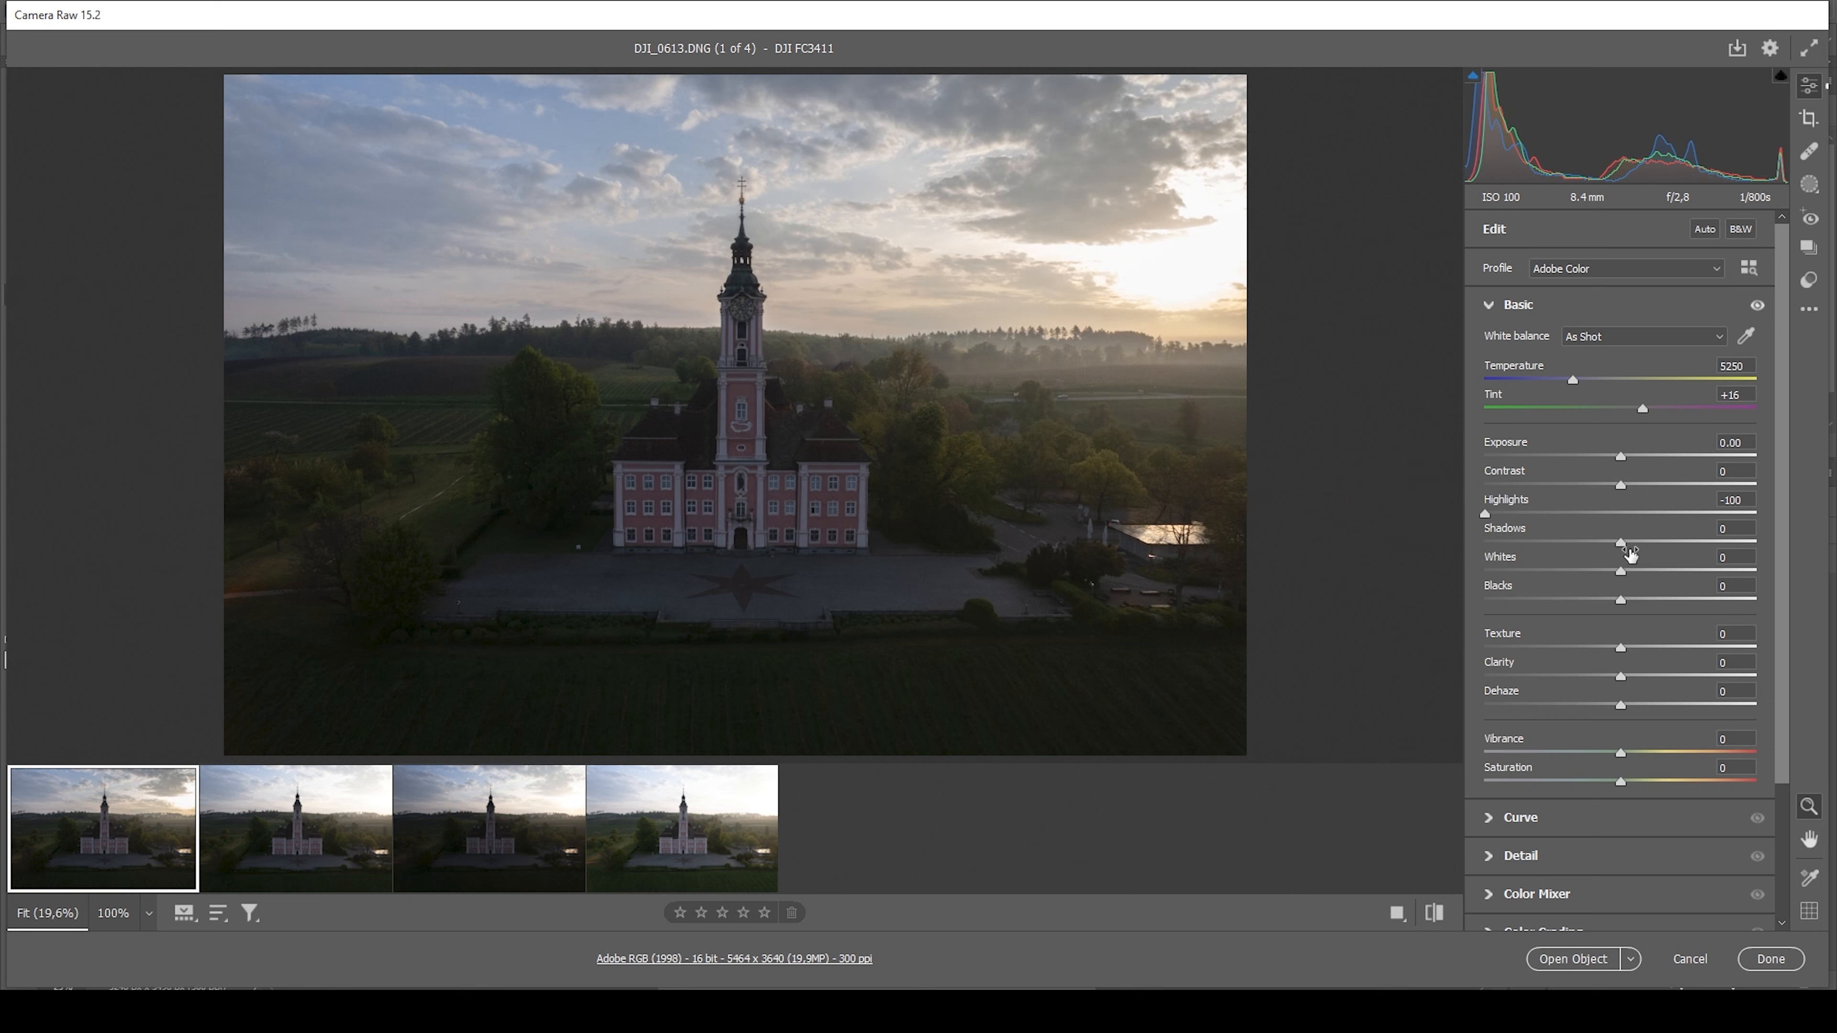
Try brightening the shadows of the single exposure DJI_0613.DNG
drag(1621, 542, 1713, 540)
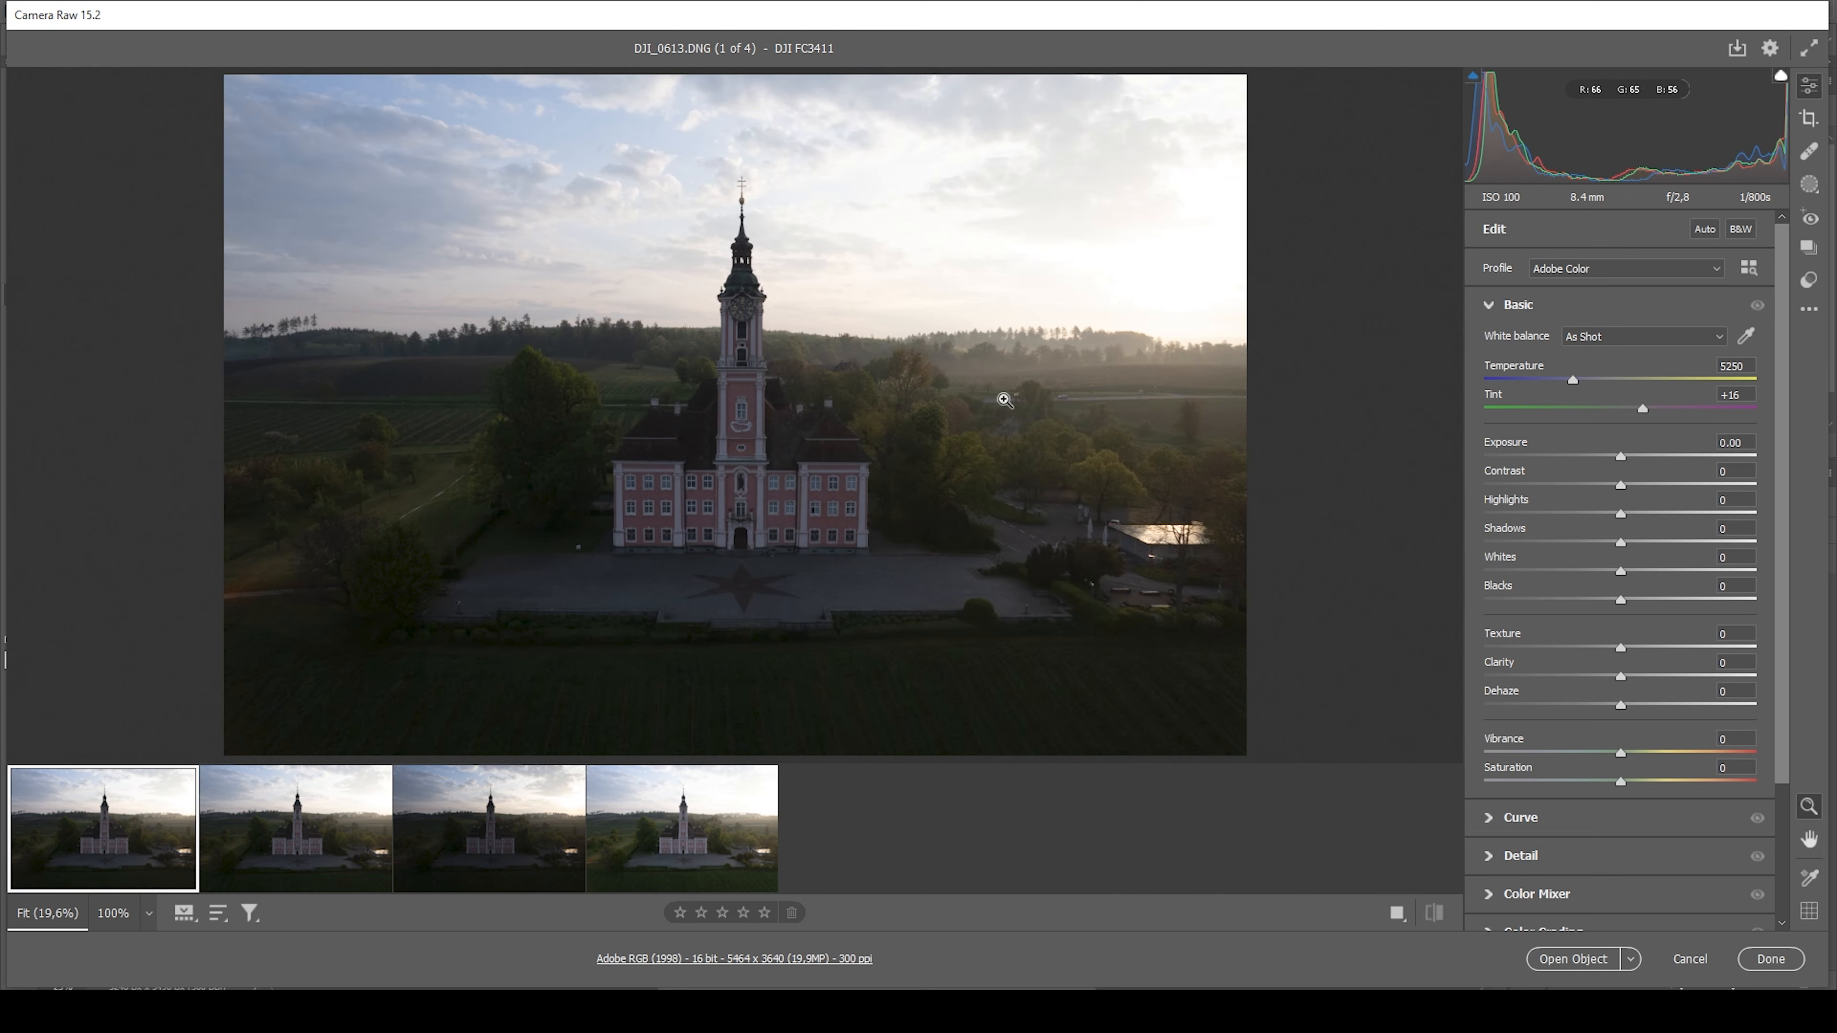
Select the three bracketed exposures DJI_0613, DJI_0614 and DJI_0615 and start merging them to HDR
click(489, 856)
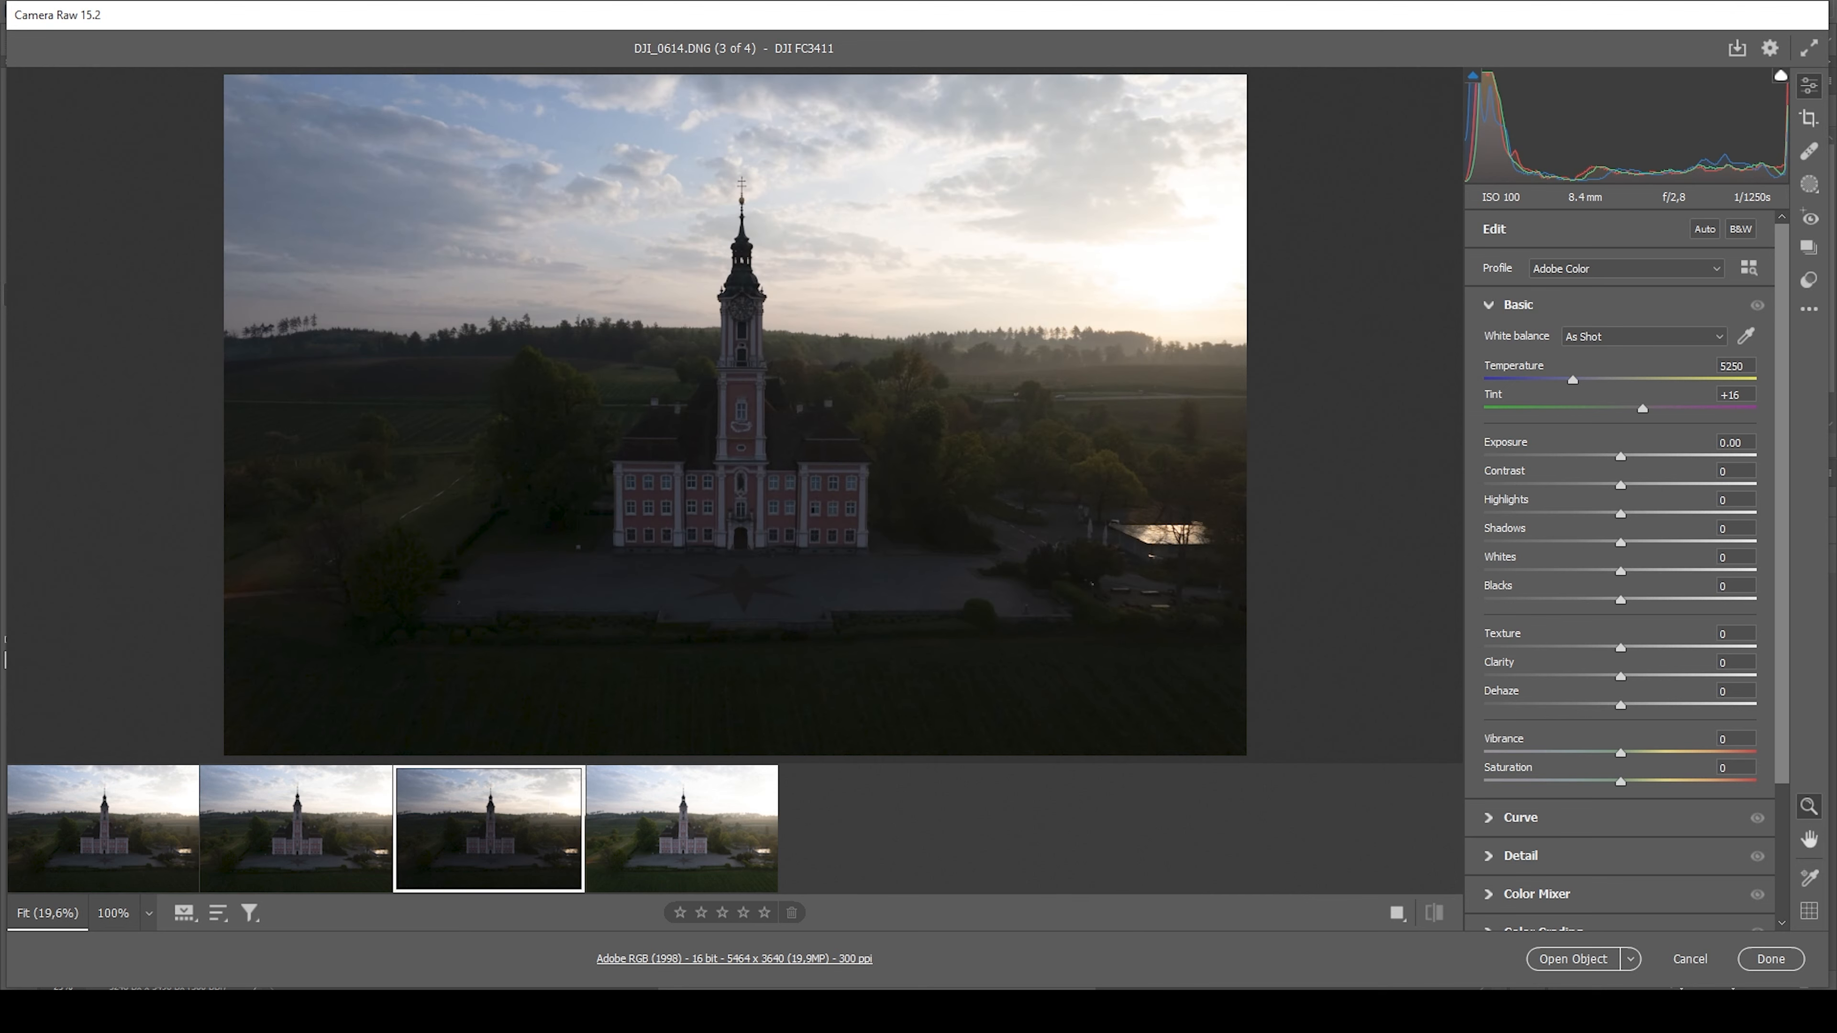
click(614, 860)
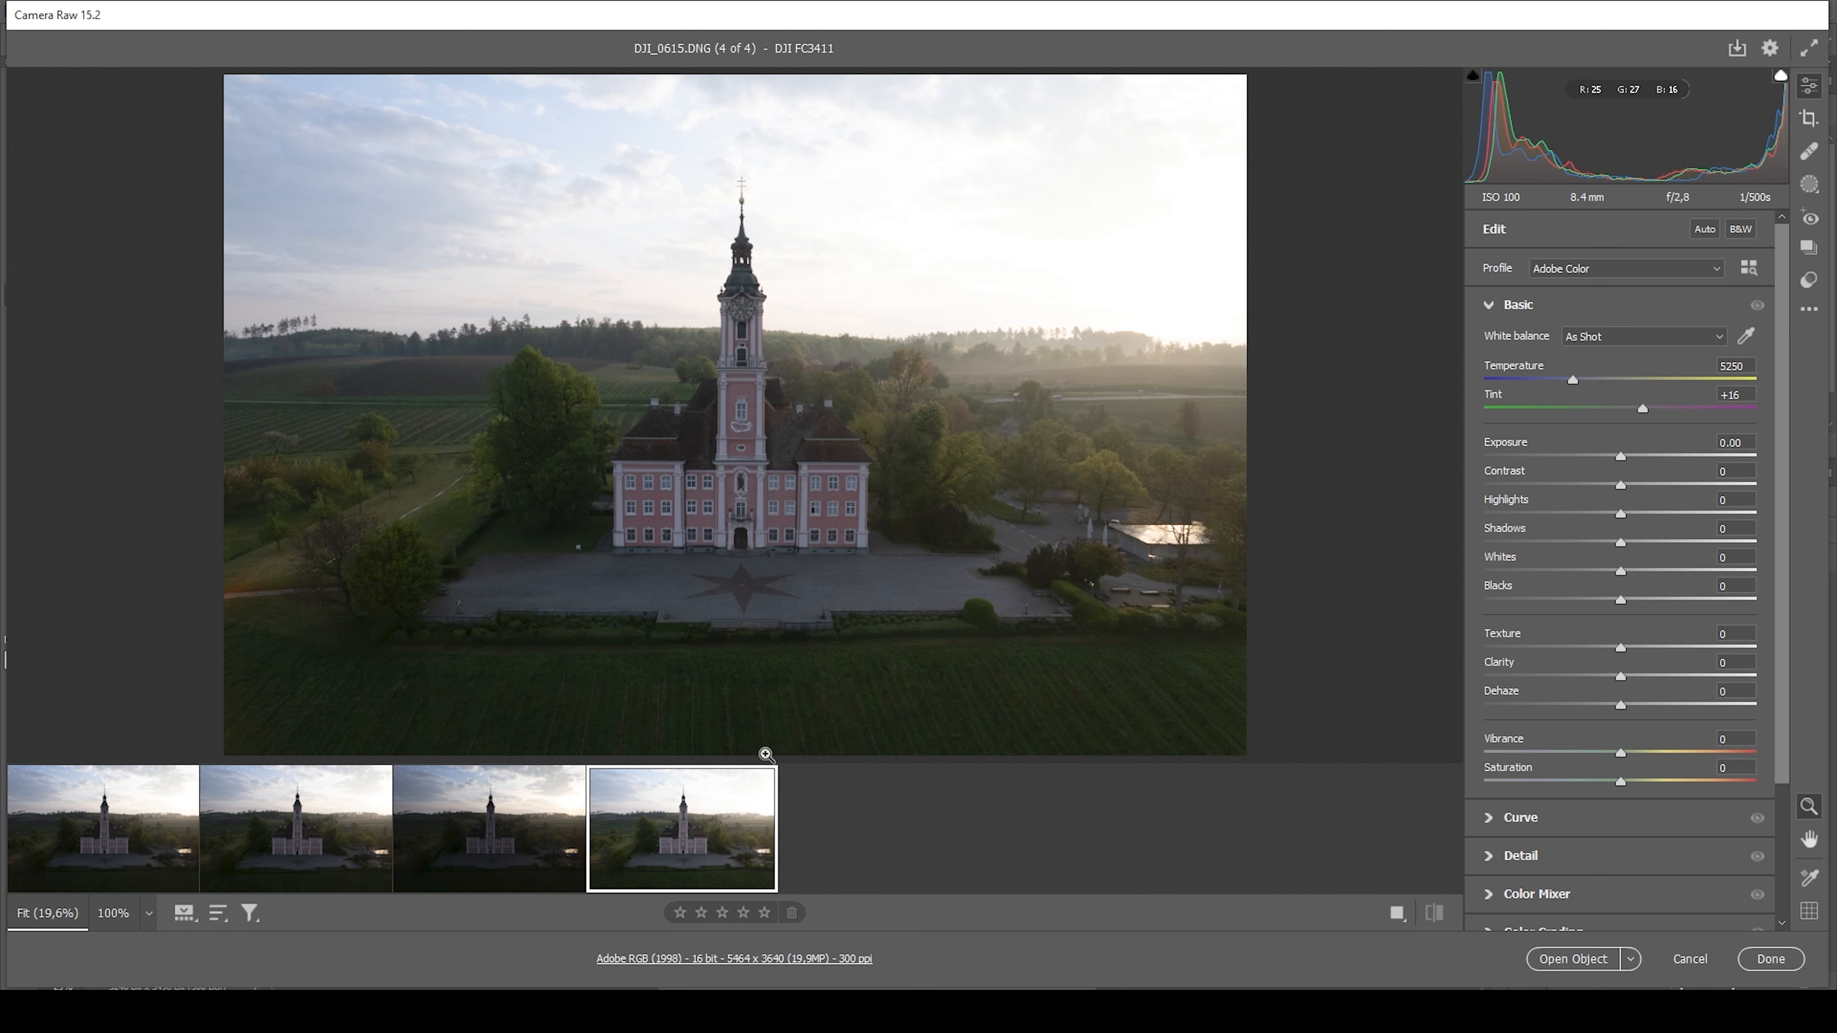
key(shift)
shift+click(489, 865)
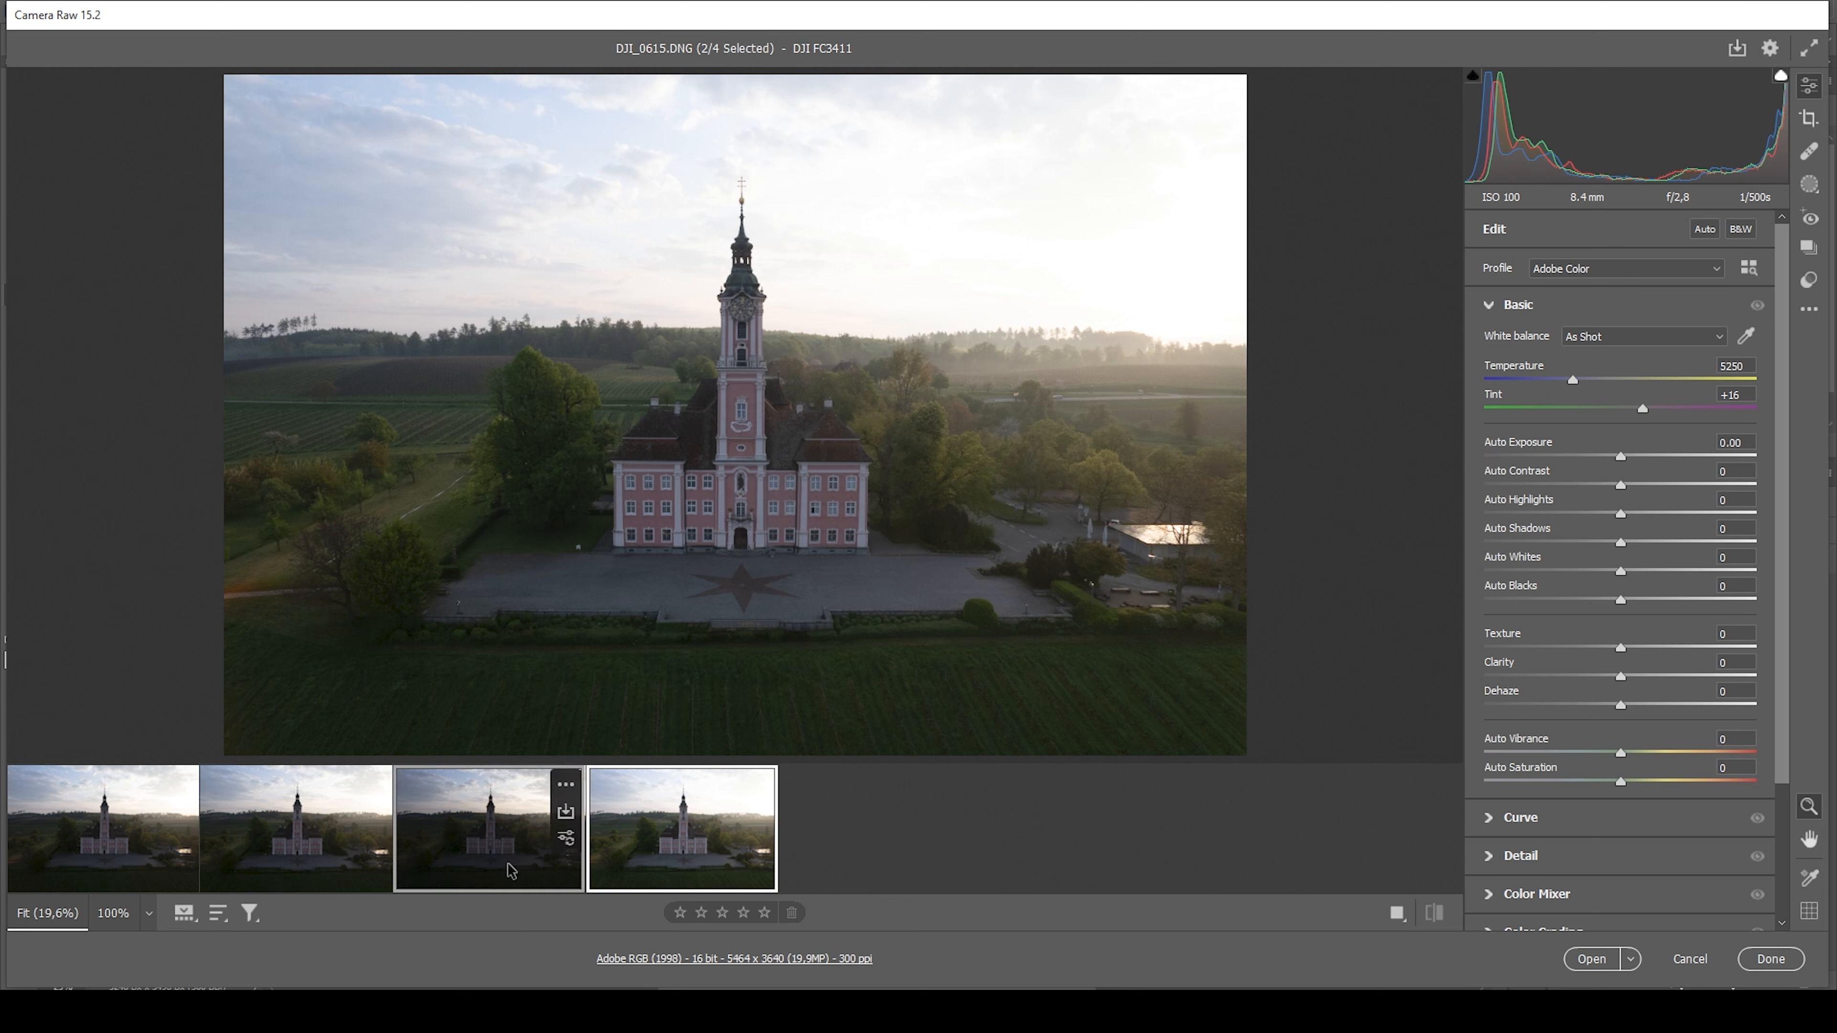
ctrl+click(87, 877)
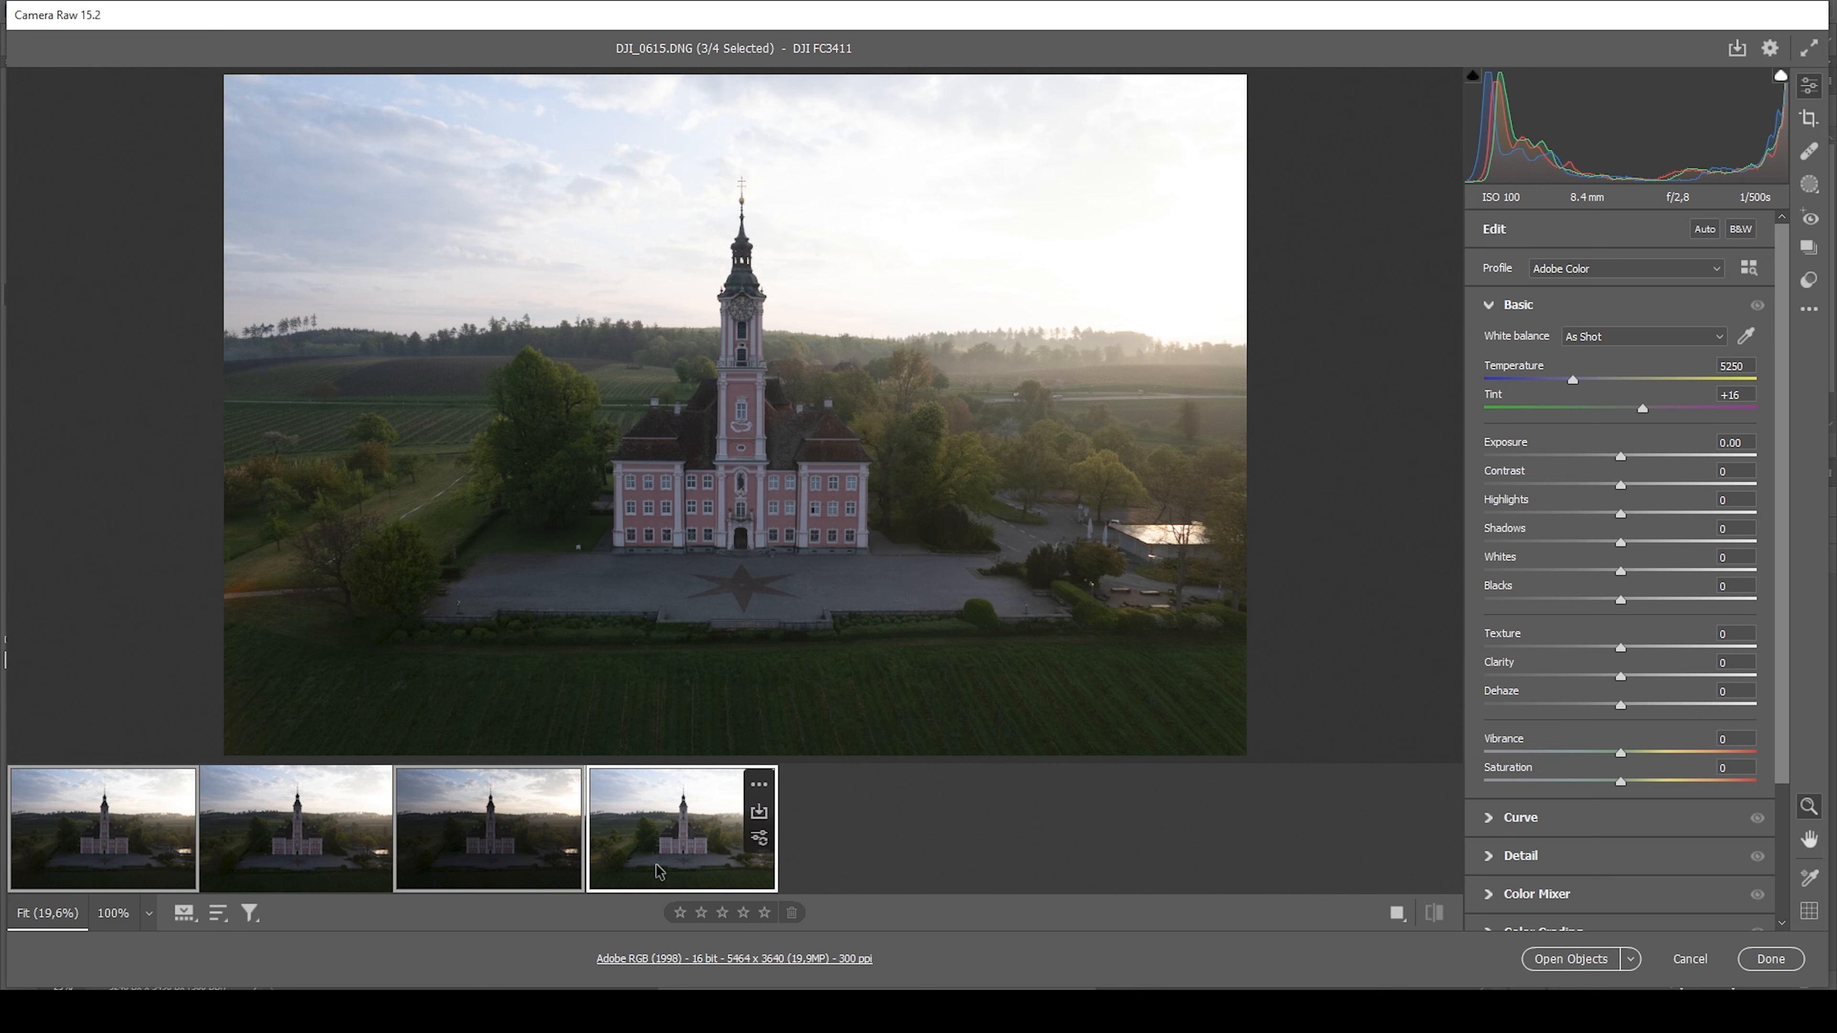
right_click(660, 870)
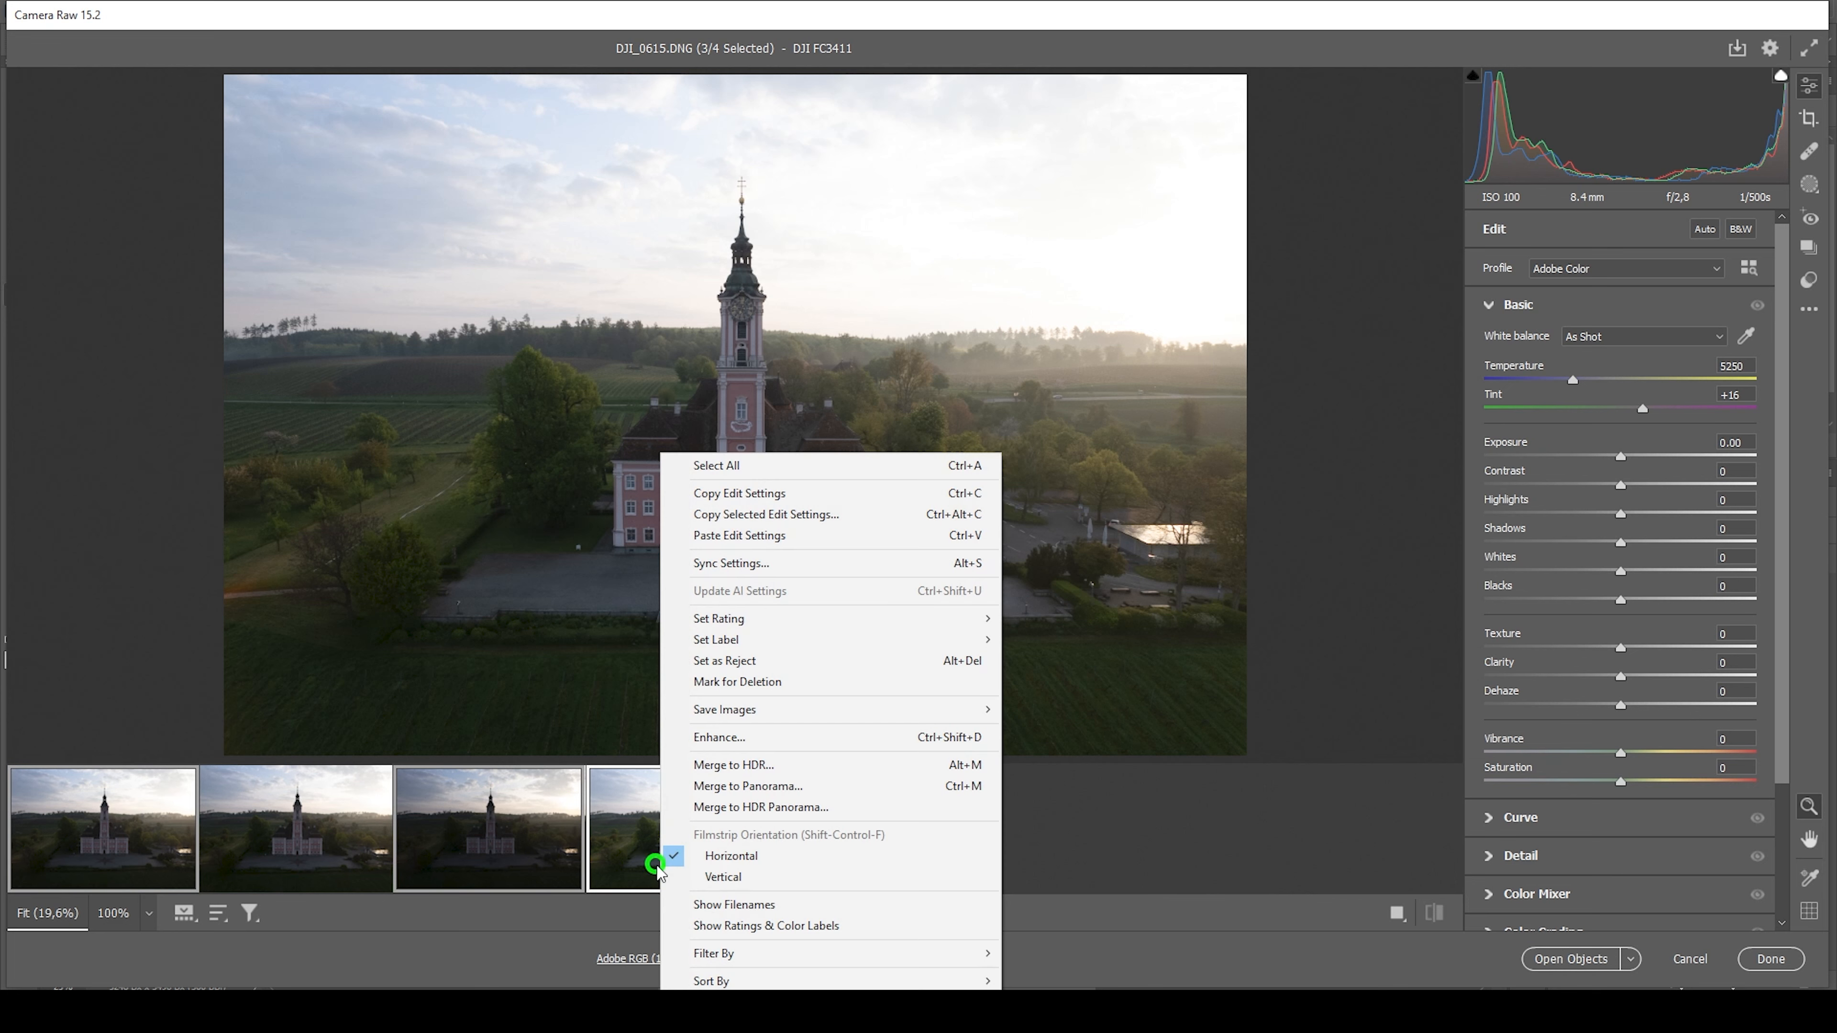
click(771, 770)
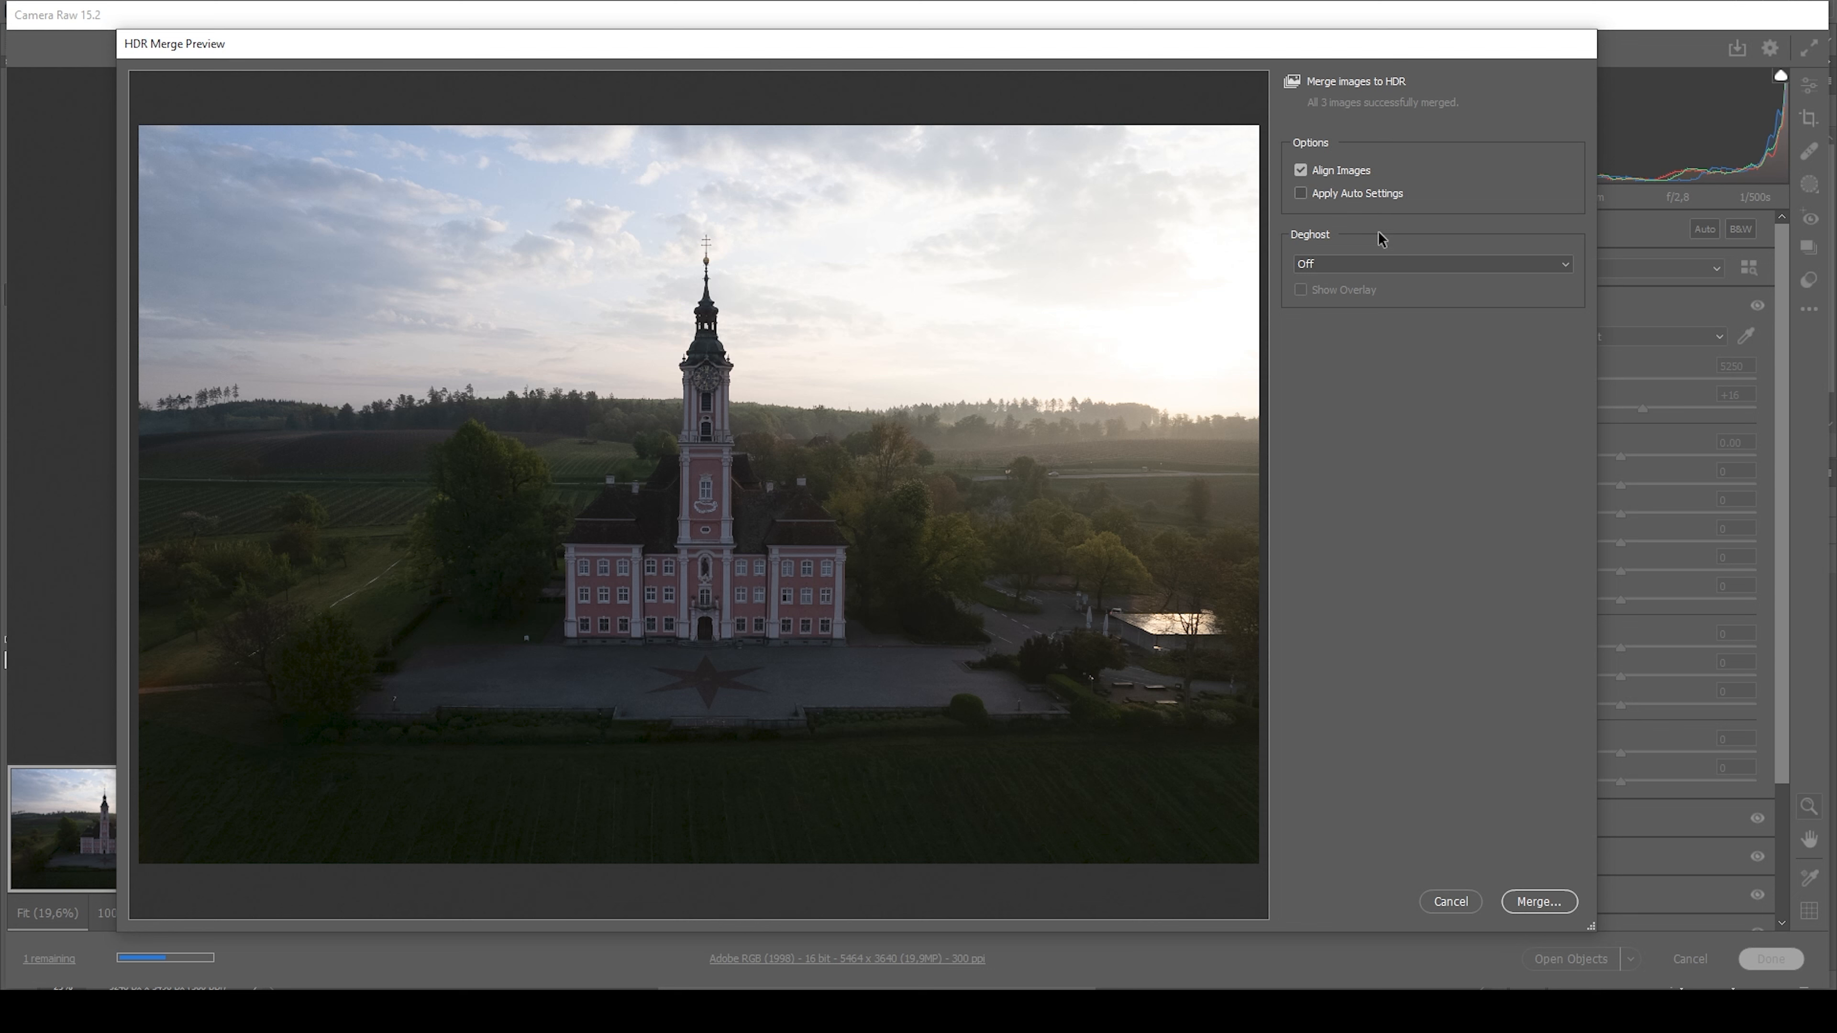
Preview the merge with auto settings, turn them off again, and merge the exposures with Align Images on and Deghost off
click(1299, 198)
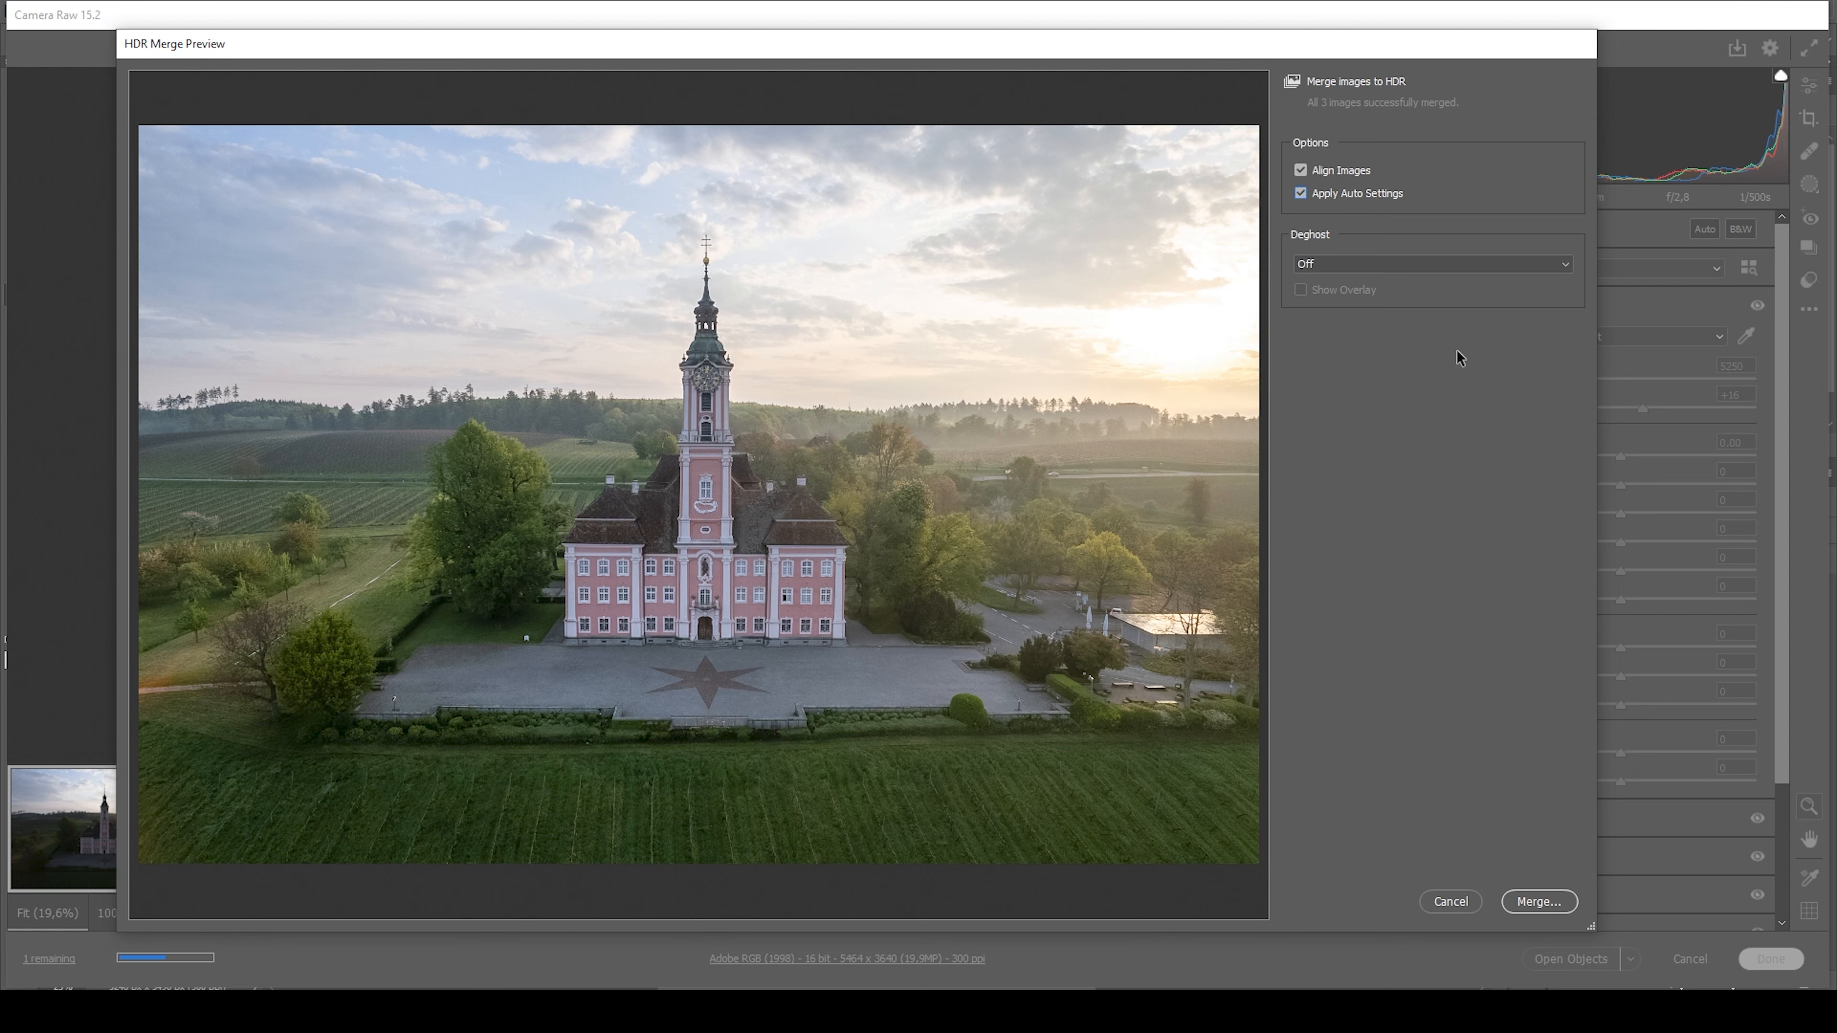
click(1301, 193)
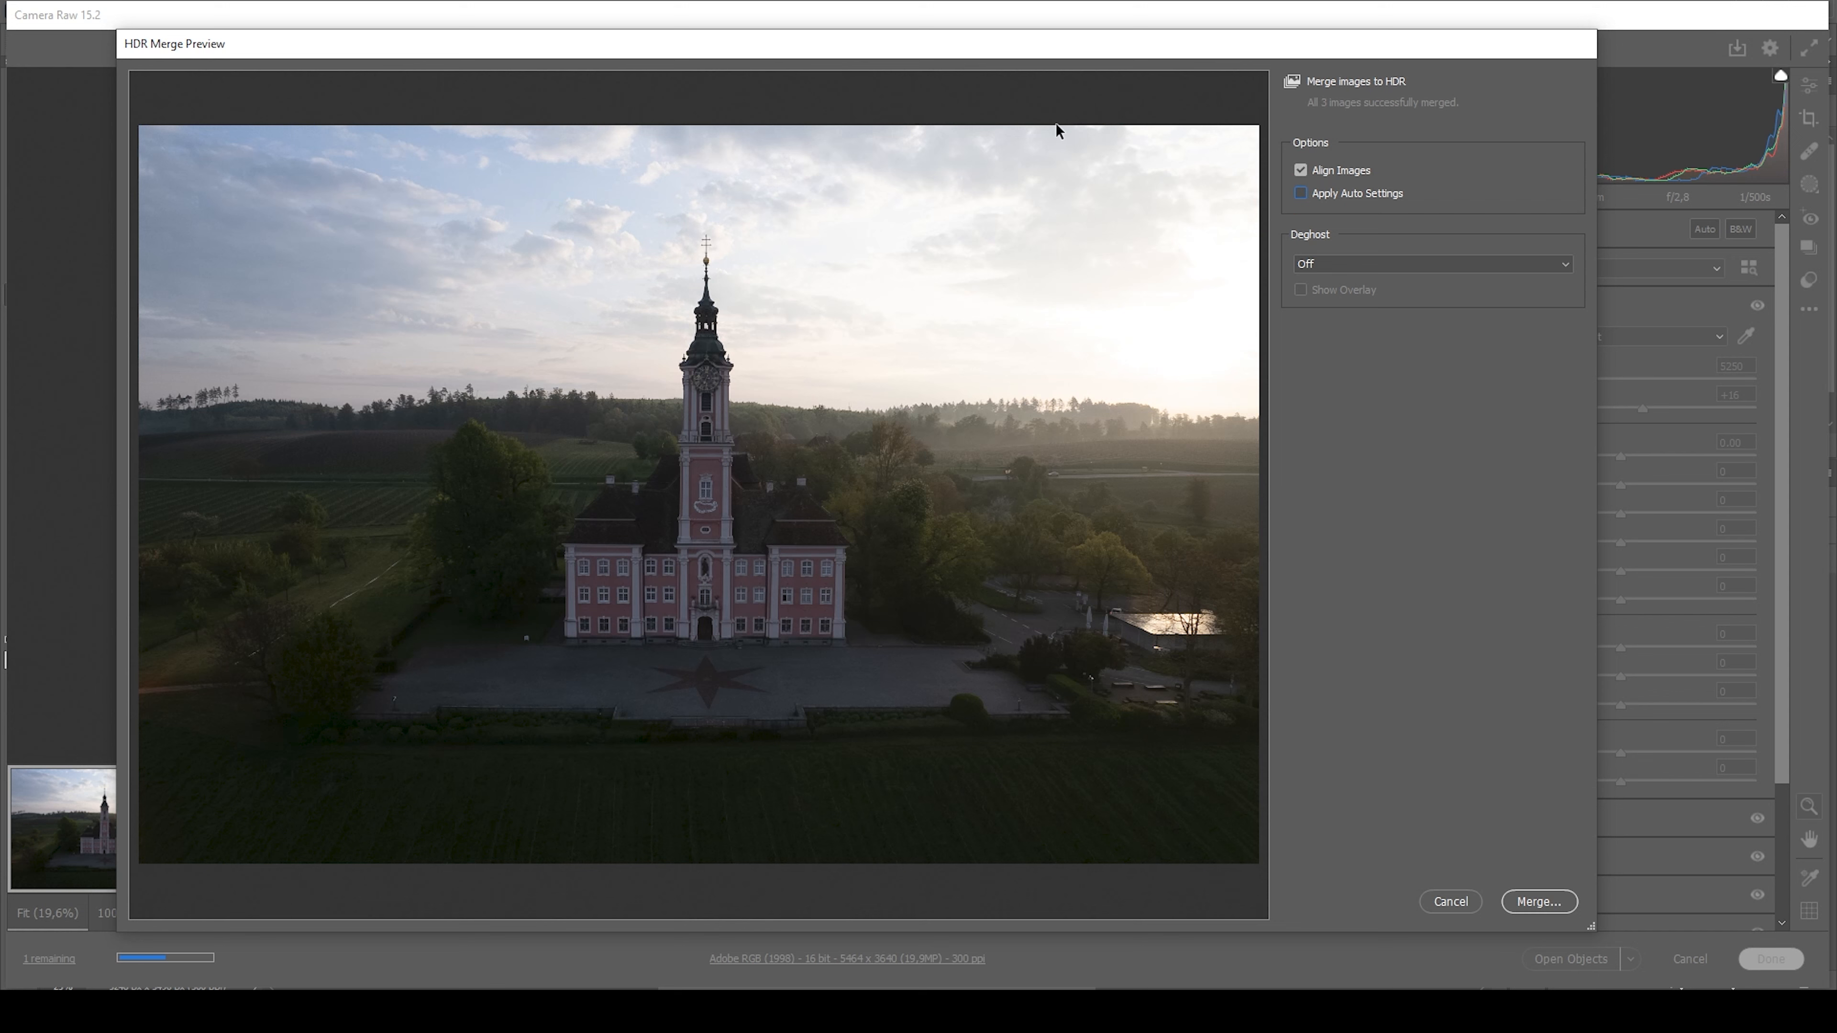
click(1539, 902)
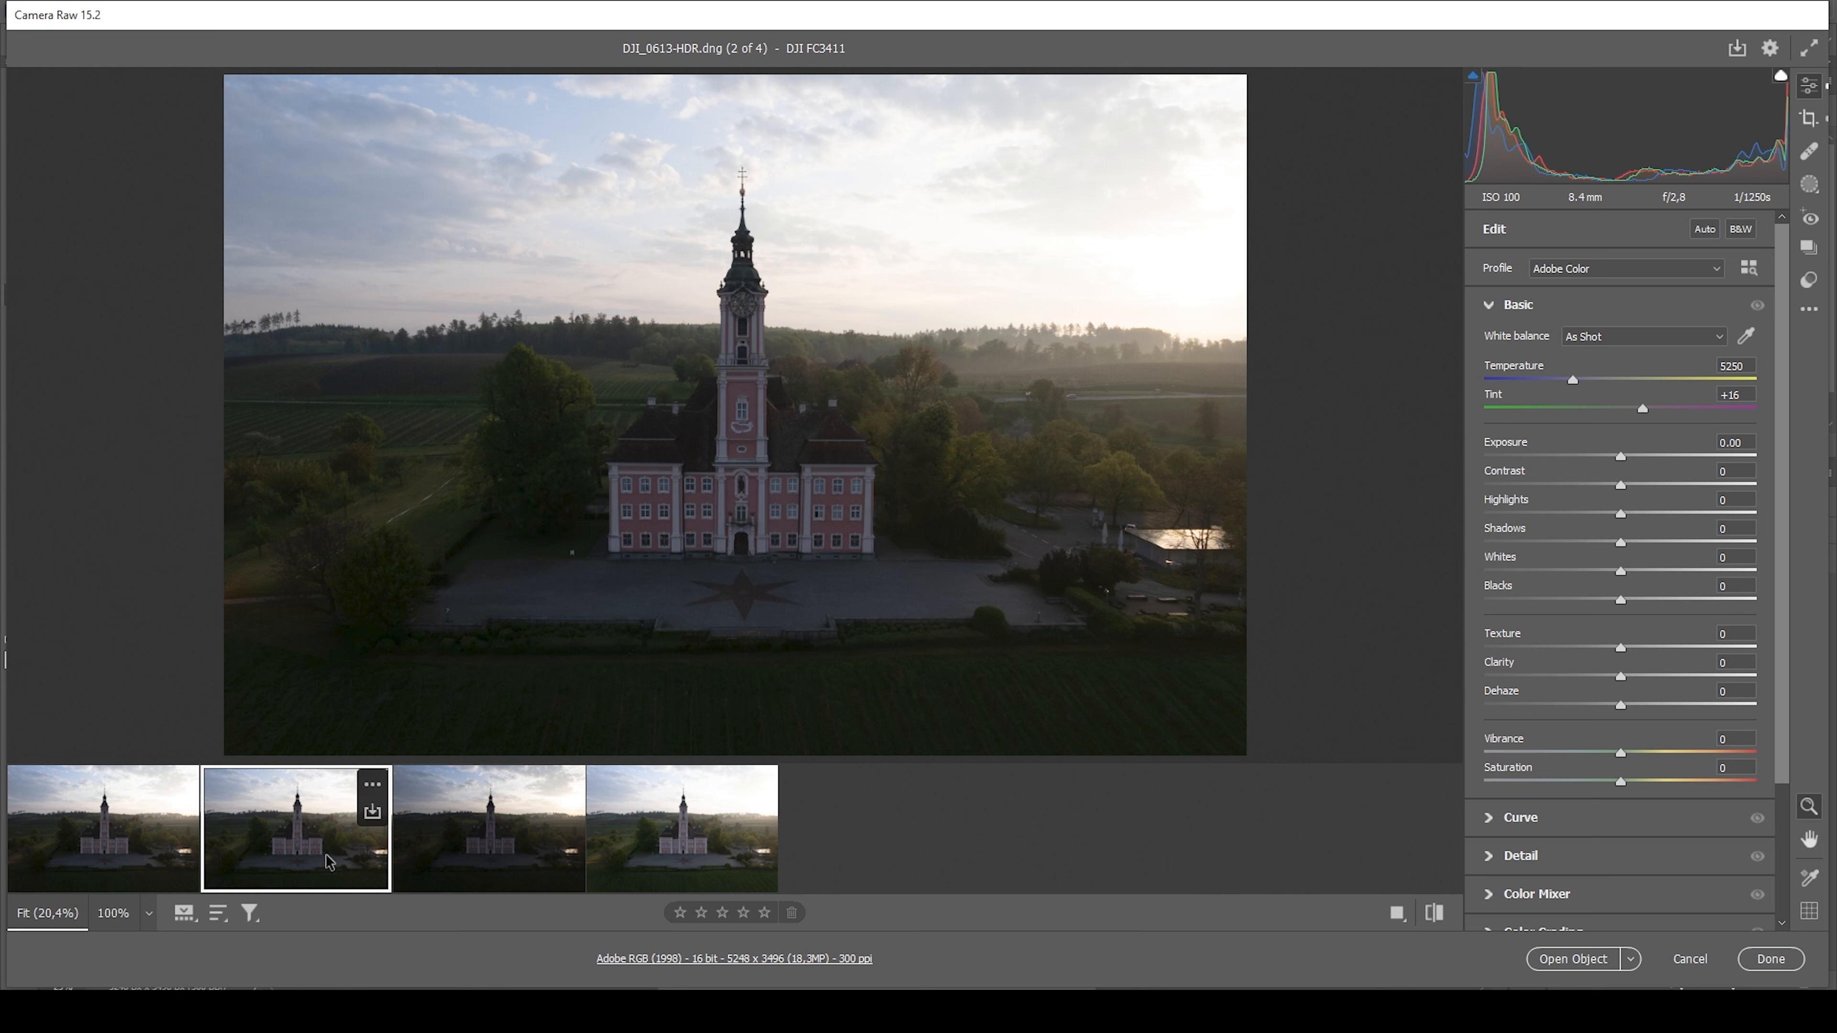
Compare the merged HDR image with DJI_0613.DNG and set the HDR image's Highlights to -54, Shadows to +26 and Exposure to +0.55
click(142, 836)
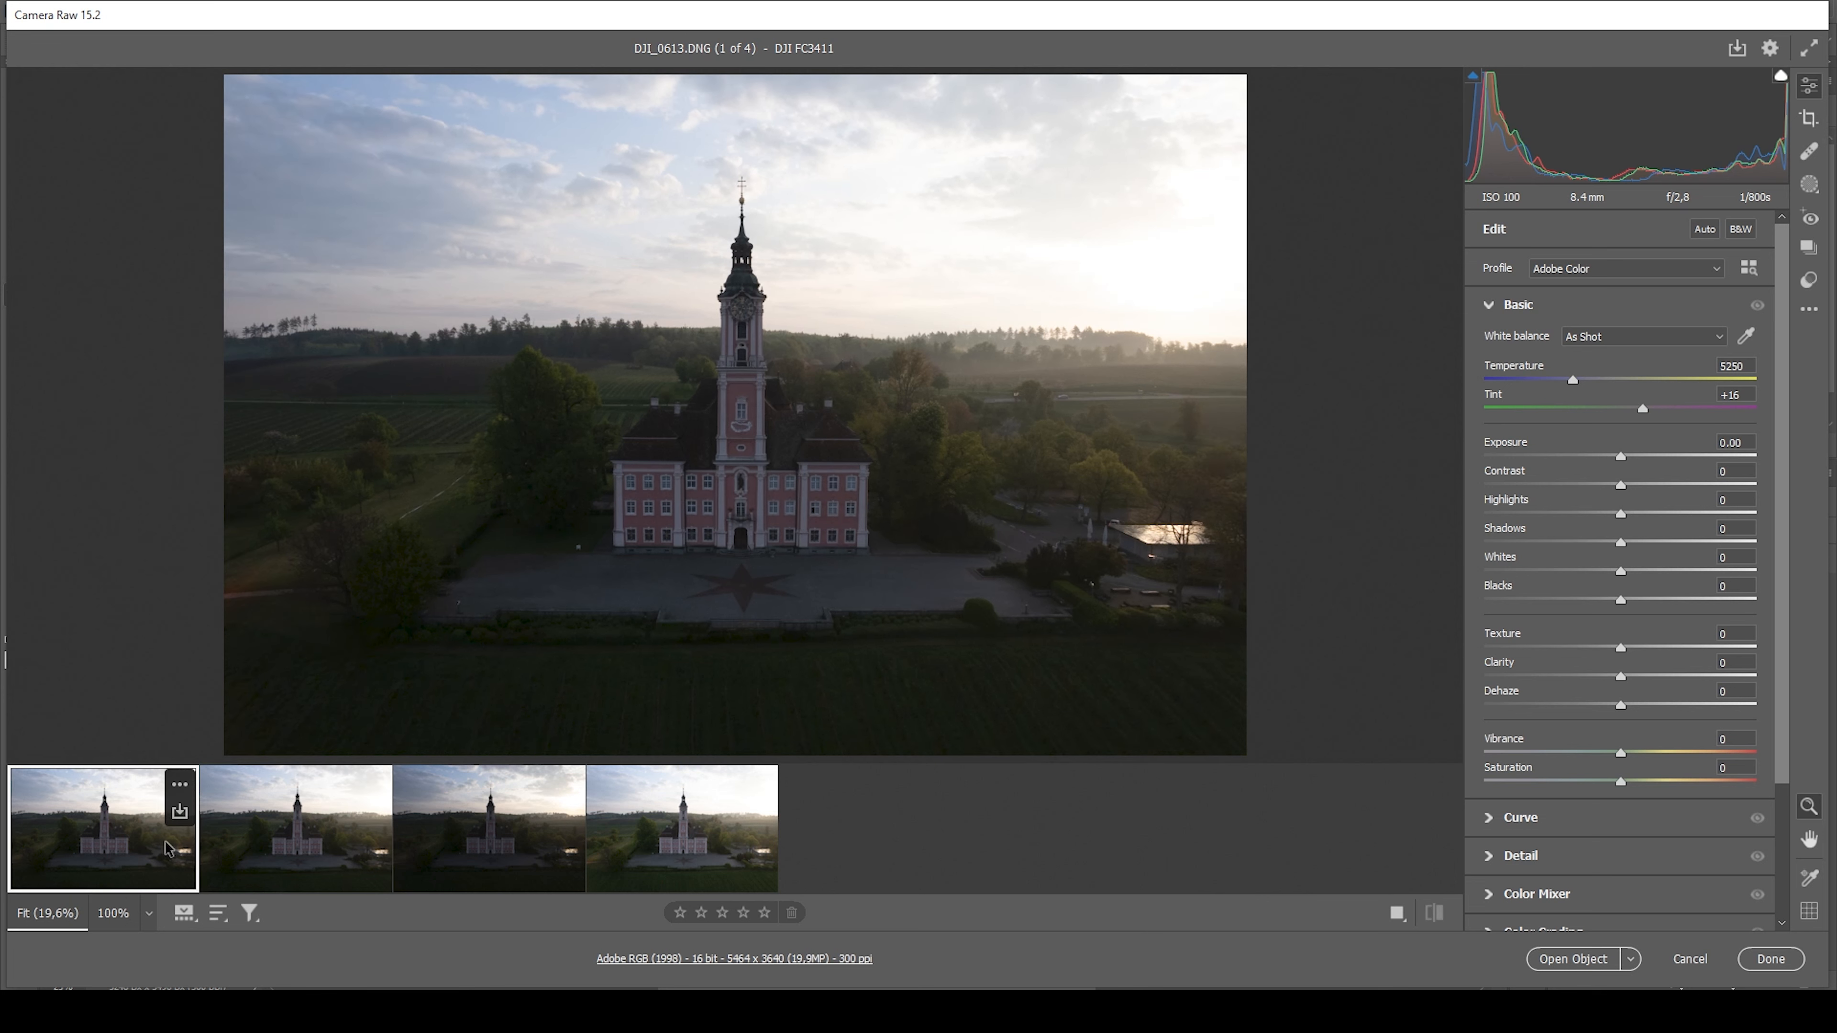
click(297, 863)
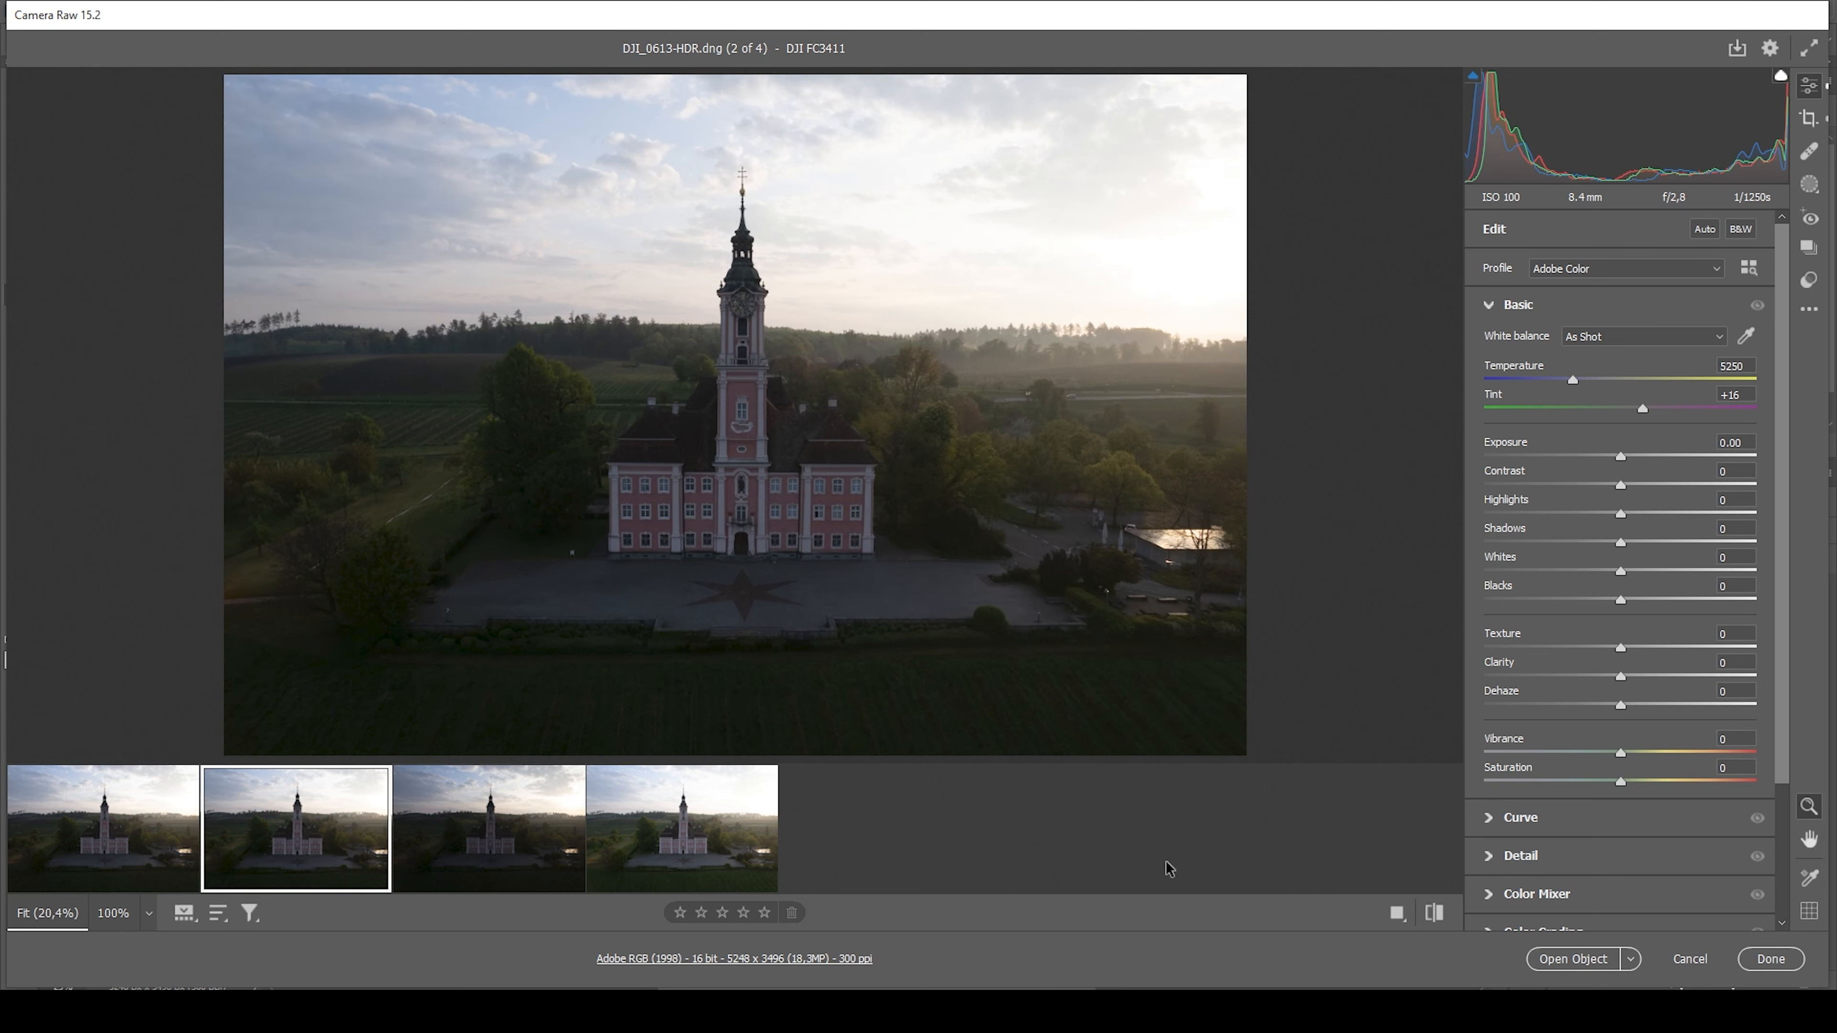
drag(1620, 515, 1546, 515)
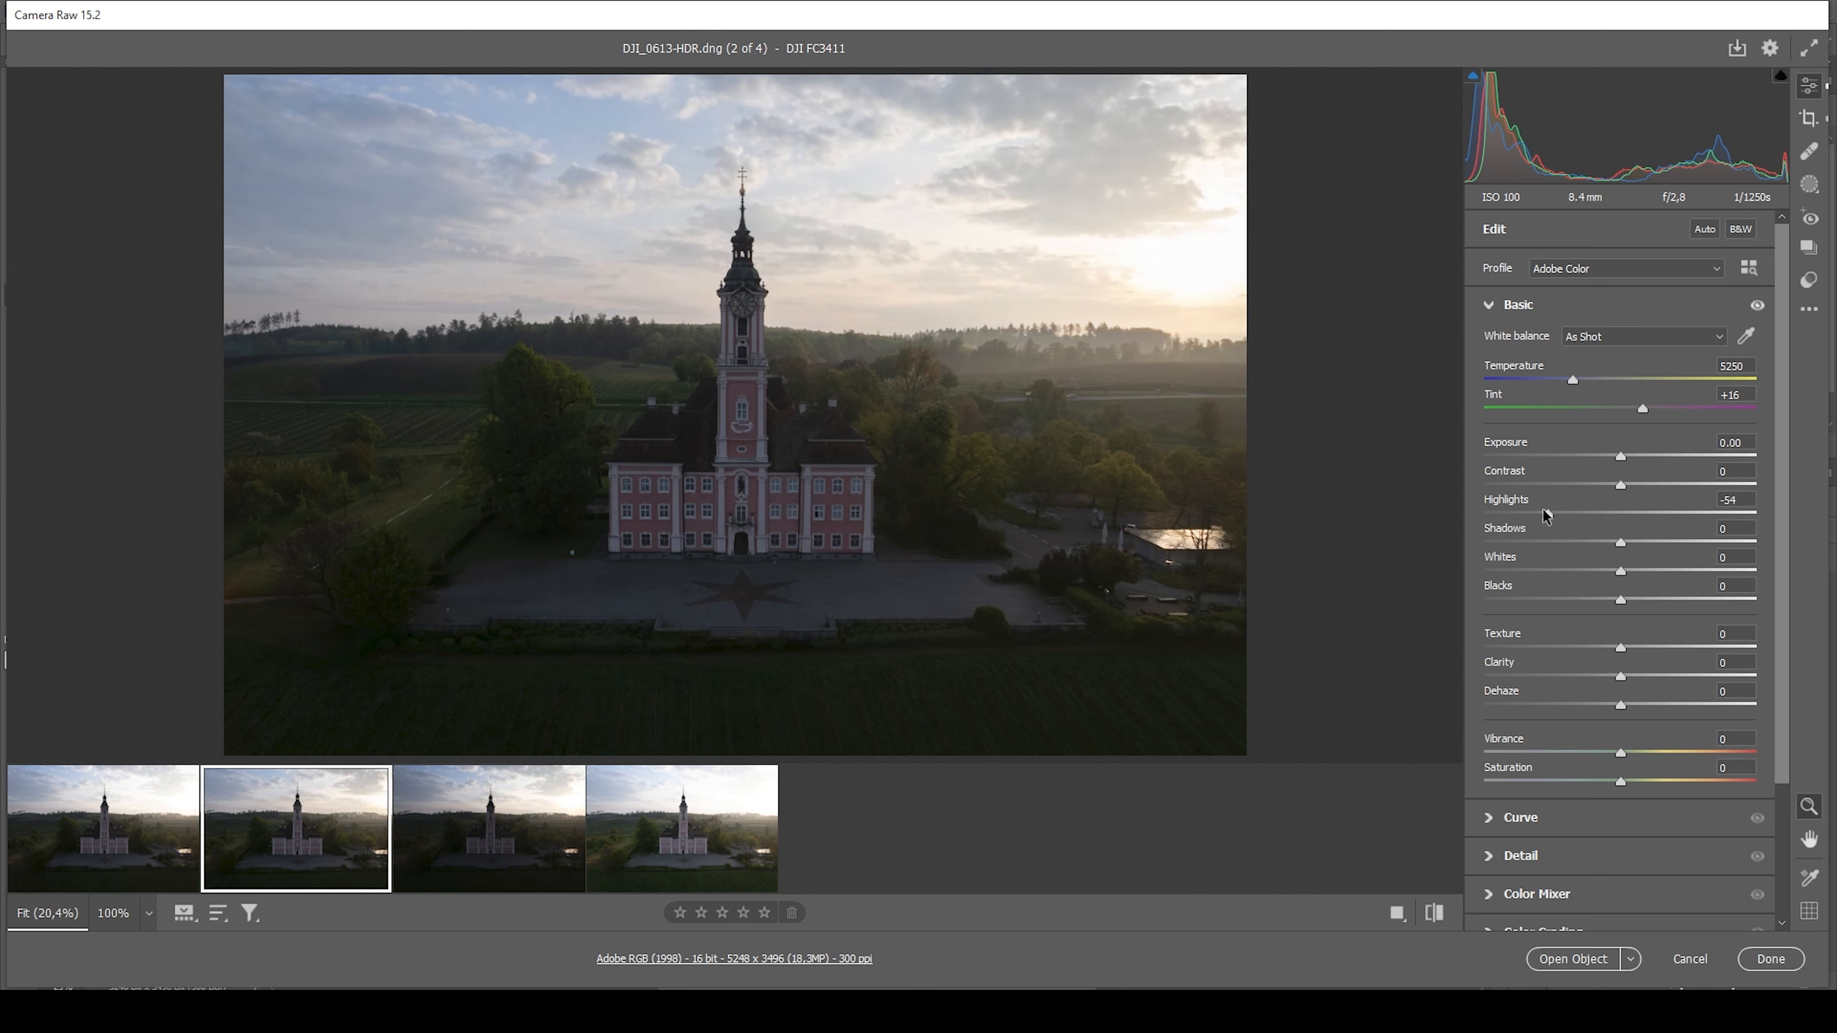
drag(1621, 541, 1659, 543)
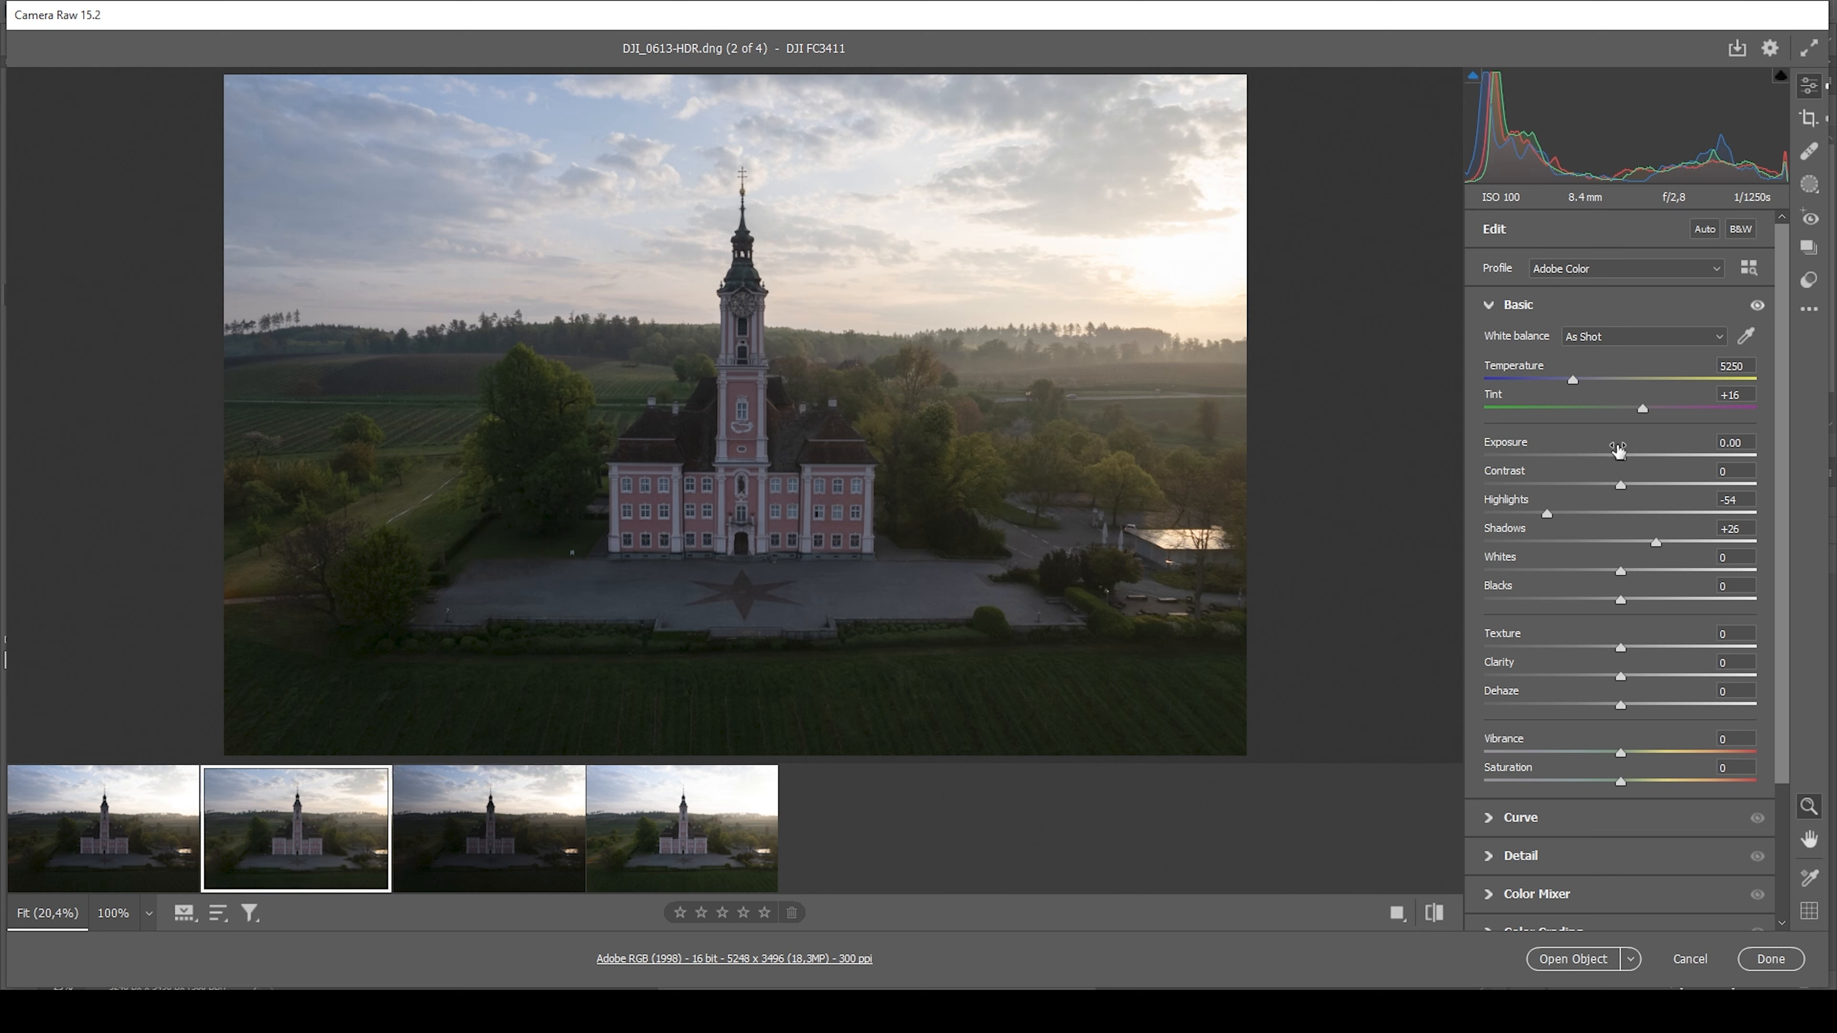
drag(1620, 456, 1627, 456)
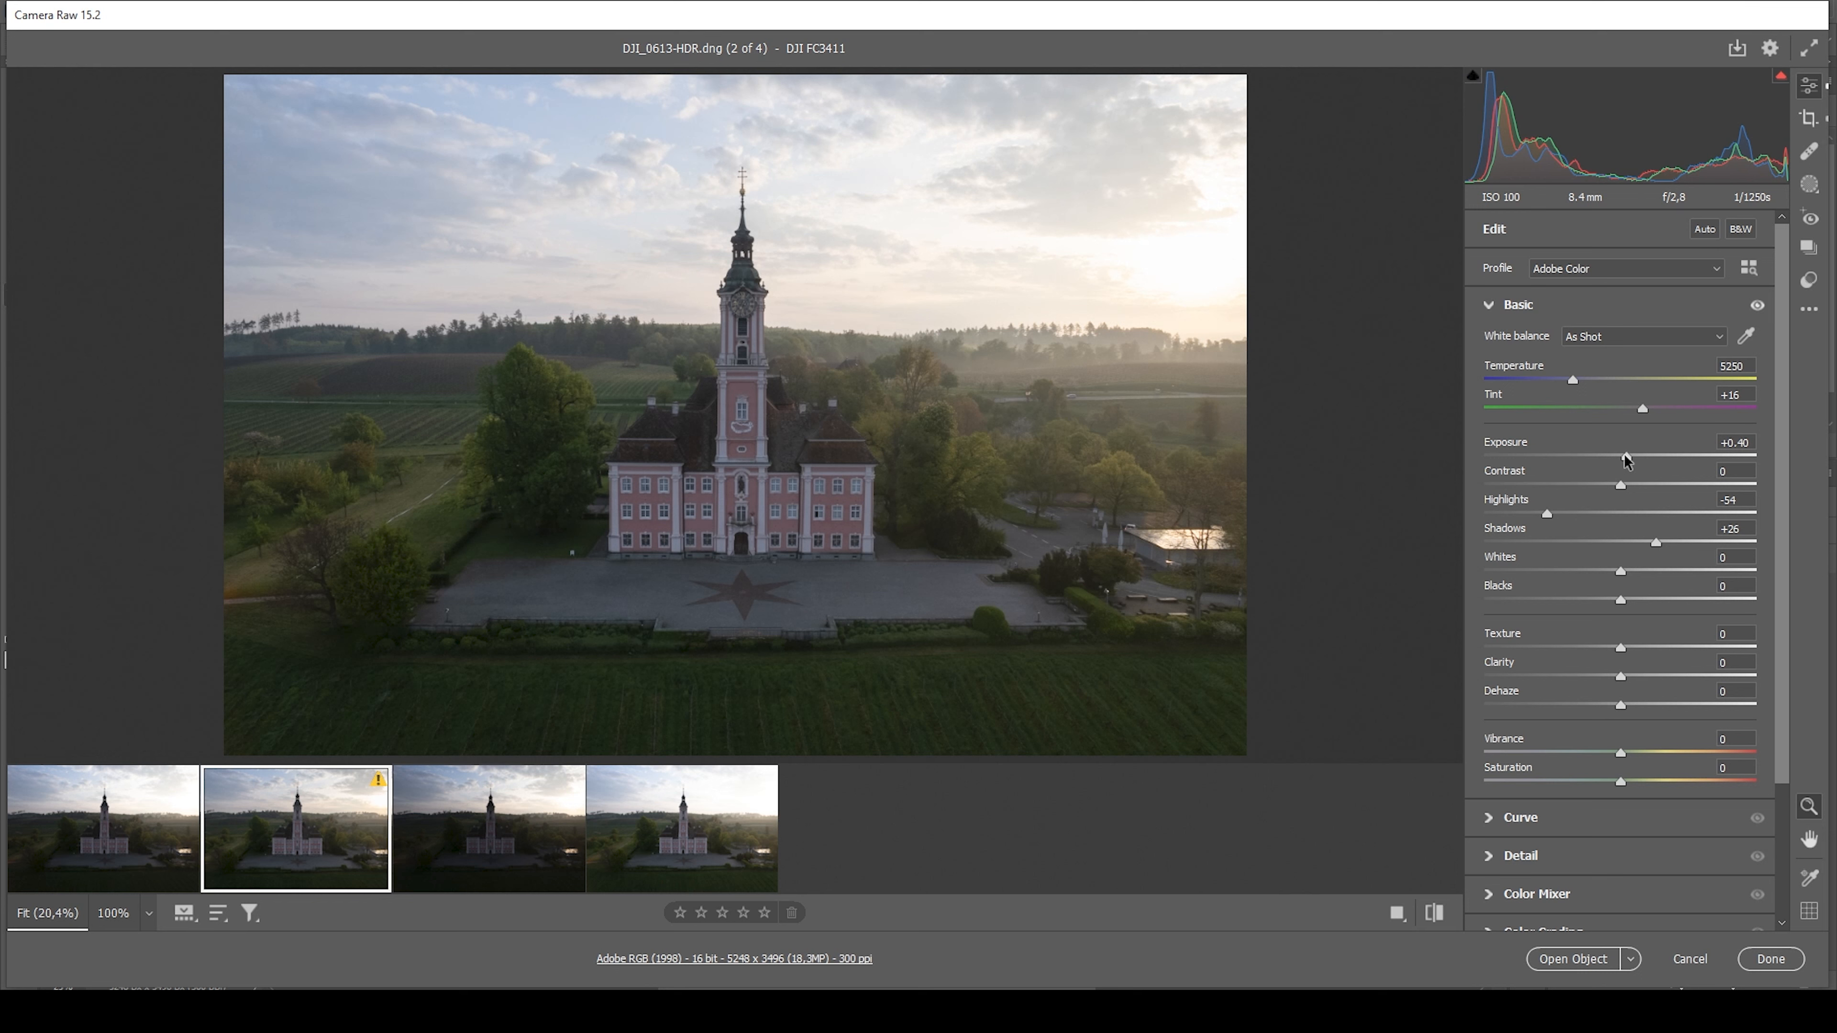
drag(1625, 456, 1626, 456)
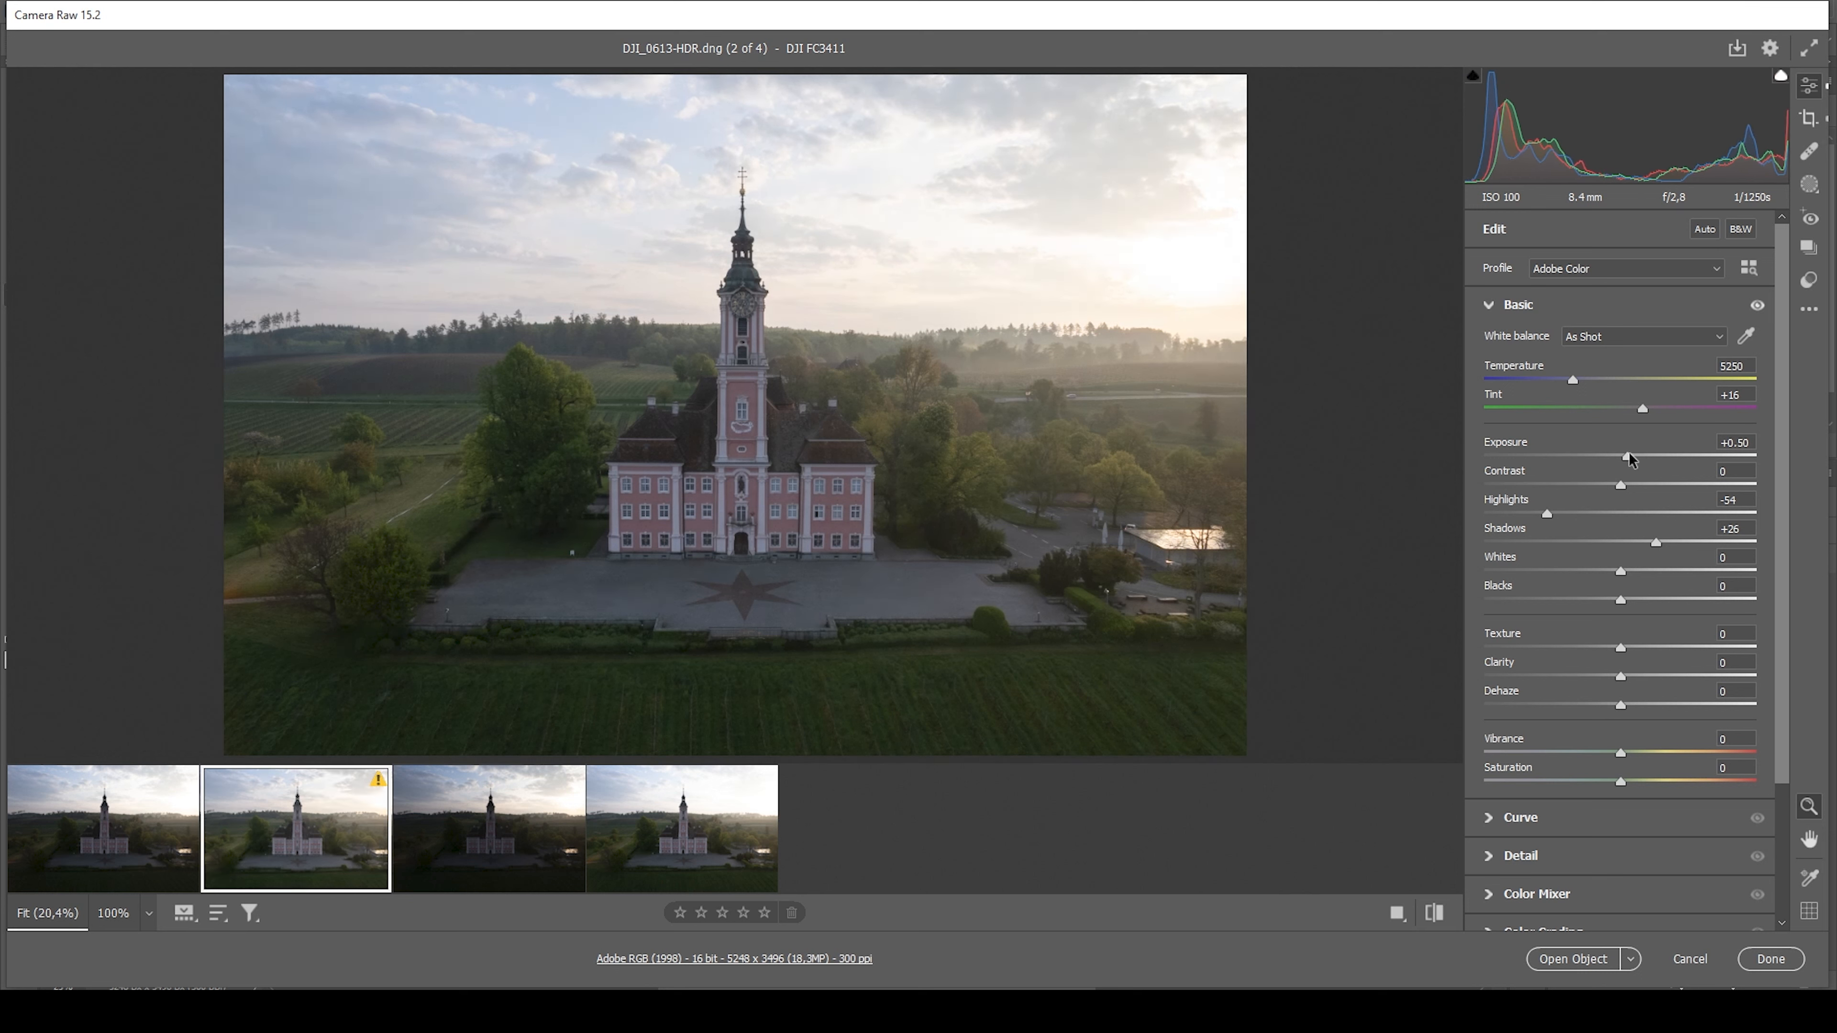
drag(1627, 454, 1629, 454)
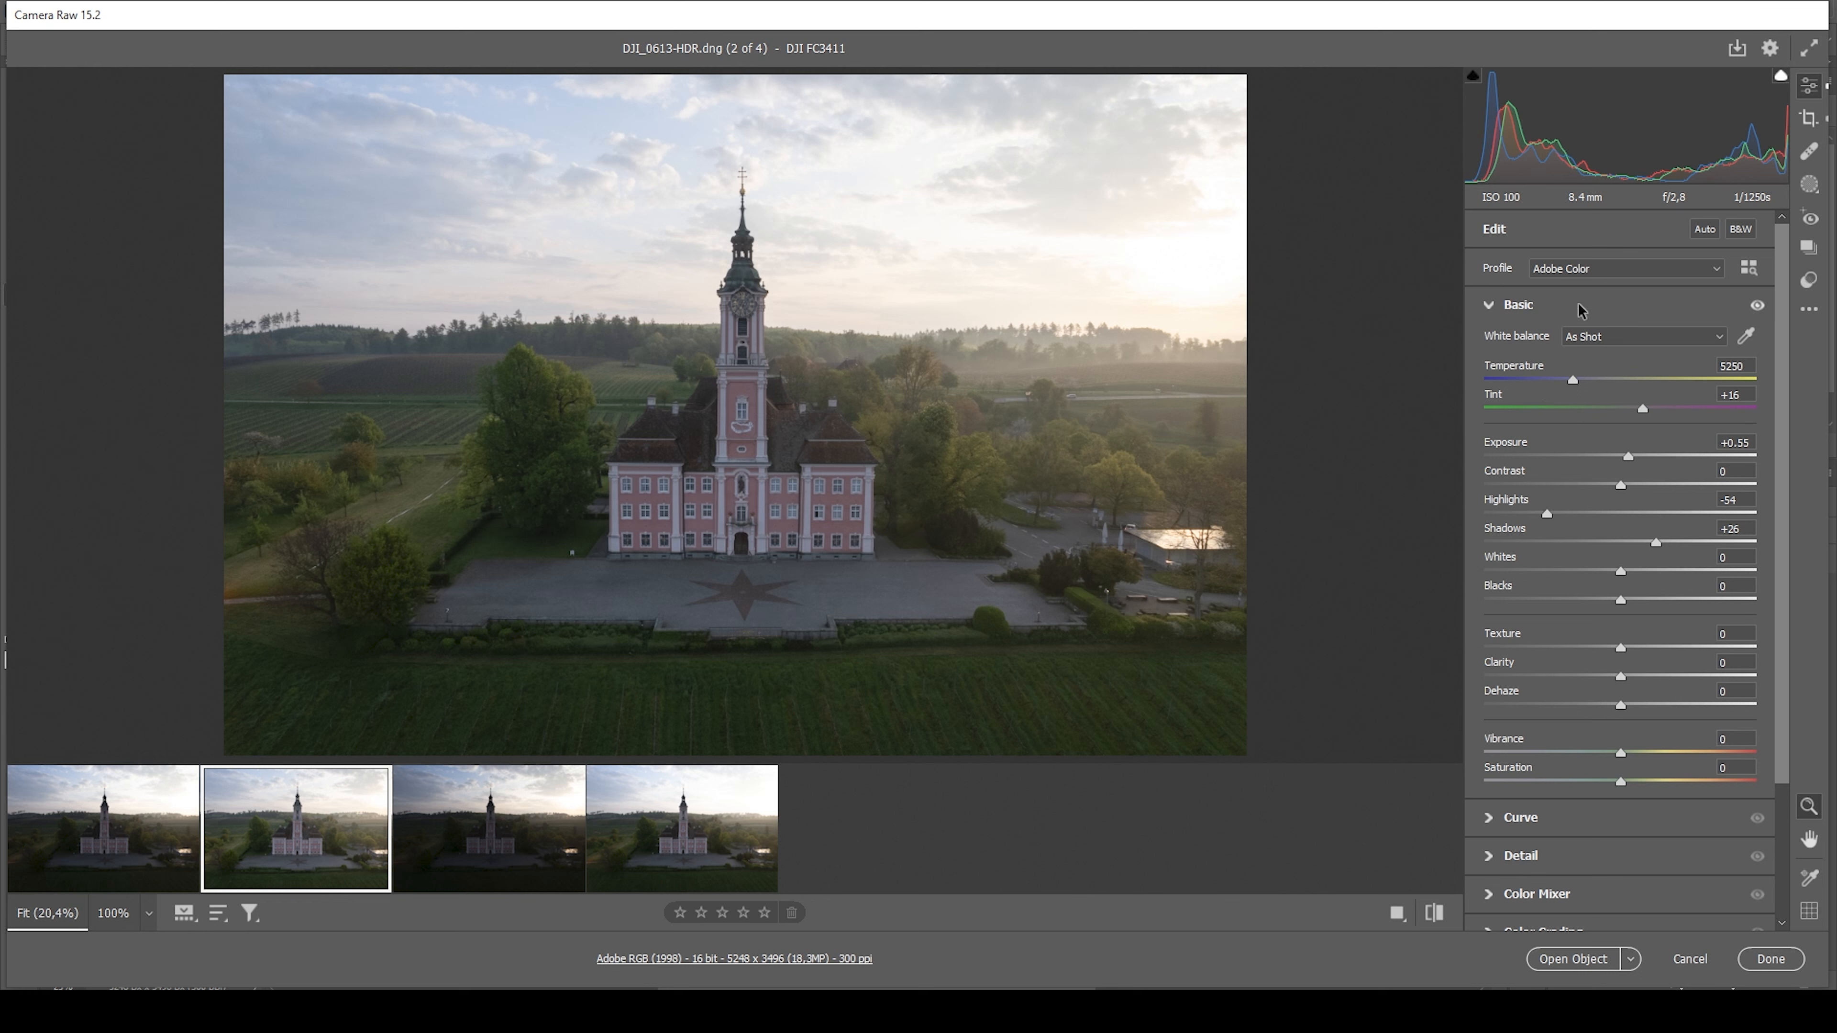
Apply the Adobe Landscape profile to the HDR image and warm its white balance to a temperature of 5850
click(1600, 274)
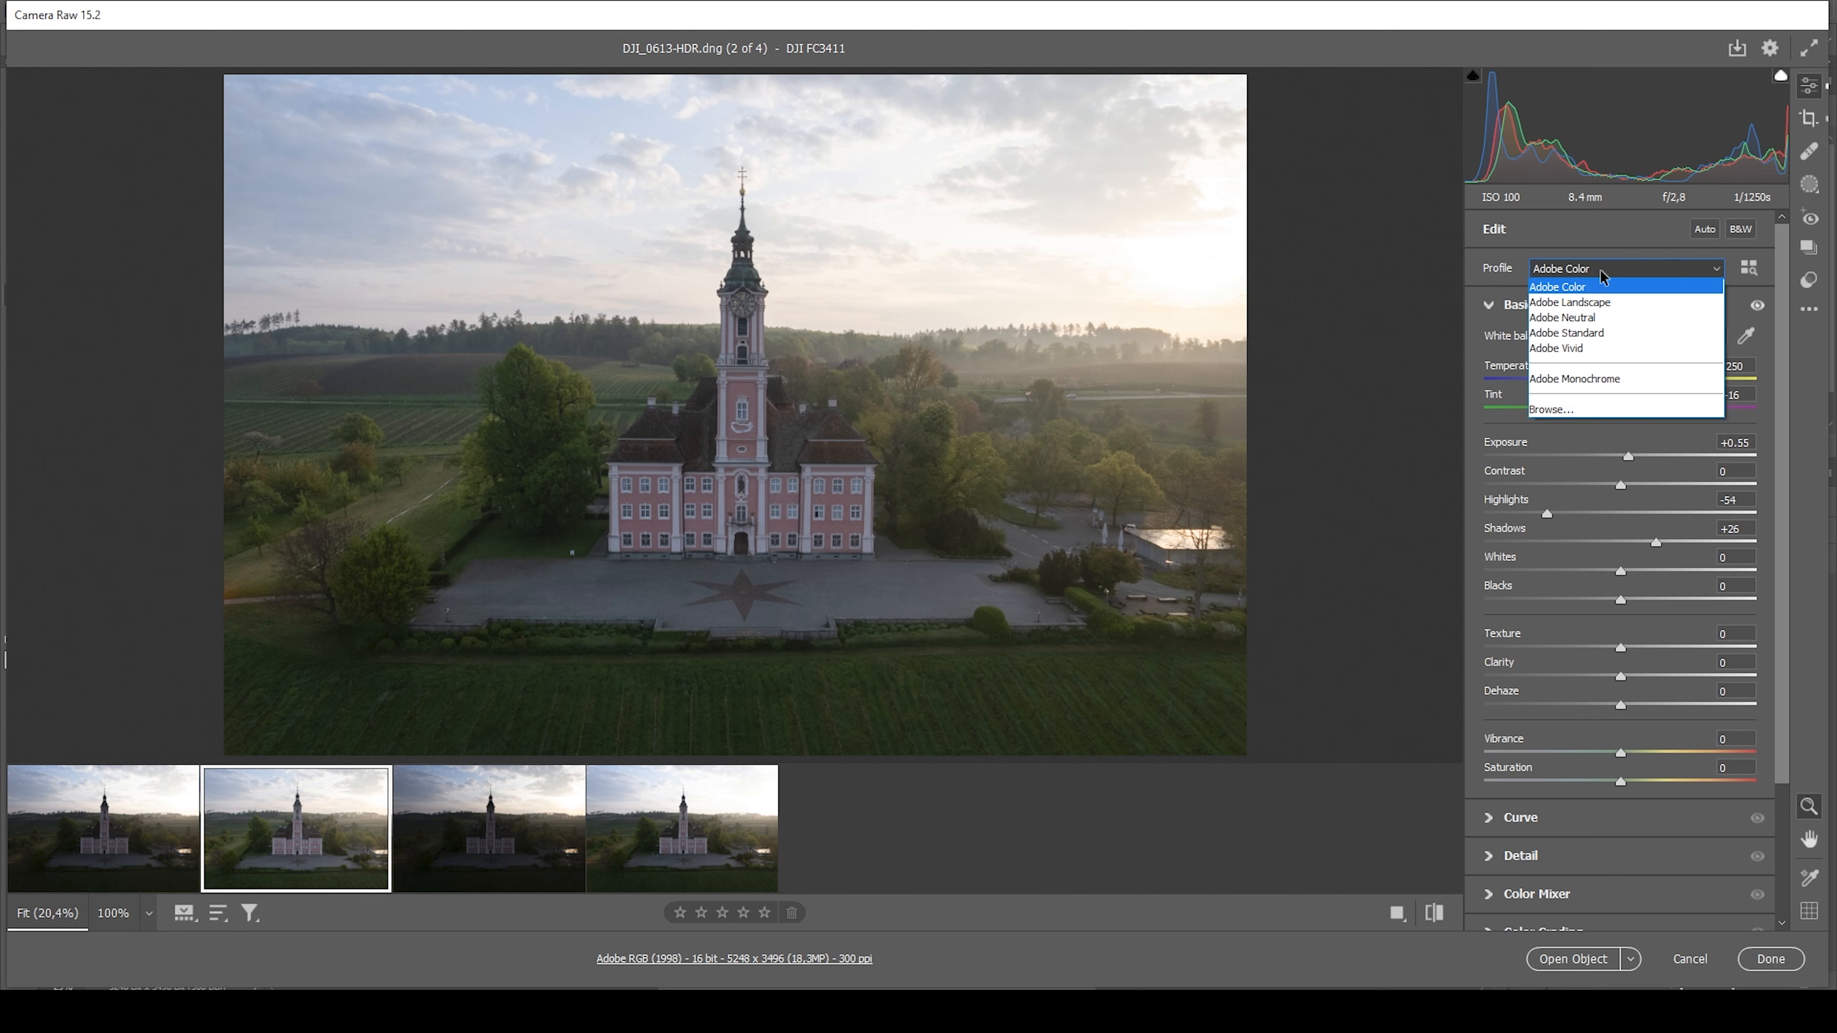
click(1601, 302)
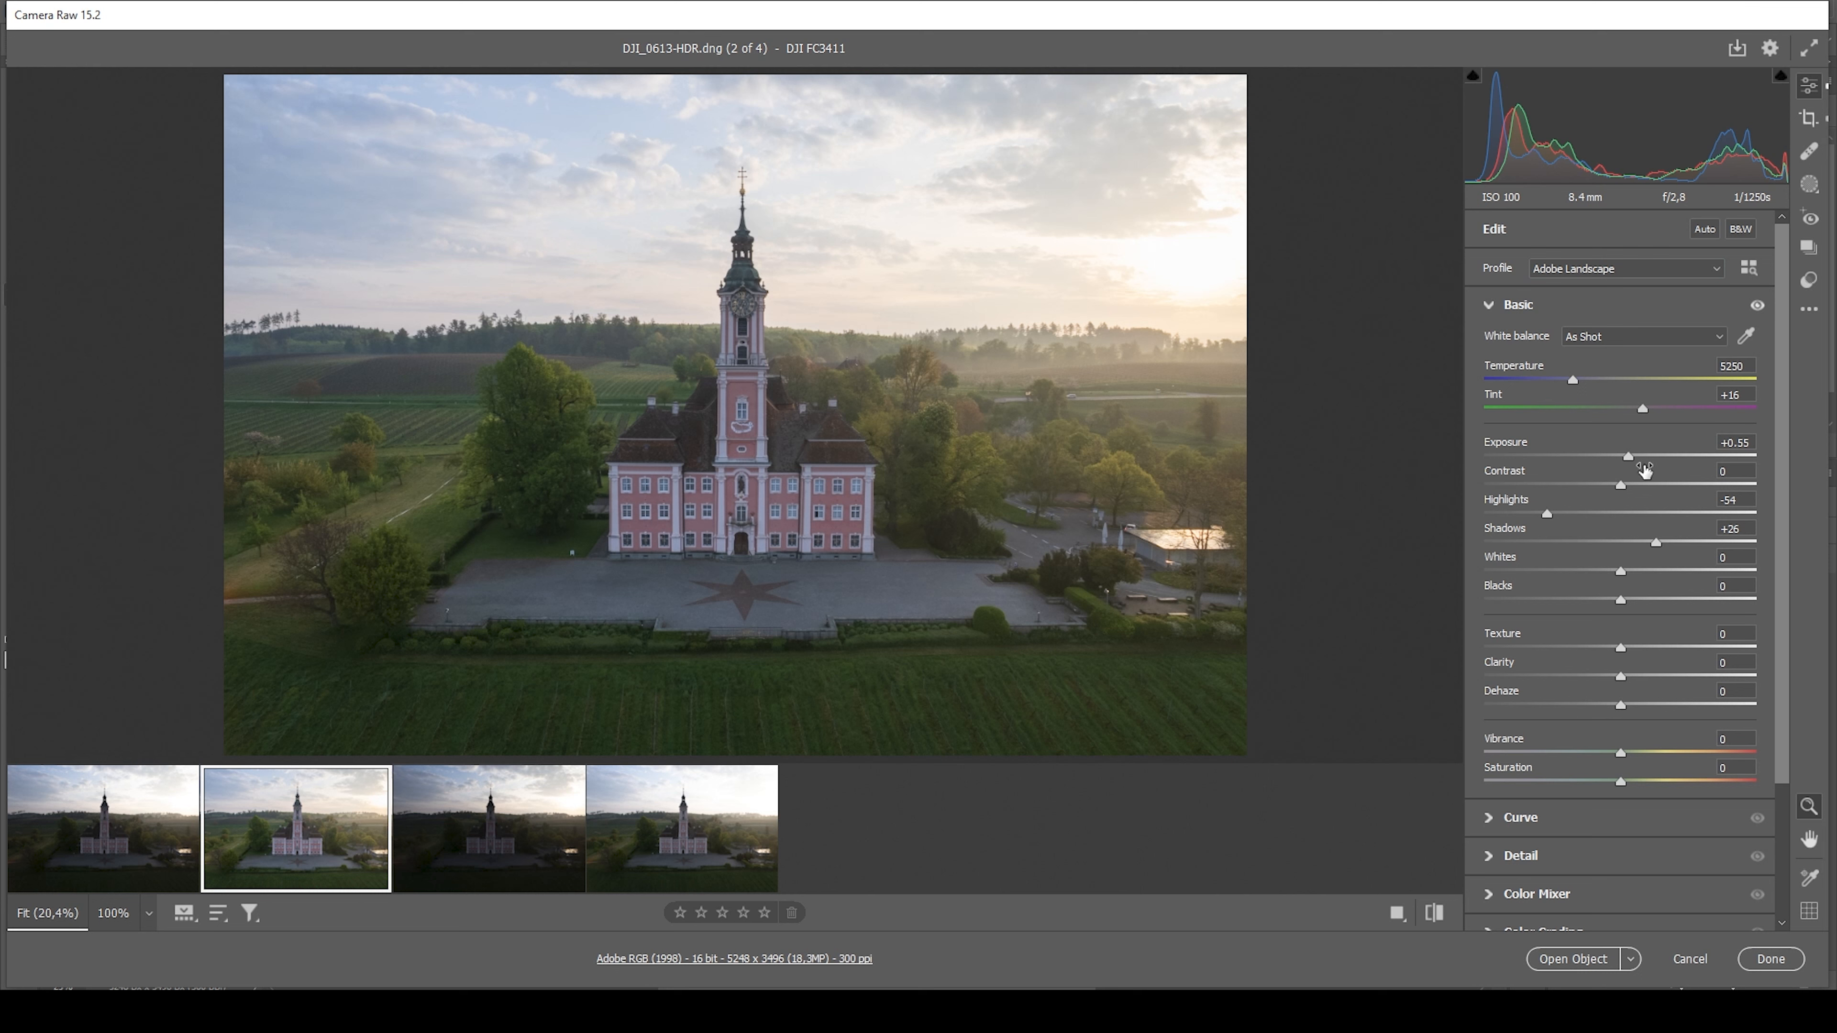
drag(1573, 380, 1585, 384)
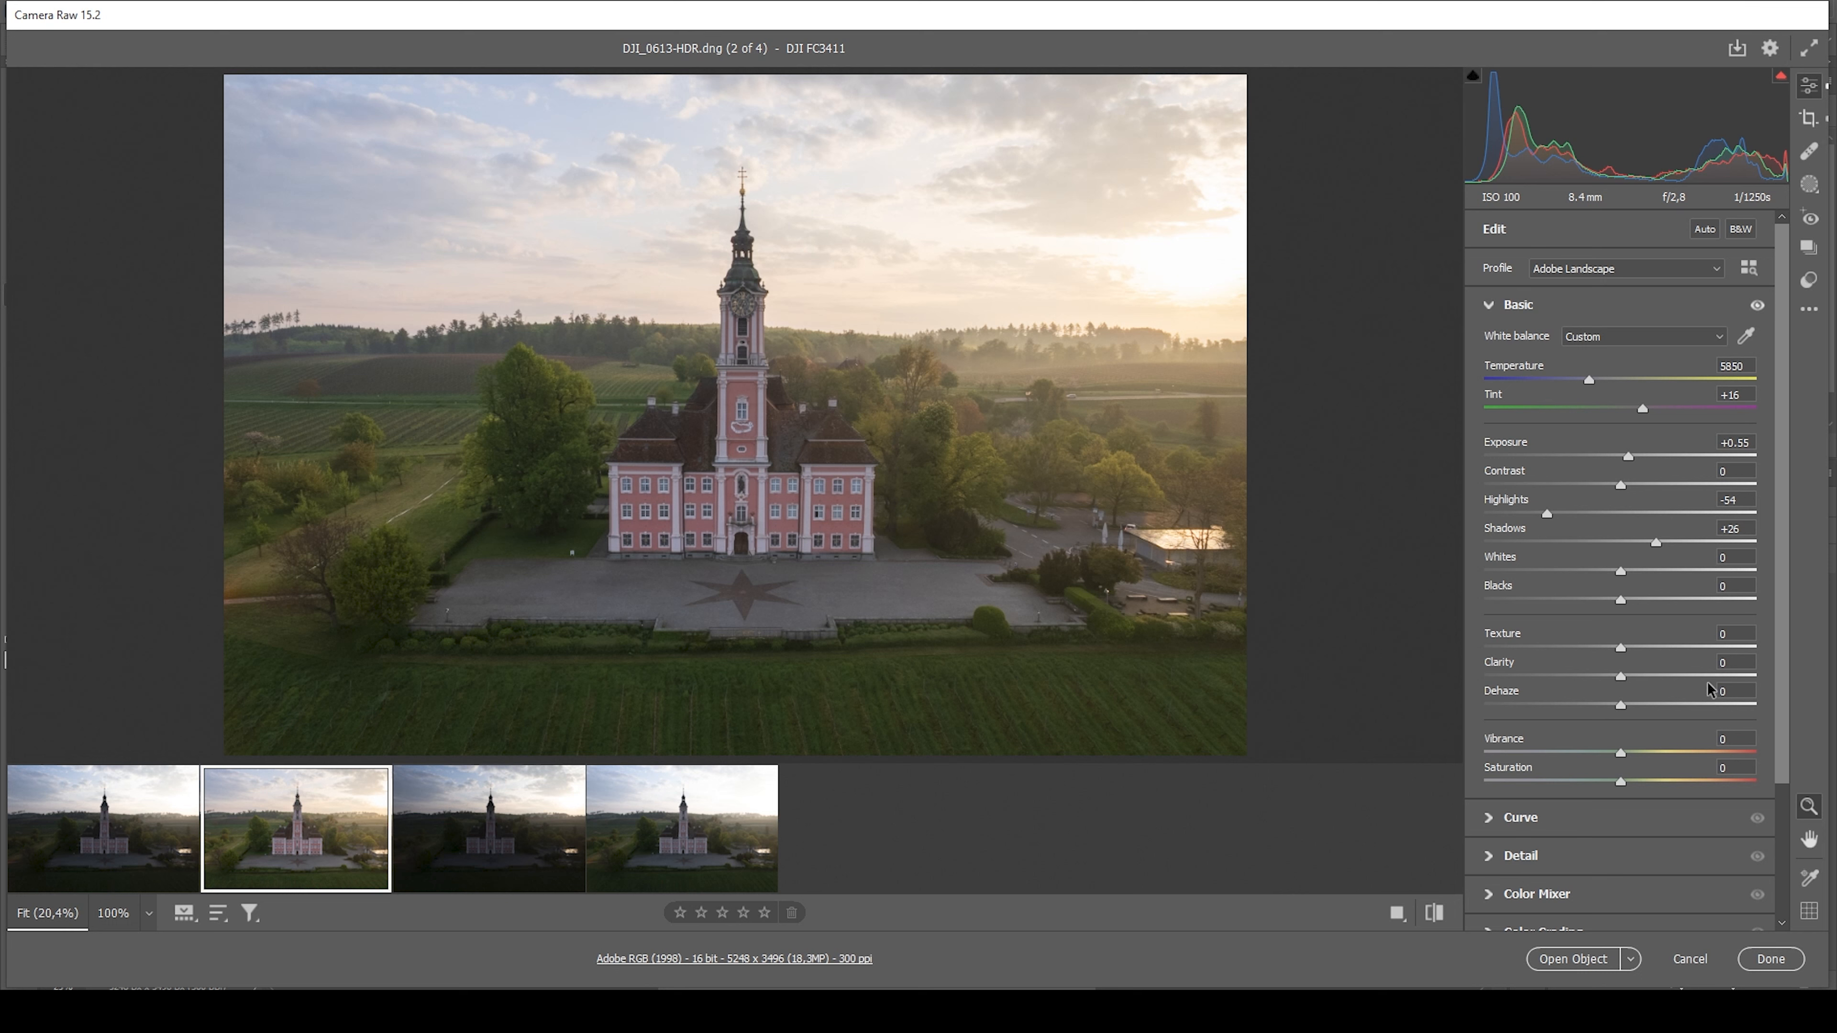
Set the HDR image's Texture to +6, Clarity to -3 and Dehaze to -4
drag(1621, 648, 1625, 646)
drag(1622, 677, 1619, 677)
drag(1622, 706, 1616, 708)
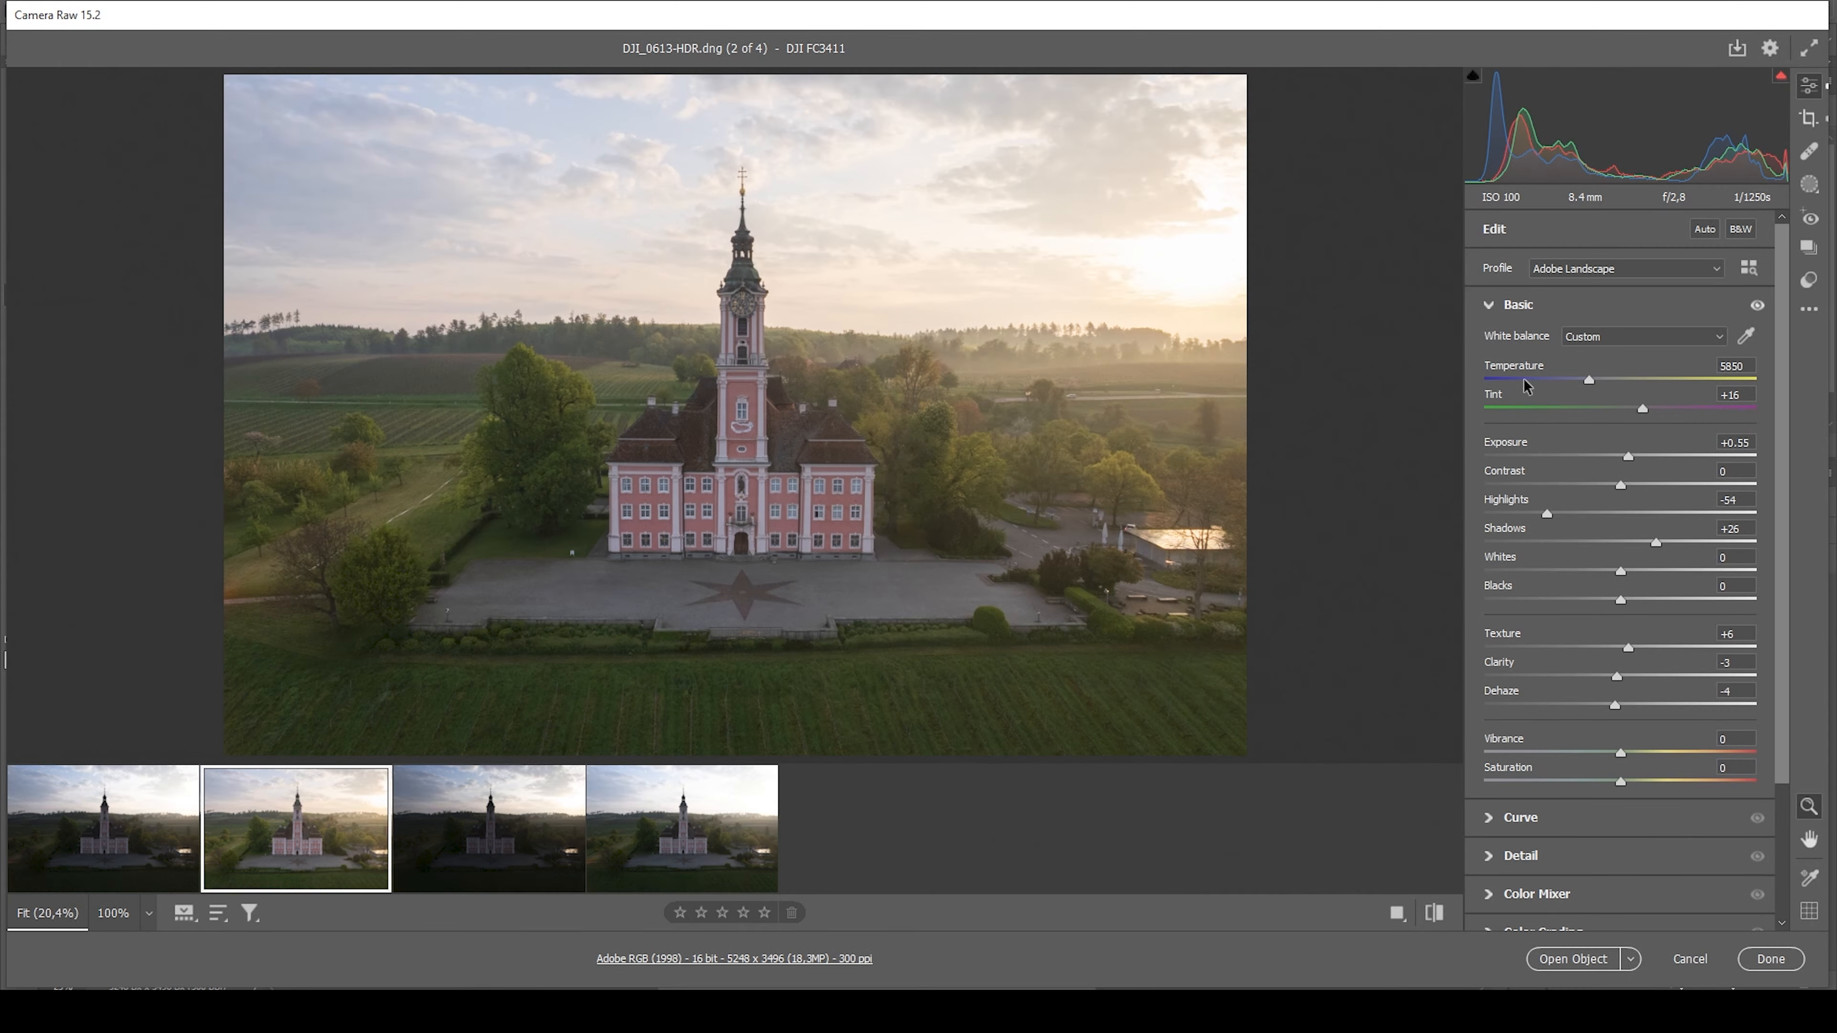
Set the manual Horizontal perspective transformation to -6 and check the image borders in the crop view
click(1483, 306)
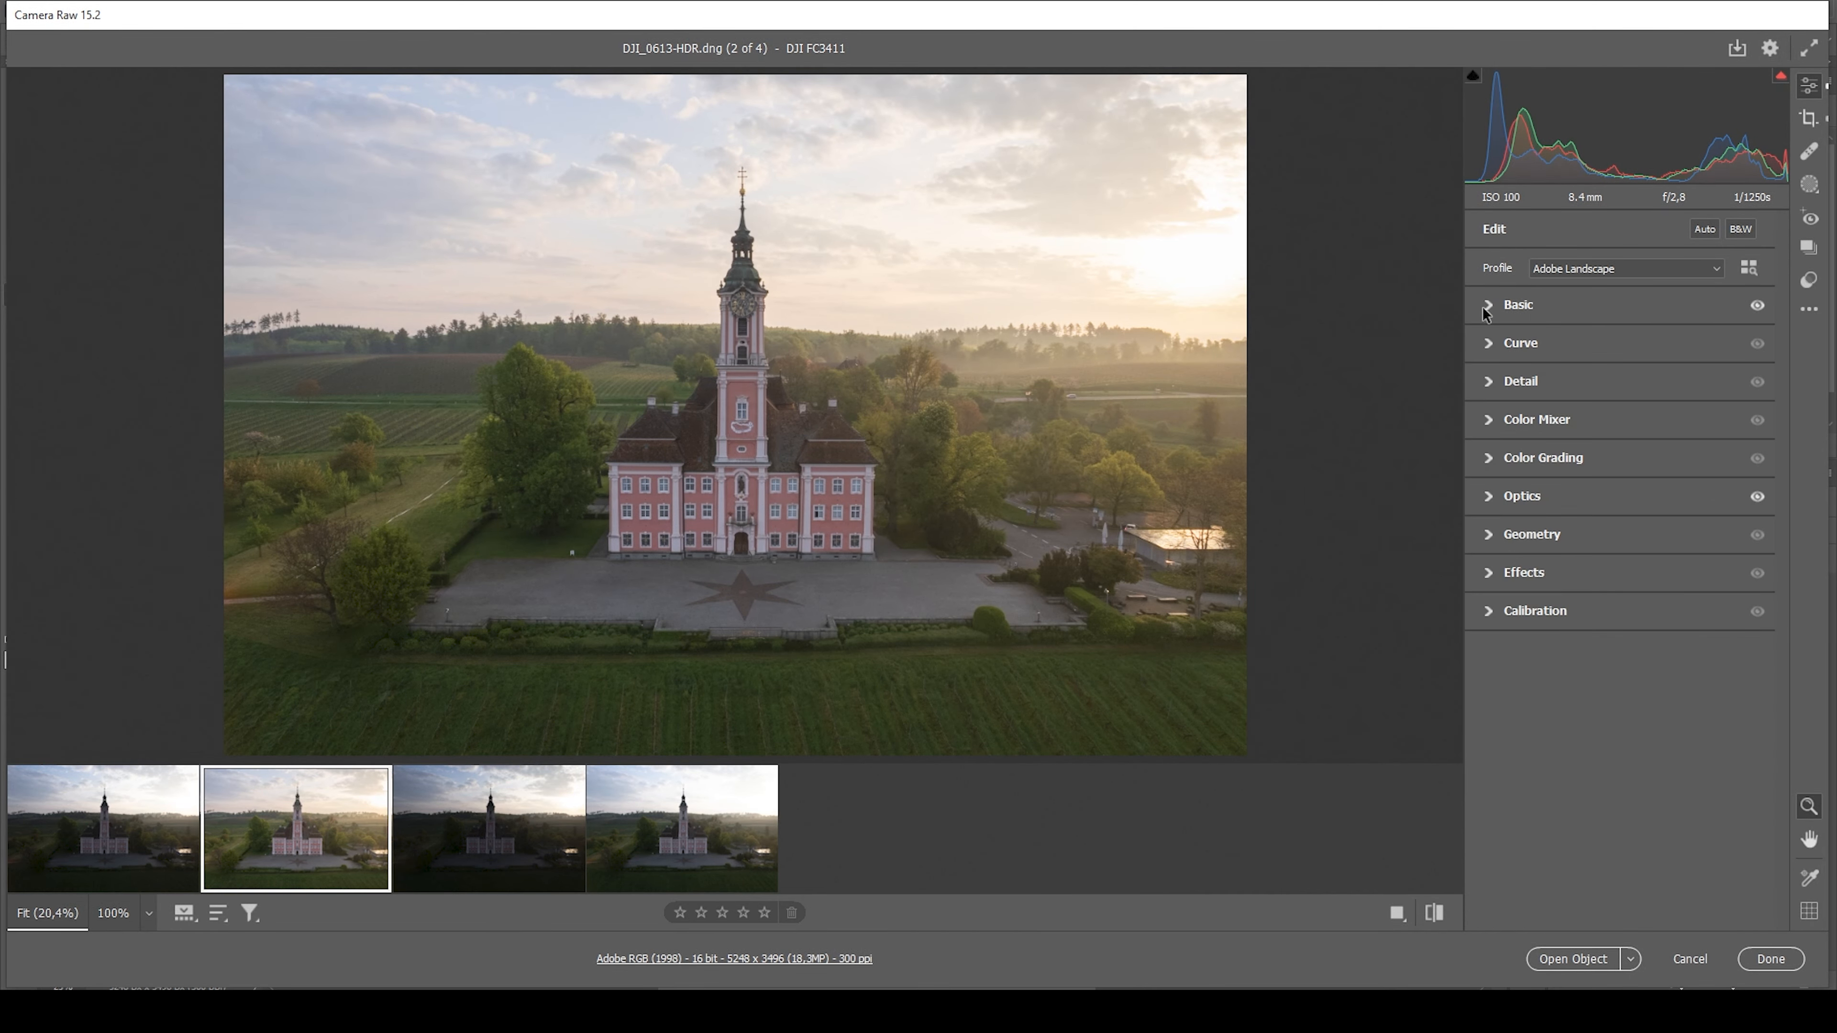
click(1490, 539)
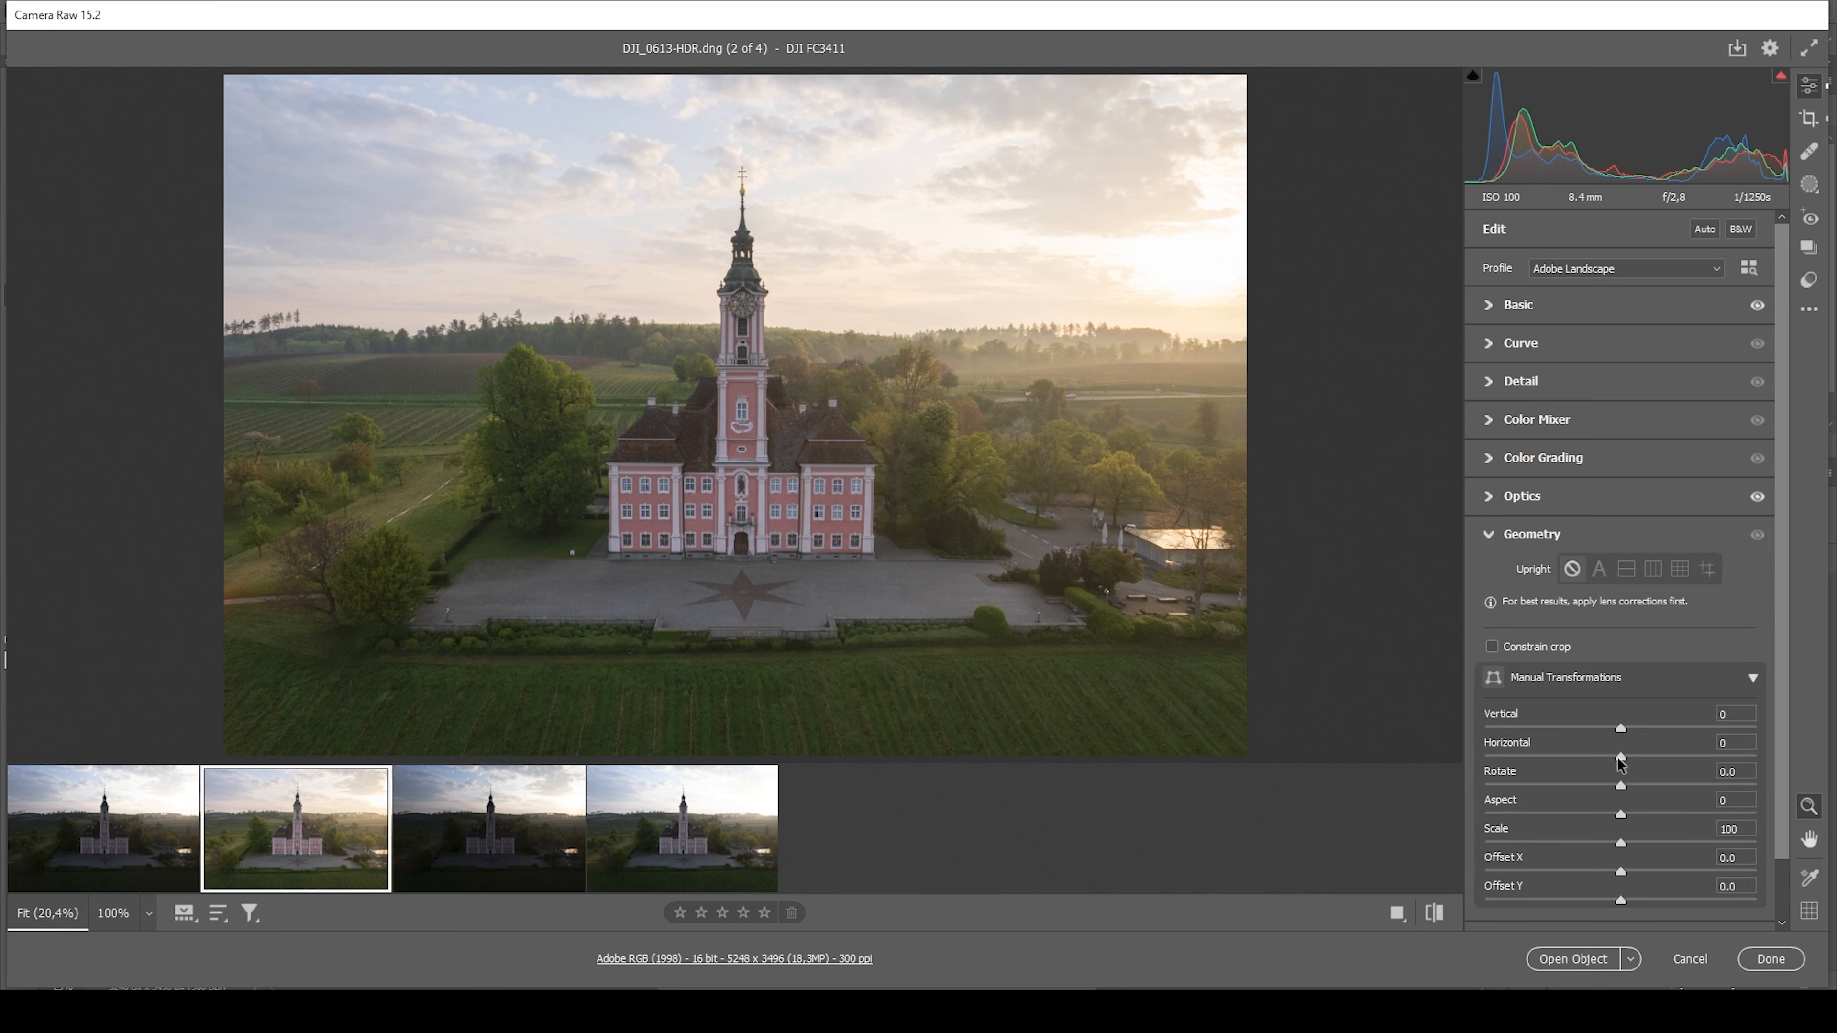
drag(1620, 760, 1613, 761)
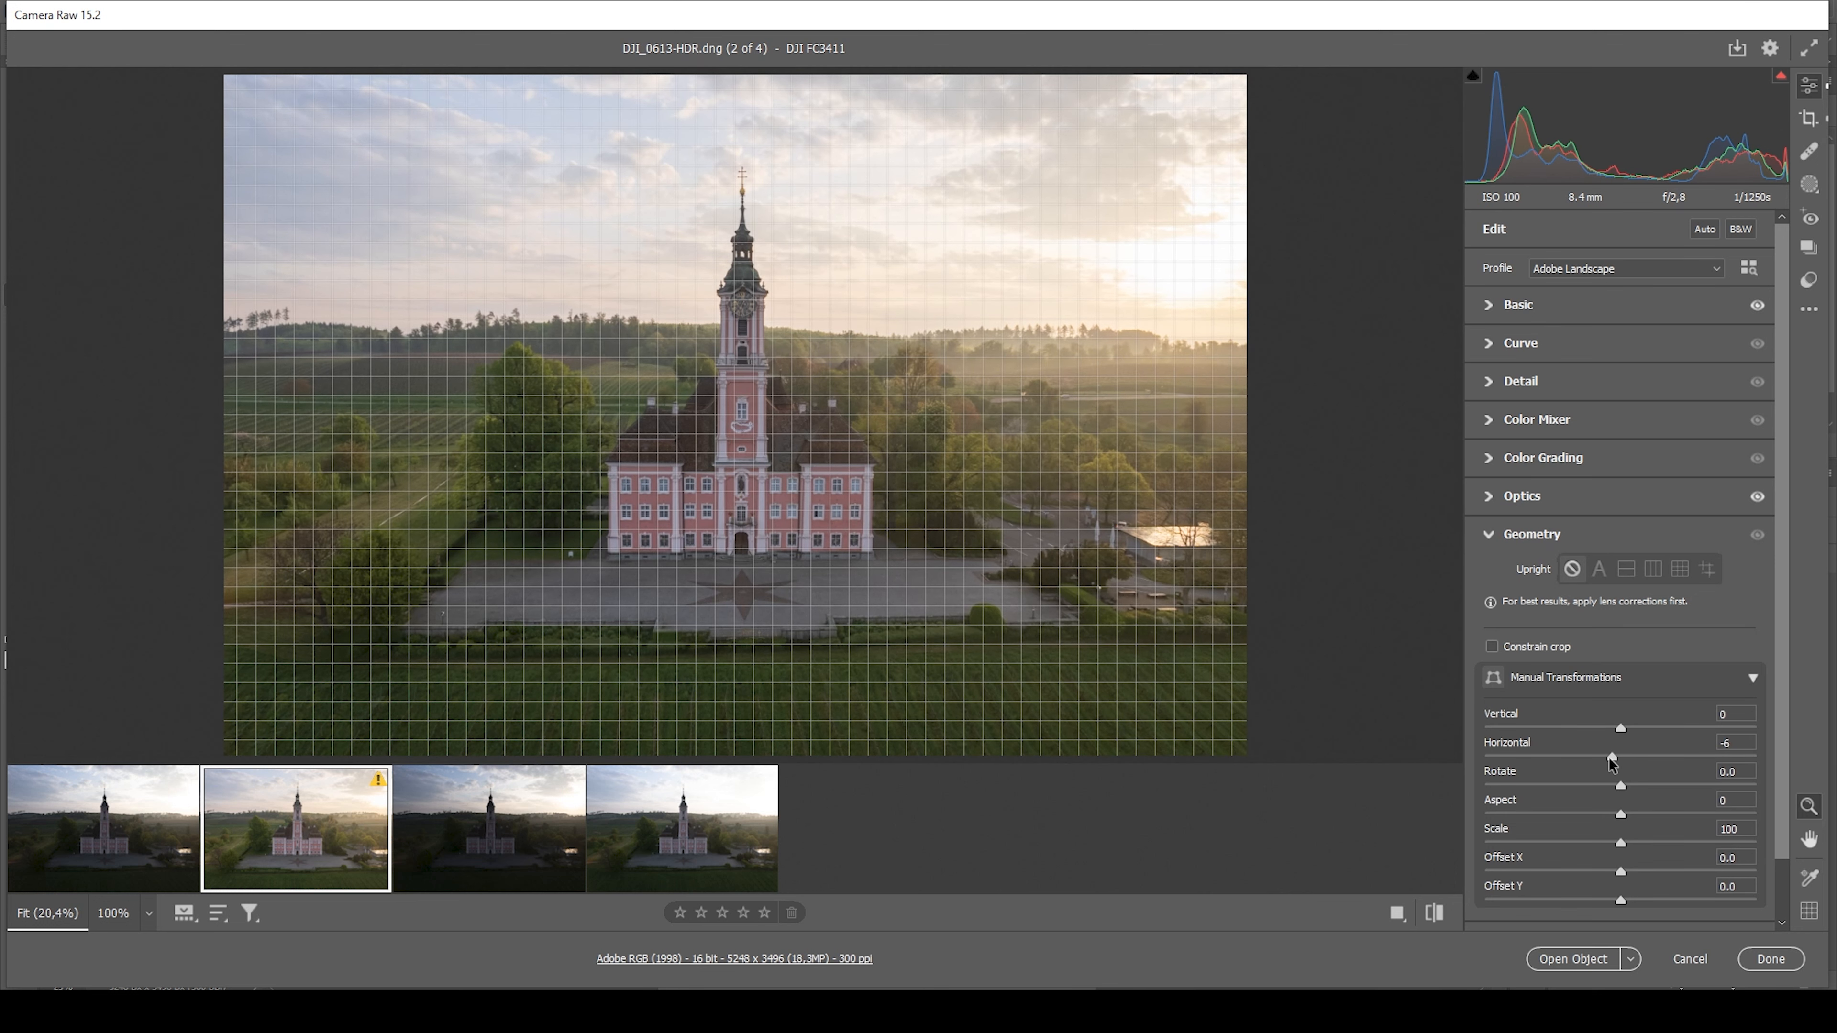
drag(1612, 758, 1613, 758)
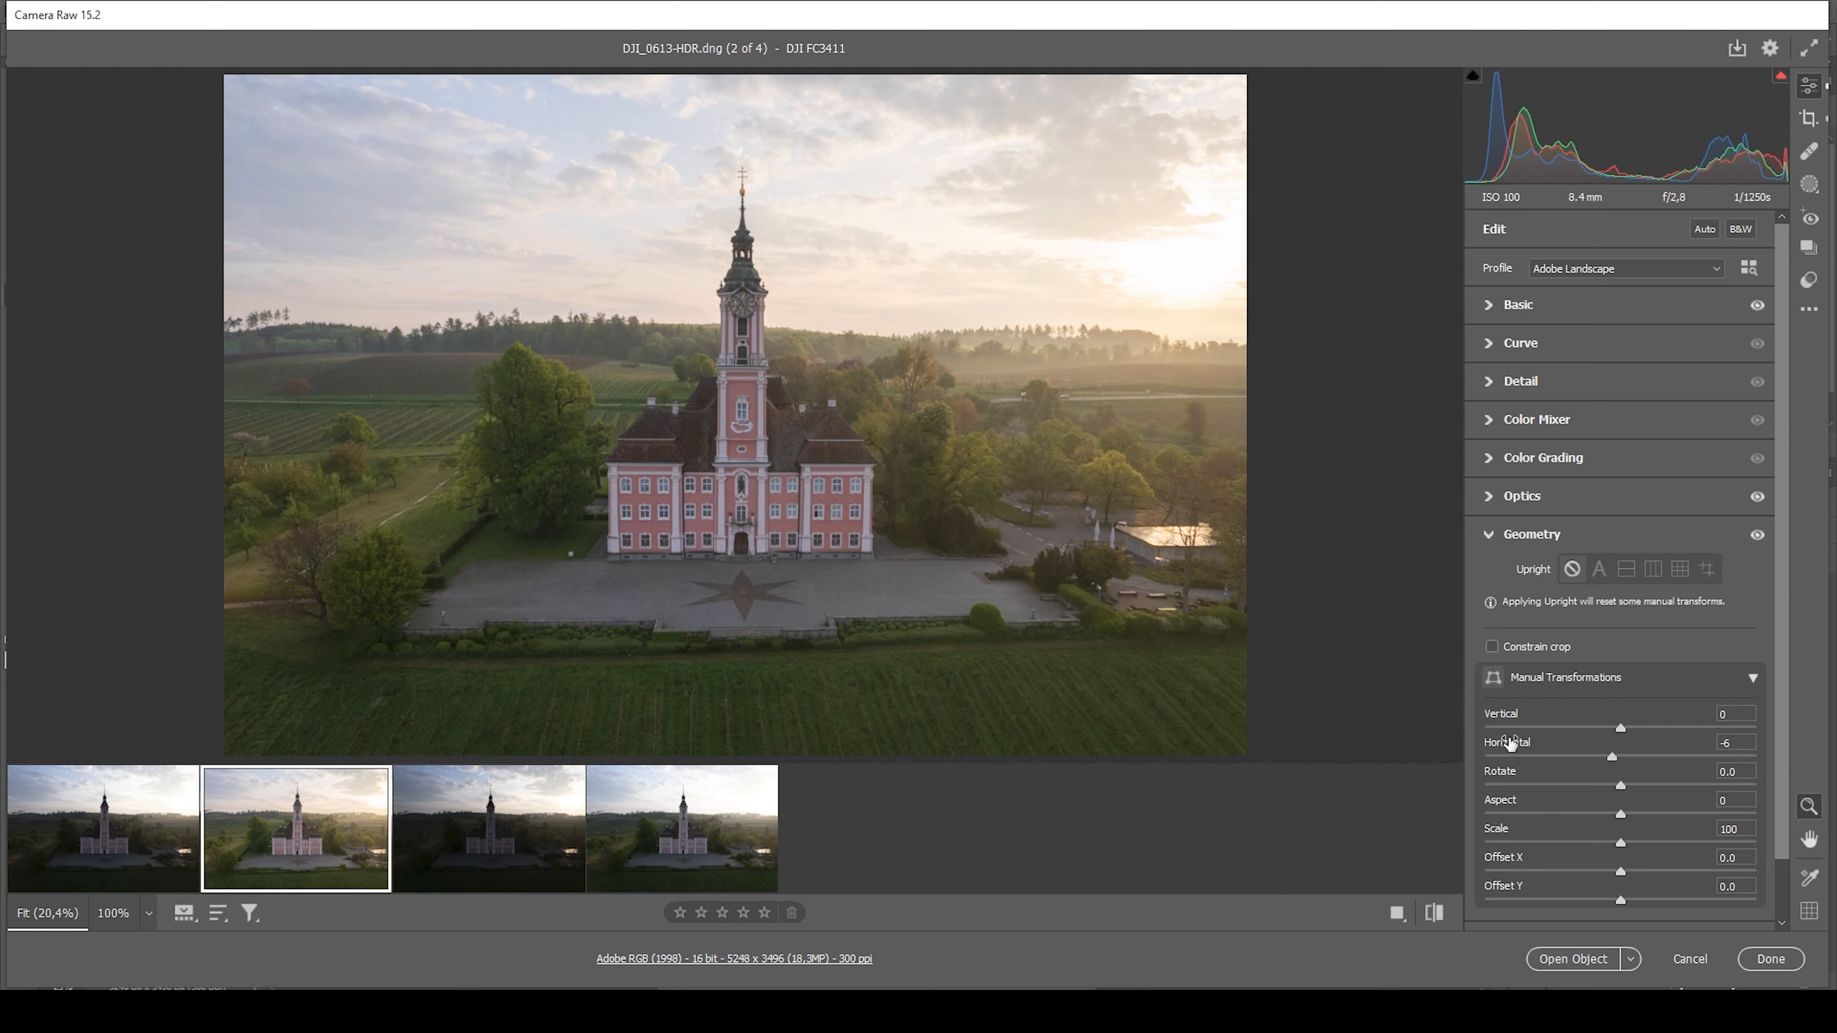
click(1809, 119)
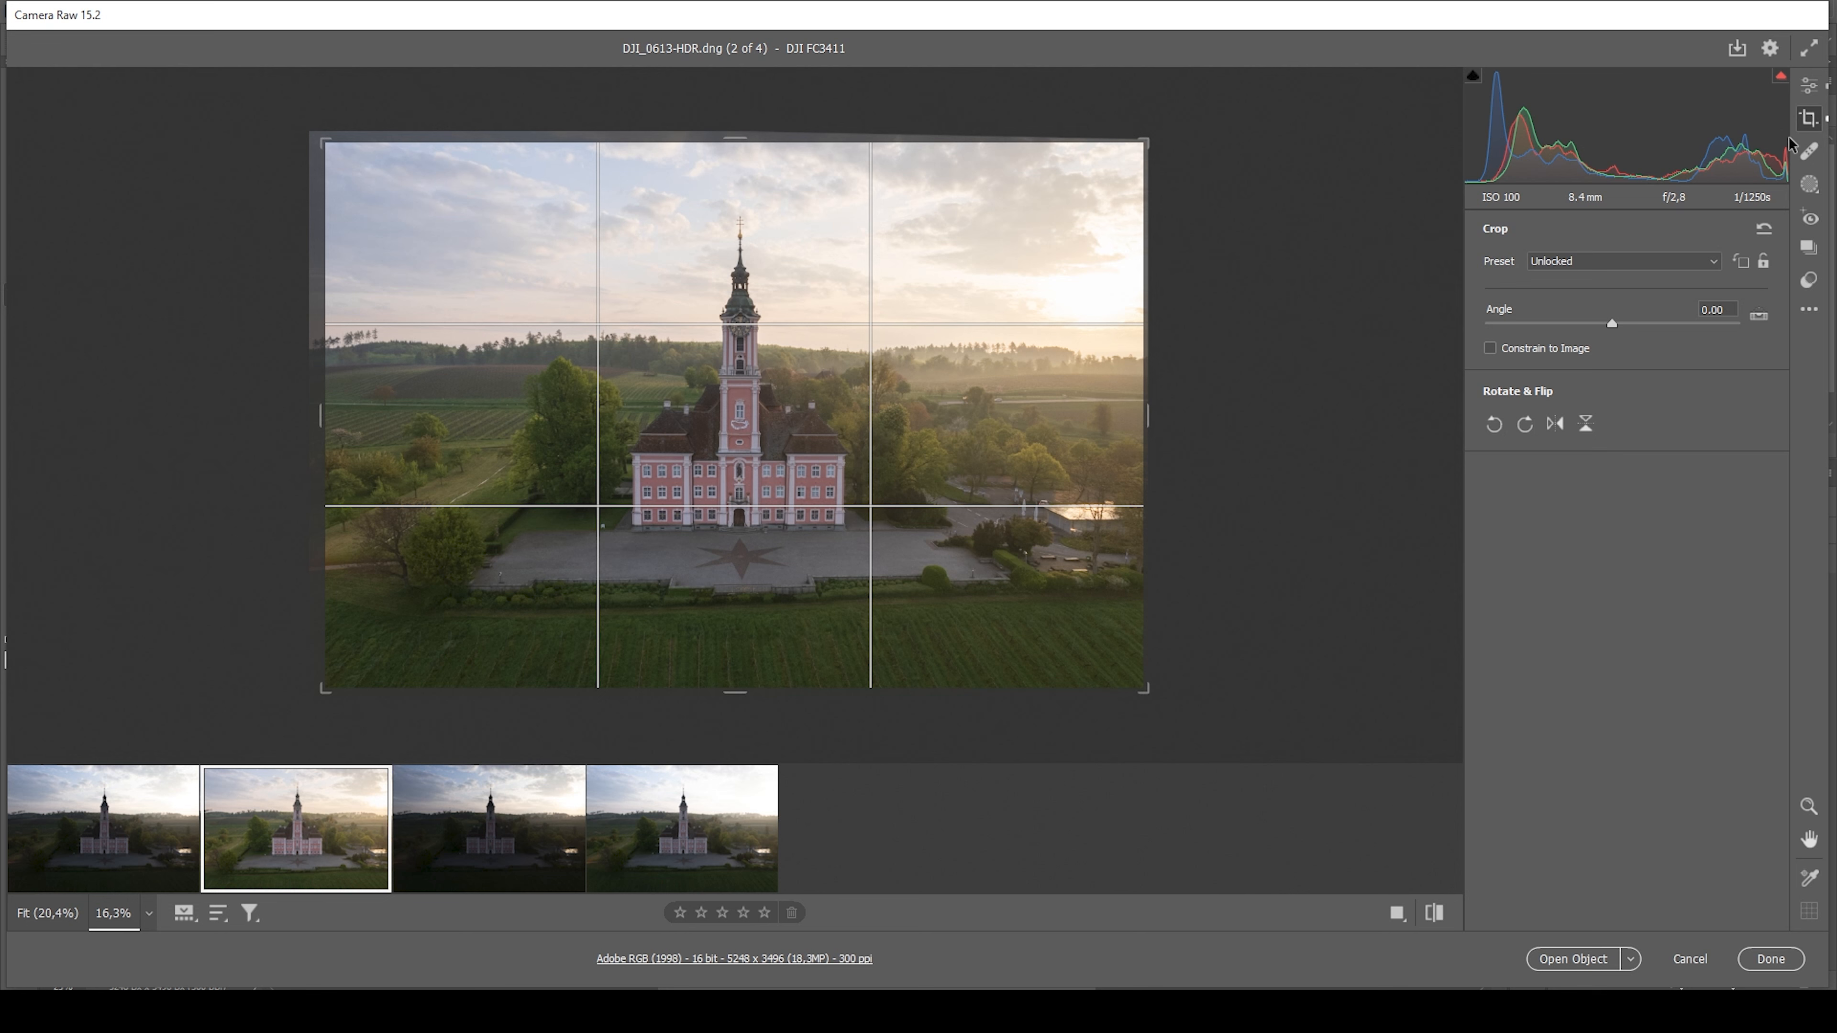
click(1815, 87)
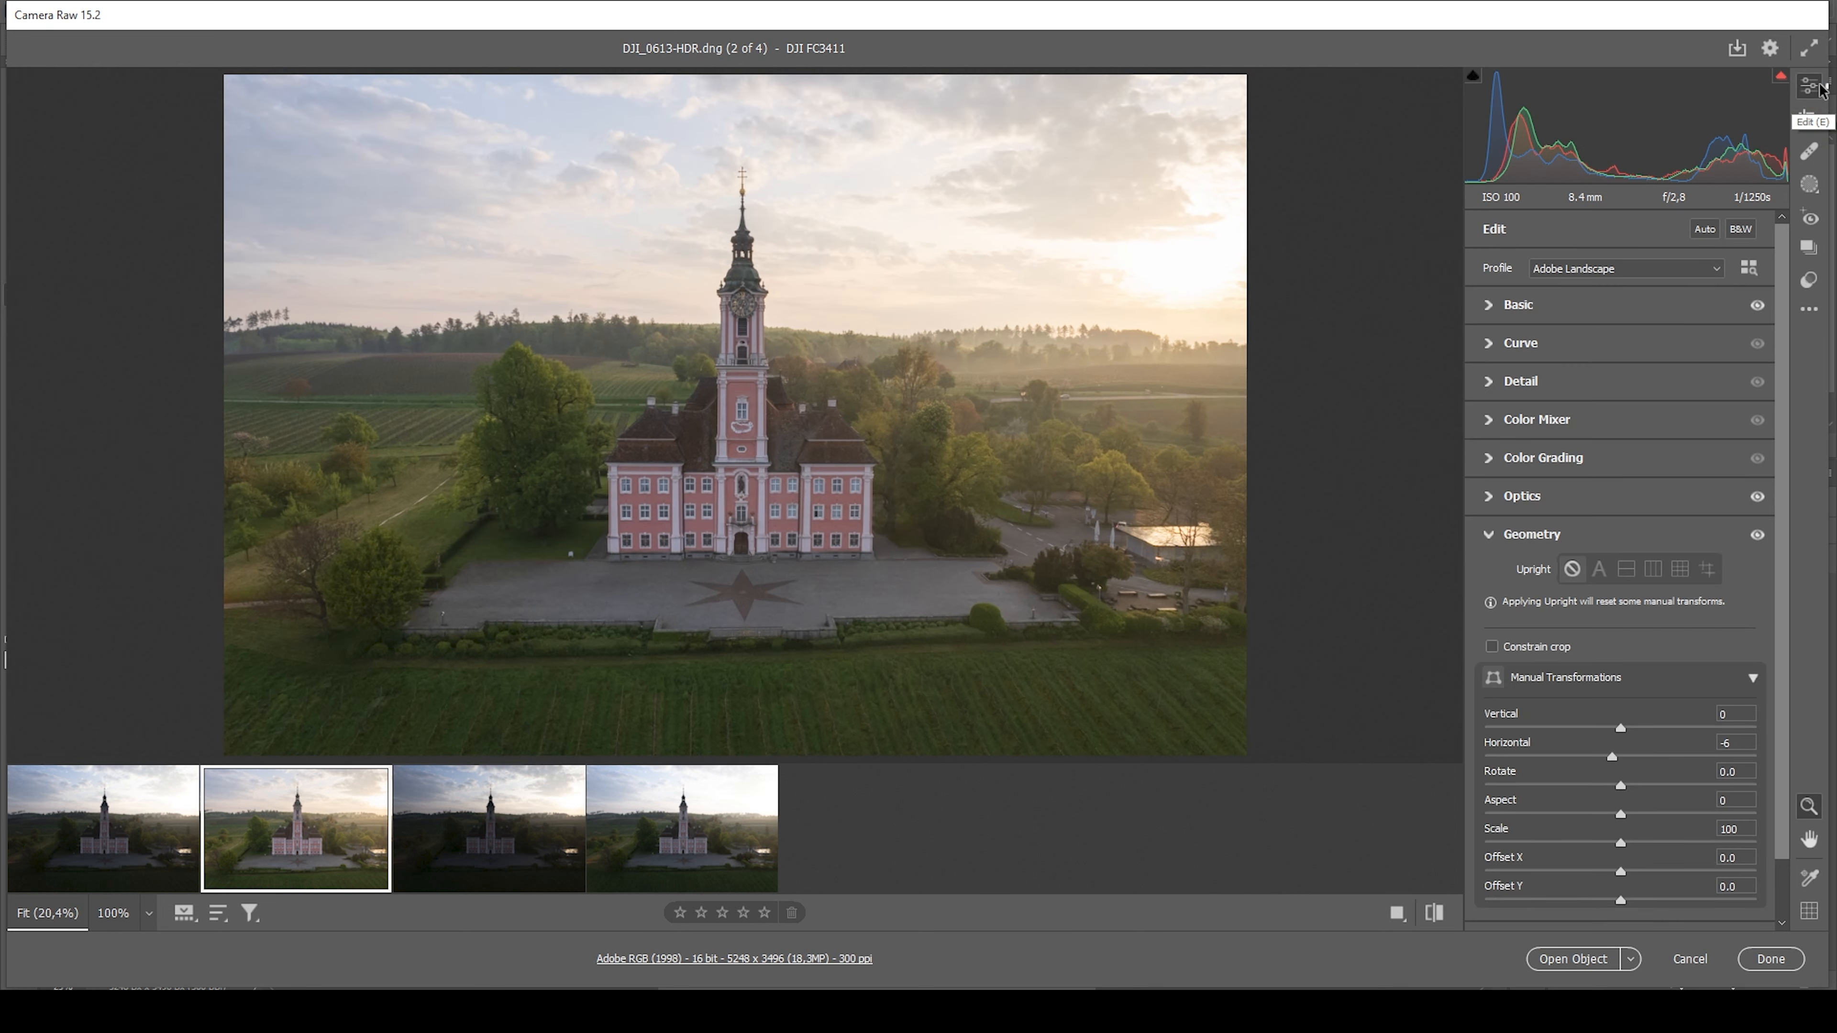
Compare the photo with and without the Basic adjustments, leaving them enabled
click(1488, 308)
click(1756, 306)
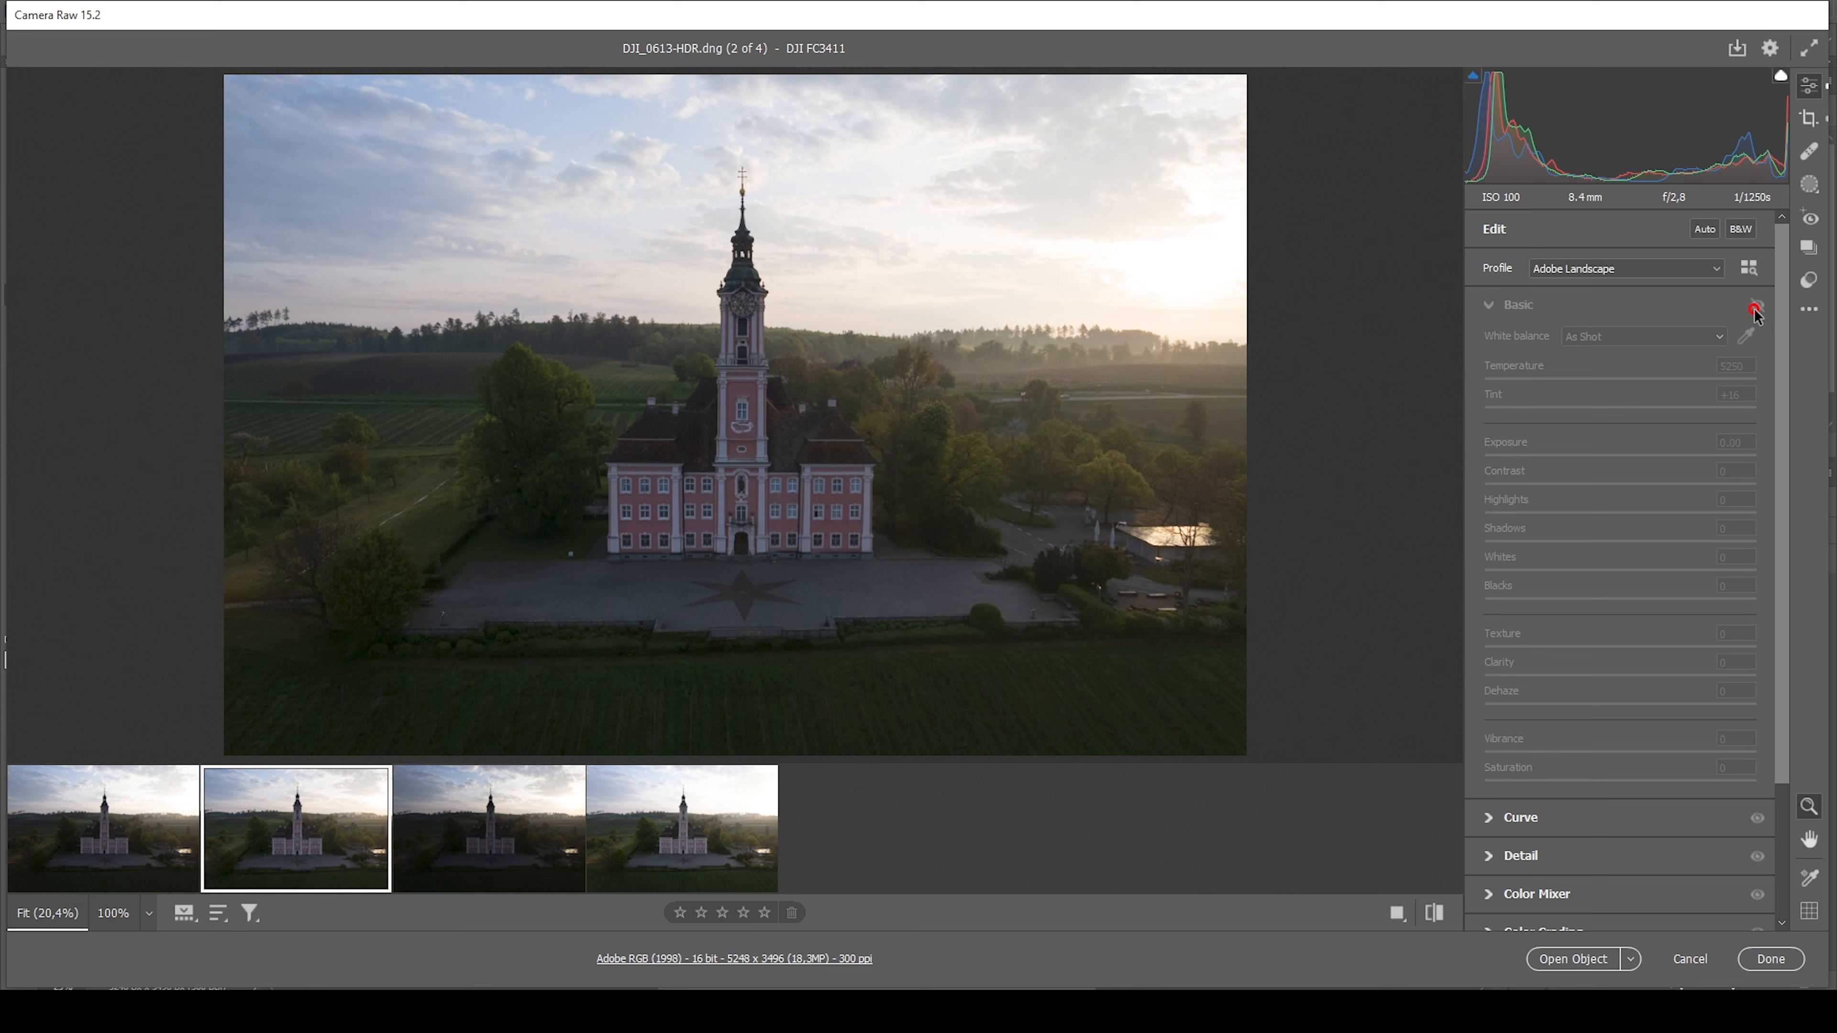
click(1756, 308)
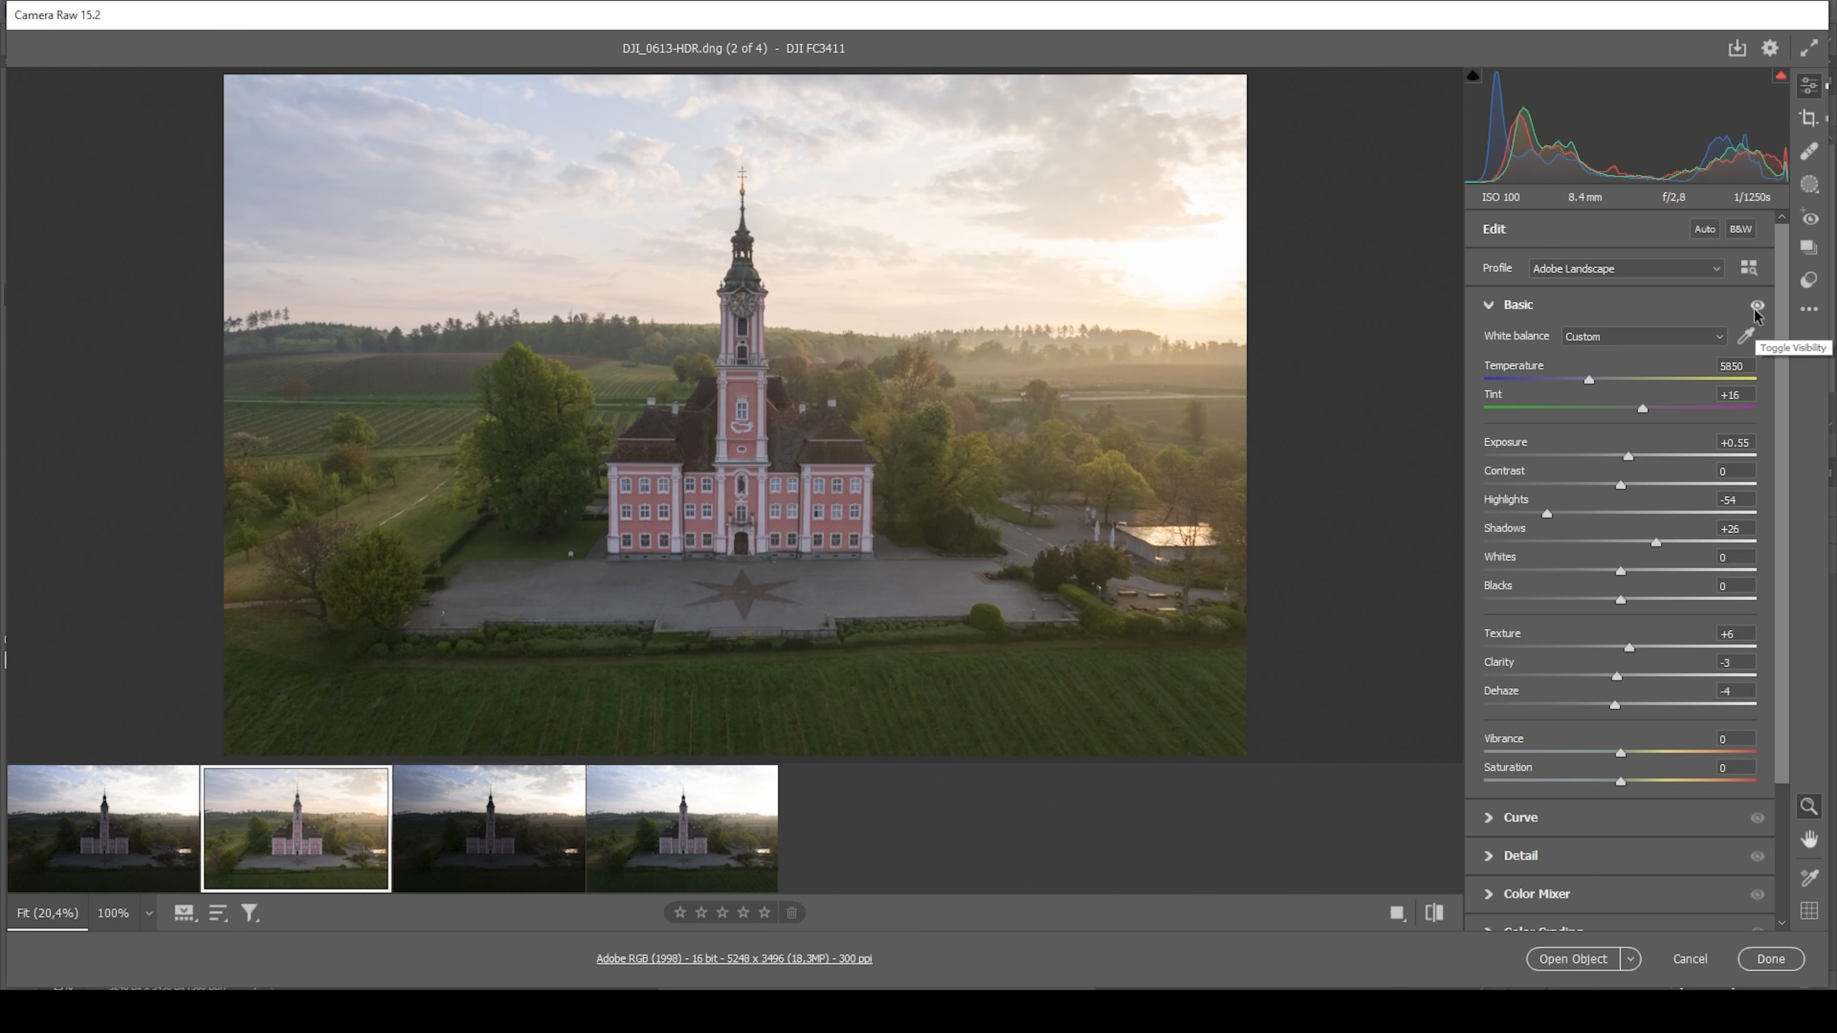
click(1756, 308)
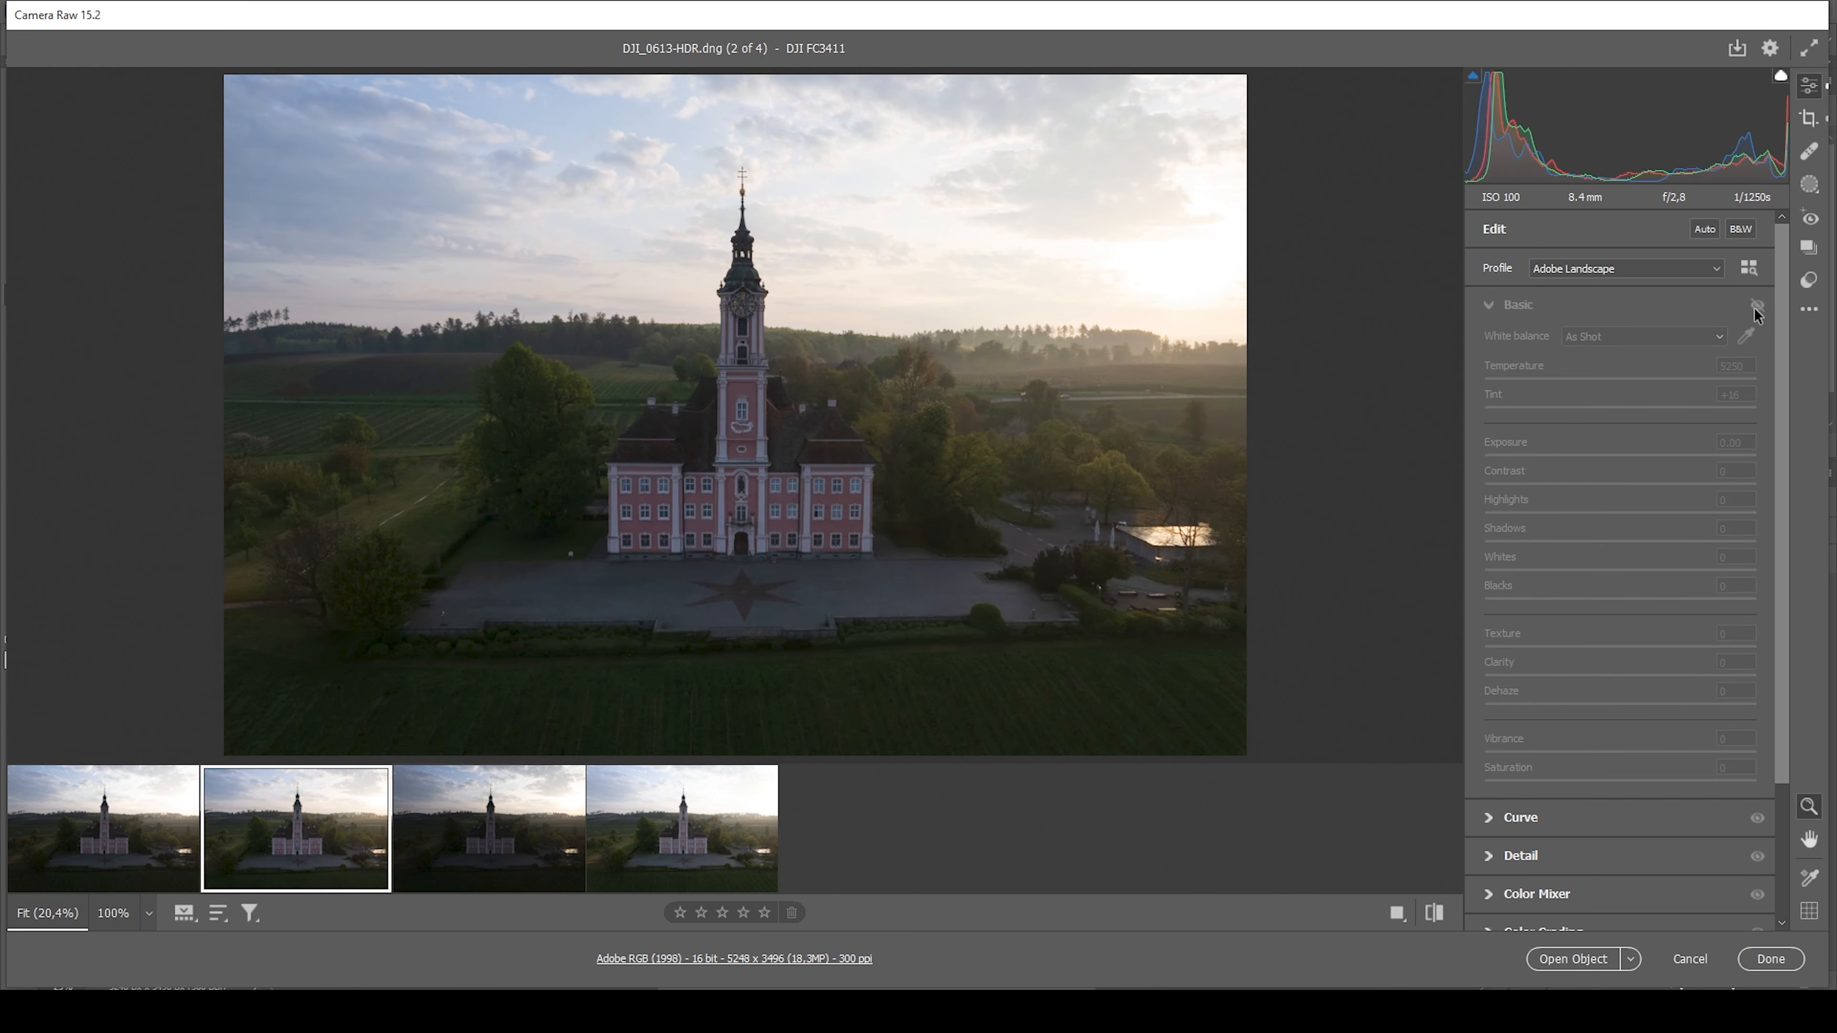
click(1756, 307)
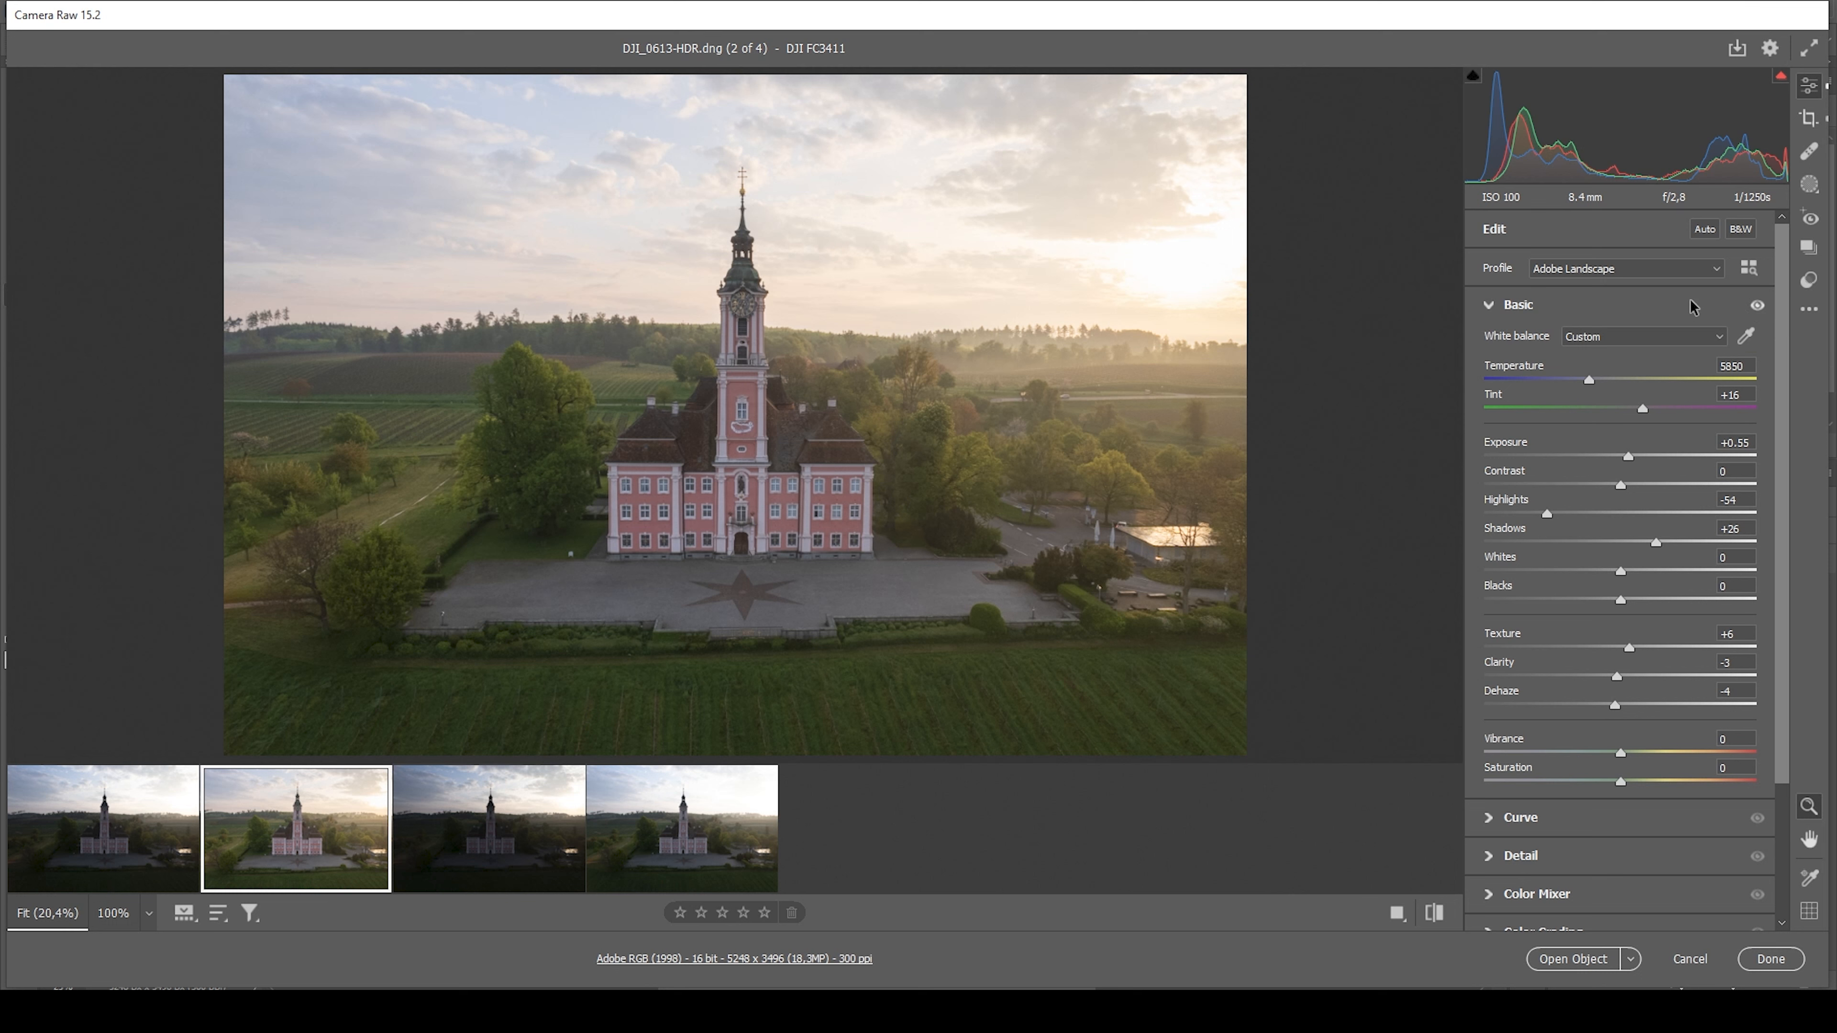
Create a Color Range mask sampled from the blue sky left of the church tower
click(1811, 185)
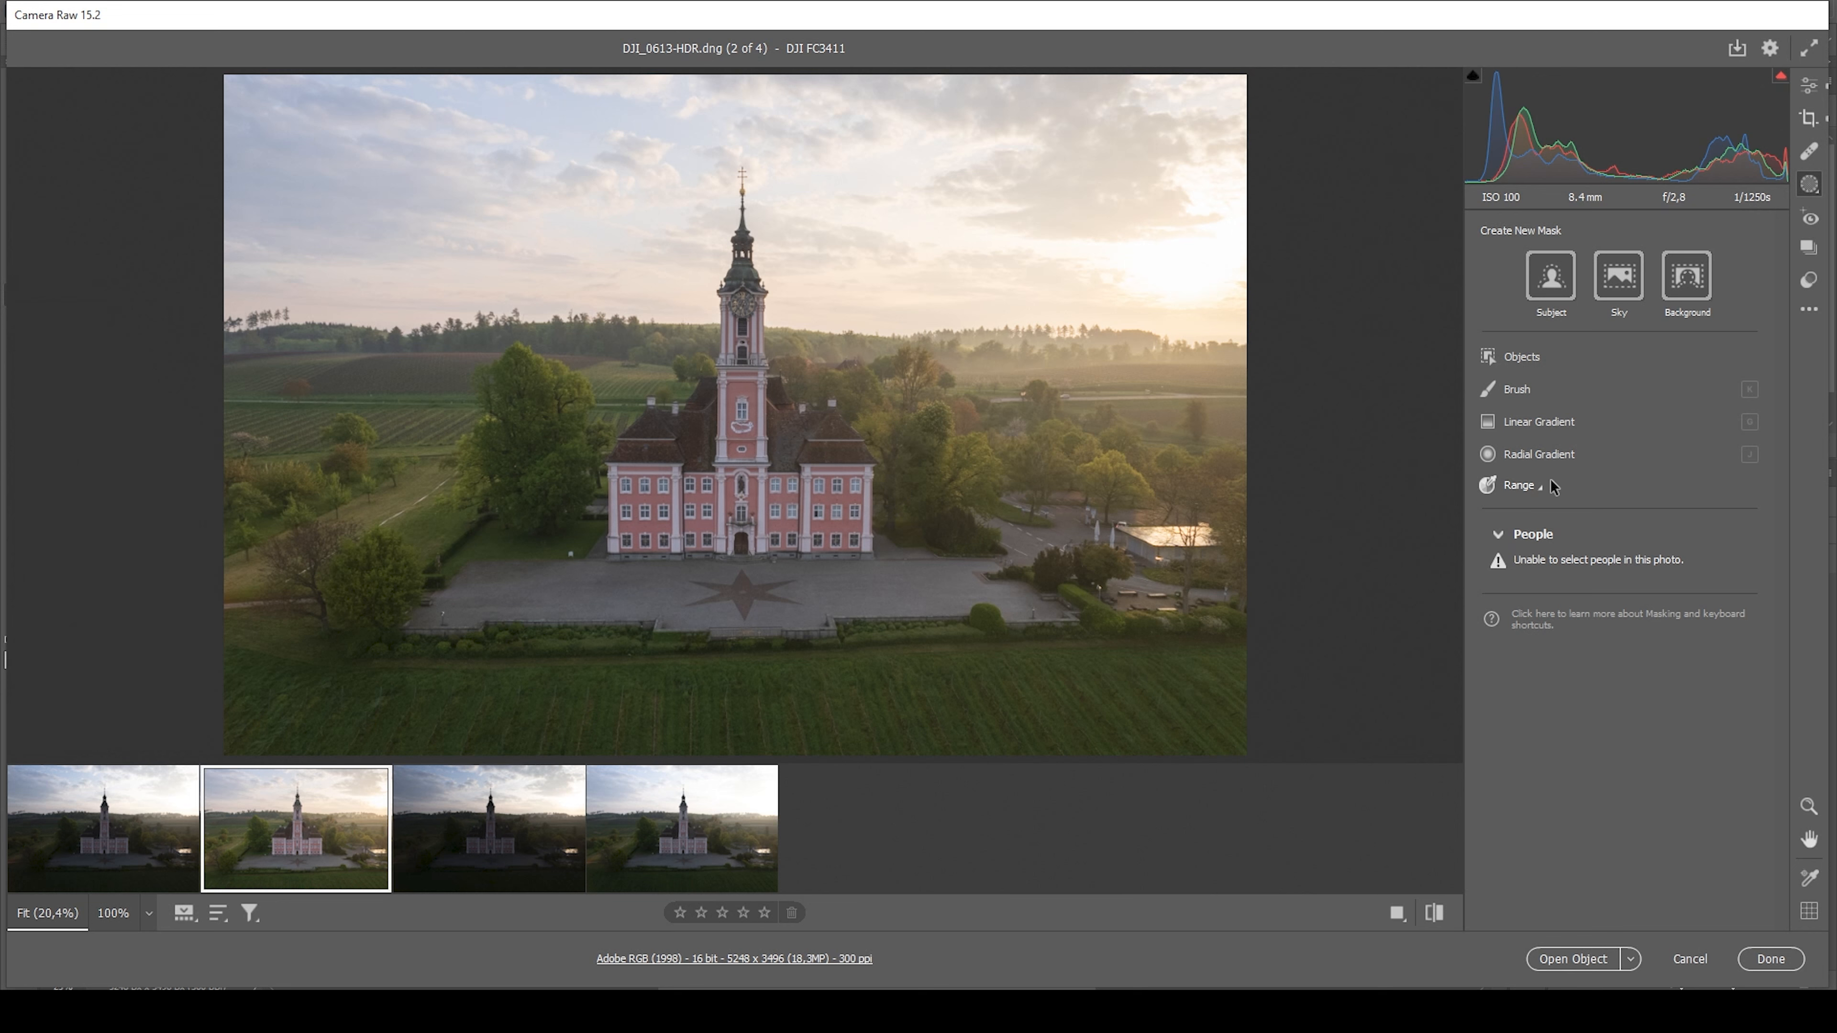
click(1533, 492)
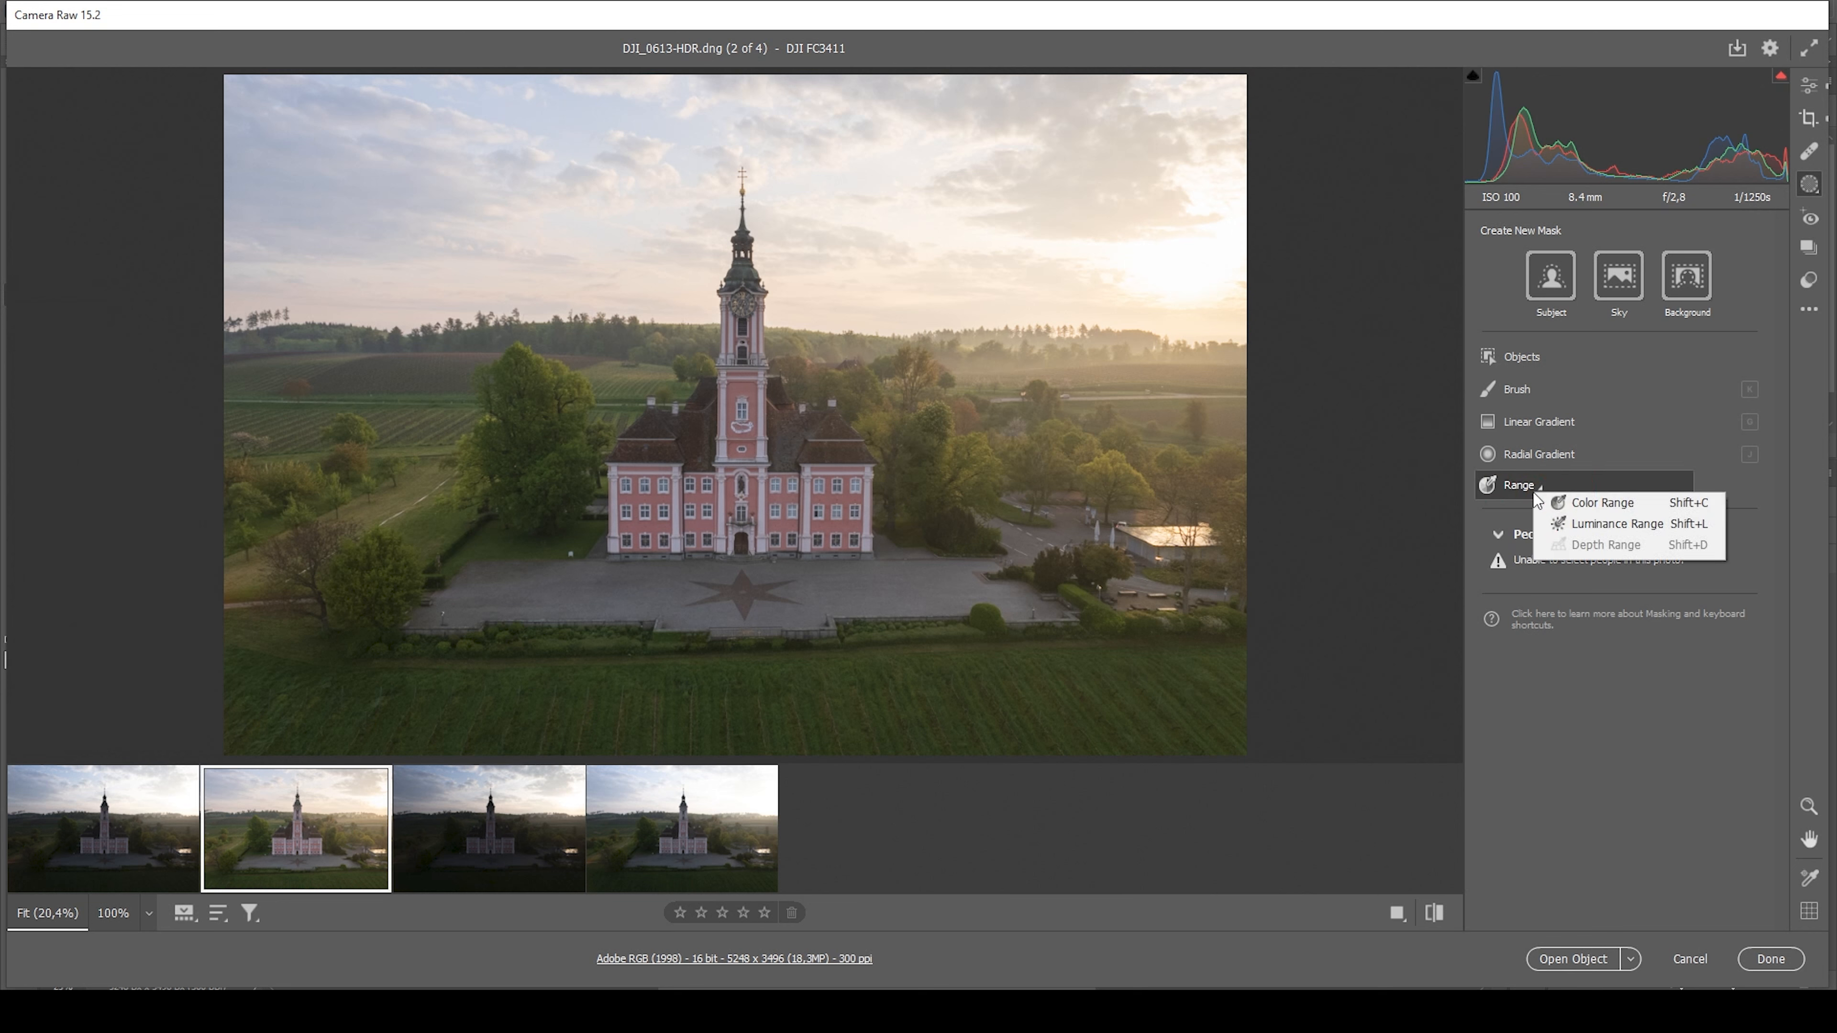
click(1560, 511)
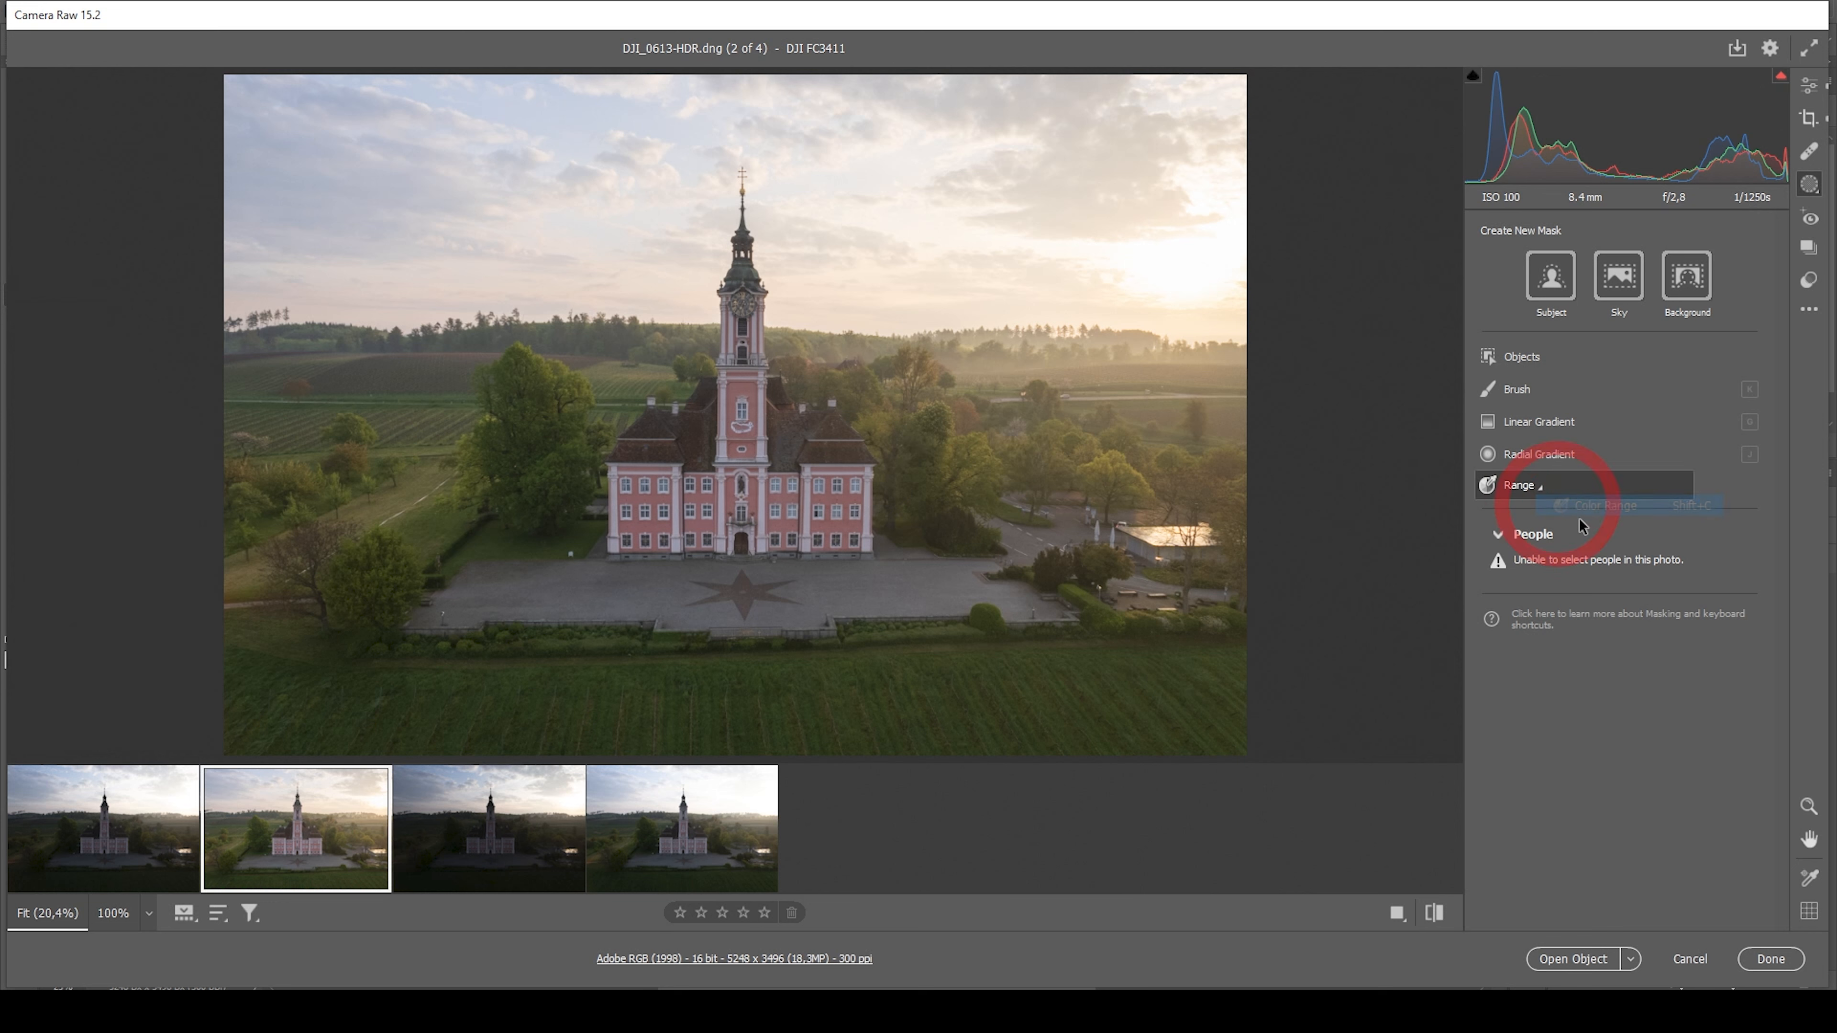
click(544, 109)
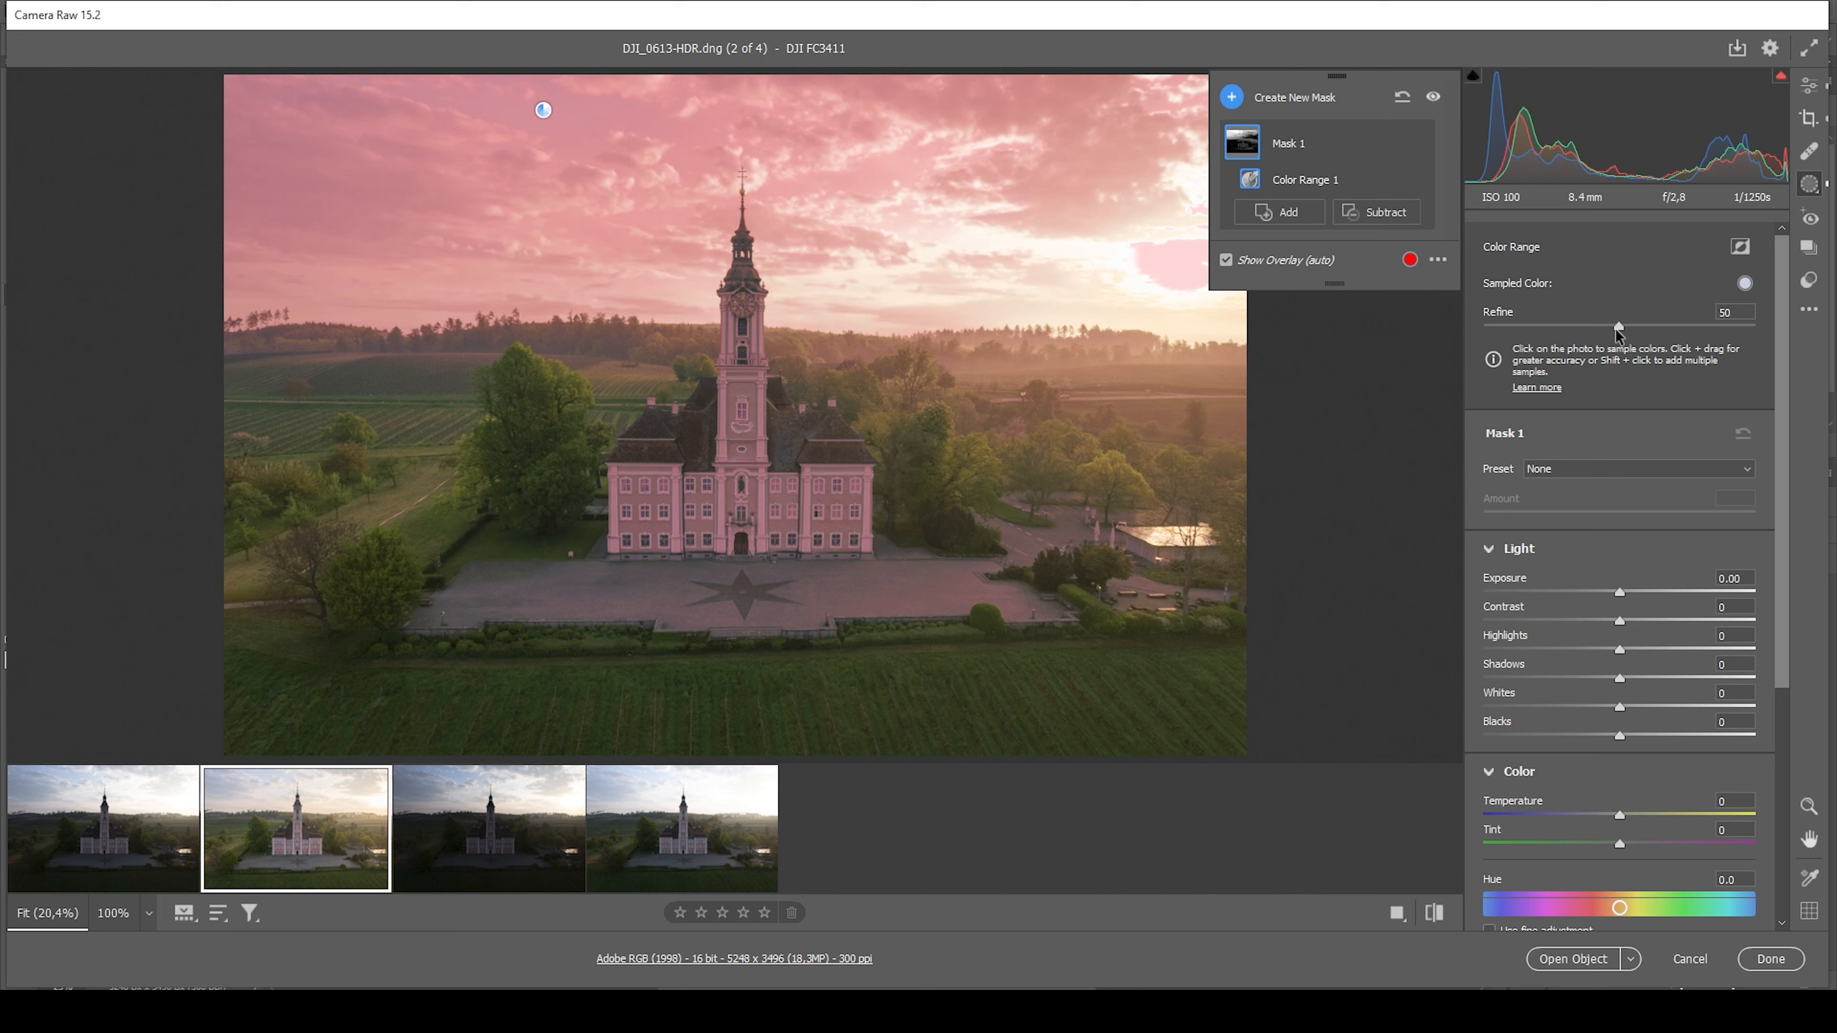
Refine the Color Range sky mask to 18 and set its Exposure to -0.40
drag(1615, 328, 1615, 327)
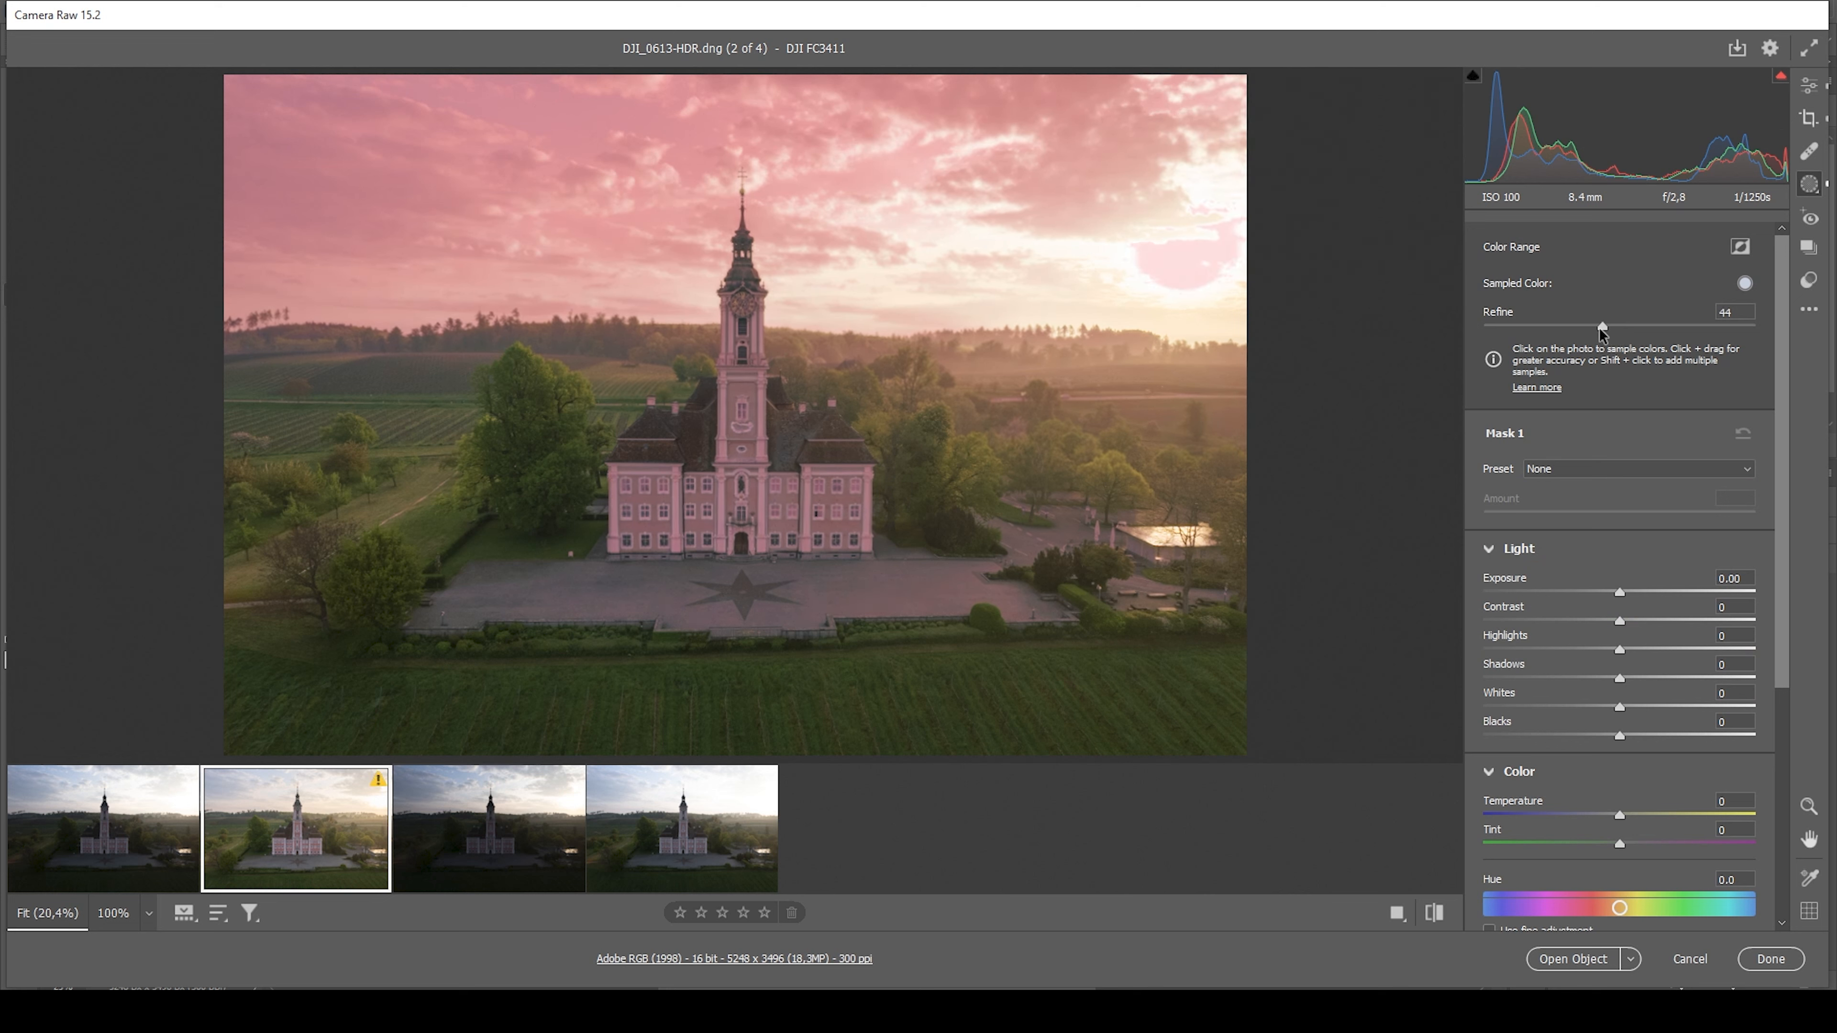
drag(1582, 327, 1532, 326)
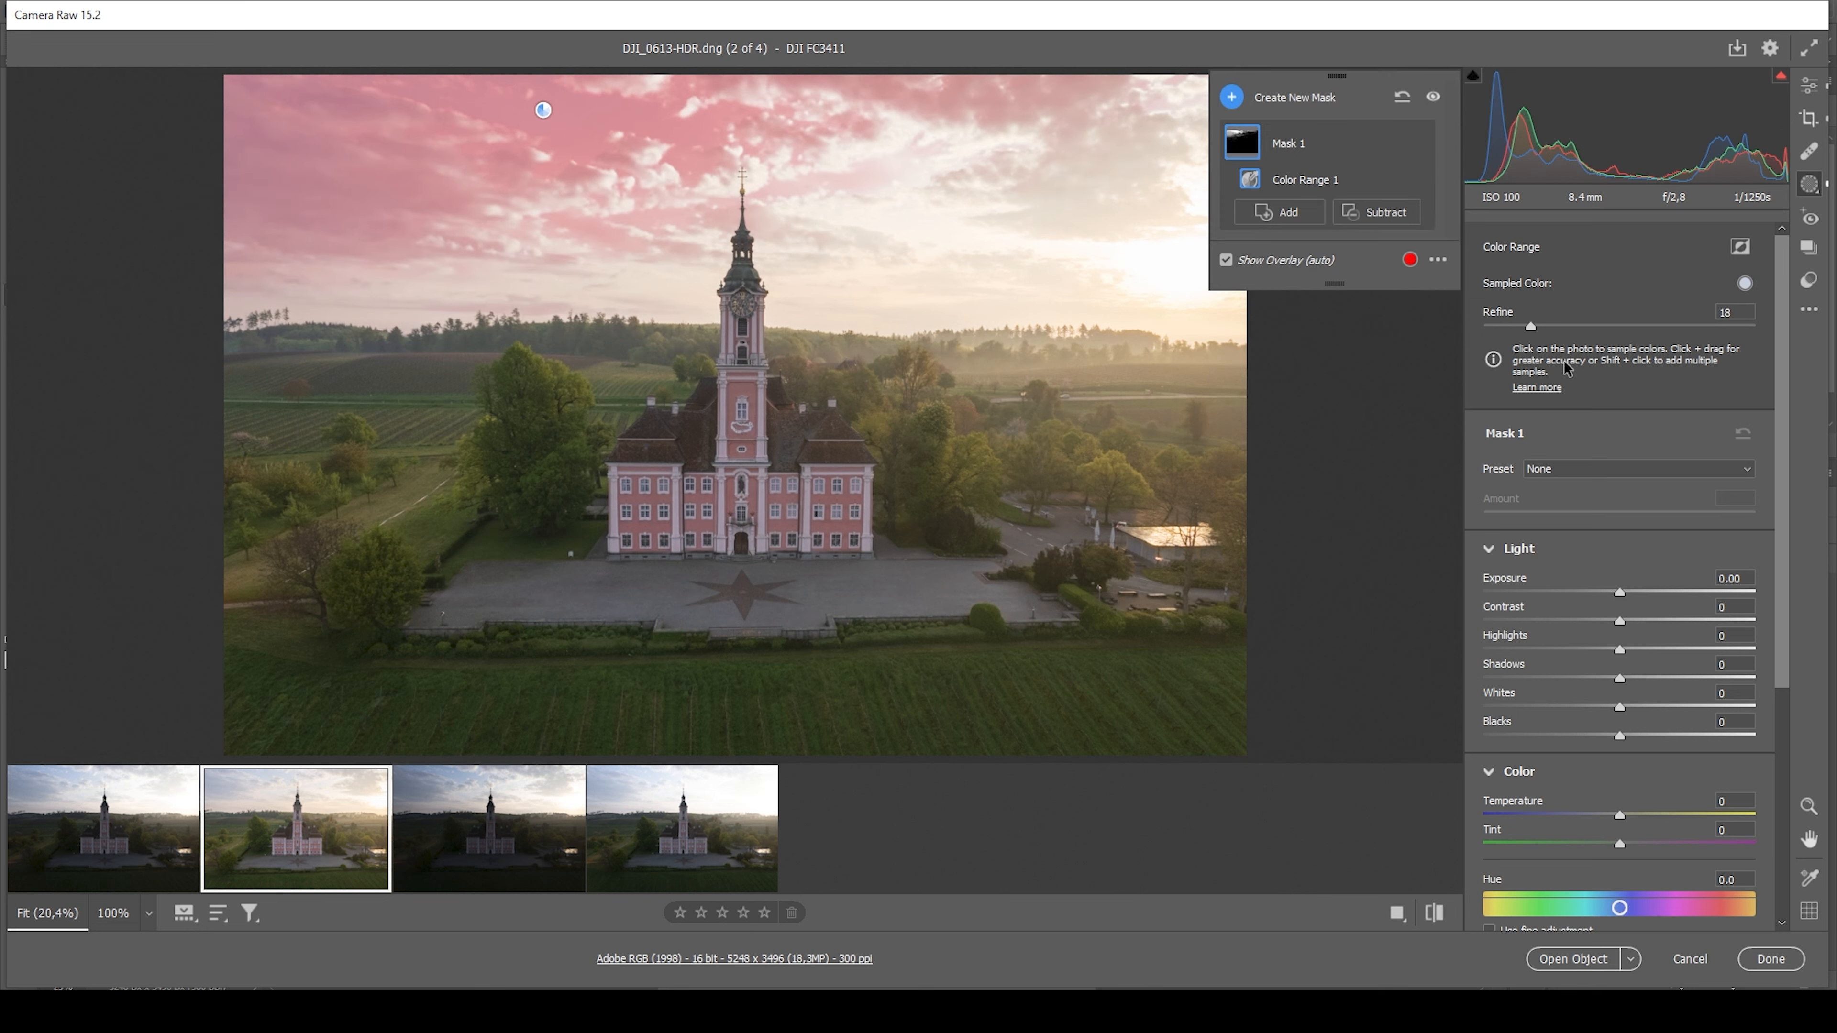
drag(1617, 595, 1605, 594)
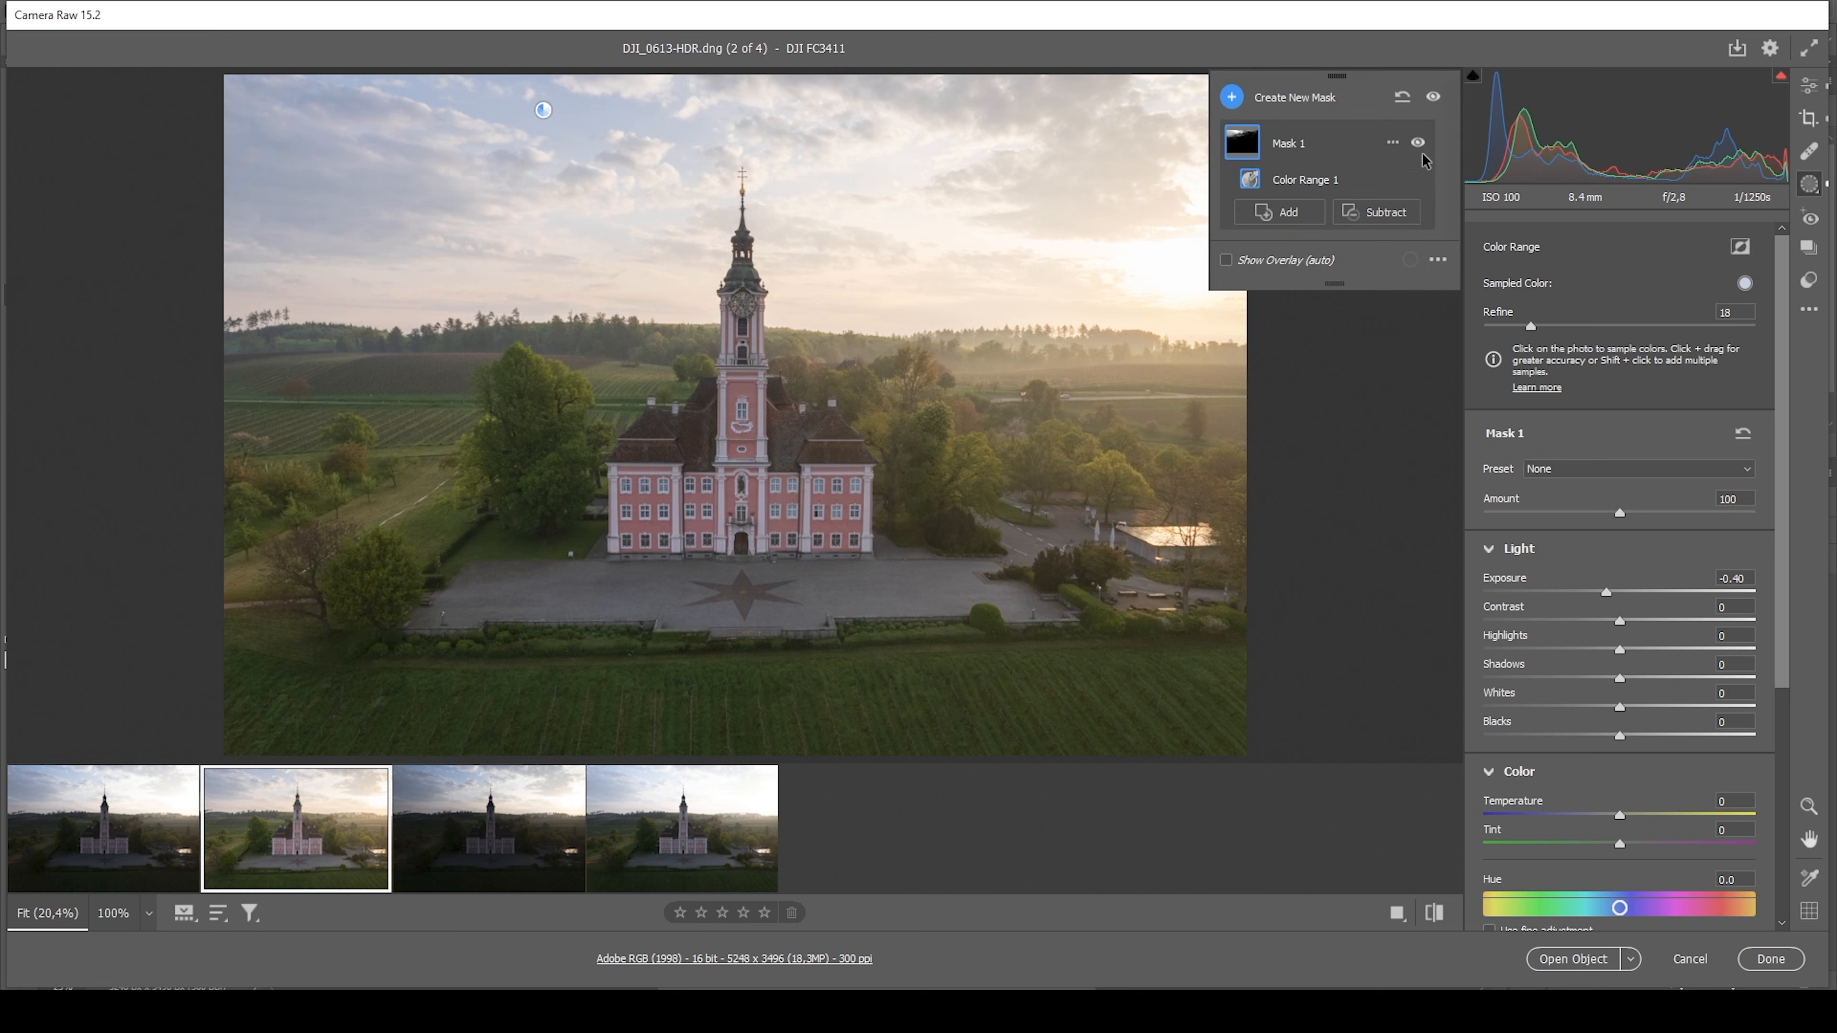
Add a slanted Linear Gradient mask fading from the upper sky down to the fields and set its Exposure to -0.60
click(1232, 95)
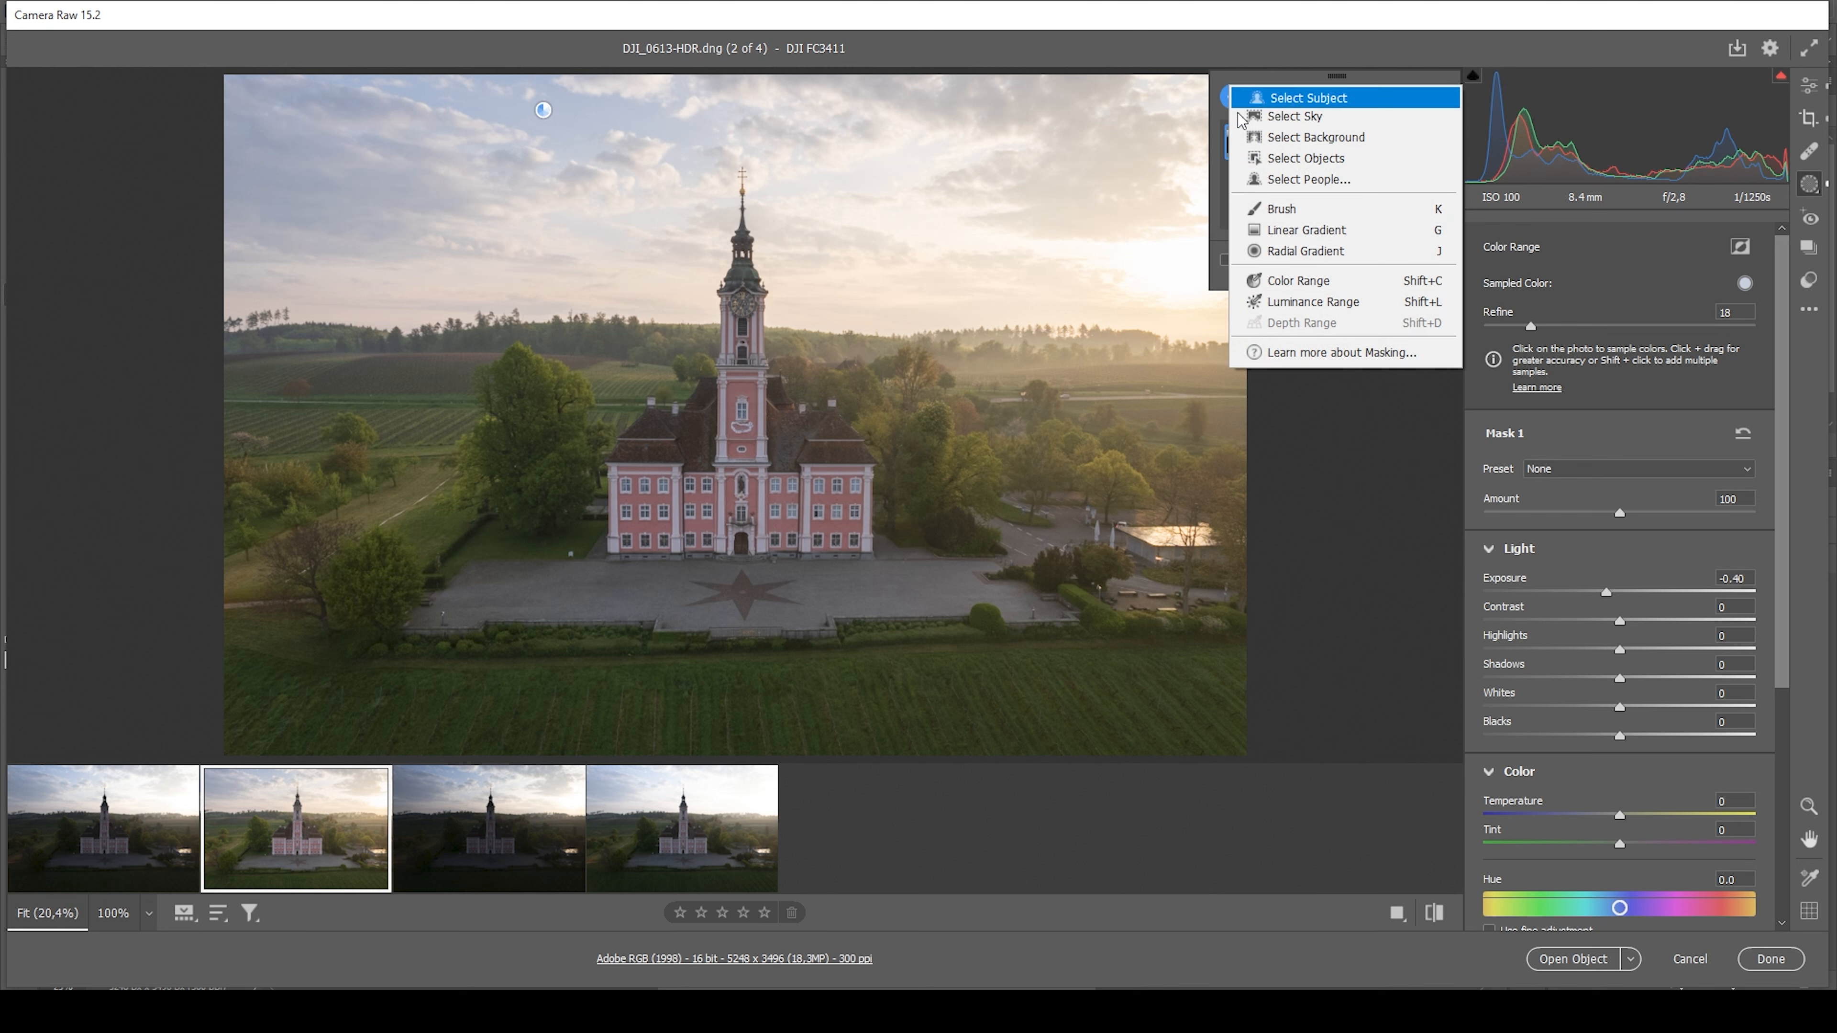
click(1300, 242)
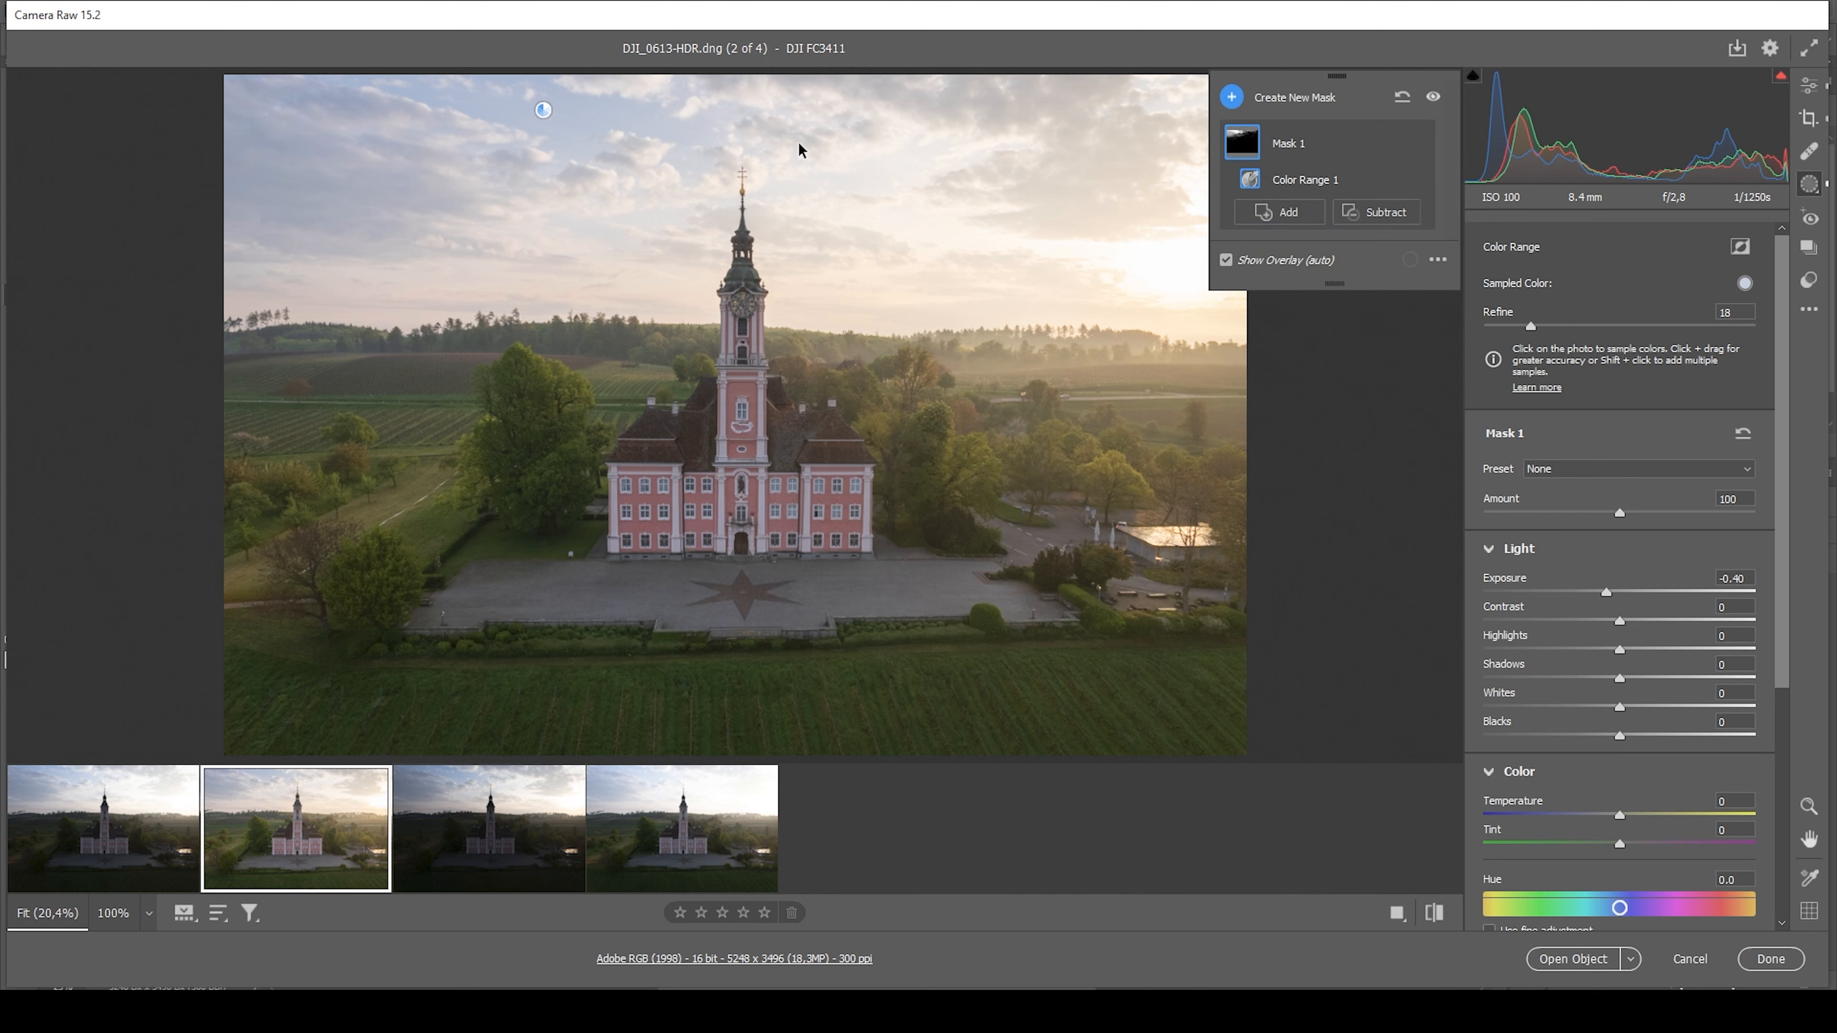
drag(521, 118, 563, 382)
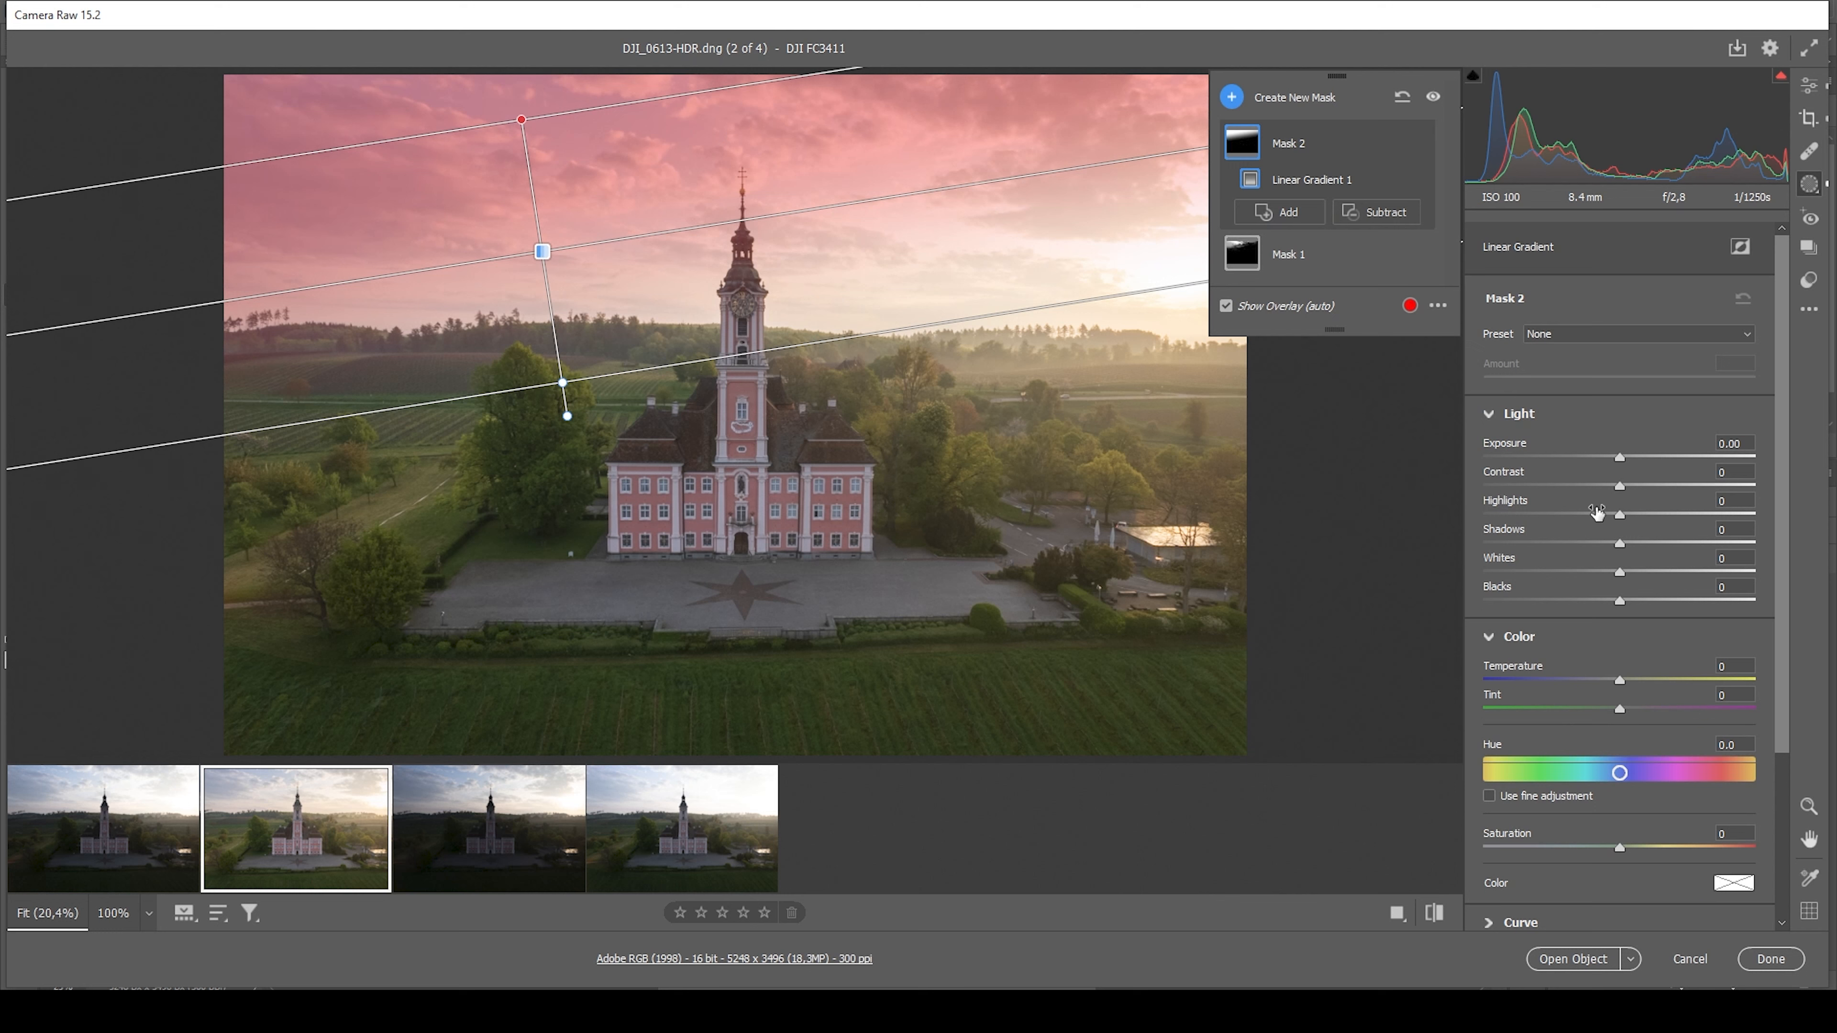
drag(1619, 457, 1595, 458)
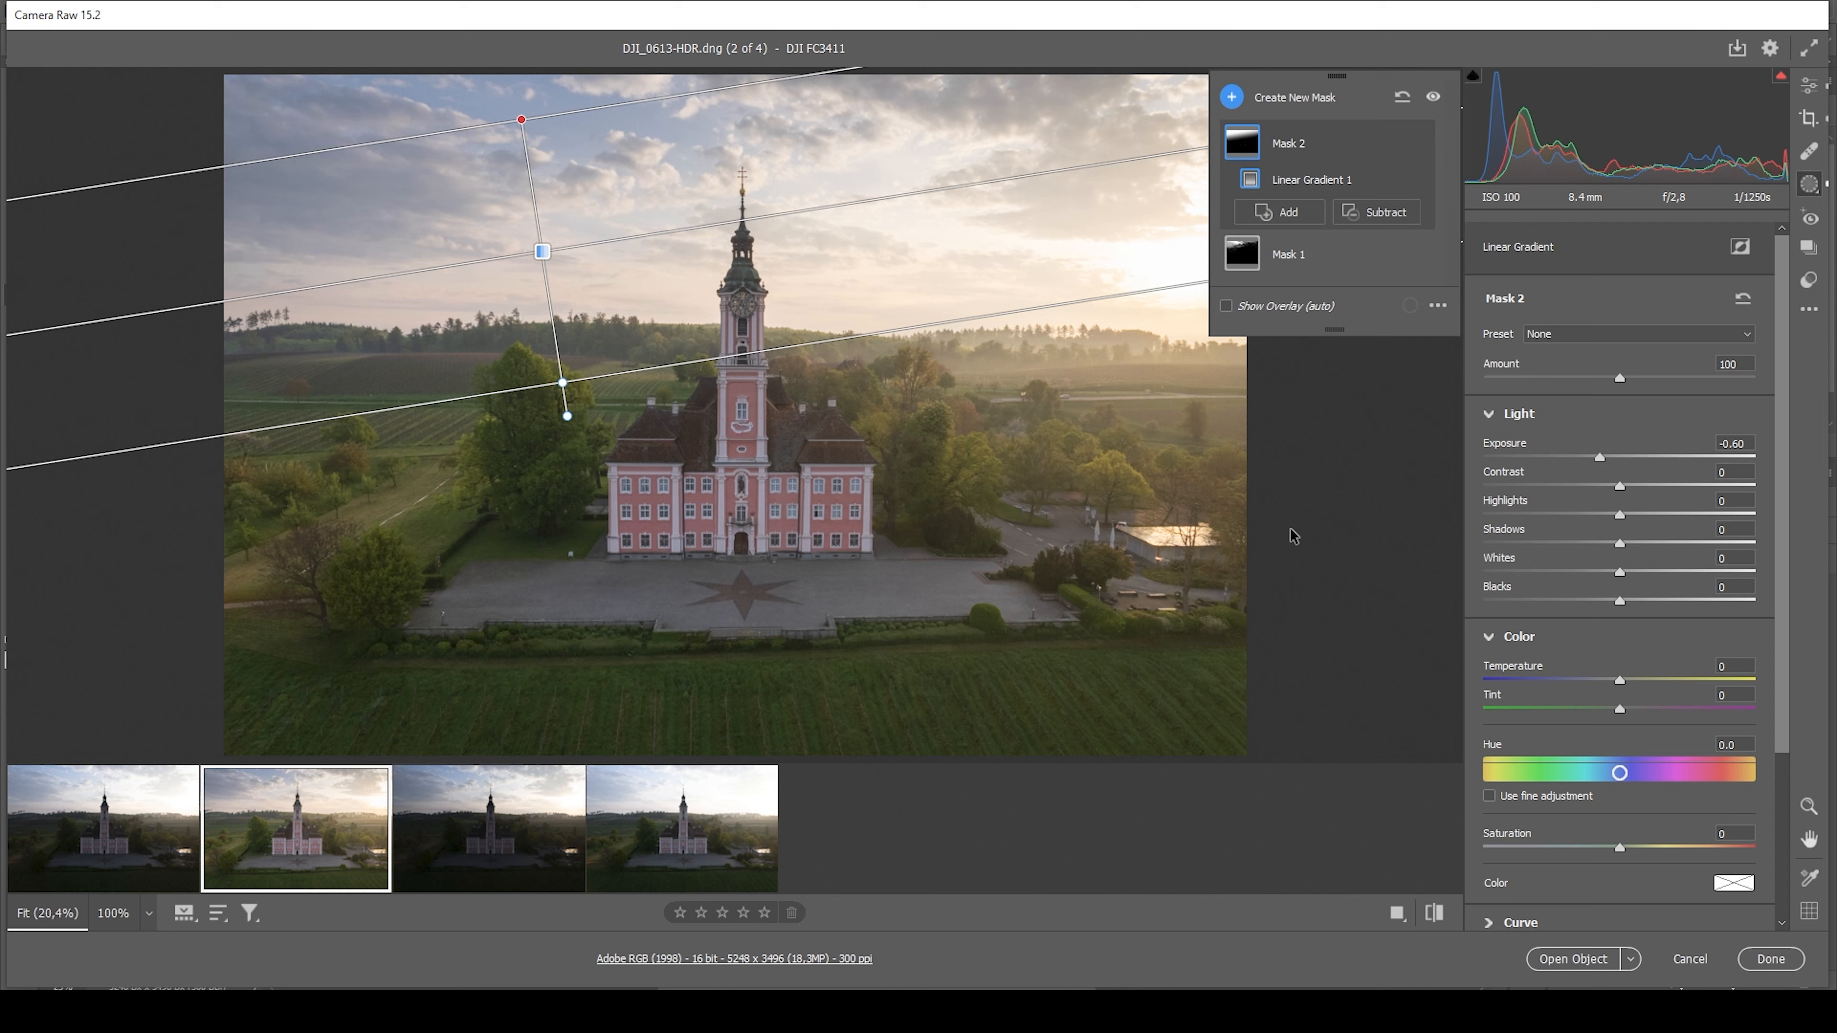
Create a Select Subject mask of the church and subtract the large tree beside it with a narrow horizontal-direction Linear Gradient
click(1234, 98)
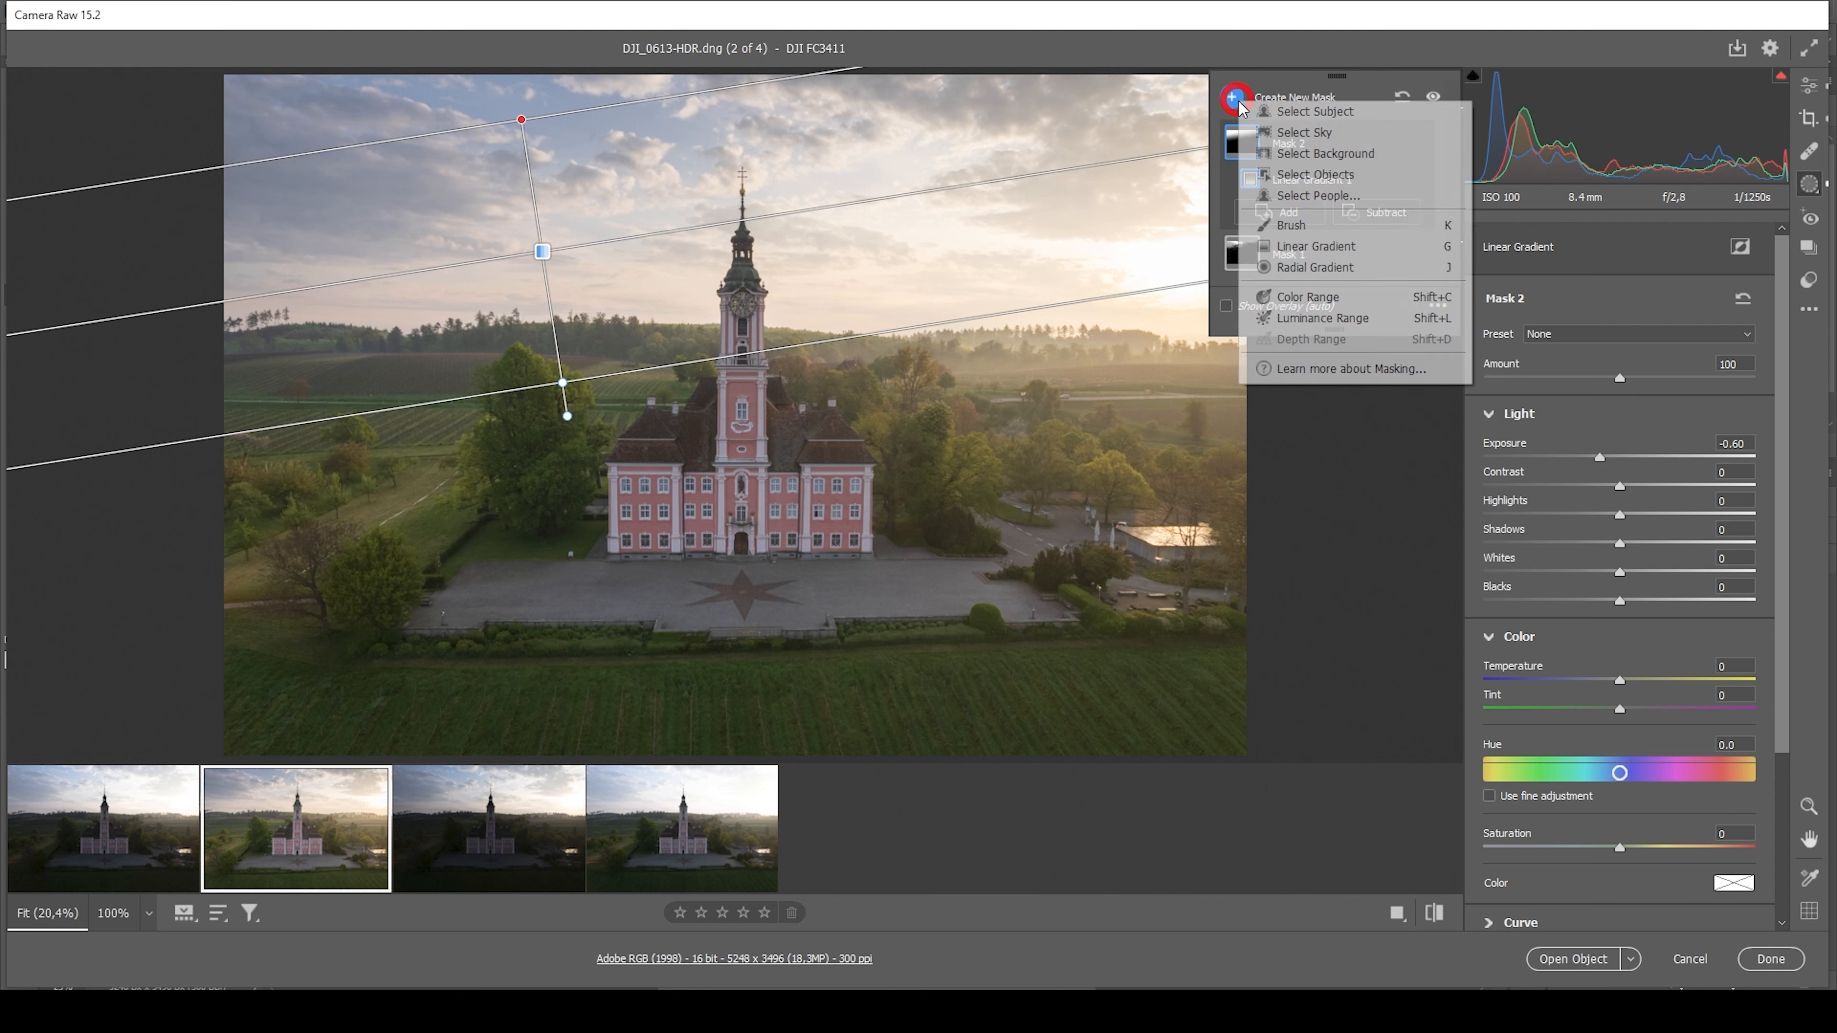
click(1292, 117)
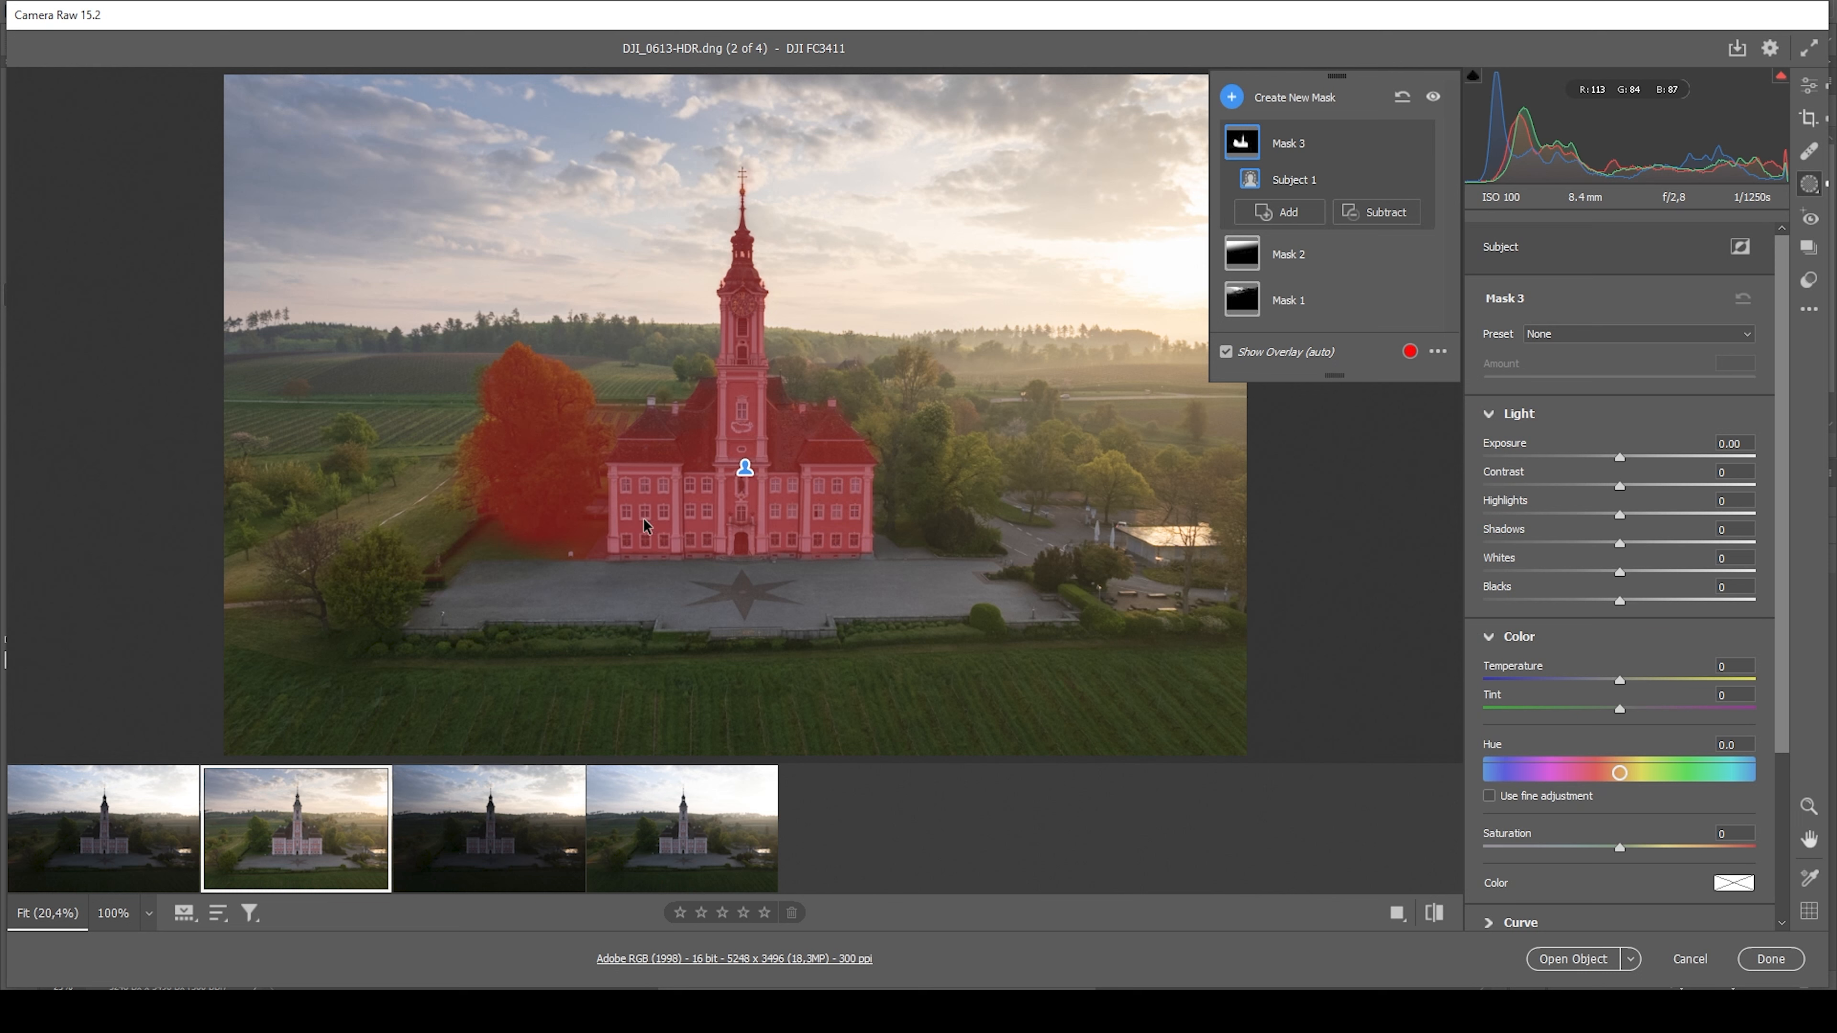
click(1381, 225)
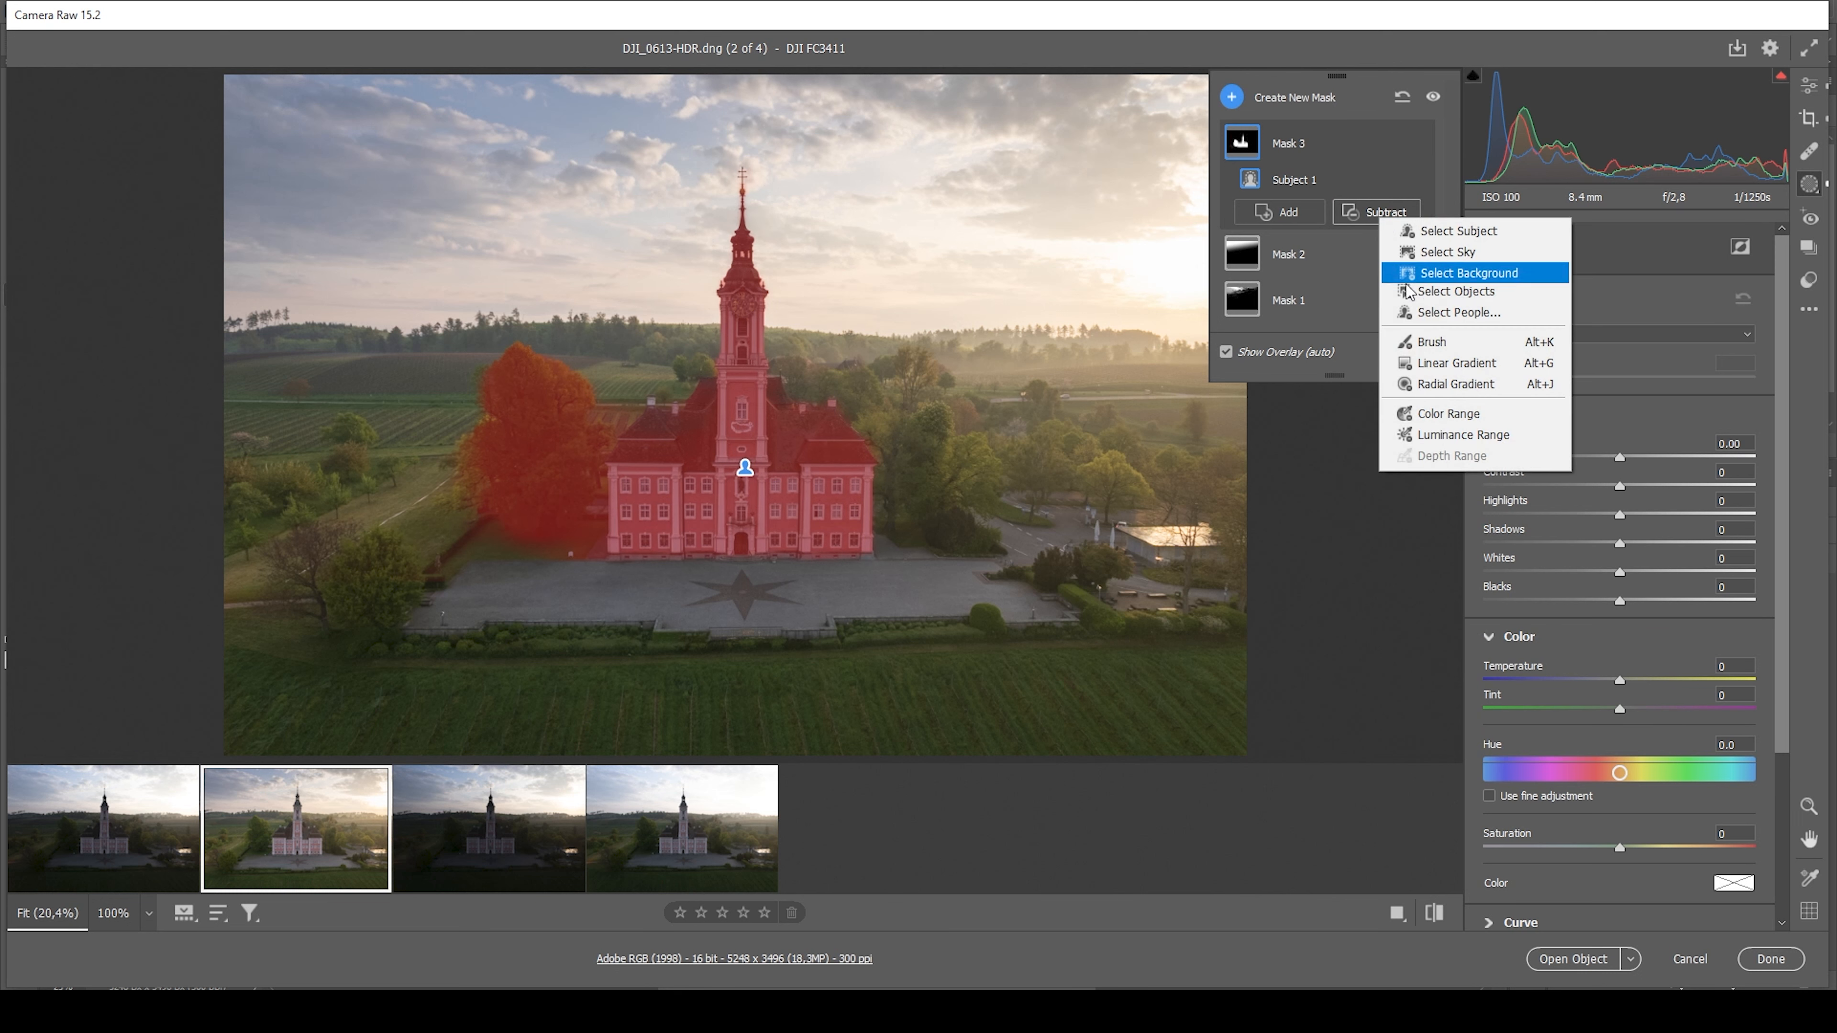
click(1422, 357)
drag(596, 510, 619, 510)
Subtract leftover areas between tree and church with a size 6 brush, then set the church mask's Exposure to +0.05 and Contrast to +4
click(1377, 240)
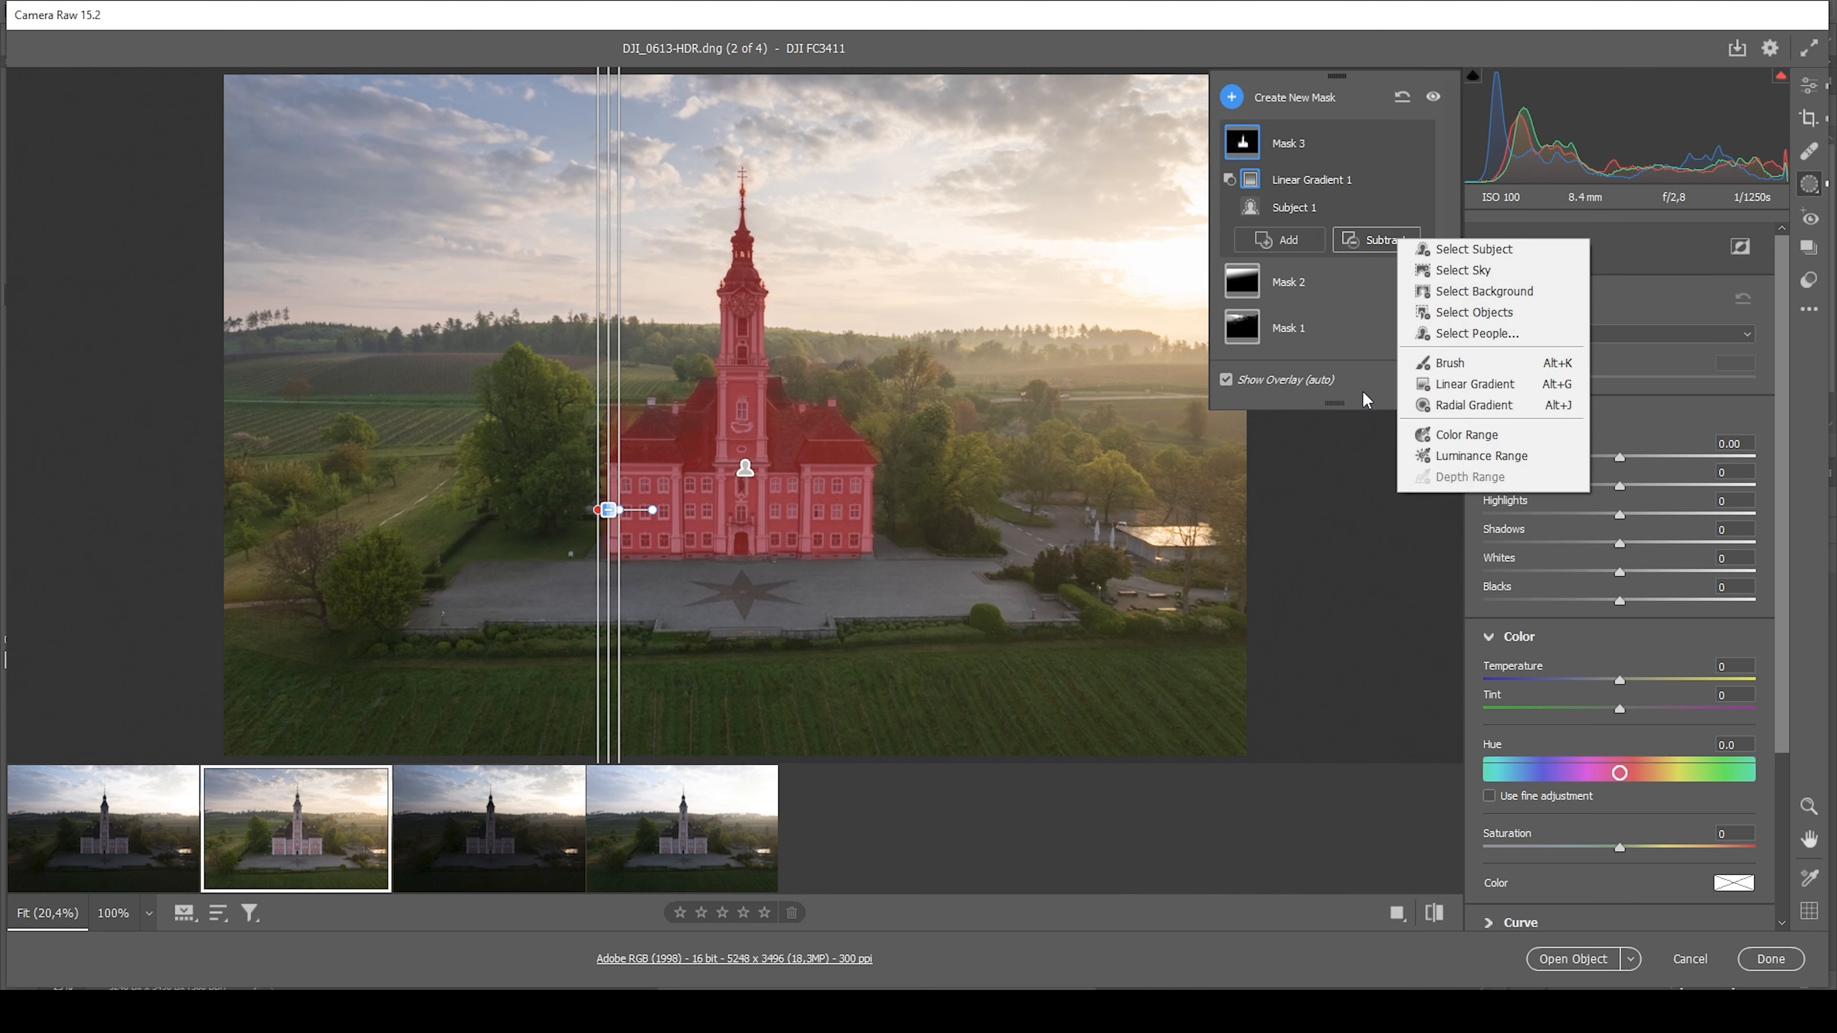
click(1449, 363)
key(bracketleft)
key(bracketleft)
key(bracketleft)
key(bracketleft)
mouse_move(602, 418)
mouse_down()
mouse_move(565, 410)
mouse_move(571, 474)
mouse_up()
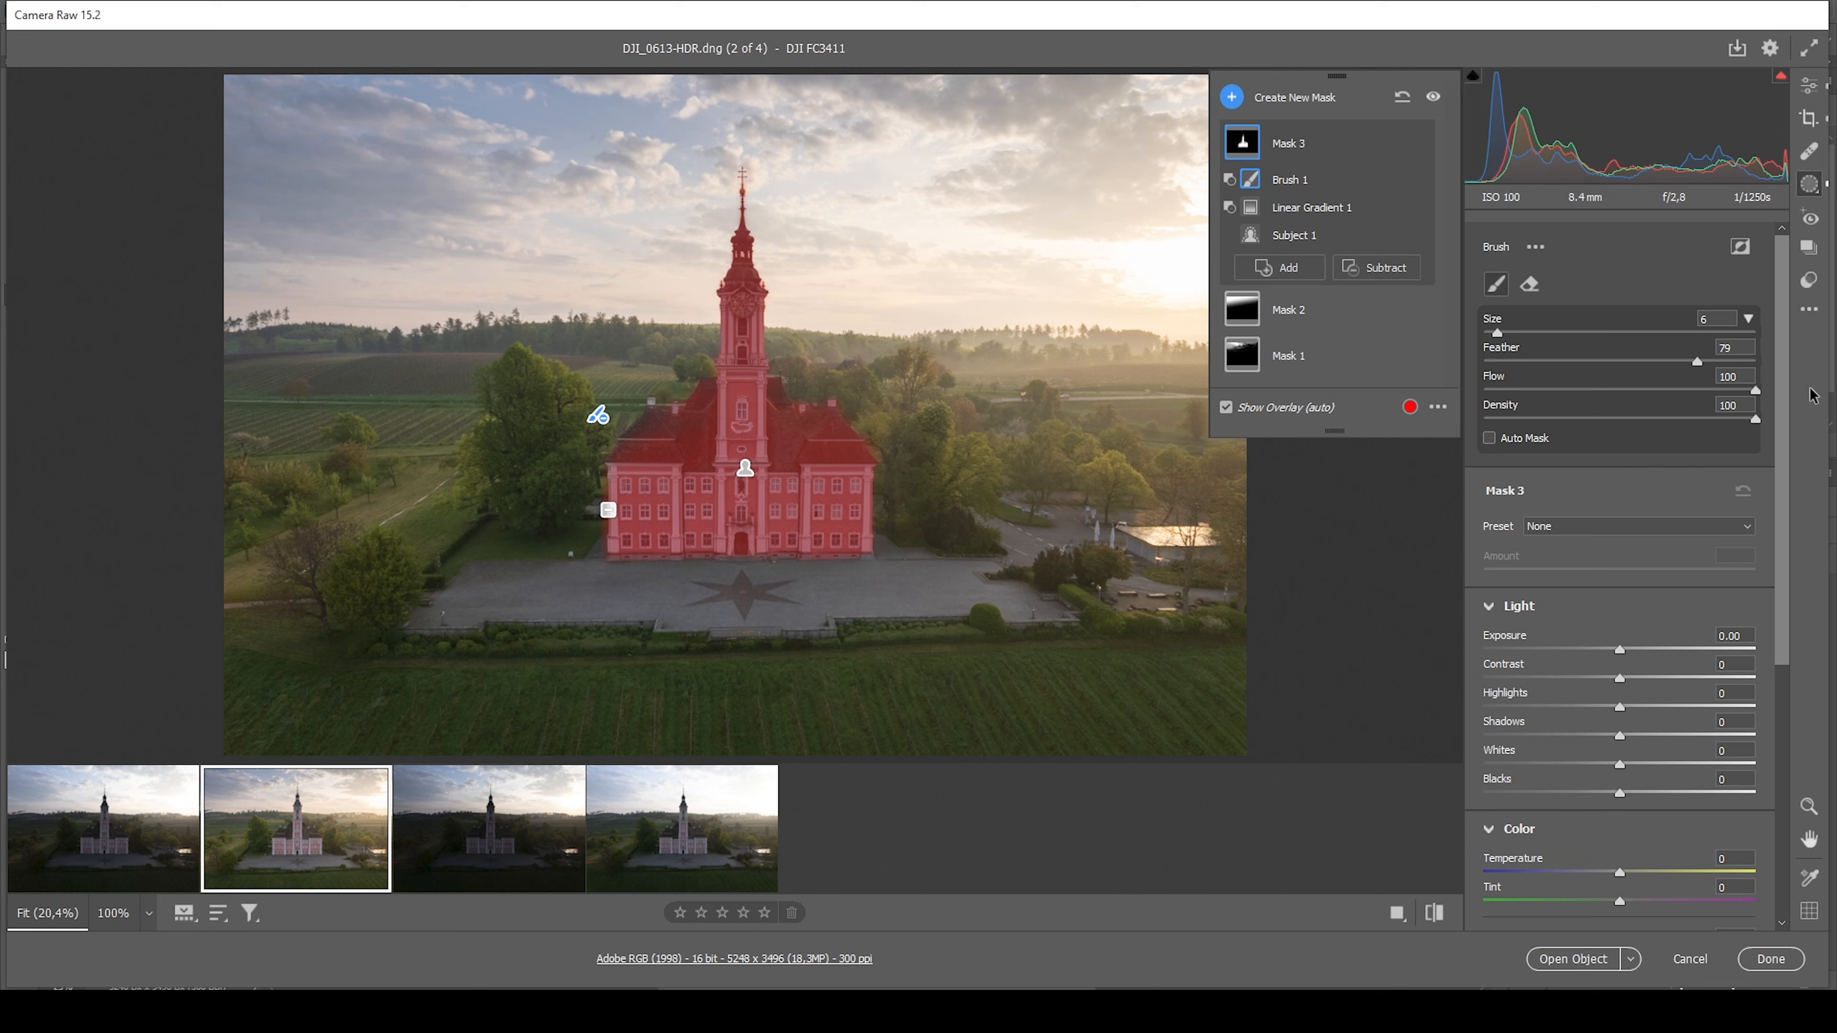
drag(1619, 652, 1624, 678)
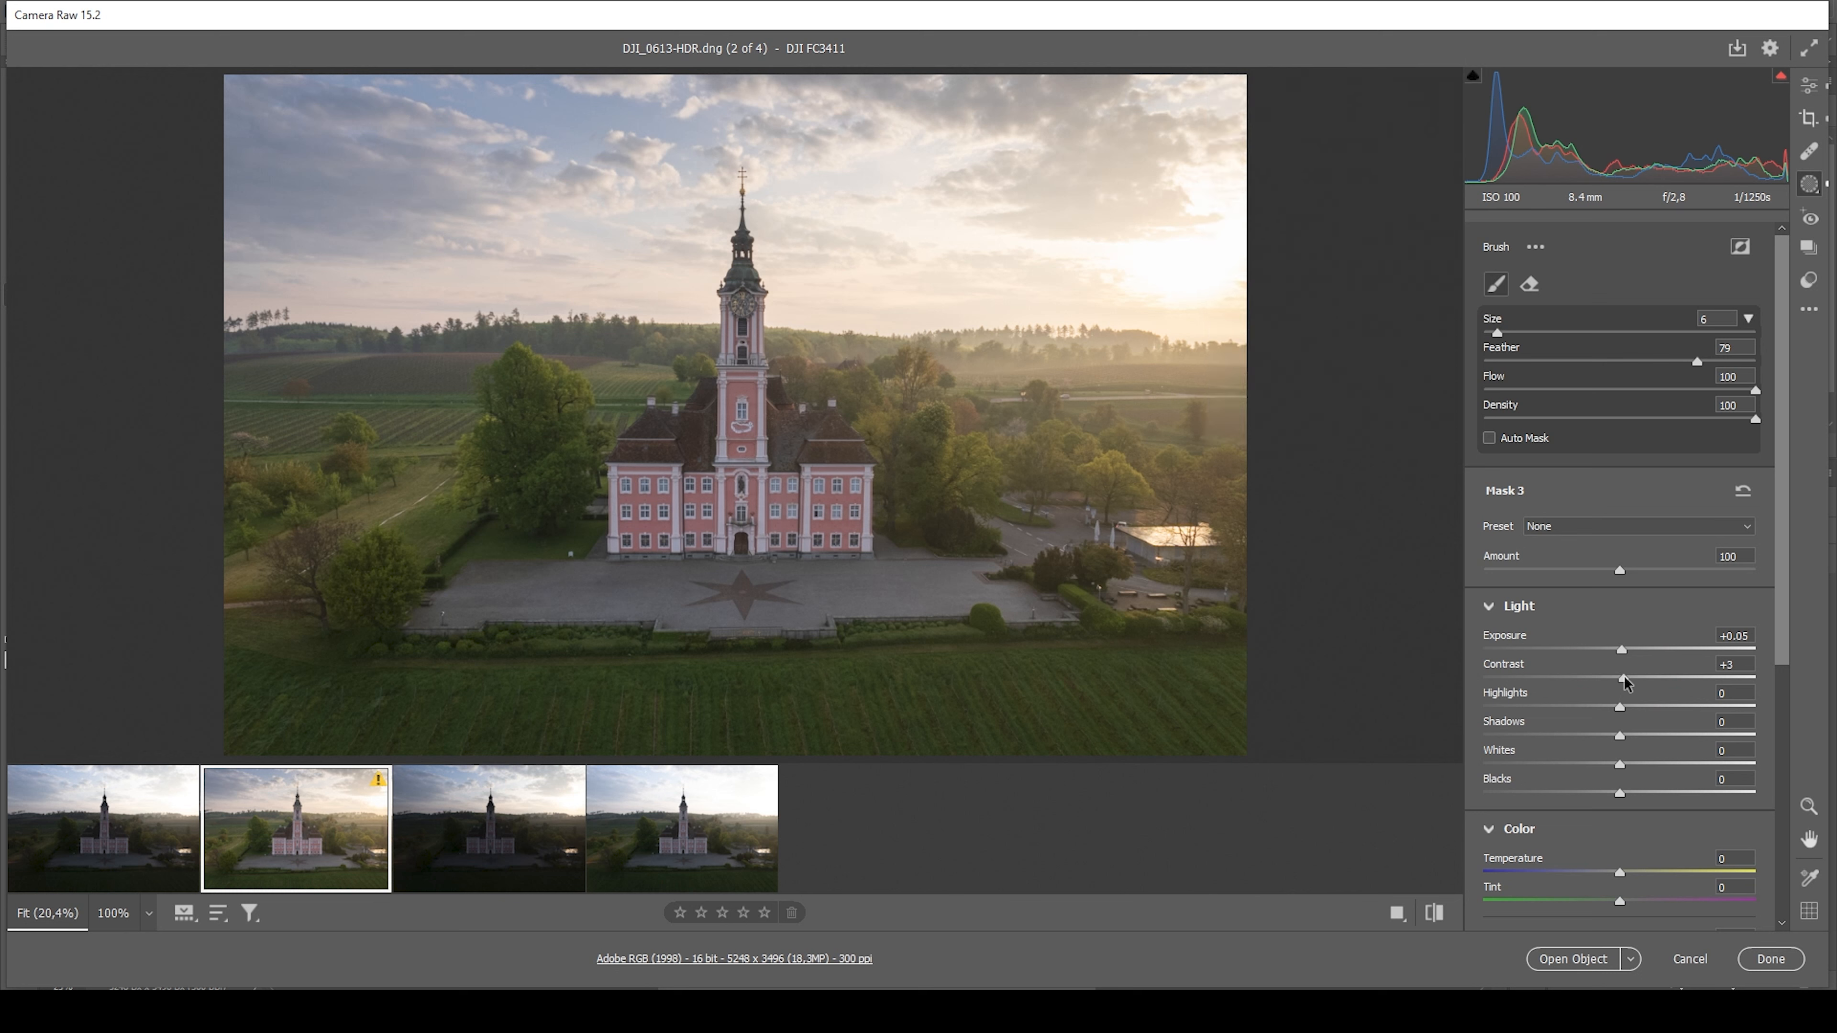
drag(1625, 682, 1625, 681)
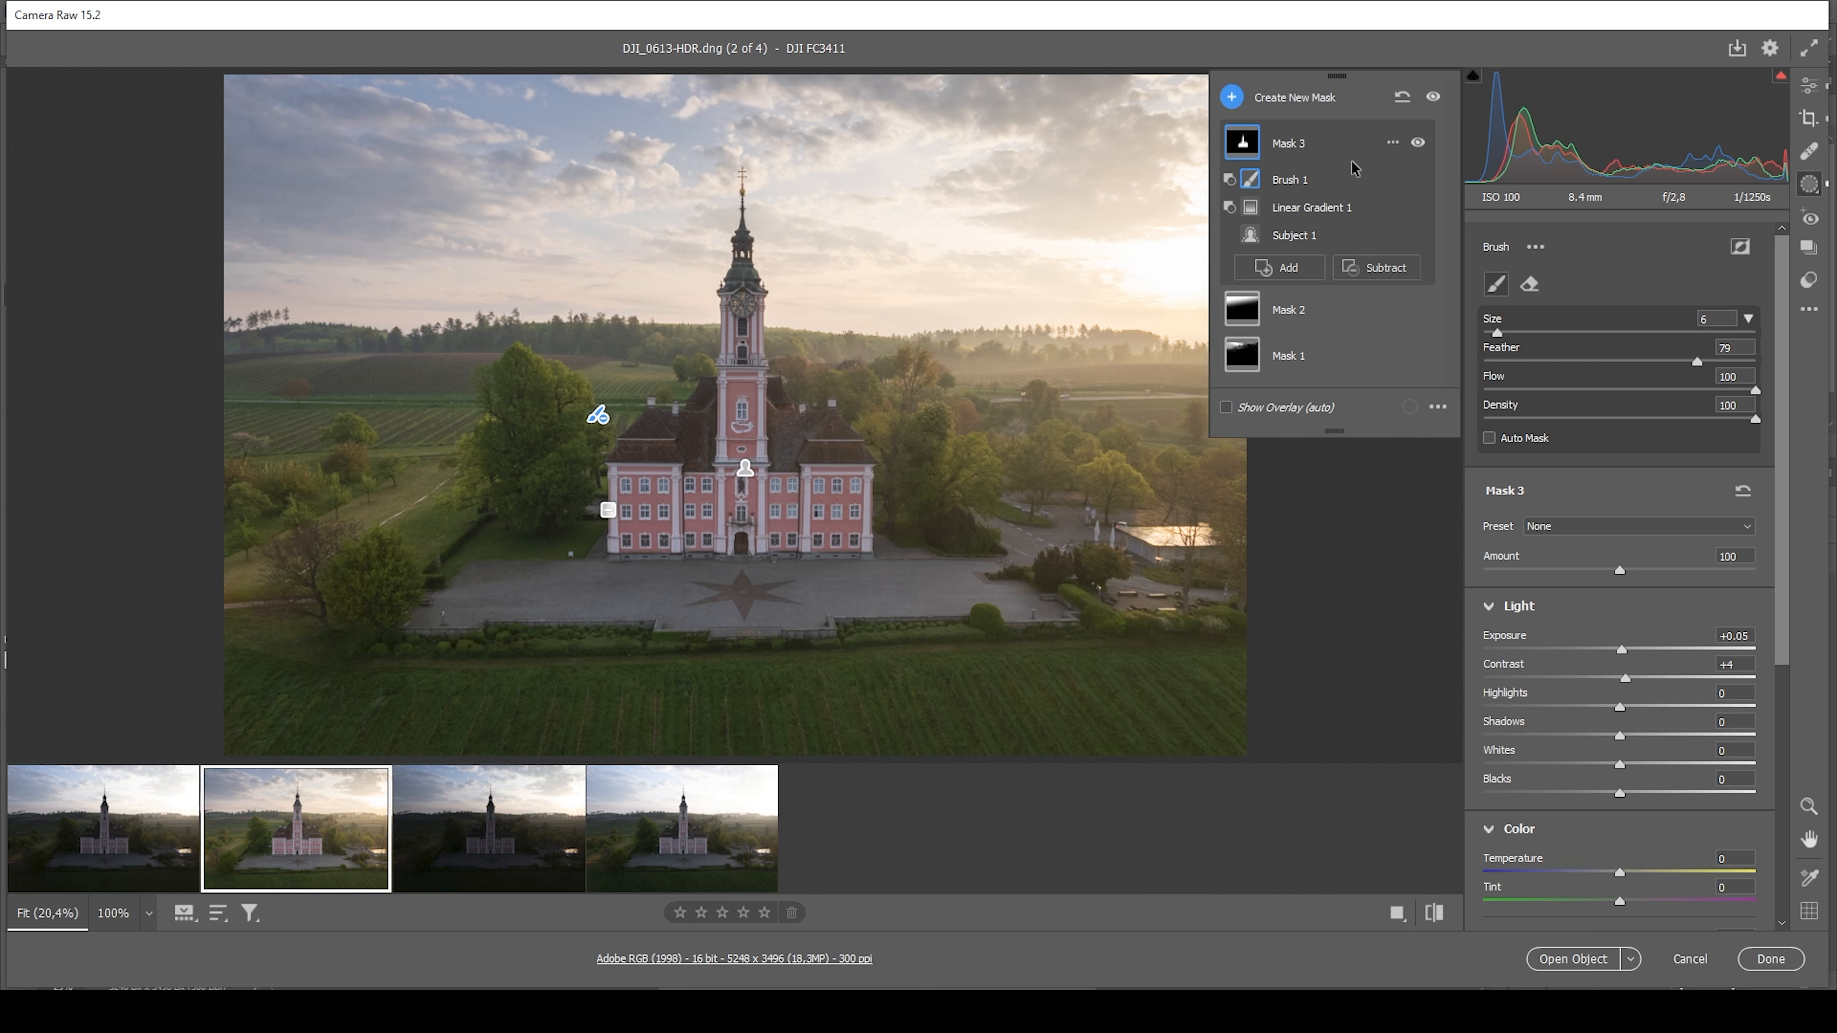
Add a large Radial Gradient mask around the sun, extending past the photo's edge and covering the hazy horizon
click(1233, 98)
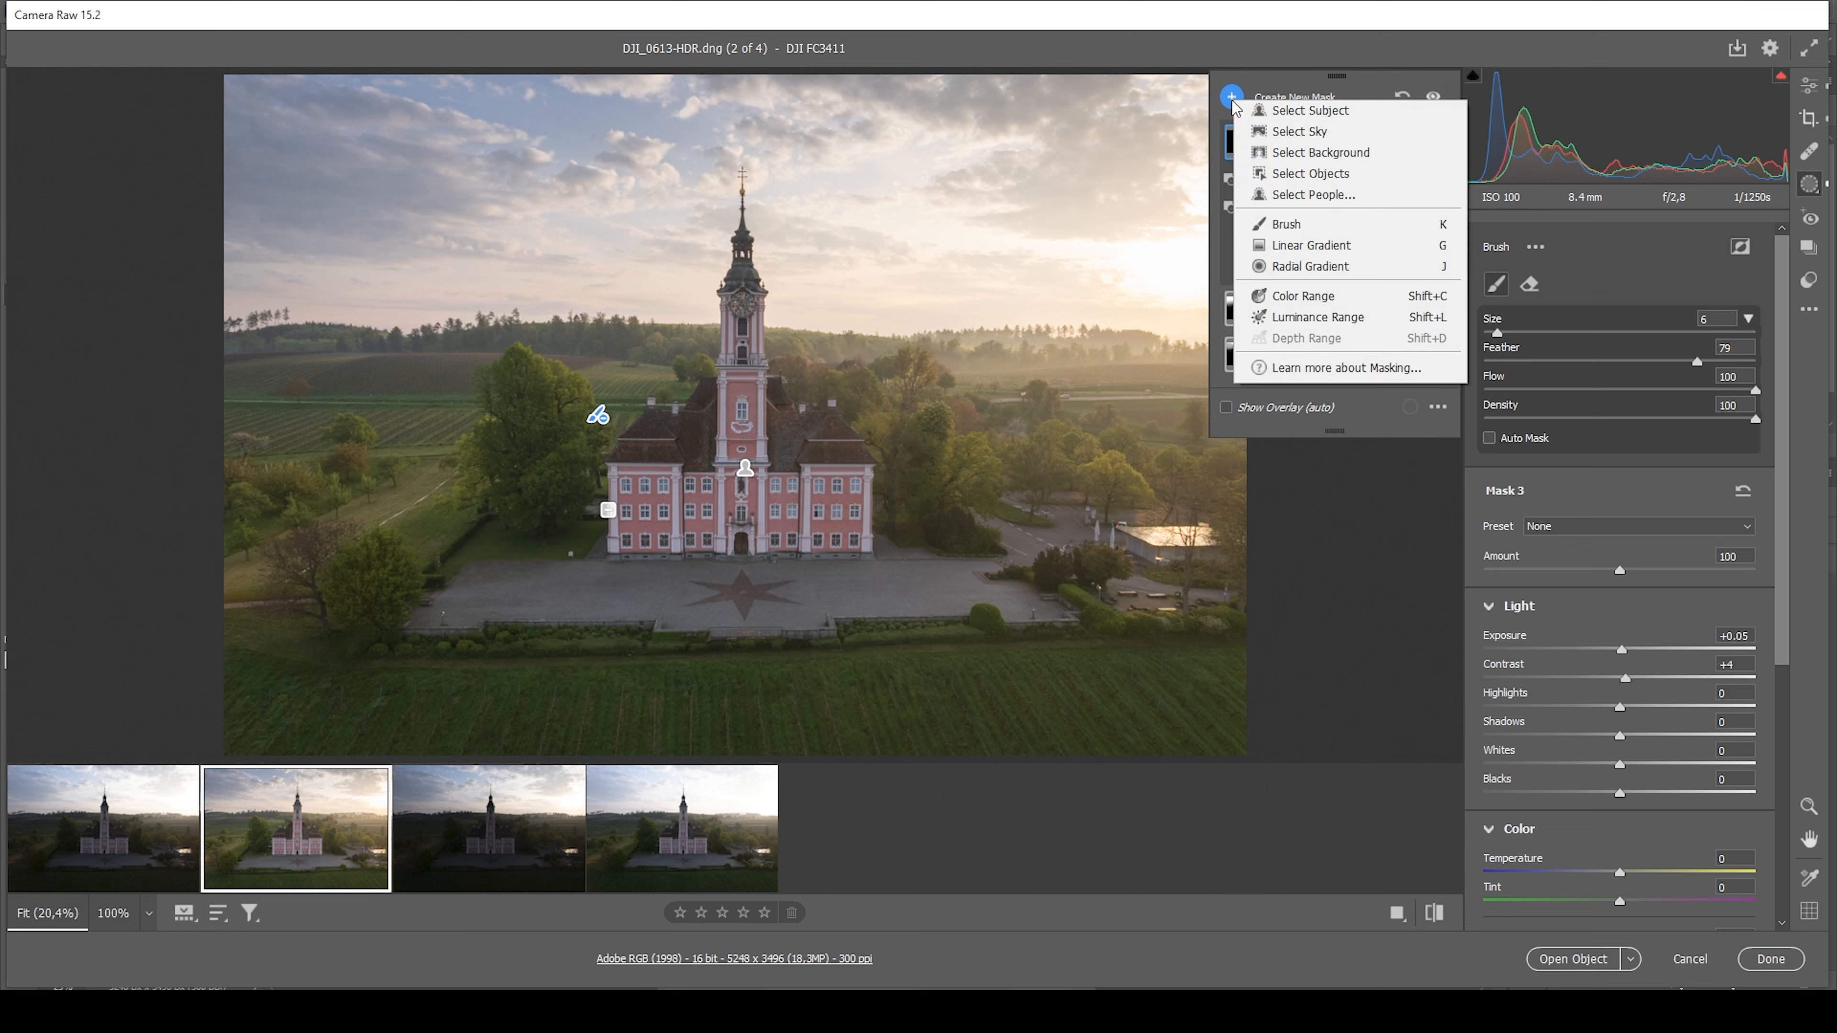
click(1333, 275)
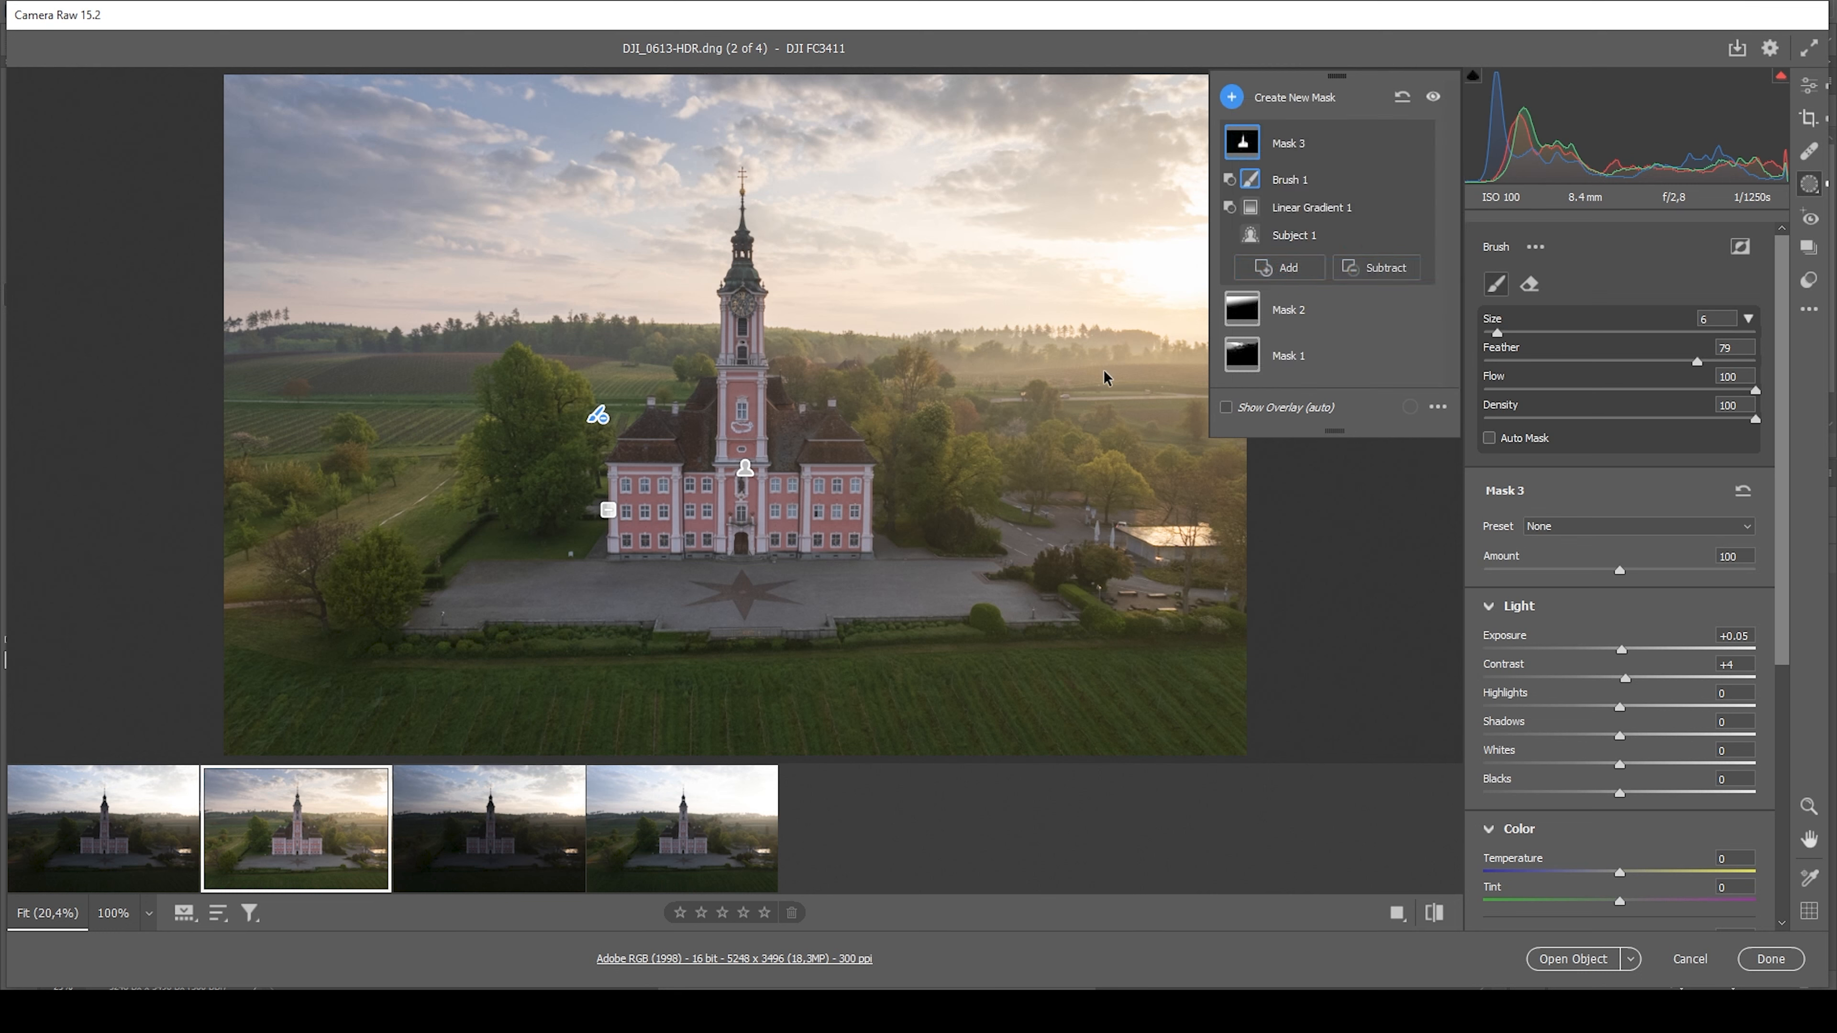
drag(1062, 347, 1295, 466)
drag(725, 348, 745, 405)
drag(1058, 348, 1130, 344)
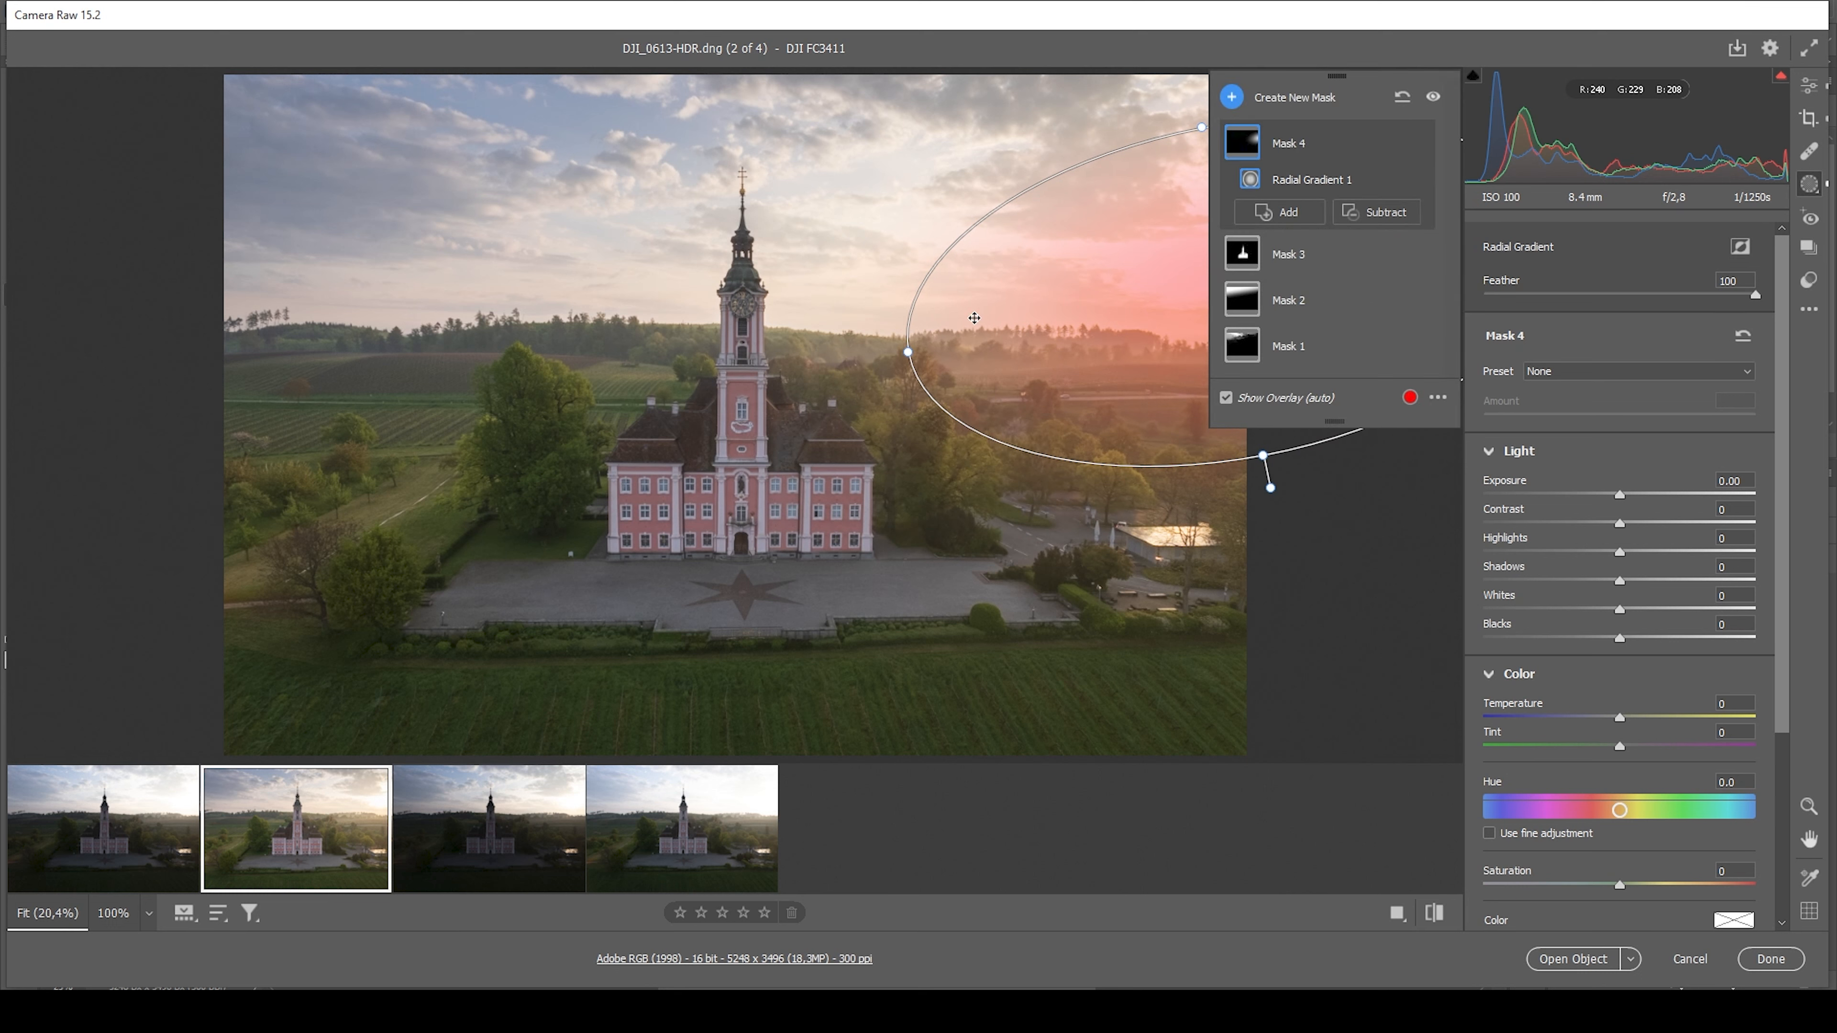
drag(873, 367, 873, 356)
drag(1101, 283, 1104, 266)
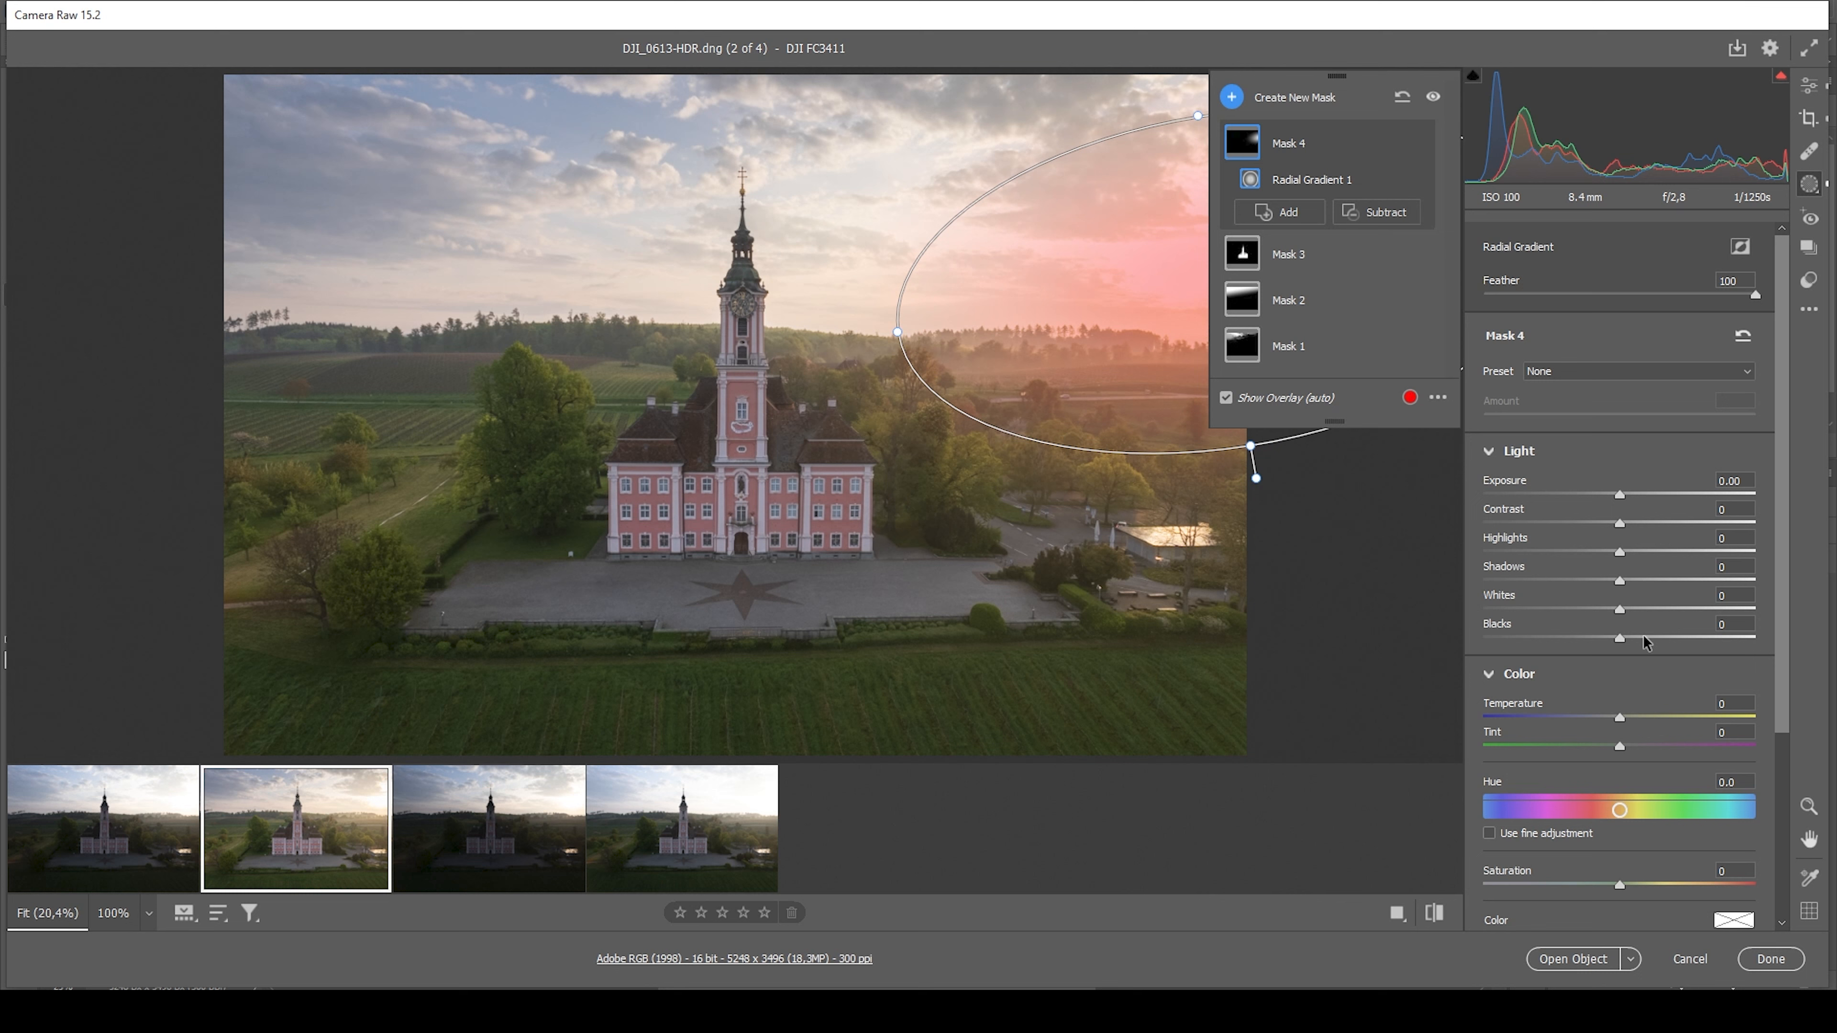
Set the sun's Radial Gradient mask to Blacks +100 and Dehaze -23
drag(1627, 640, 1757, 639)
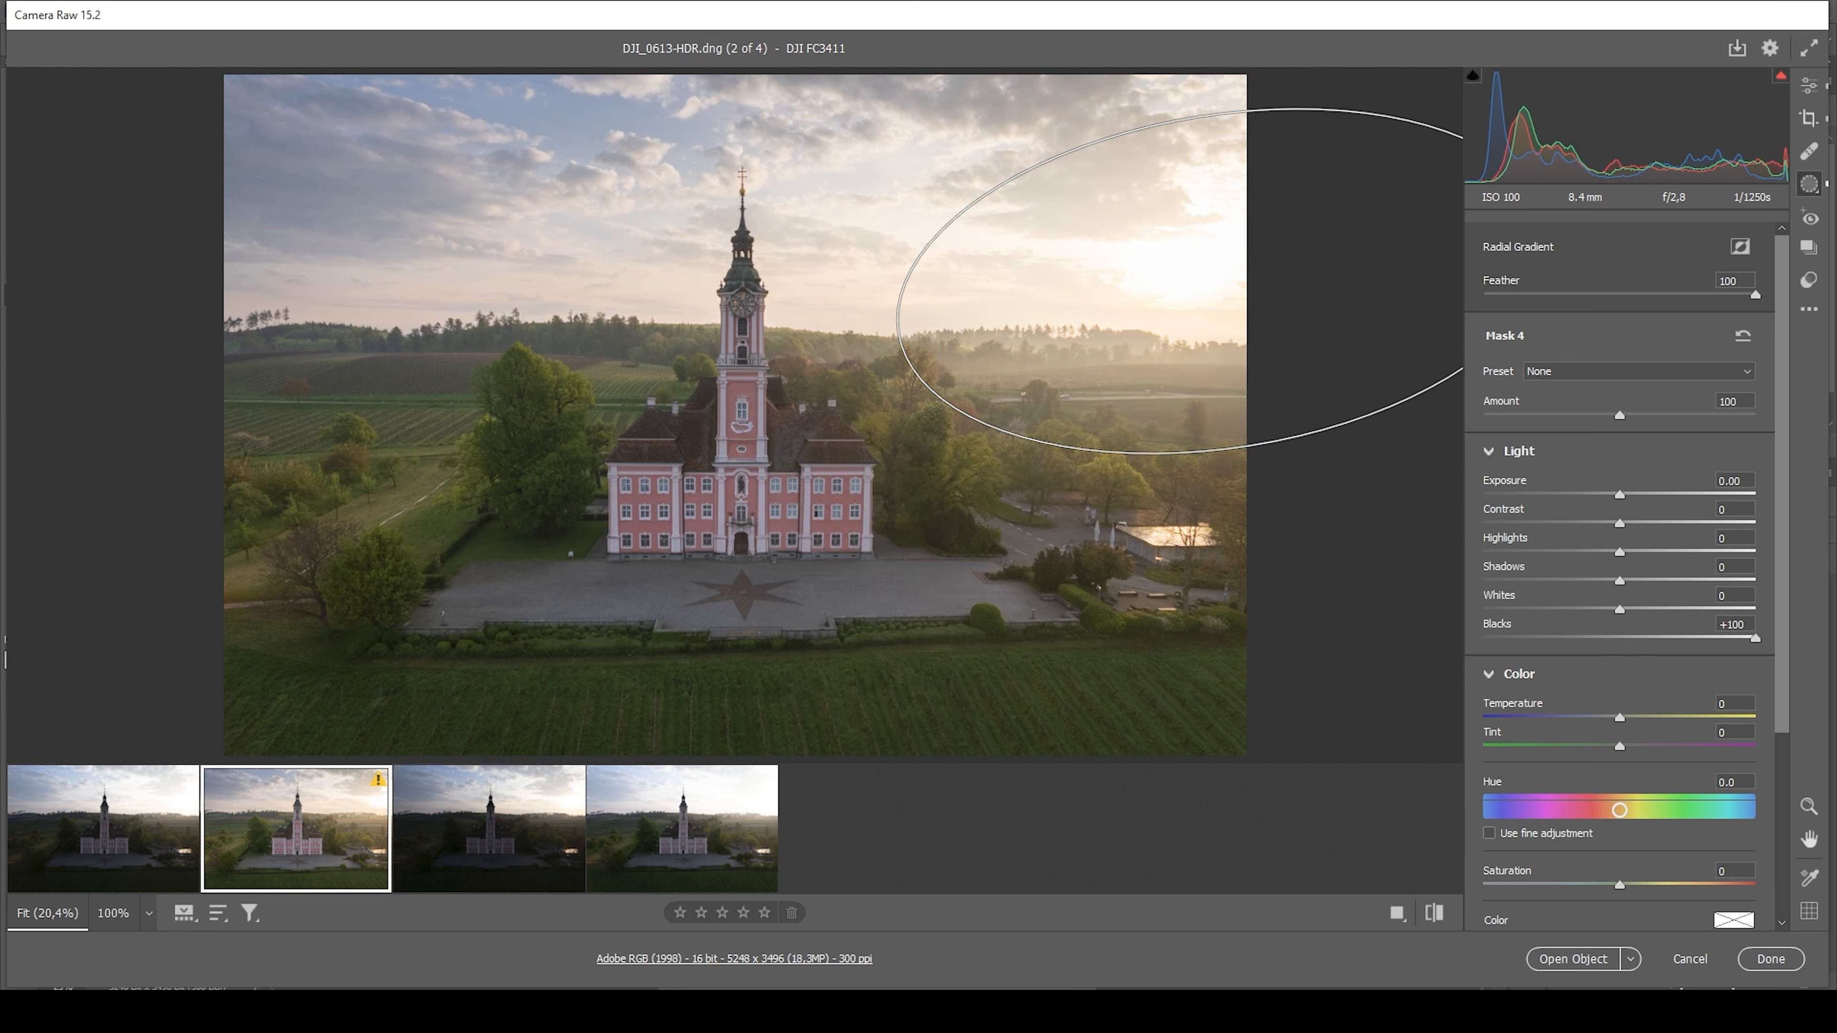
scroll(1620, 739, down, 4)
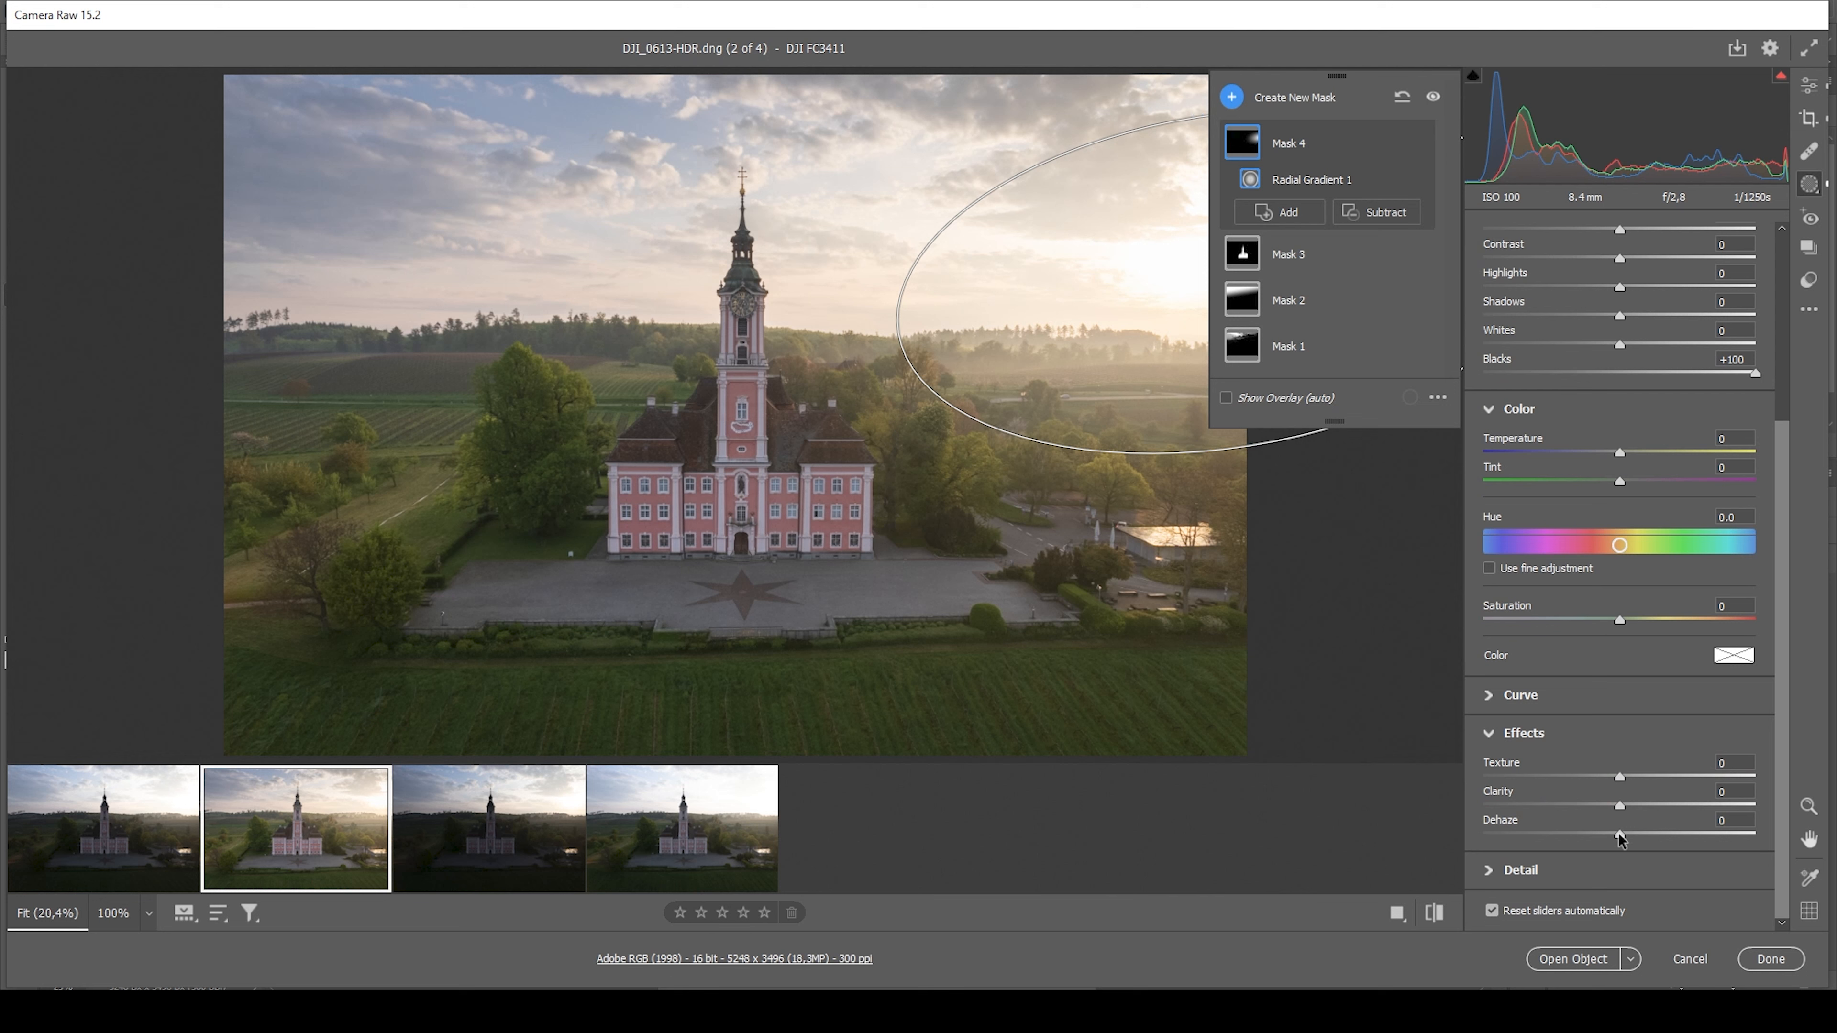
drag(1620, 838, 1603, 837)
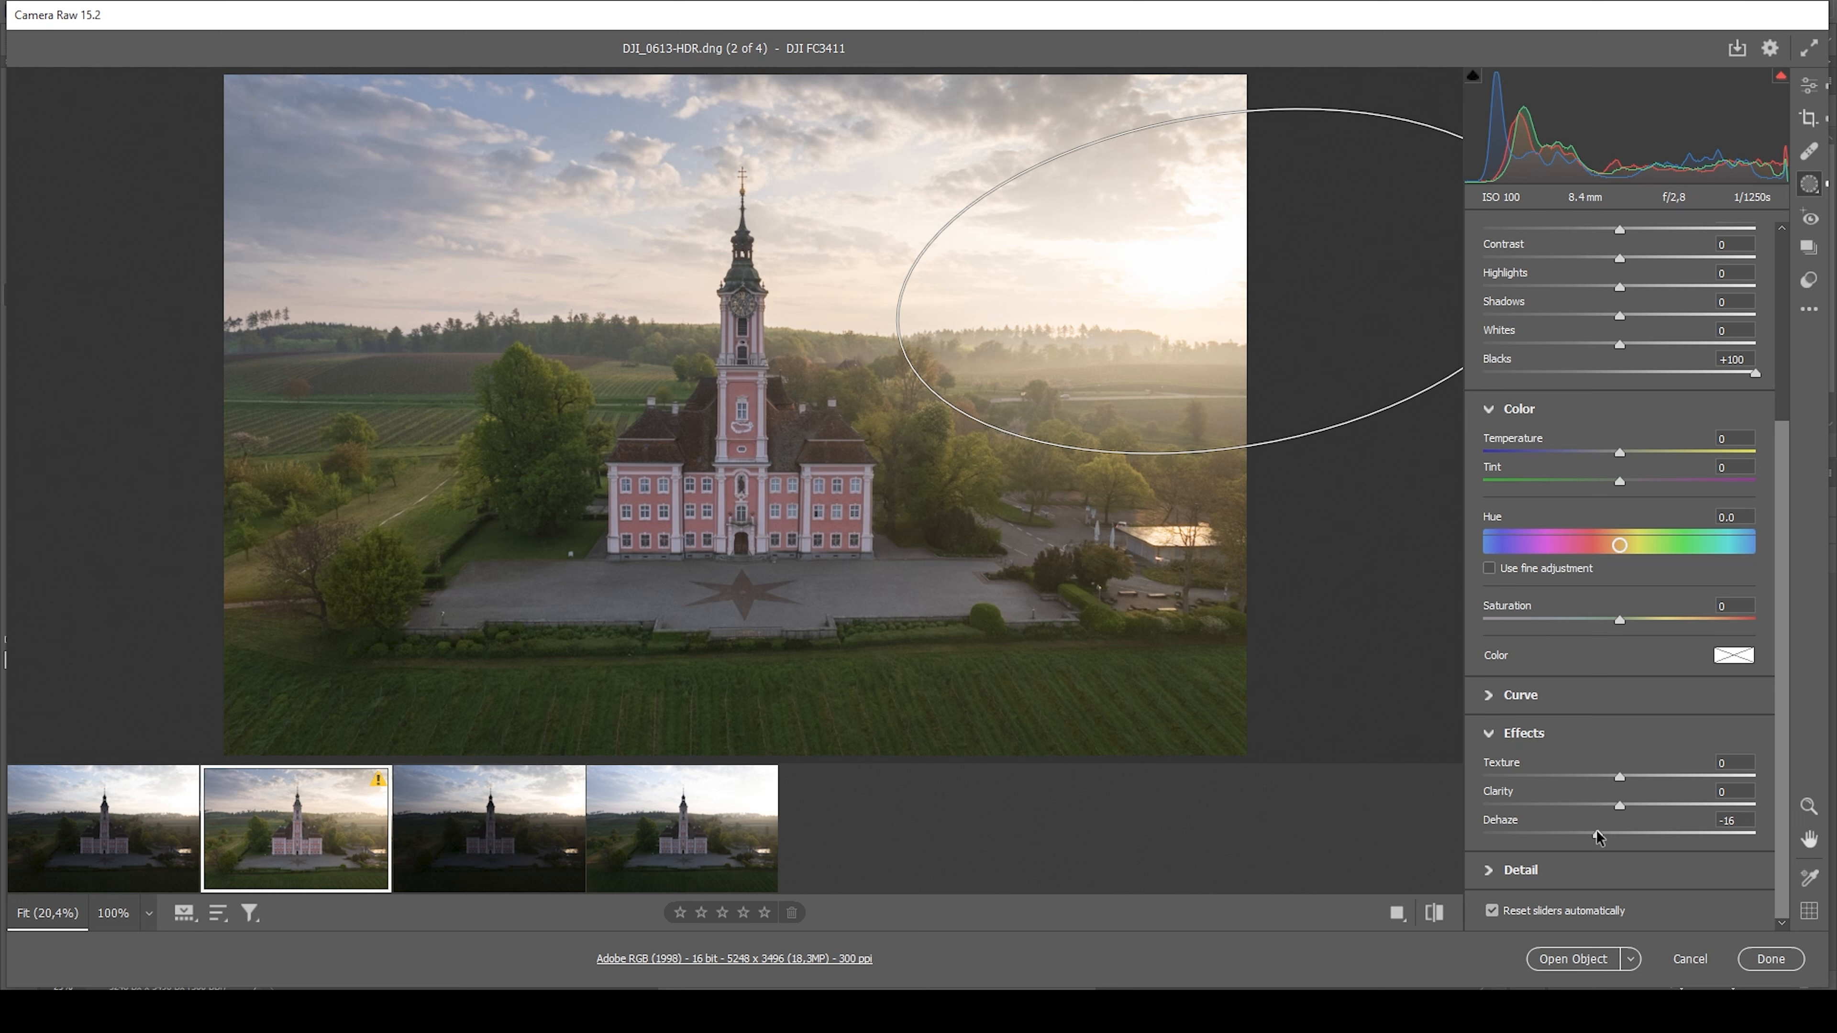
drag(1594, 832, 1587, 830)
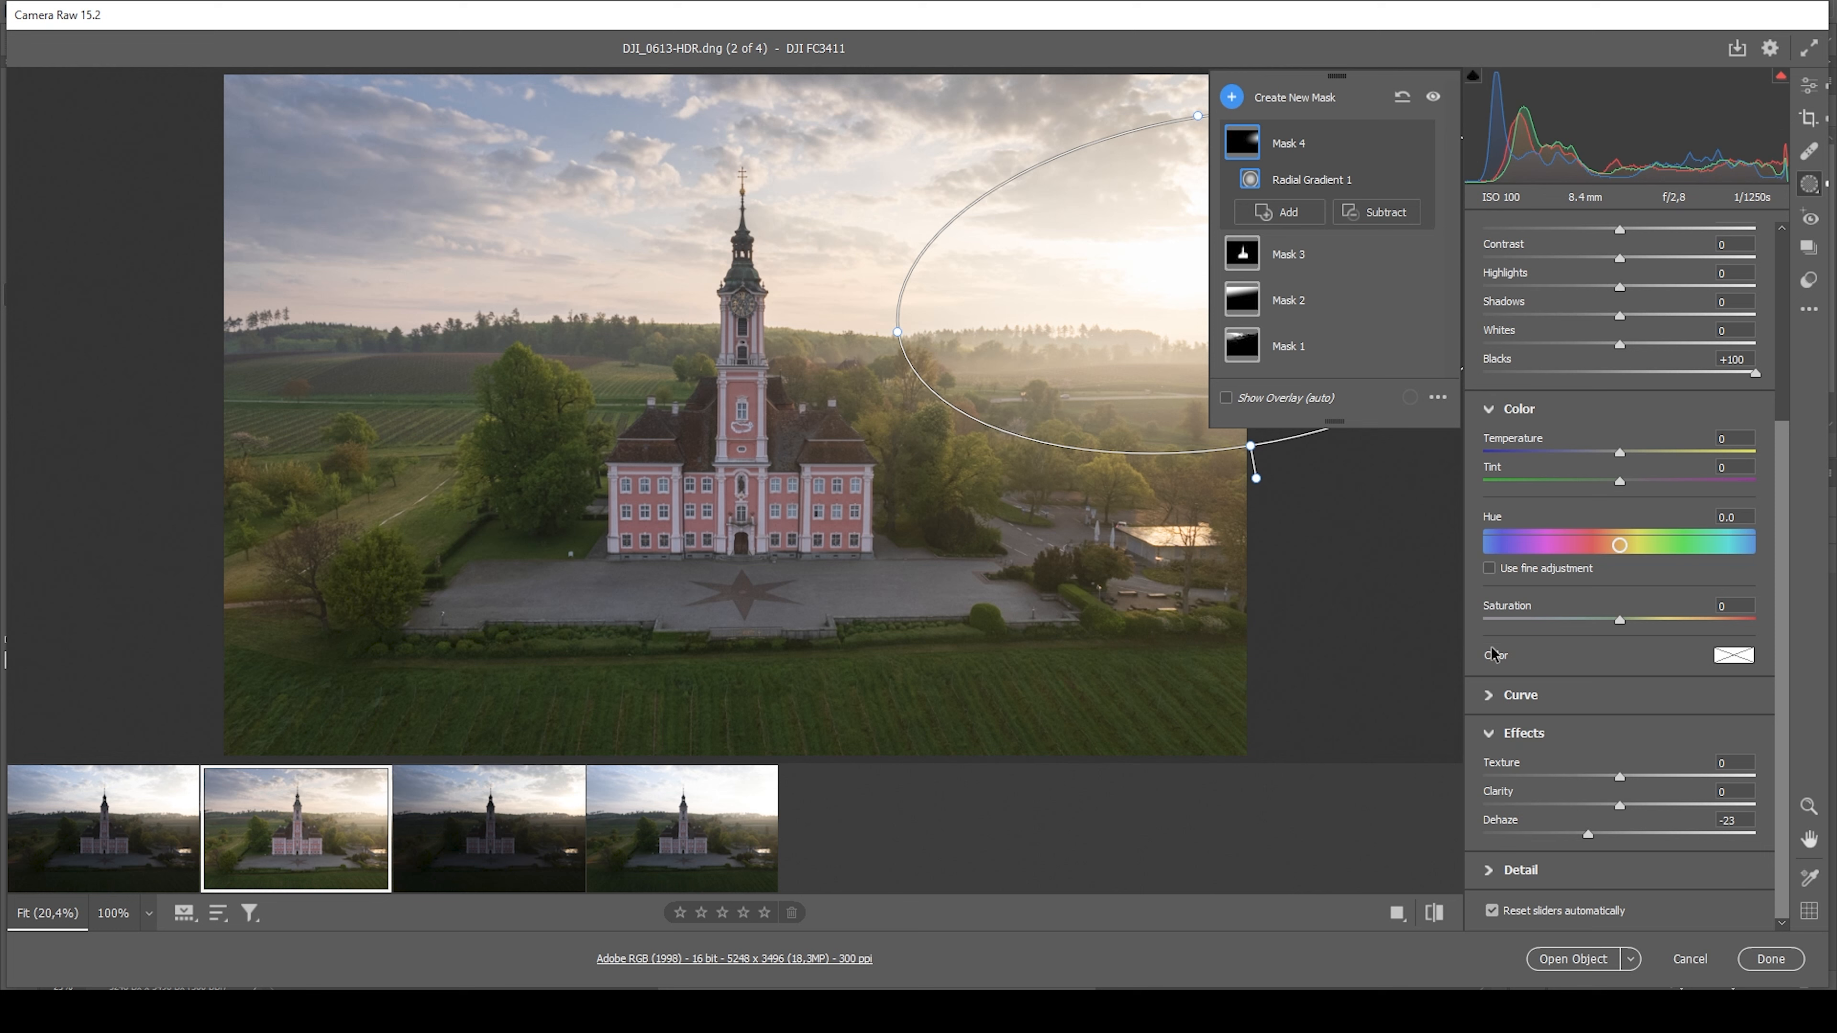
Tint the sun's Radial Gradient mask warm yellow-orange with Hue 42 and Saturation 56
click(1731, 660)
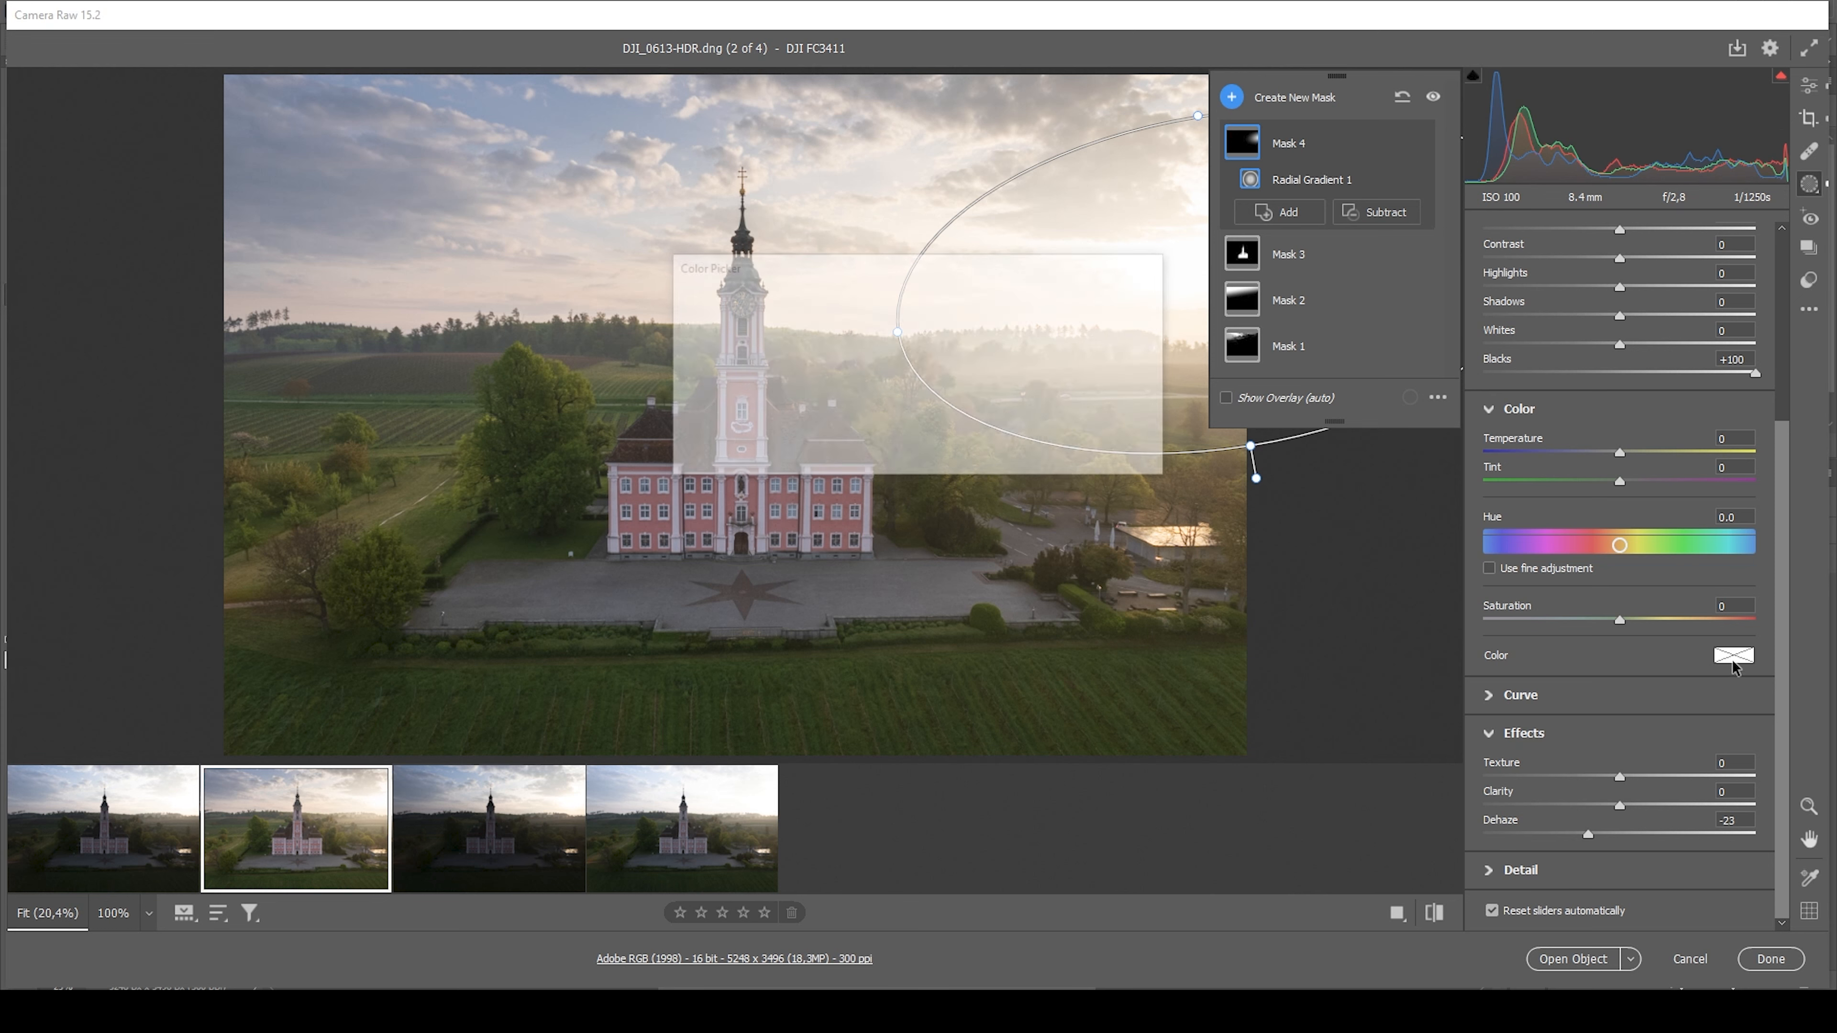
drag(940, 288, 1057, 515)
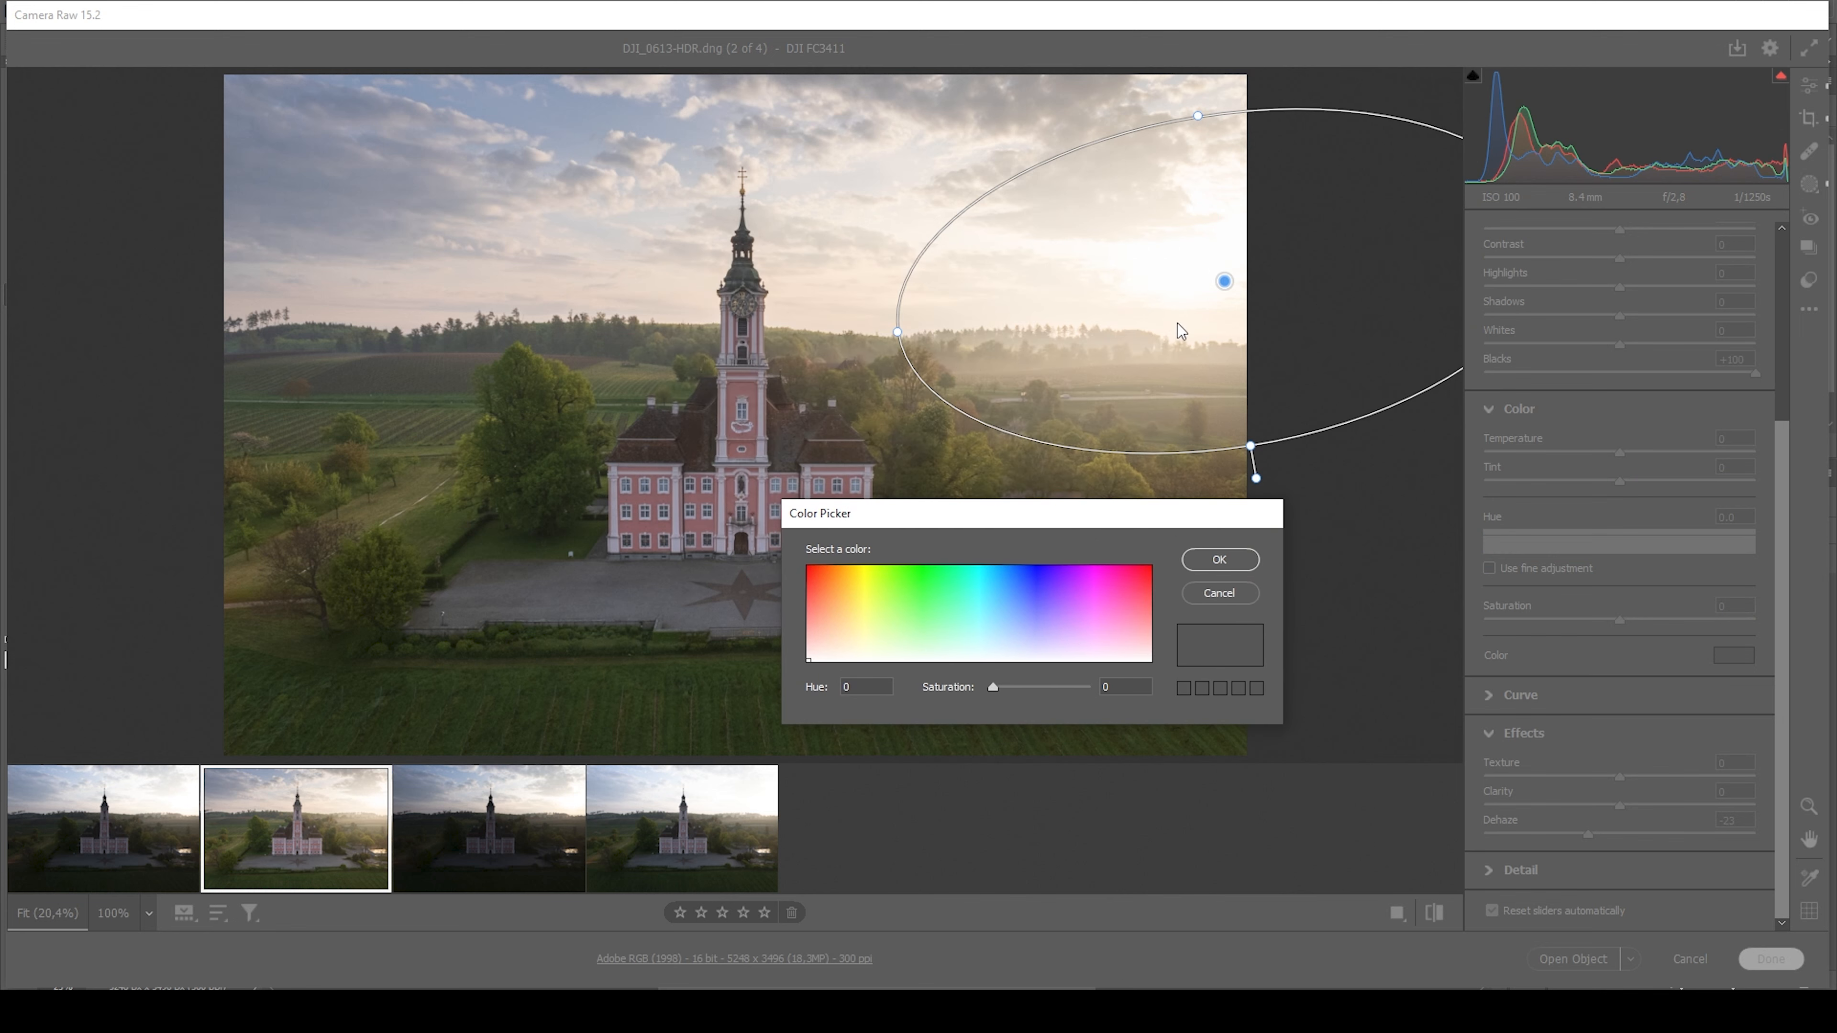
click(843, 636)
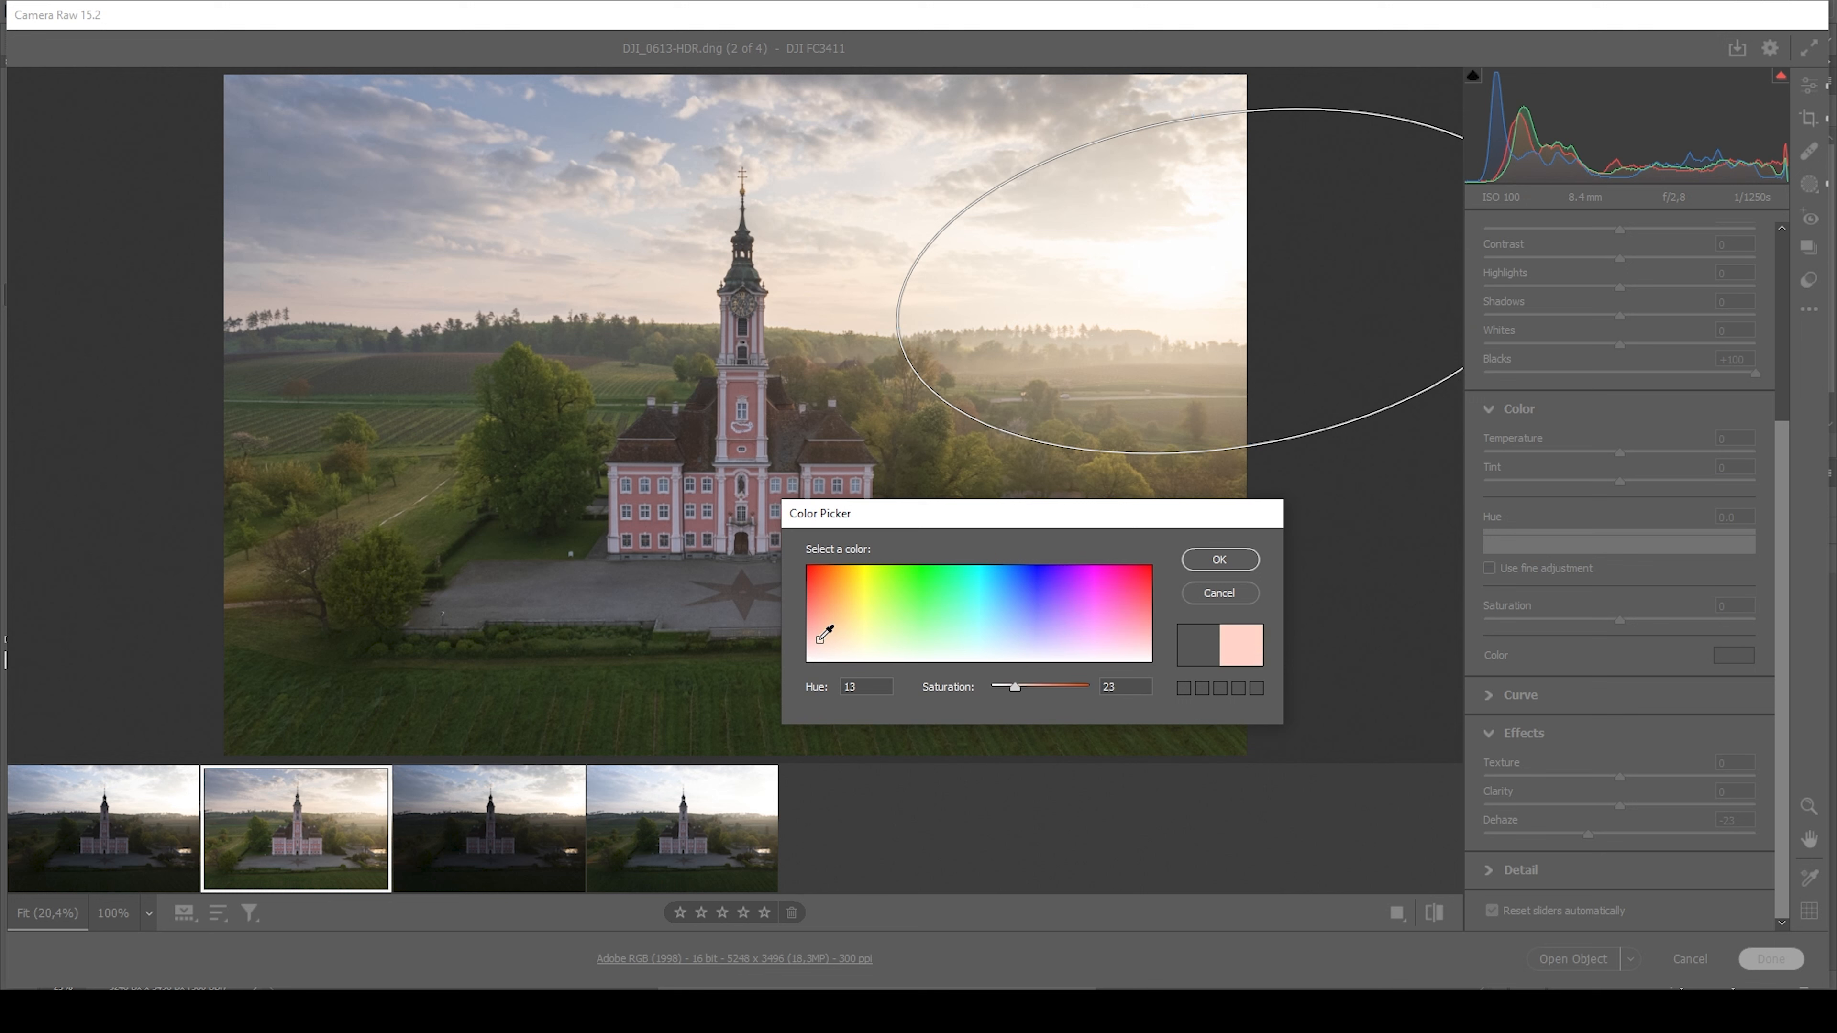
click(843, 626)
click(848, 627)
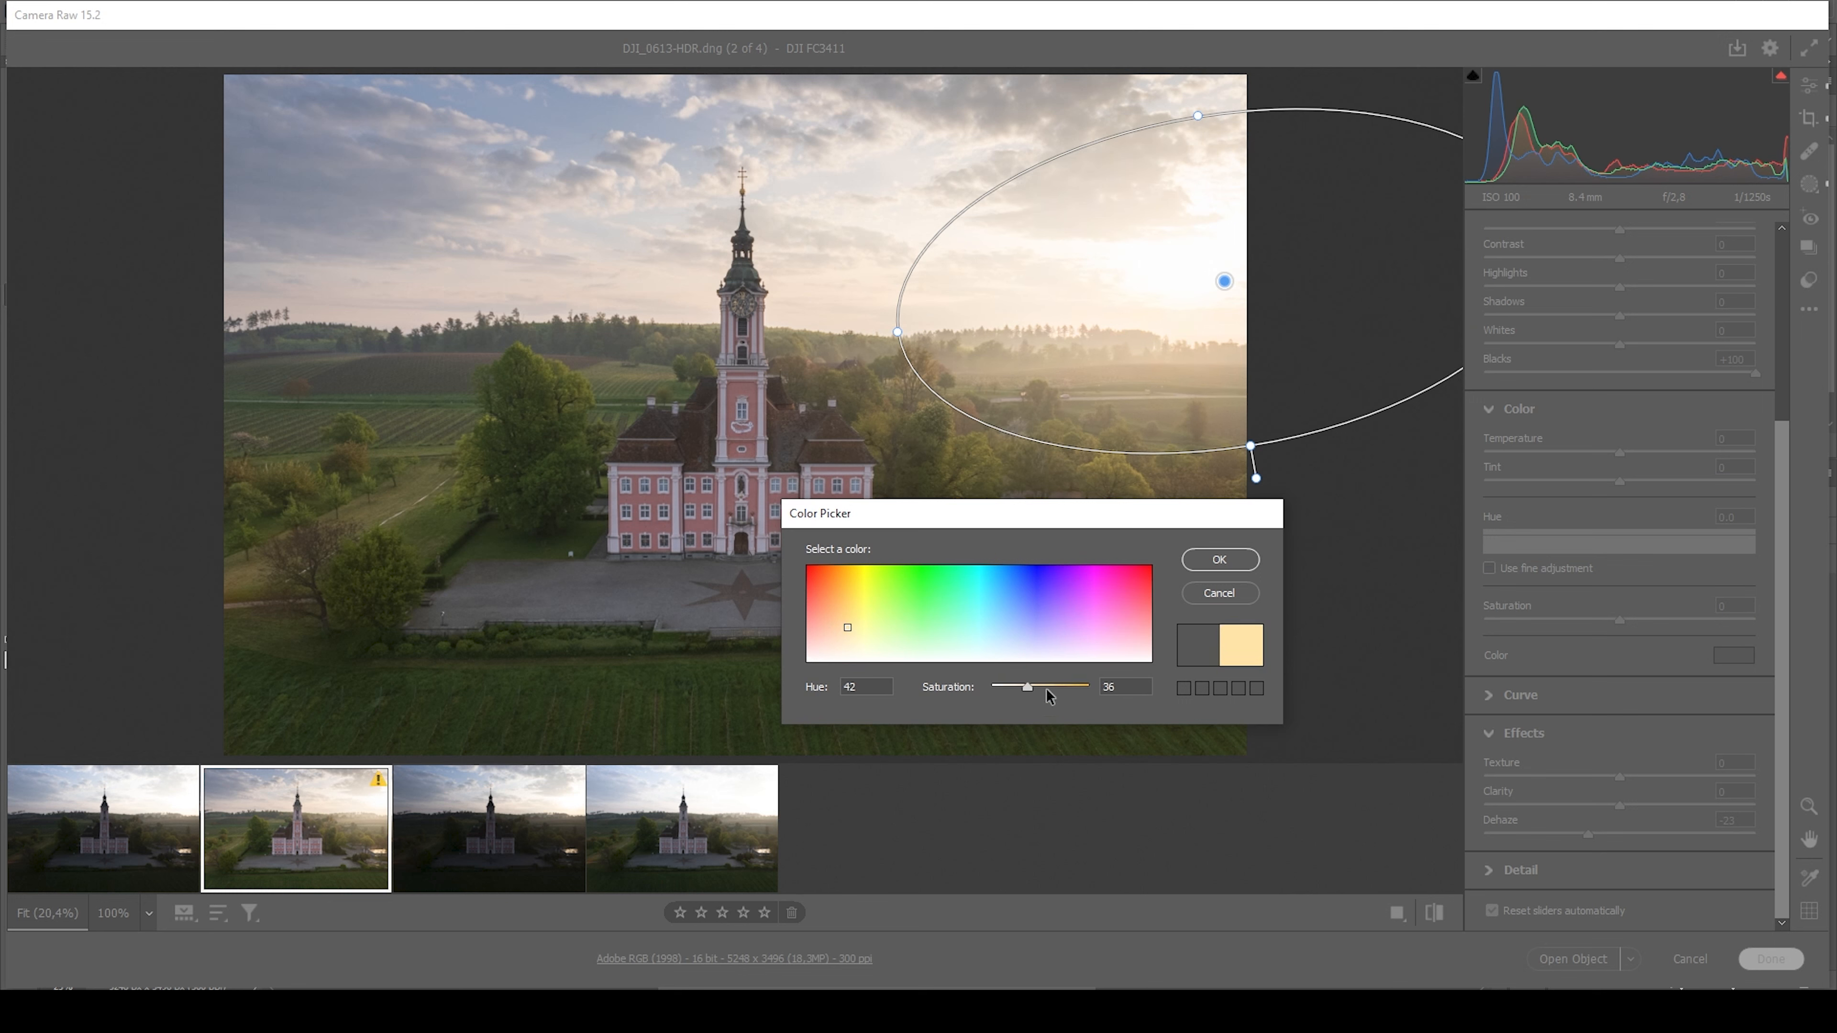
drag(1030, 689, 1051, 691)
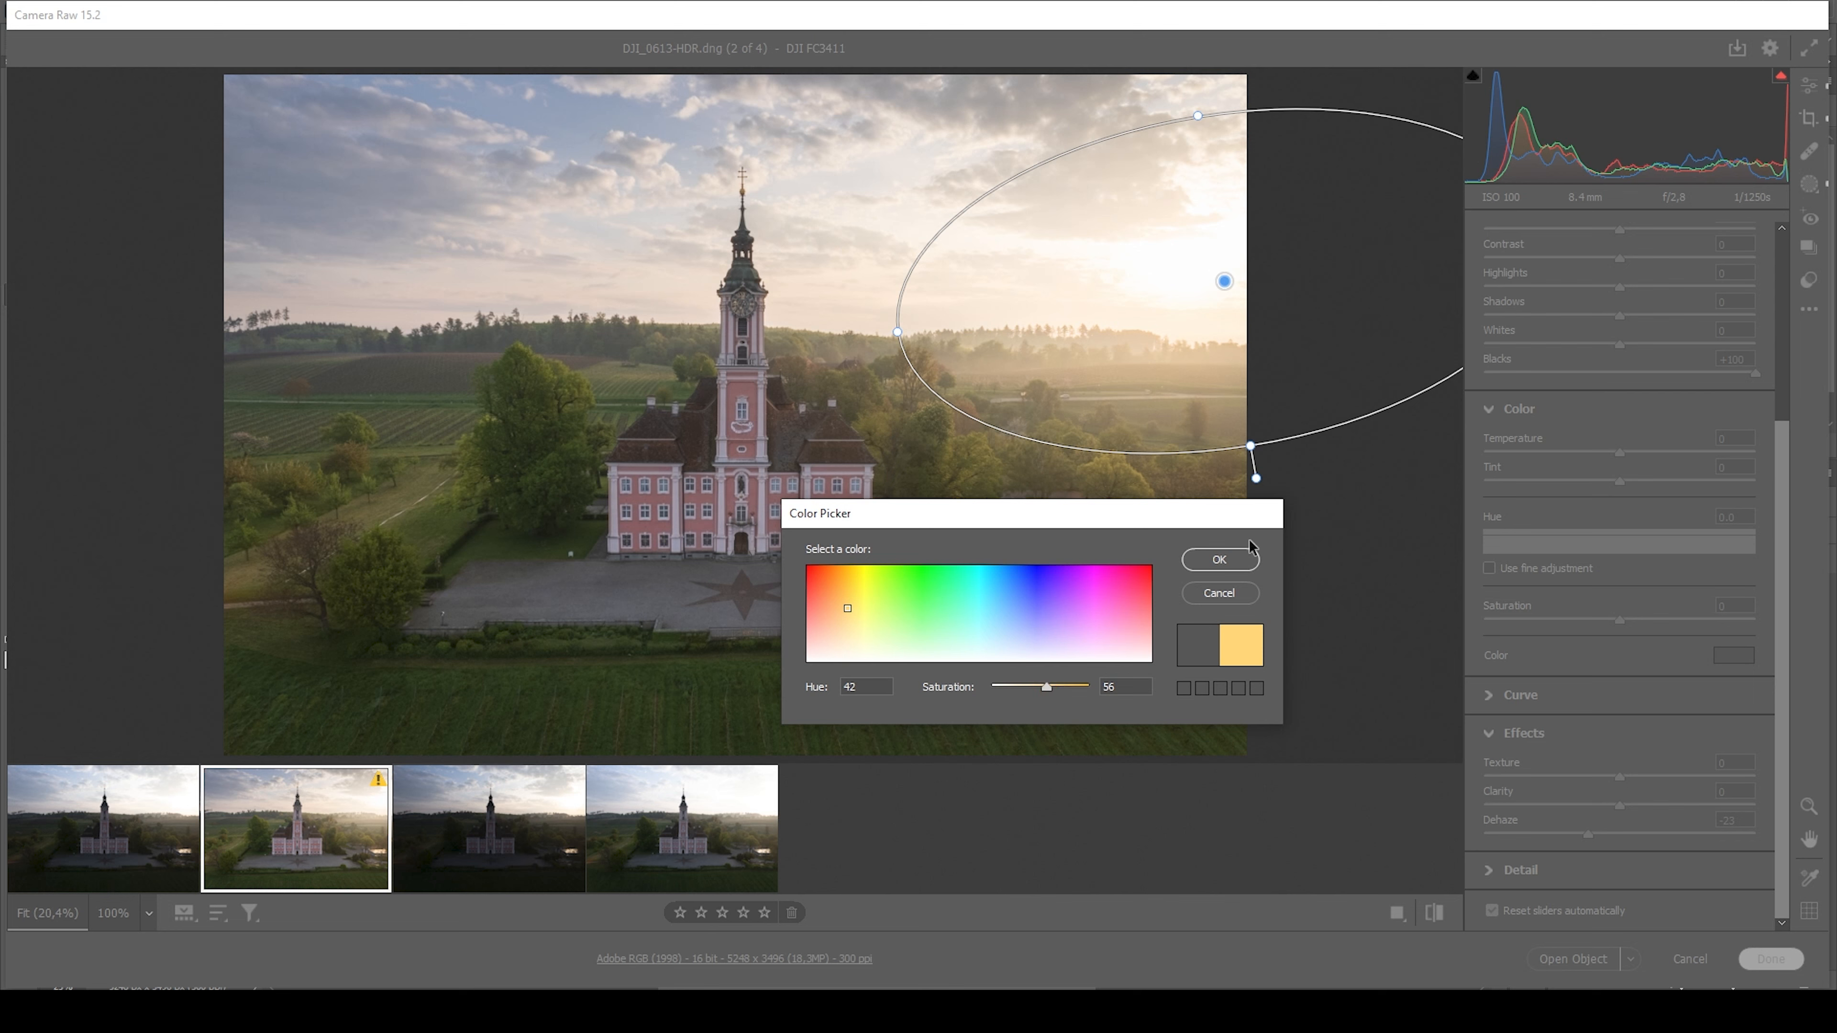
click(1220, 559)
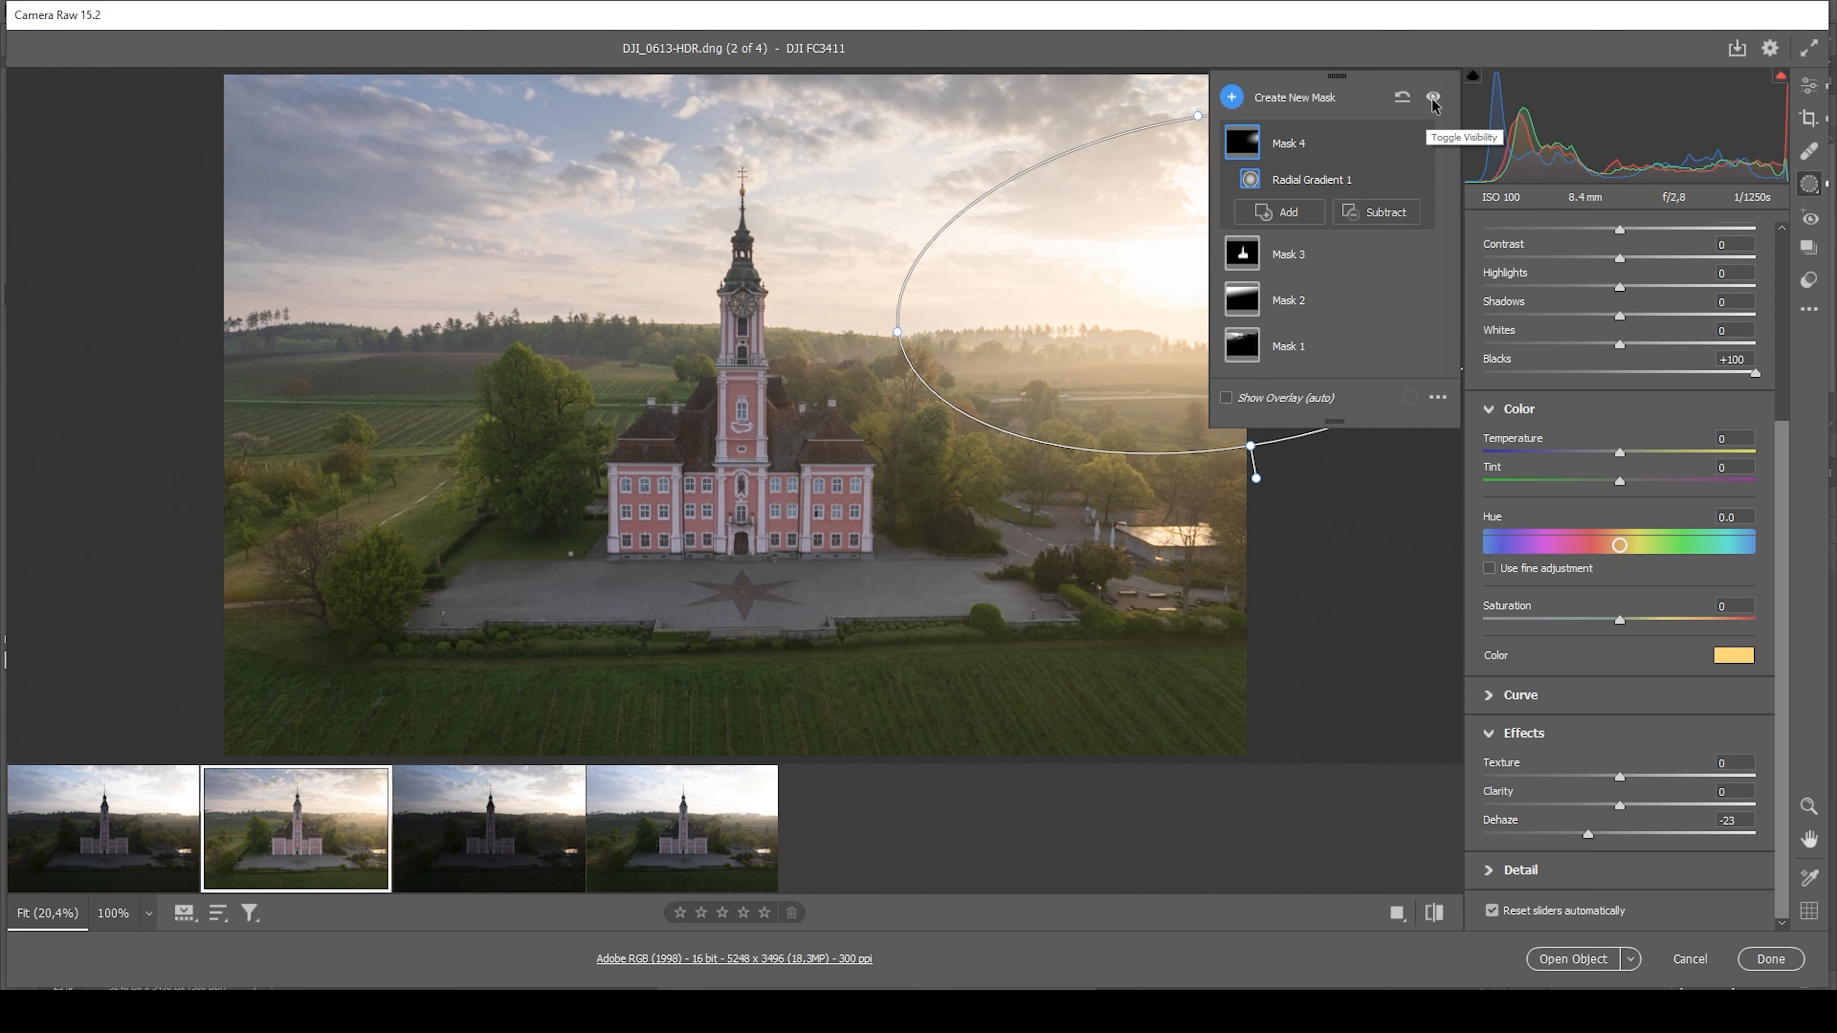
Compare the photo with and without all mask adjustments, leaving the masks enabled
click(1432, 99)
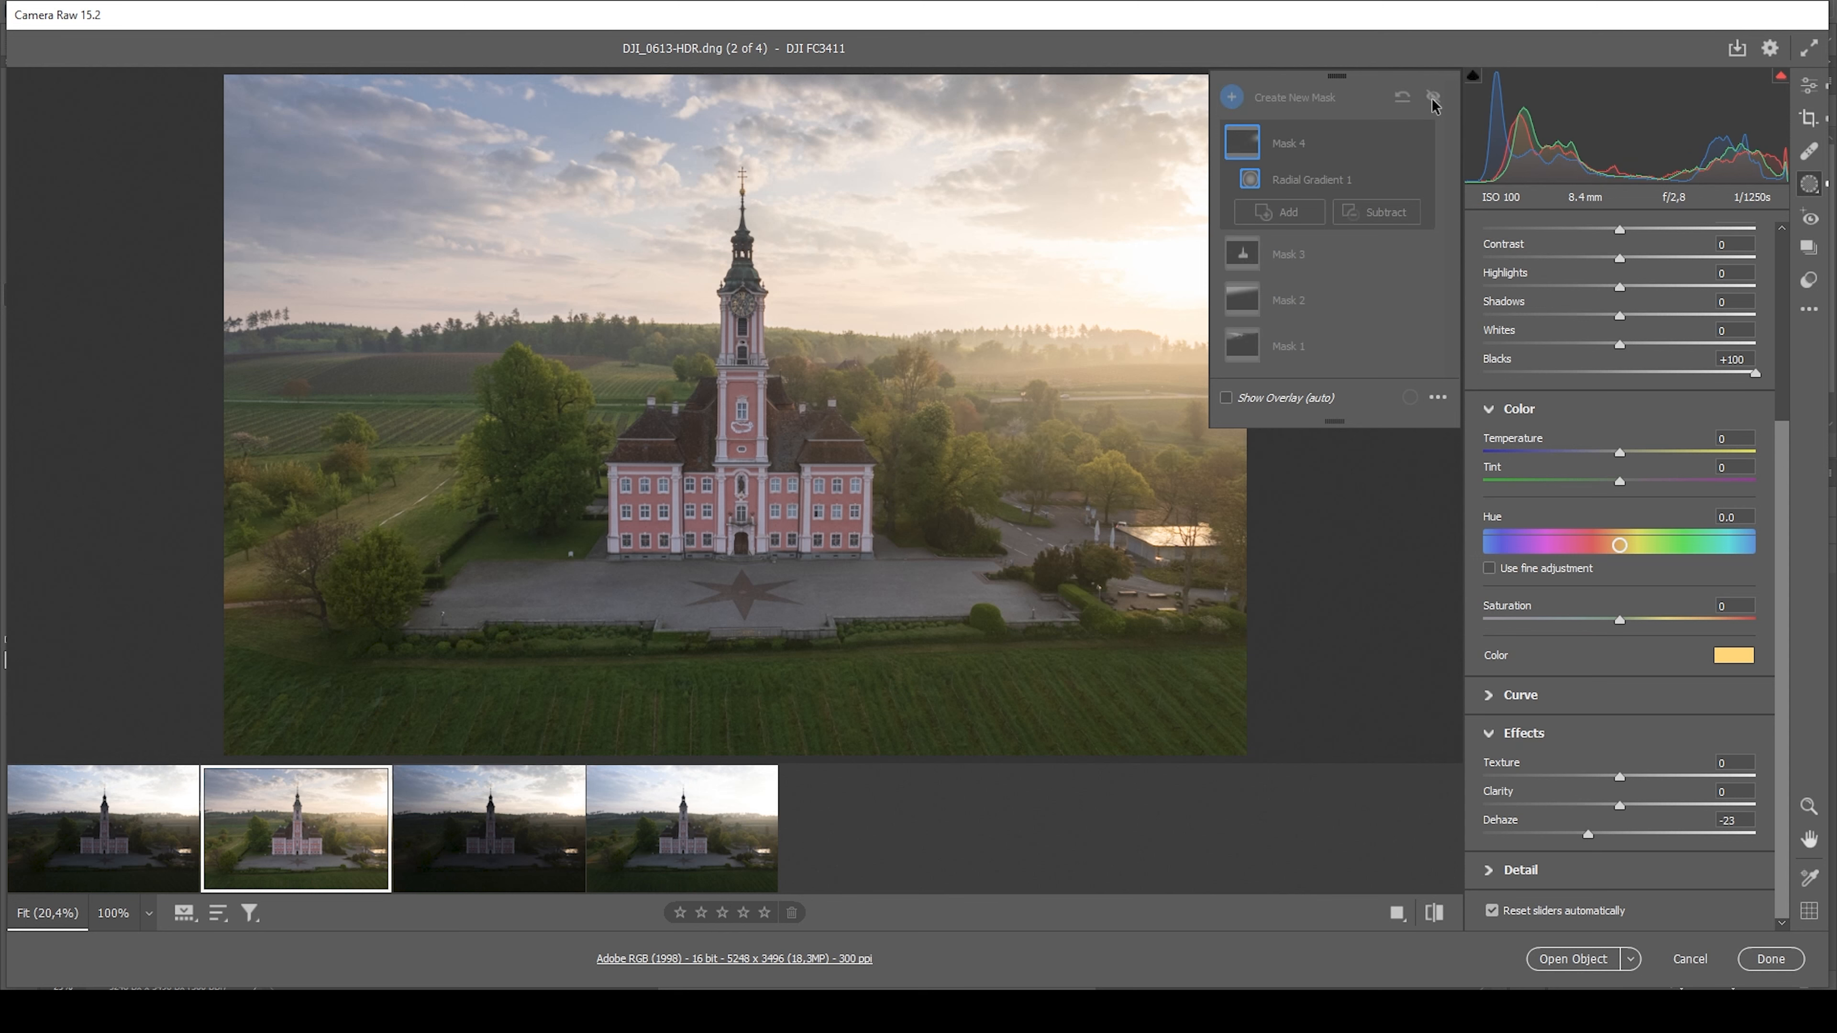
click(1433, 99)
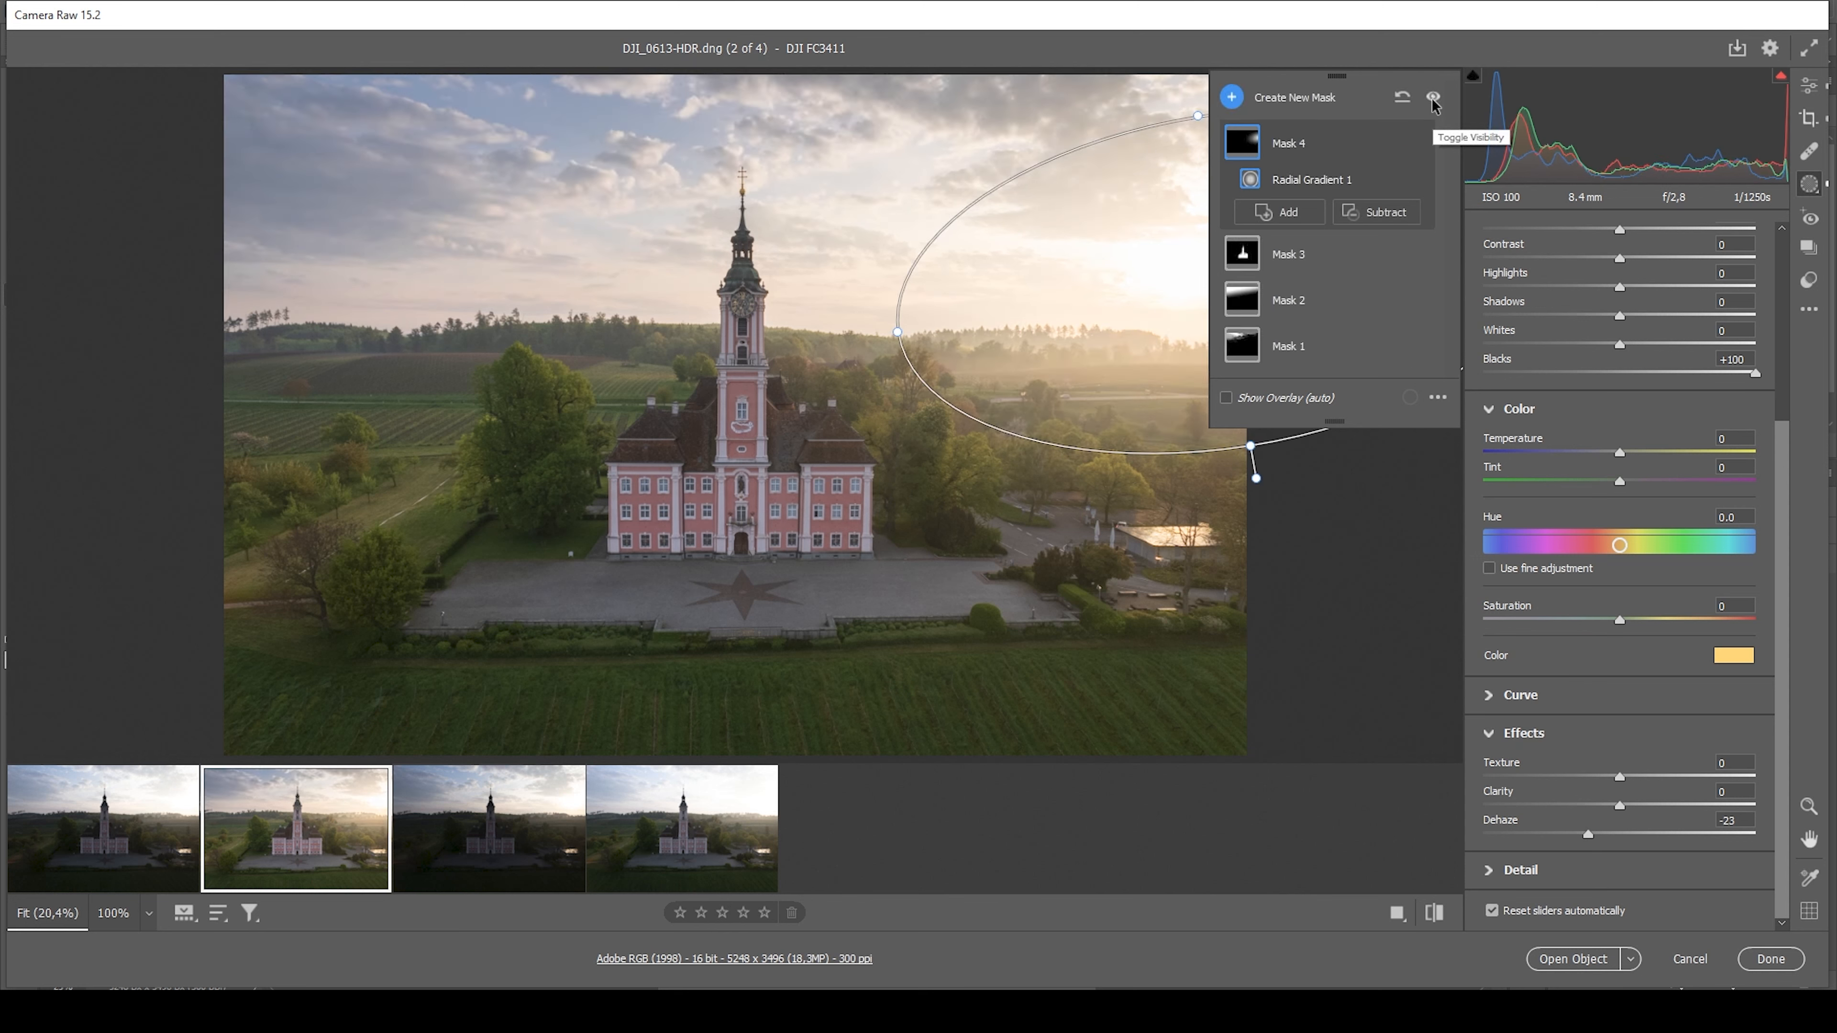
click(1433, 100)
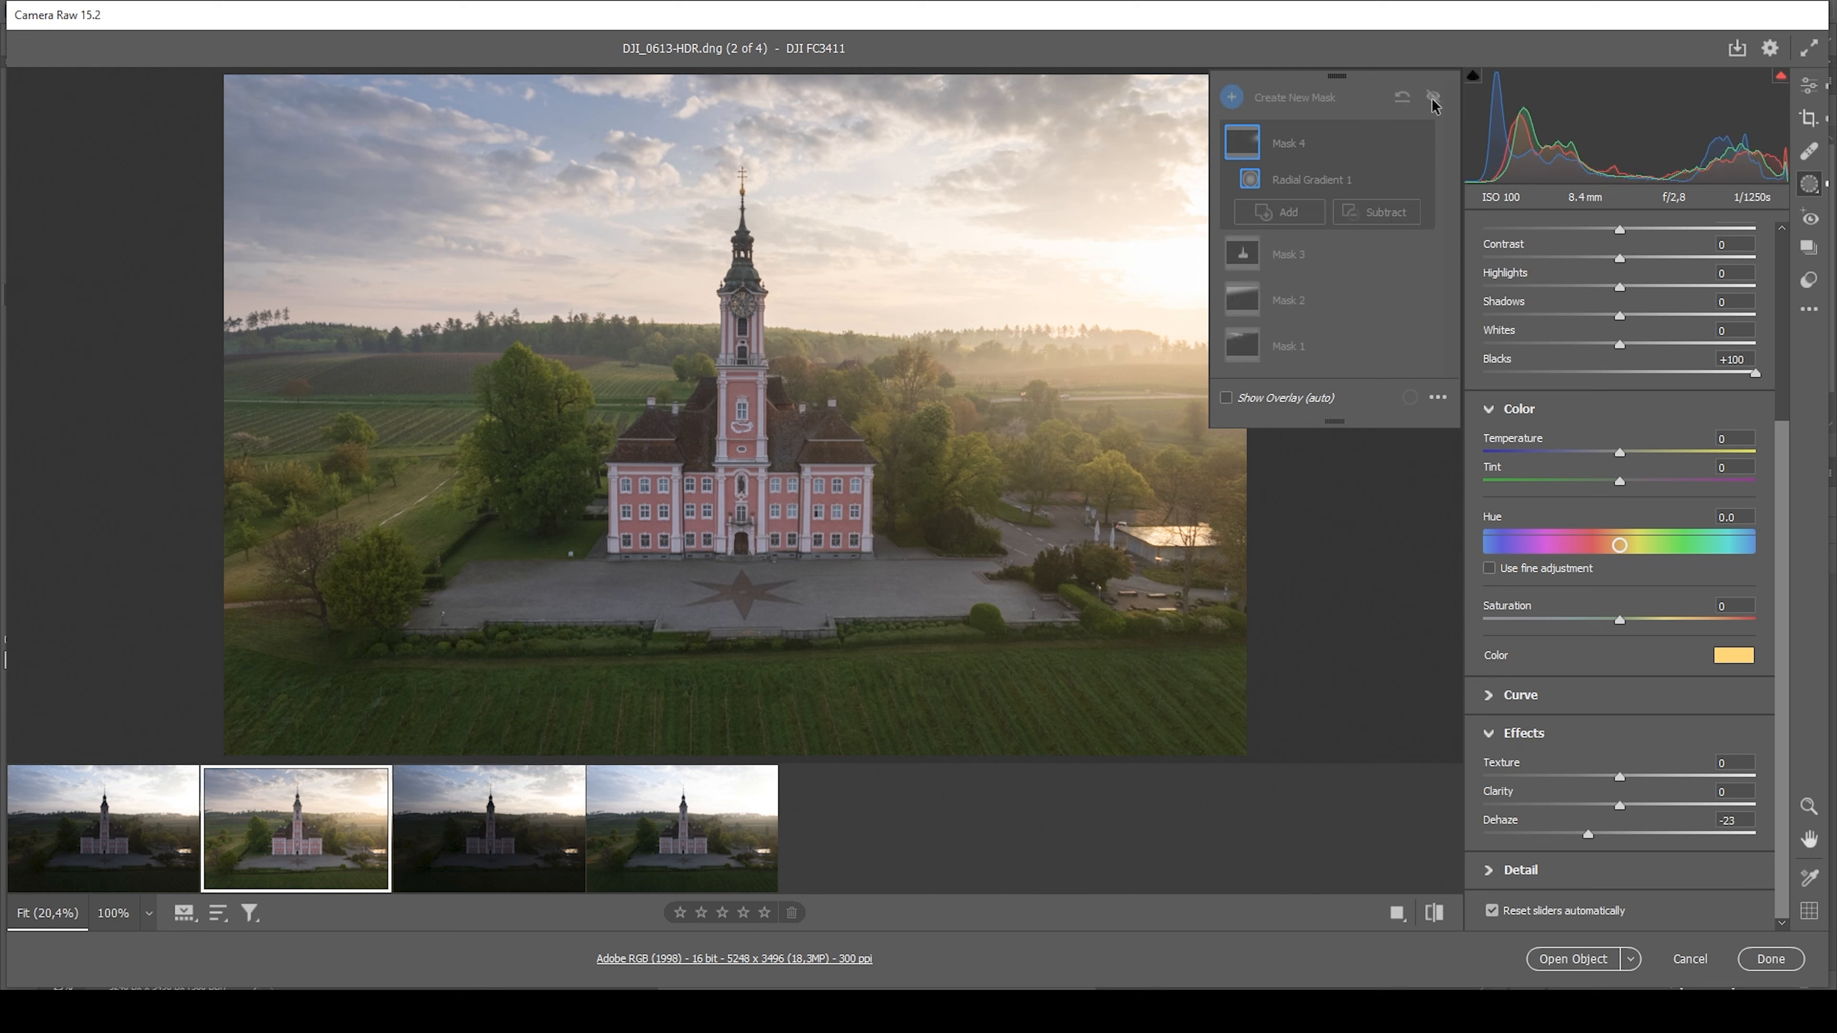
click(1433, 99)
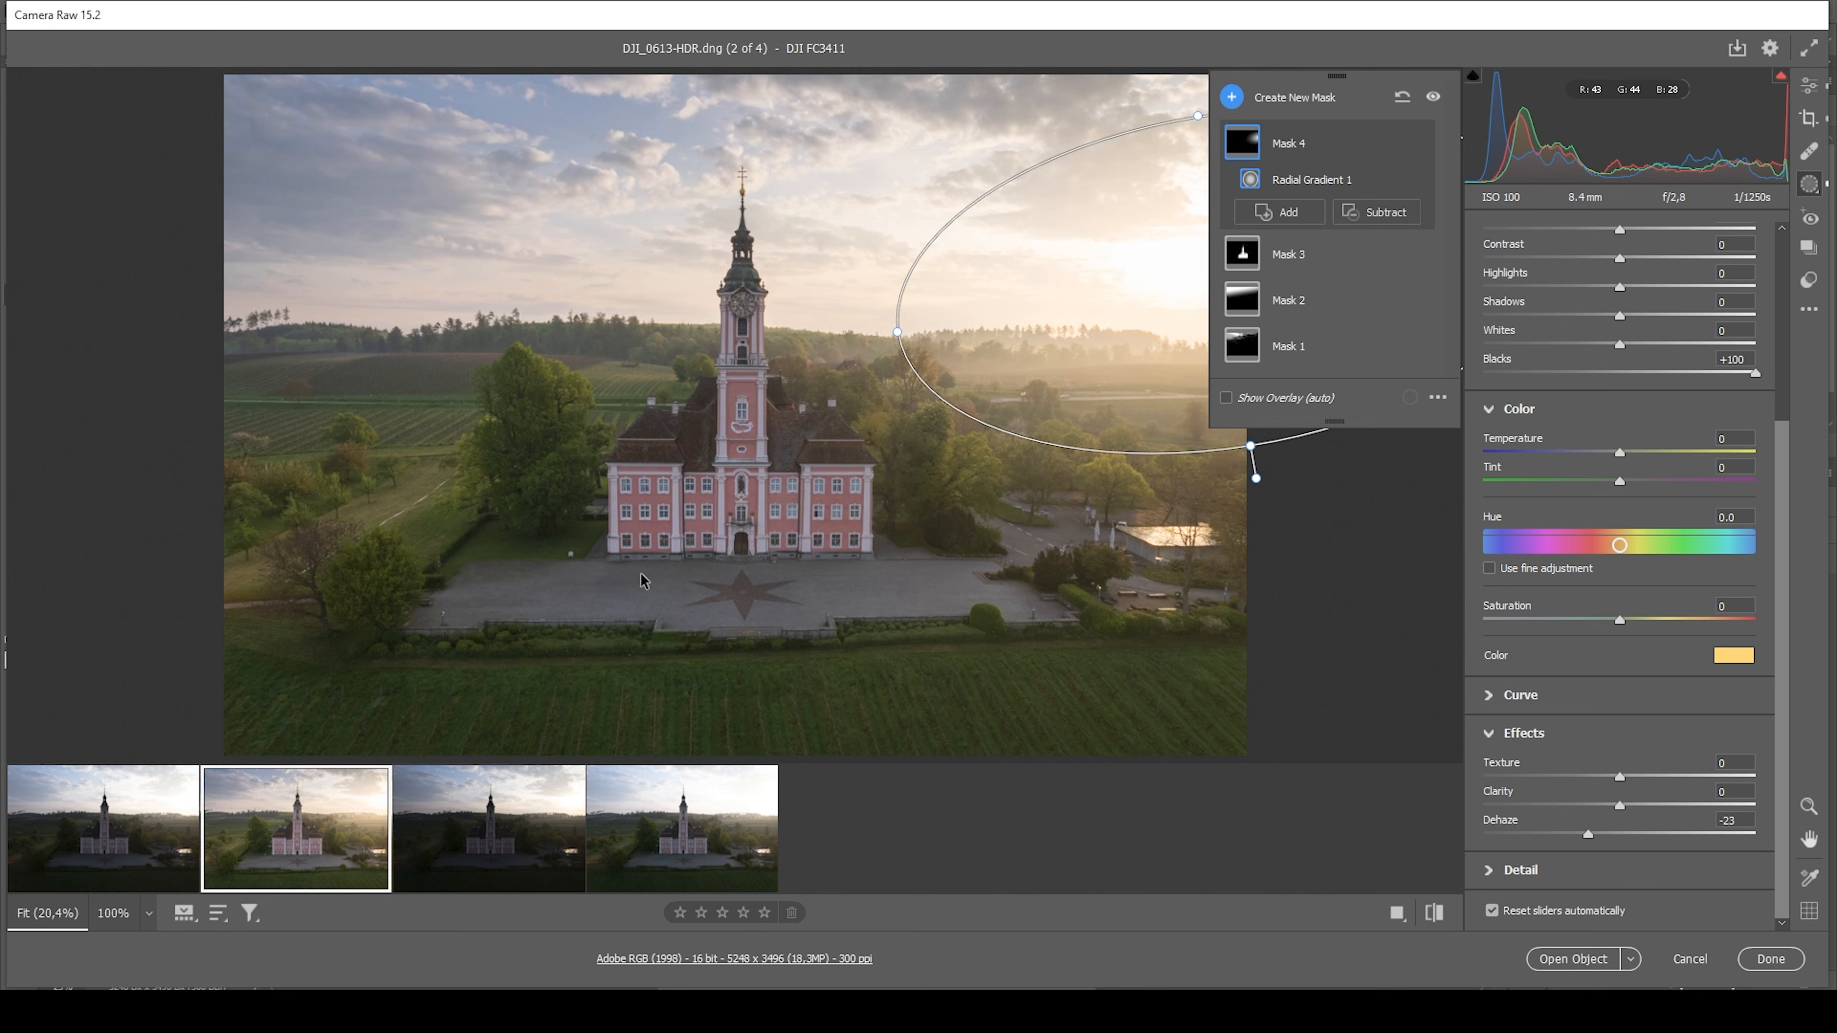
click(1433, 99)
click(1432, 100)
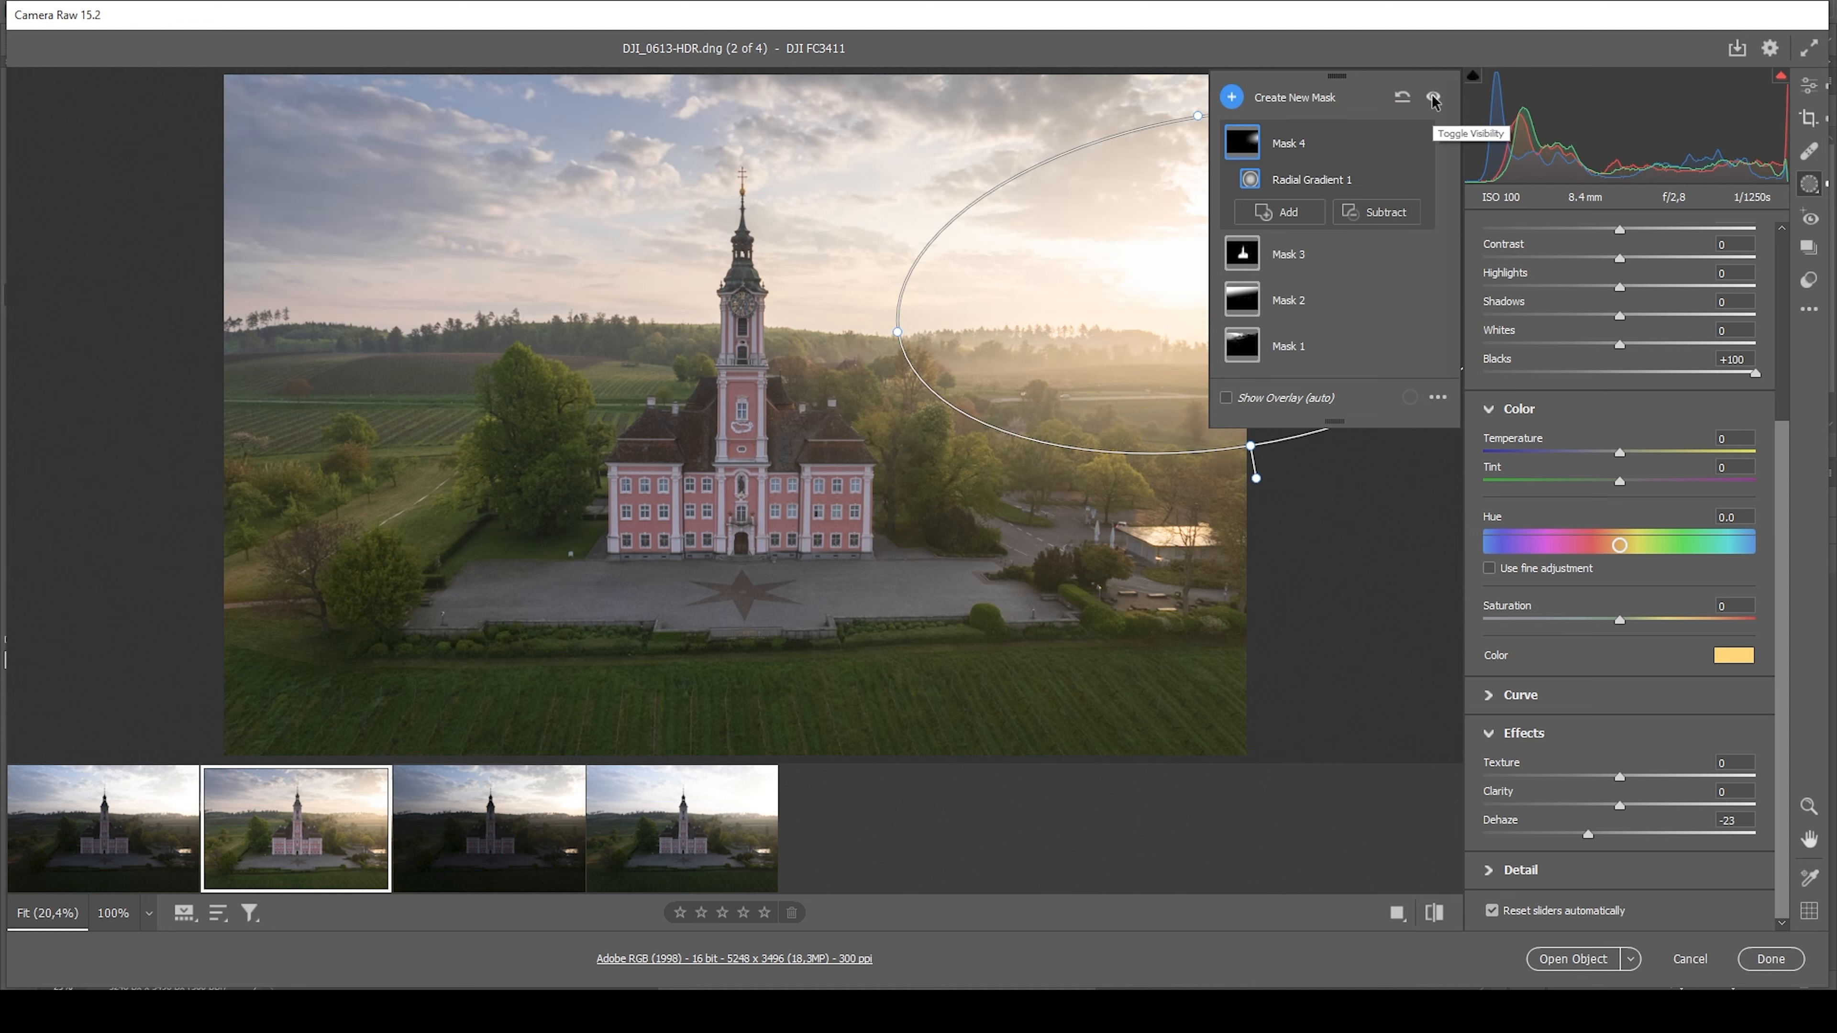
Set the Color Mixer's Saturation to Oranges +34, Yellows +31, Greens -28 and Blues +21
click(1811, 90)
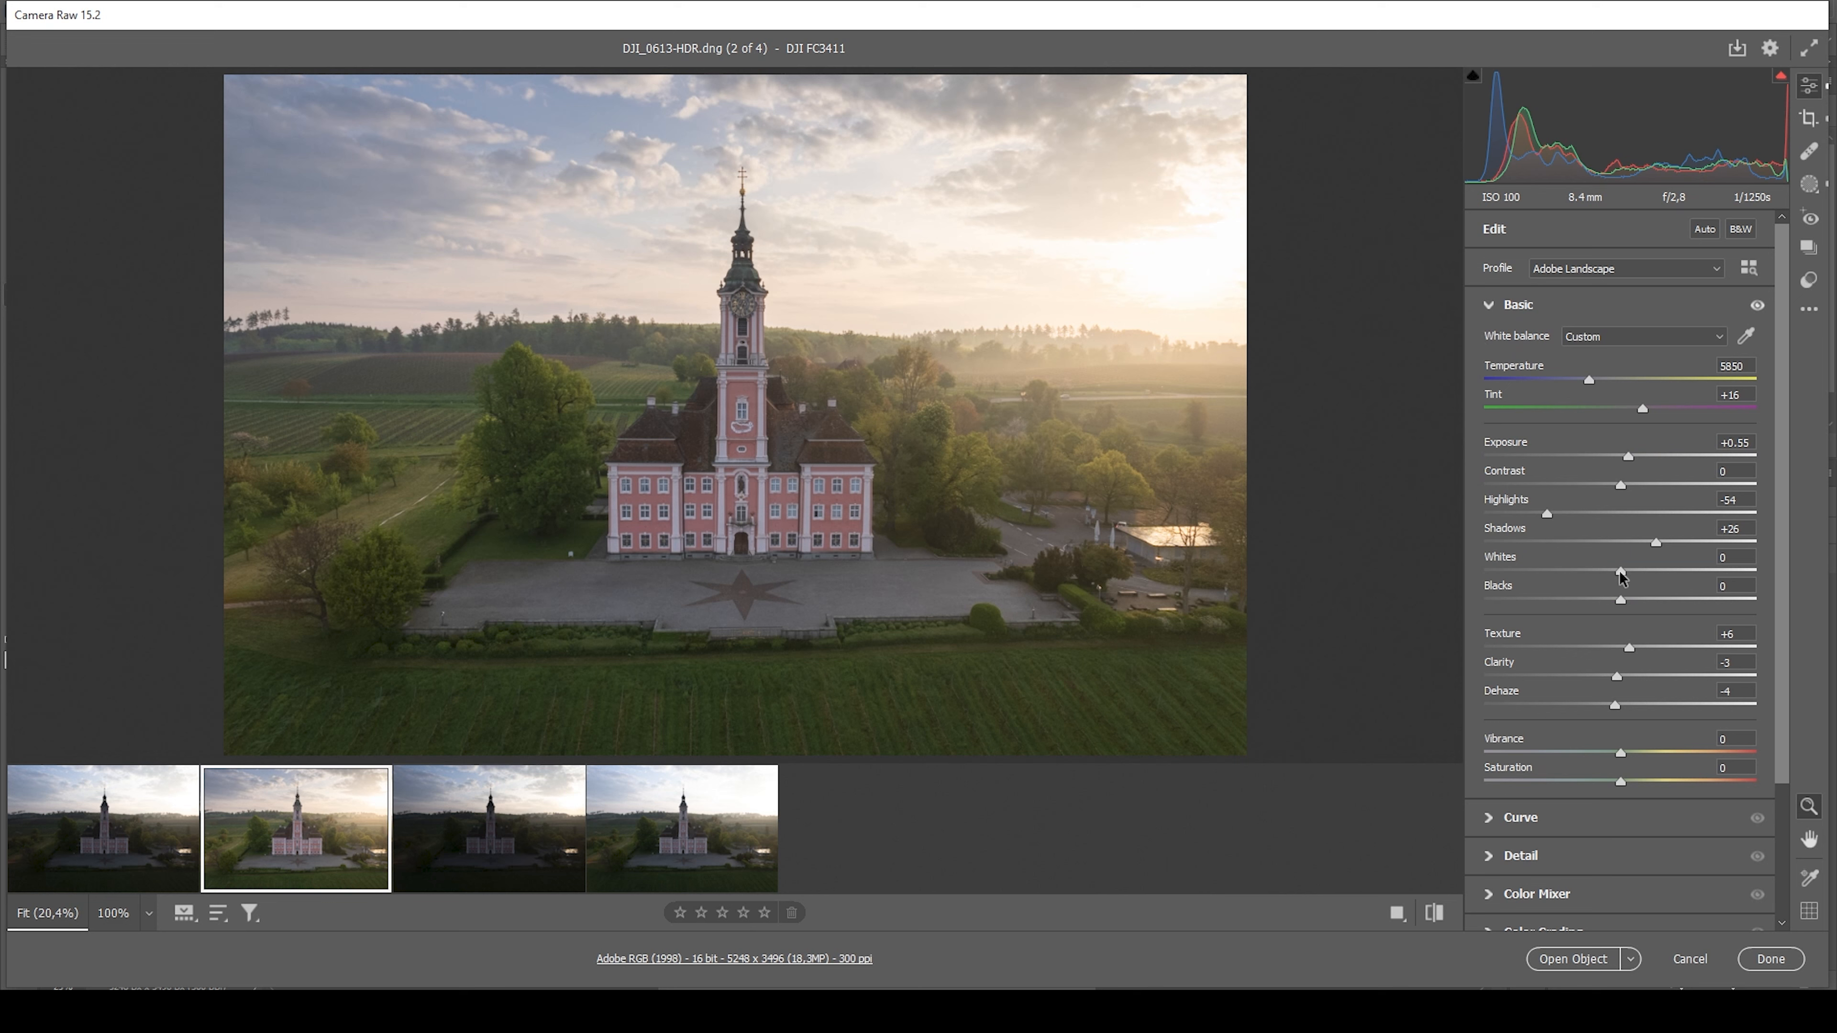
scroll(1661, 738, down, 3)
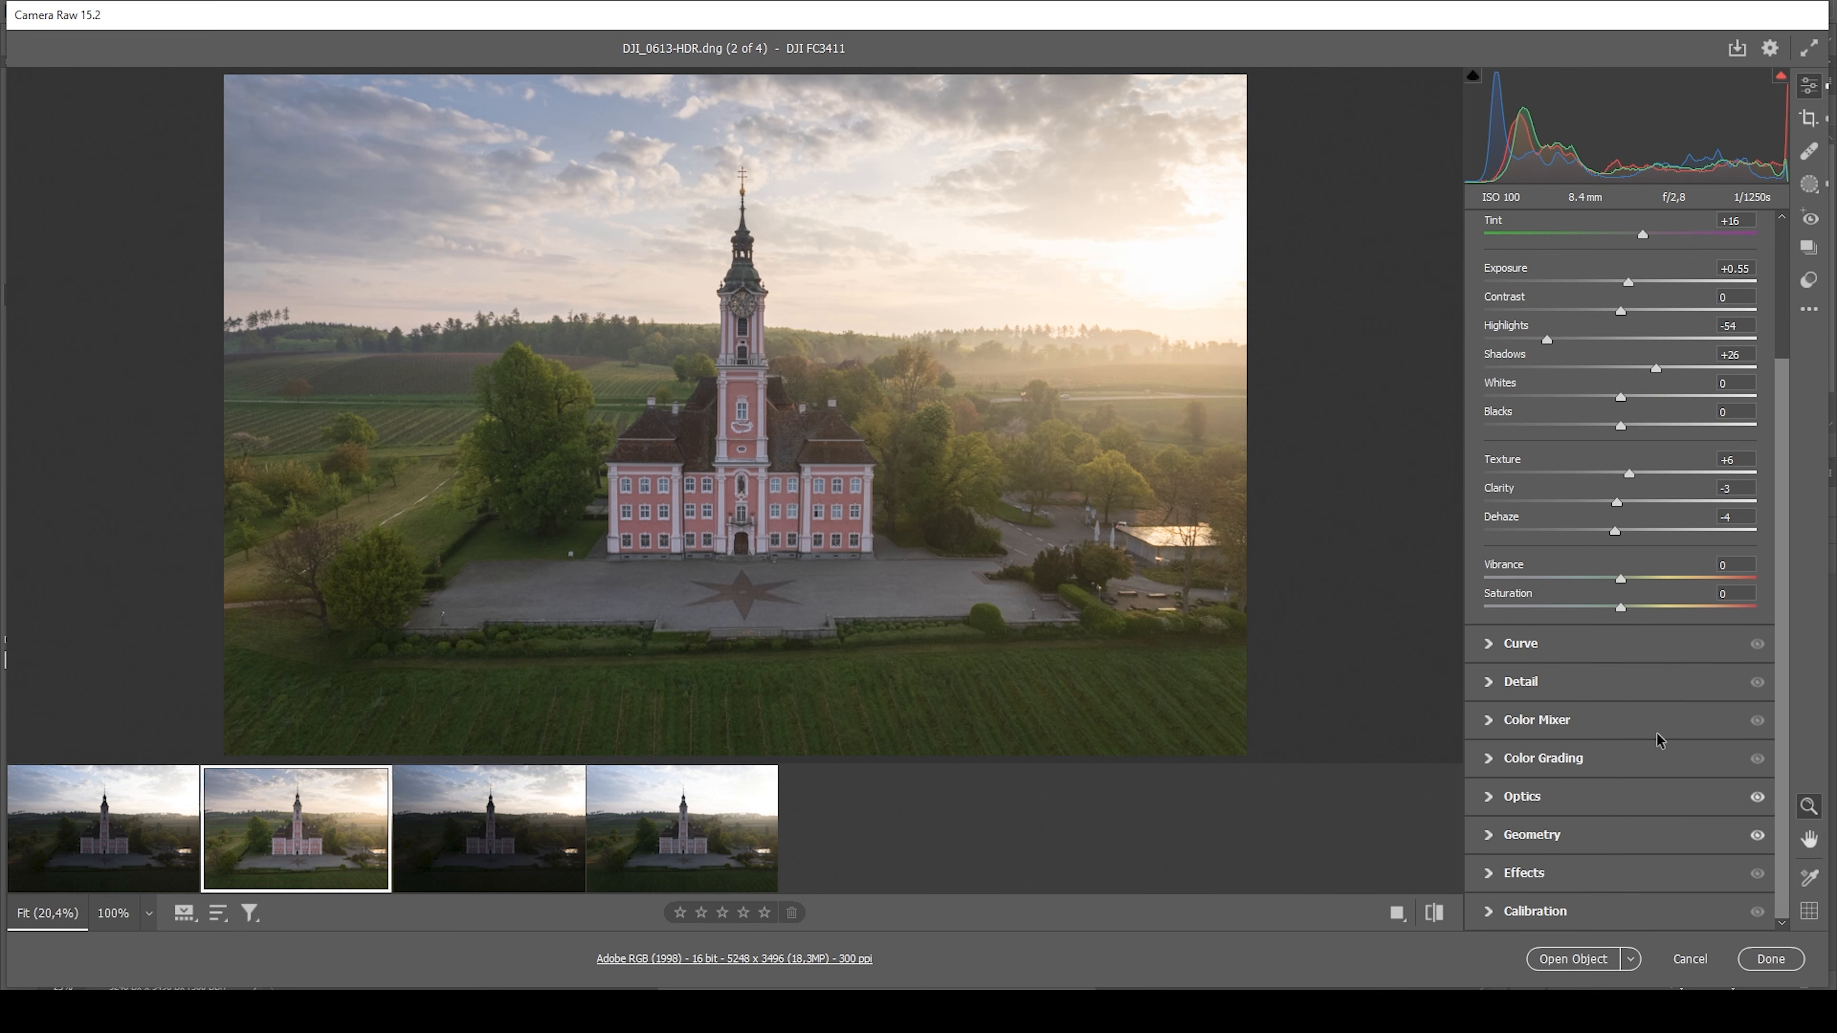
click(1490, 721)
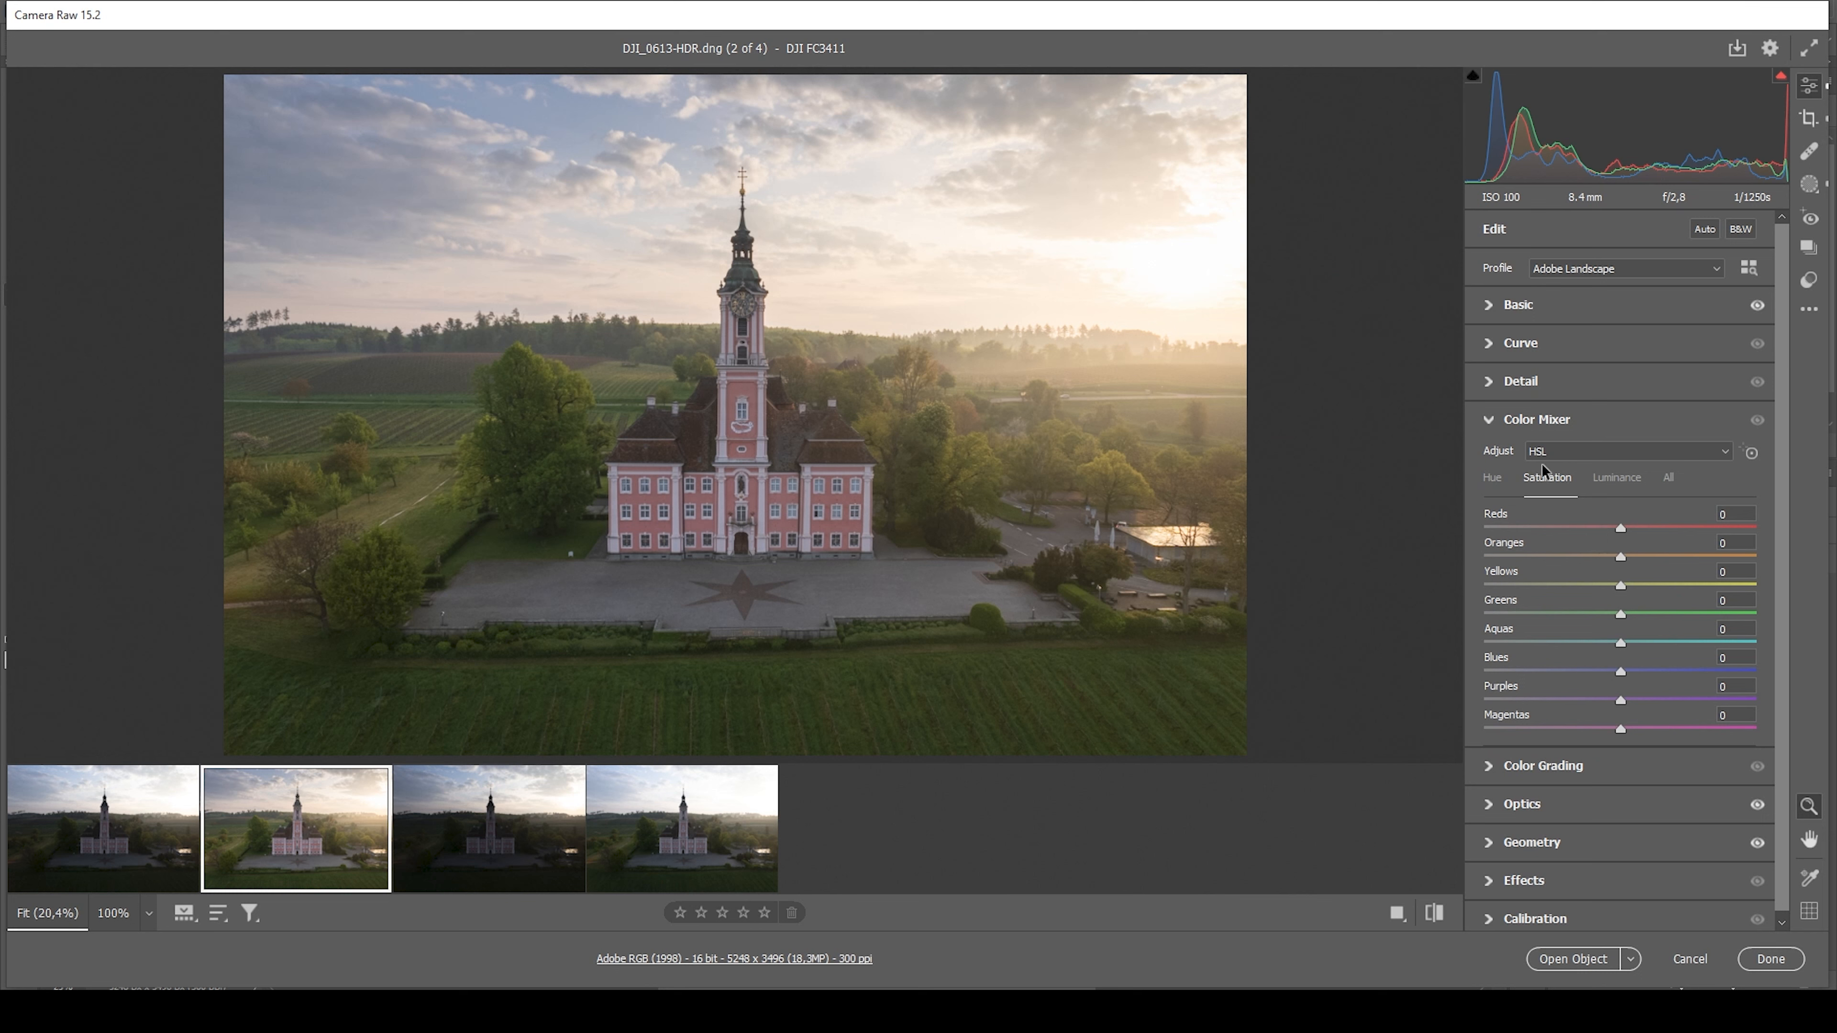
drag(1617, 557, 1664, 584)
drag(1621, 613, 1582, 617)
drag(1625, 680, 1649, 674)
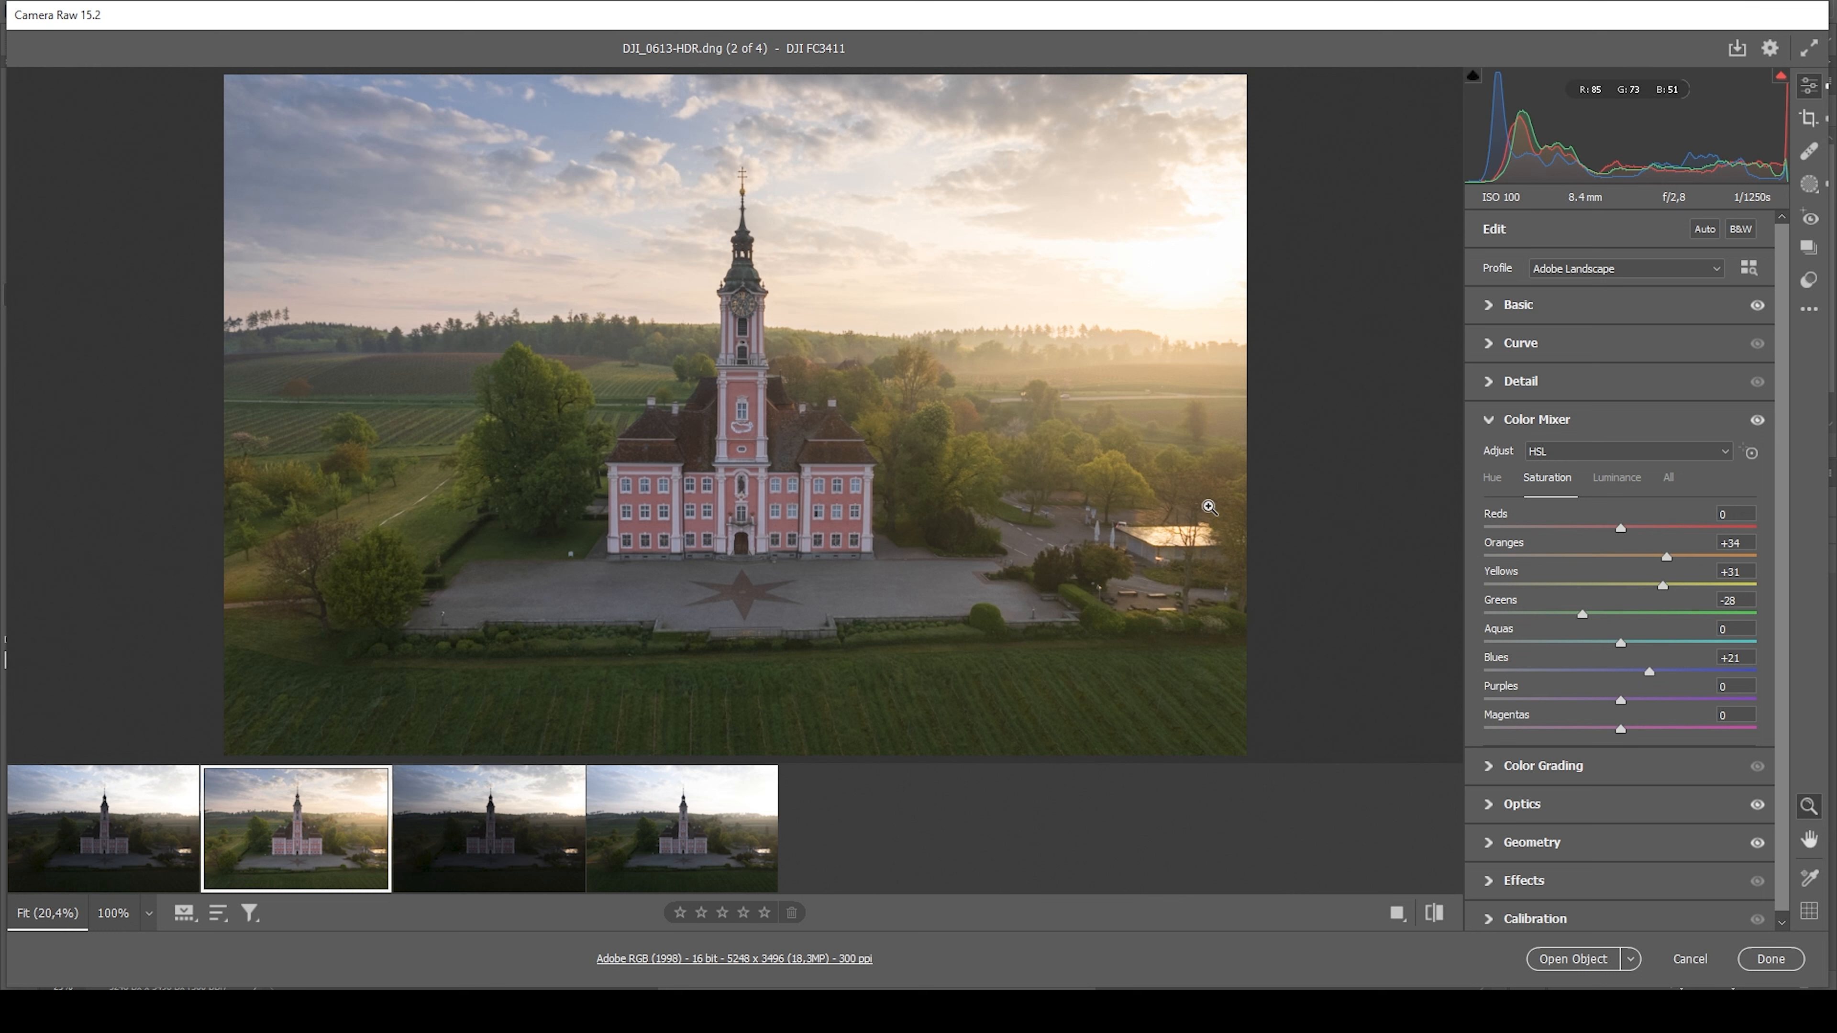
Set the Color Mixer's Blues Luminance to -23
click(1619, 480)
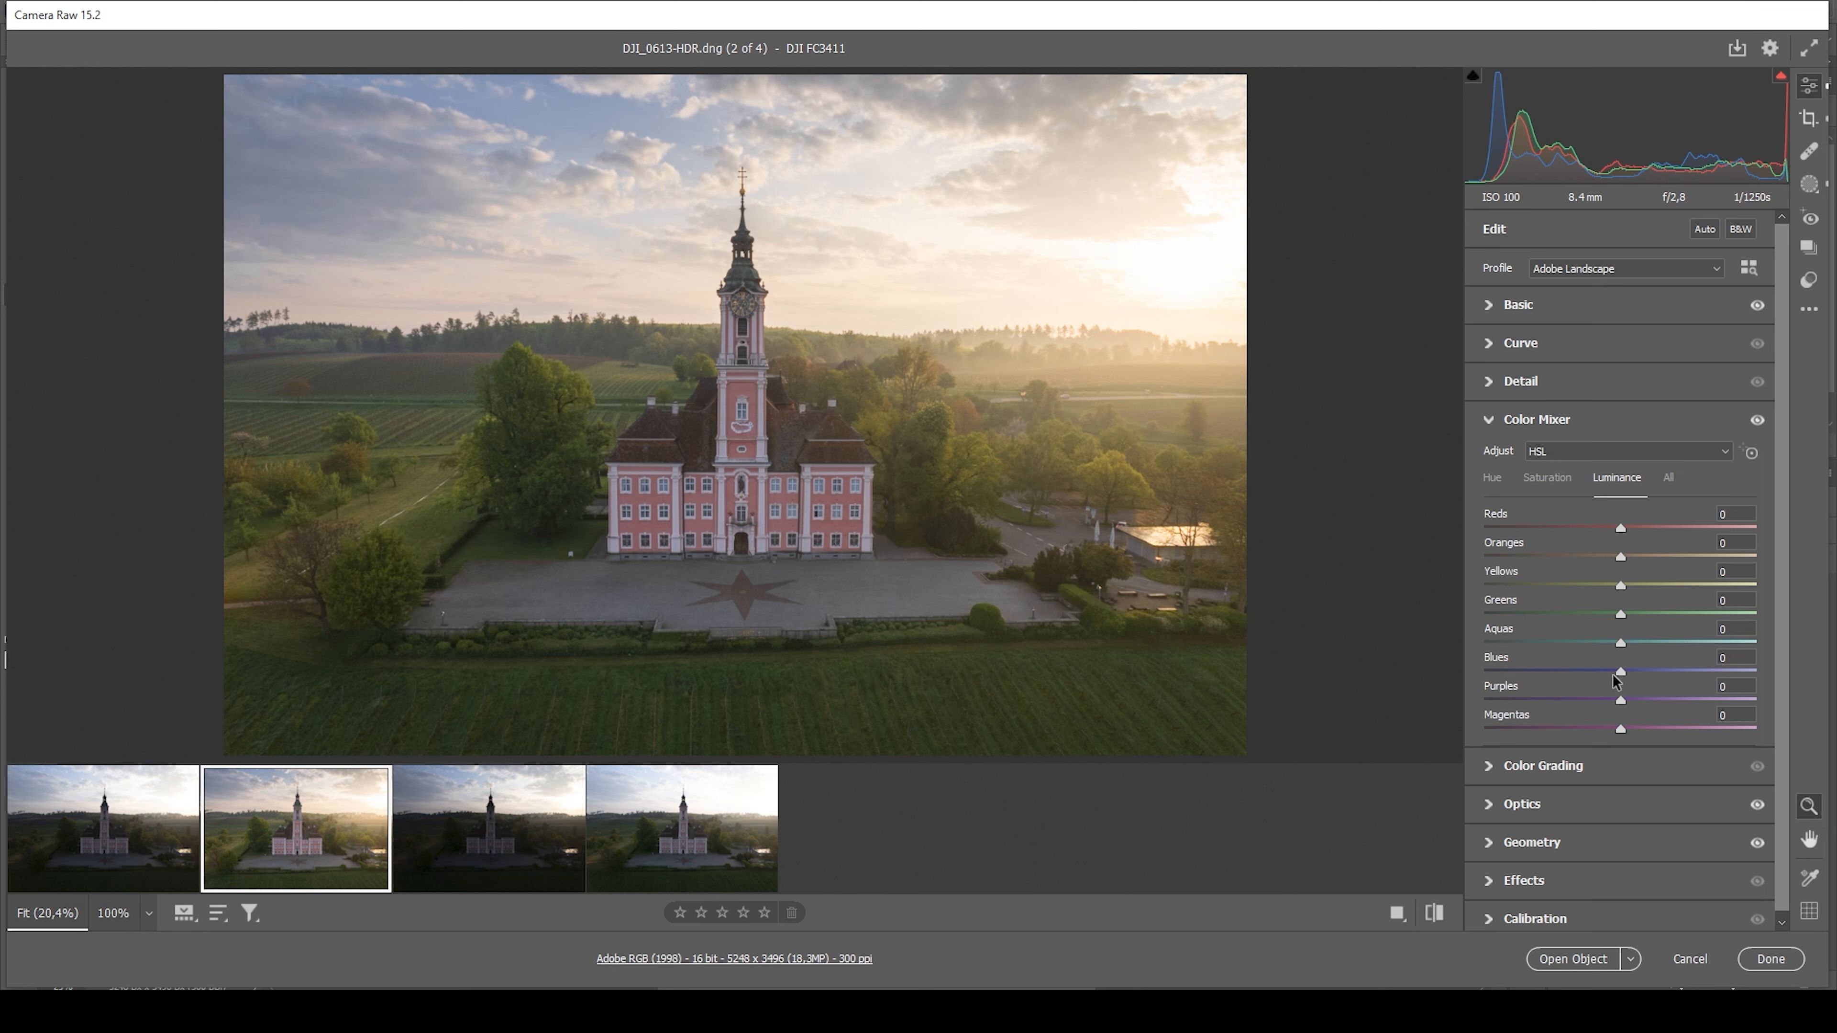
drag(1619, 671, 1594, 671)
drag(1595, 676, 1590, 671)
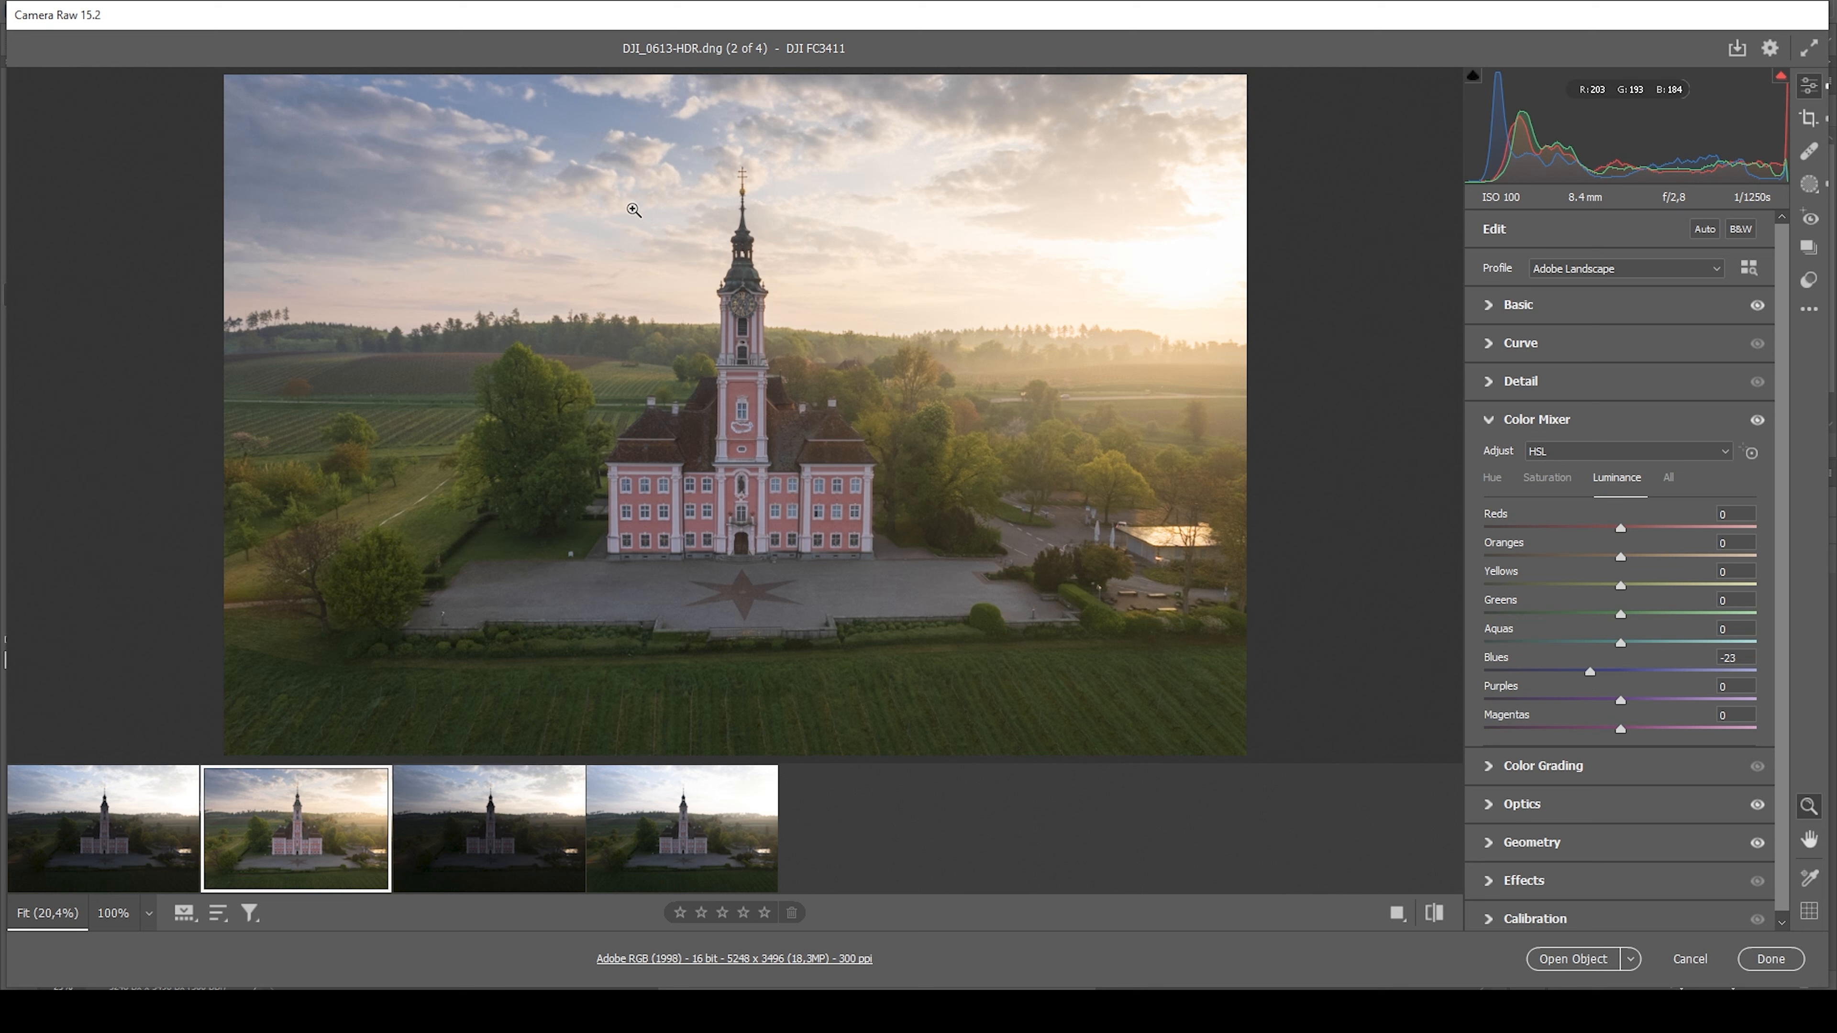
click(1566, 421)
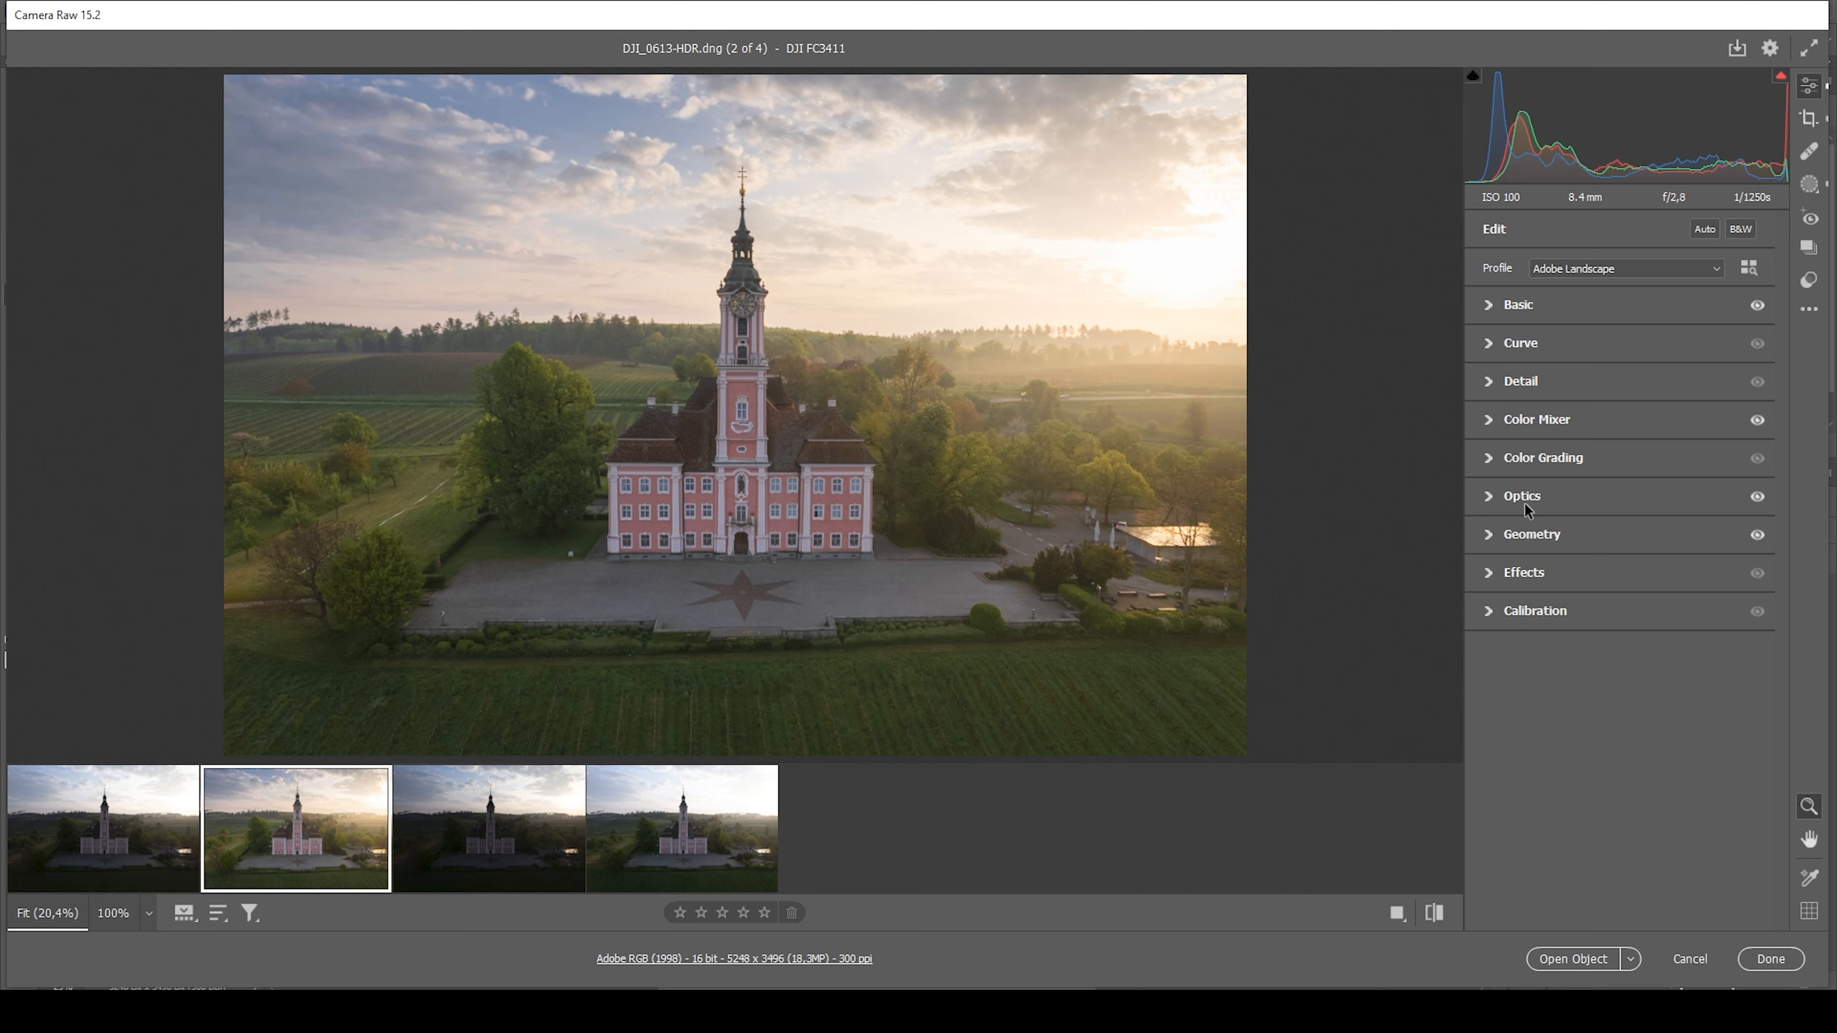
Color grade the Highlights with Hue 39 and Saturation 18, and the Midtones with Hue 27 and Saturation 8
click(1490, 459)
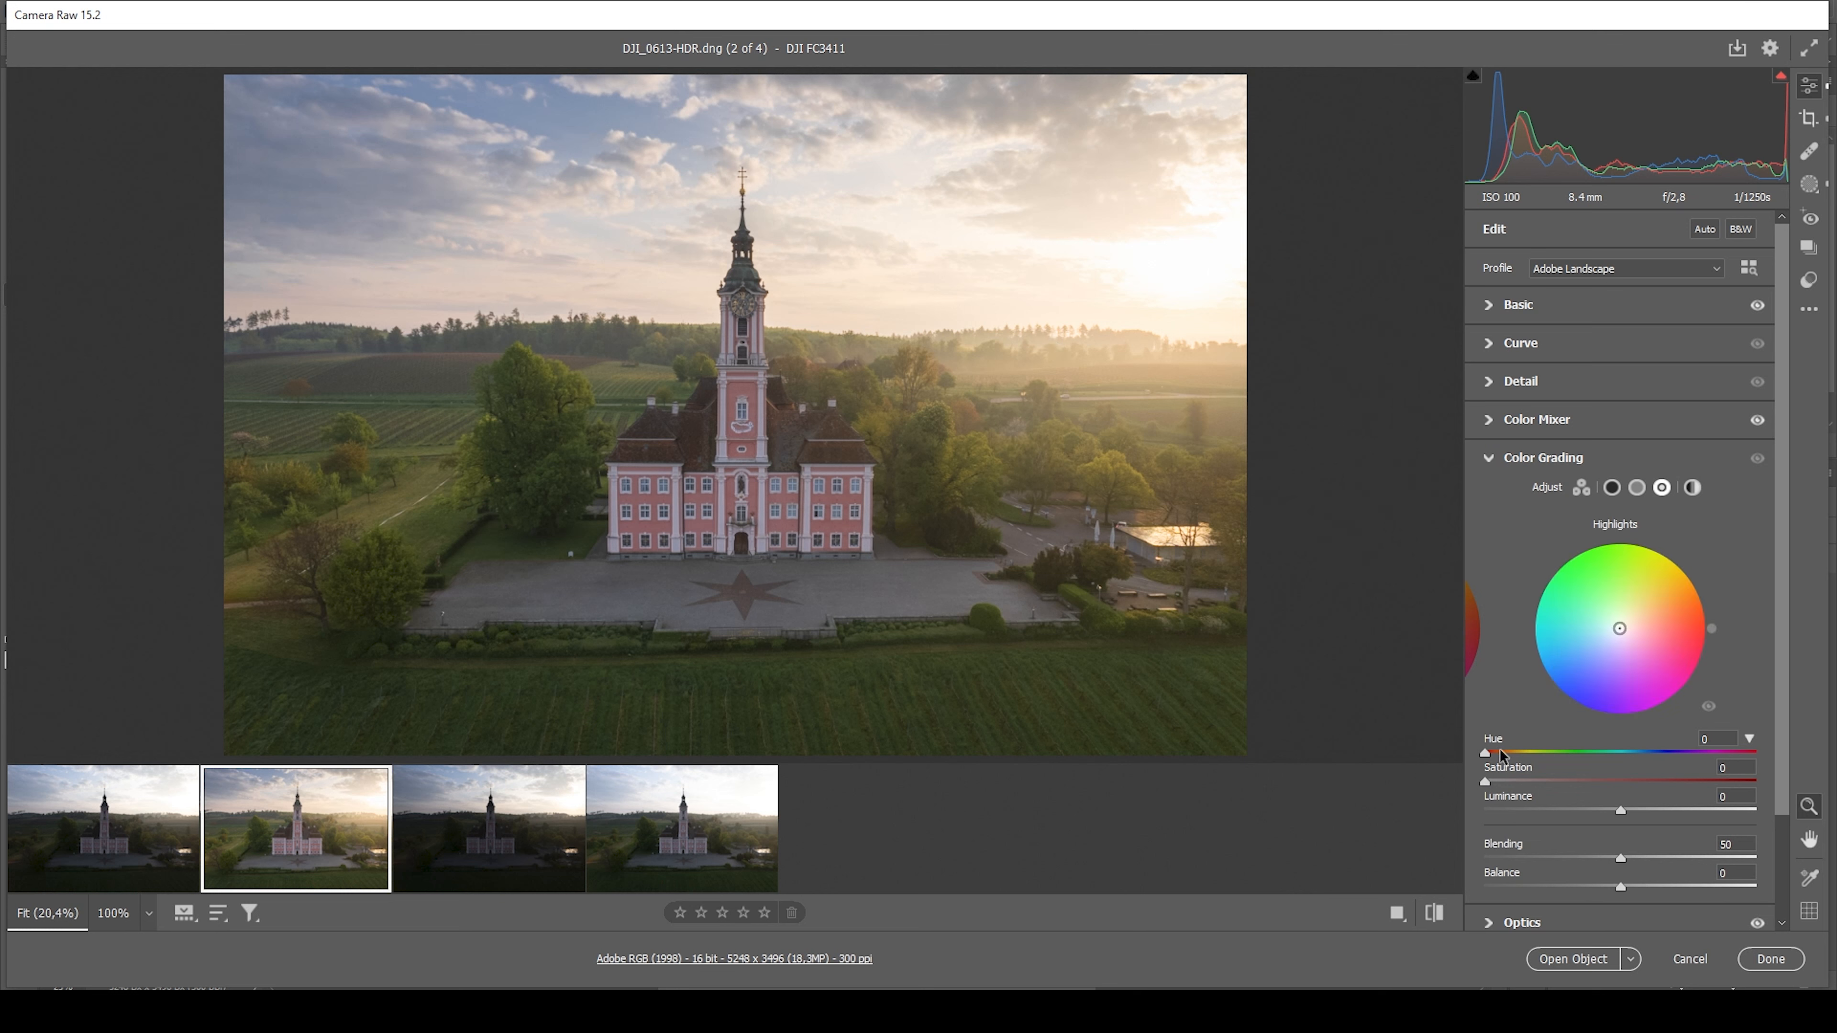
drag(1484, 753, 1533, 785)
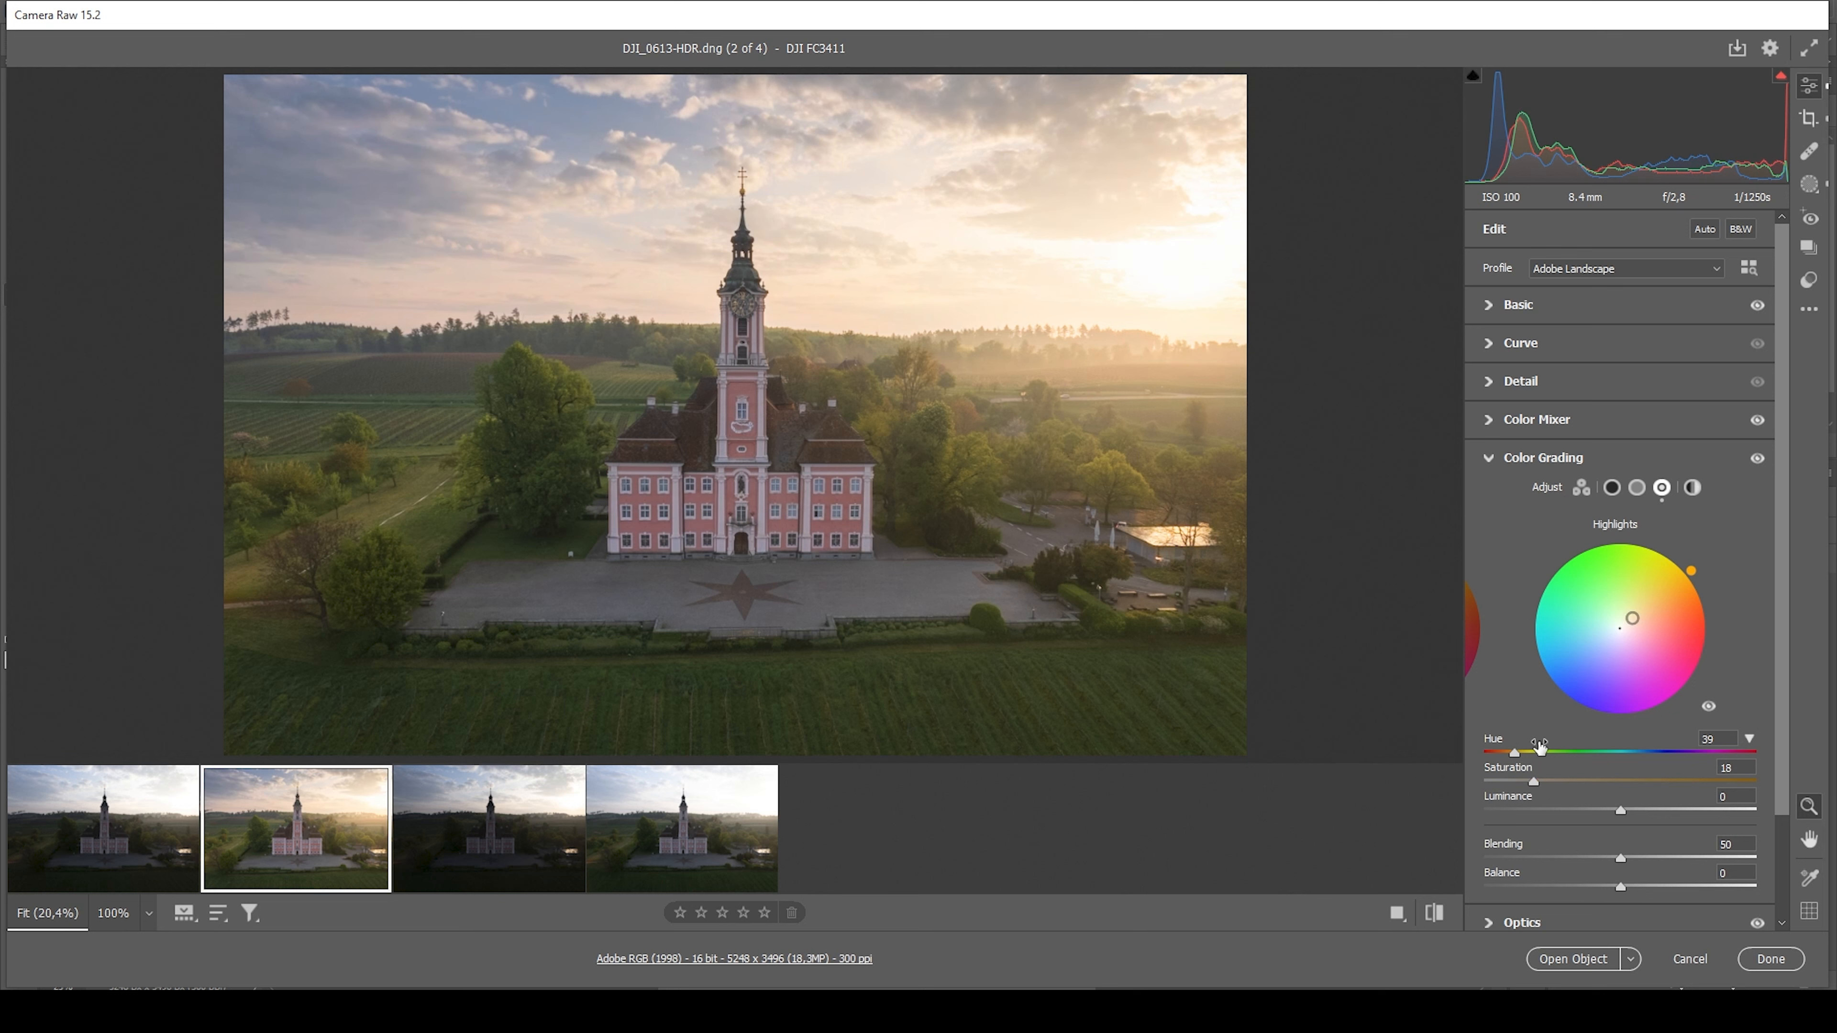
click(1638, 488)
mouse_move(1487, 754)
mouse_down()
mouse_move(1510, 757)
mouse_move(1505, 785)
mouse_up()
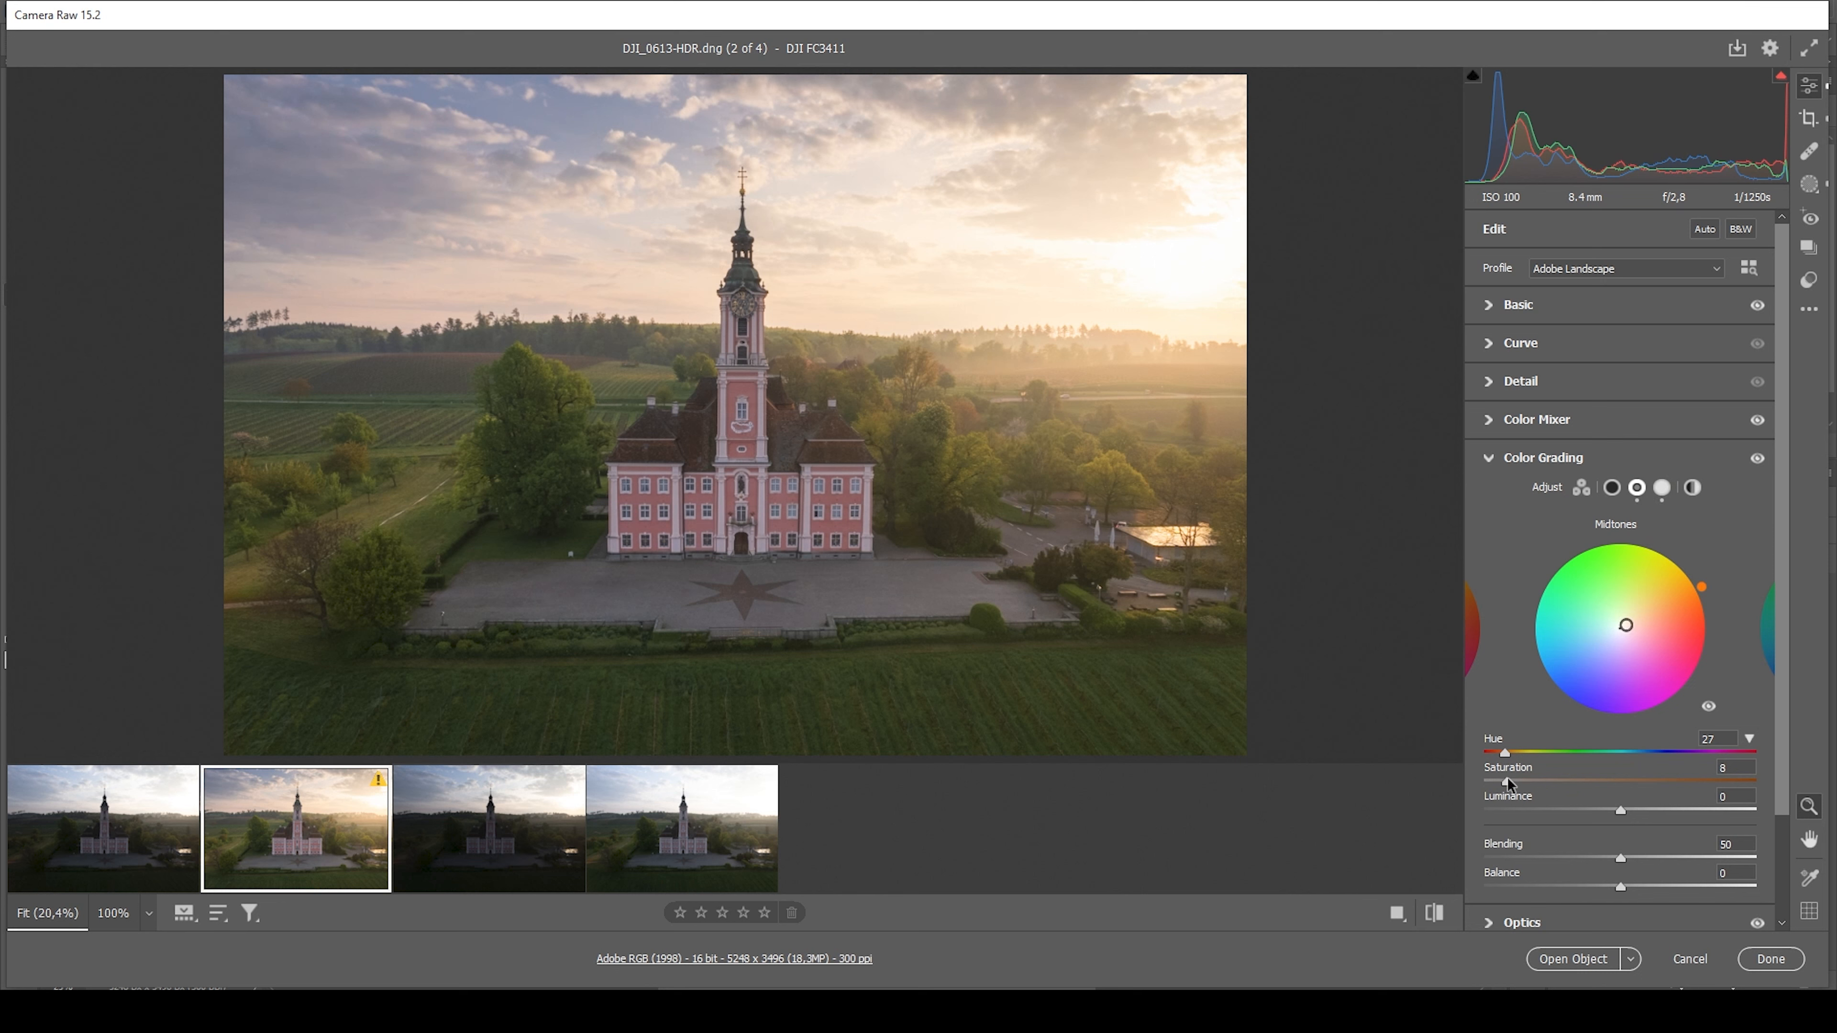
click(1489, 459)
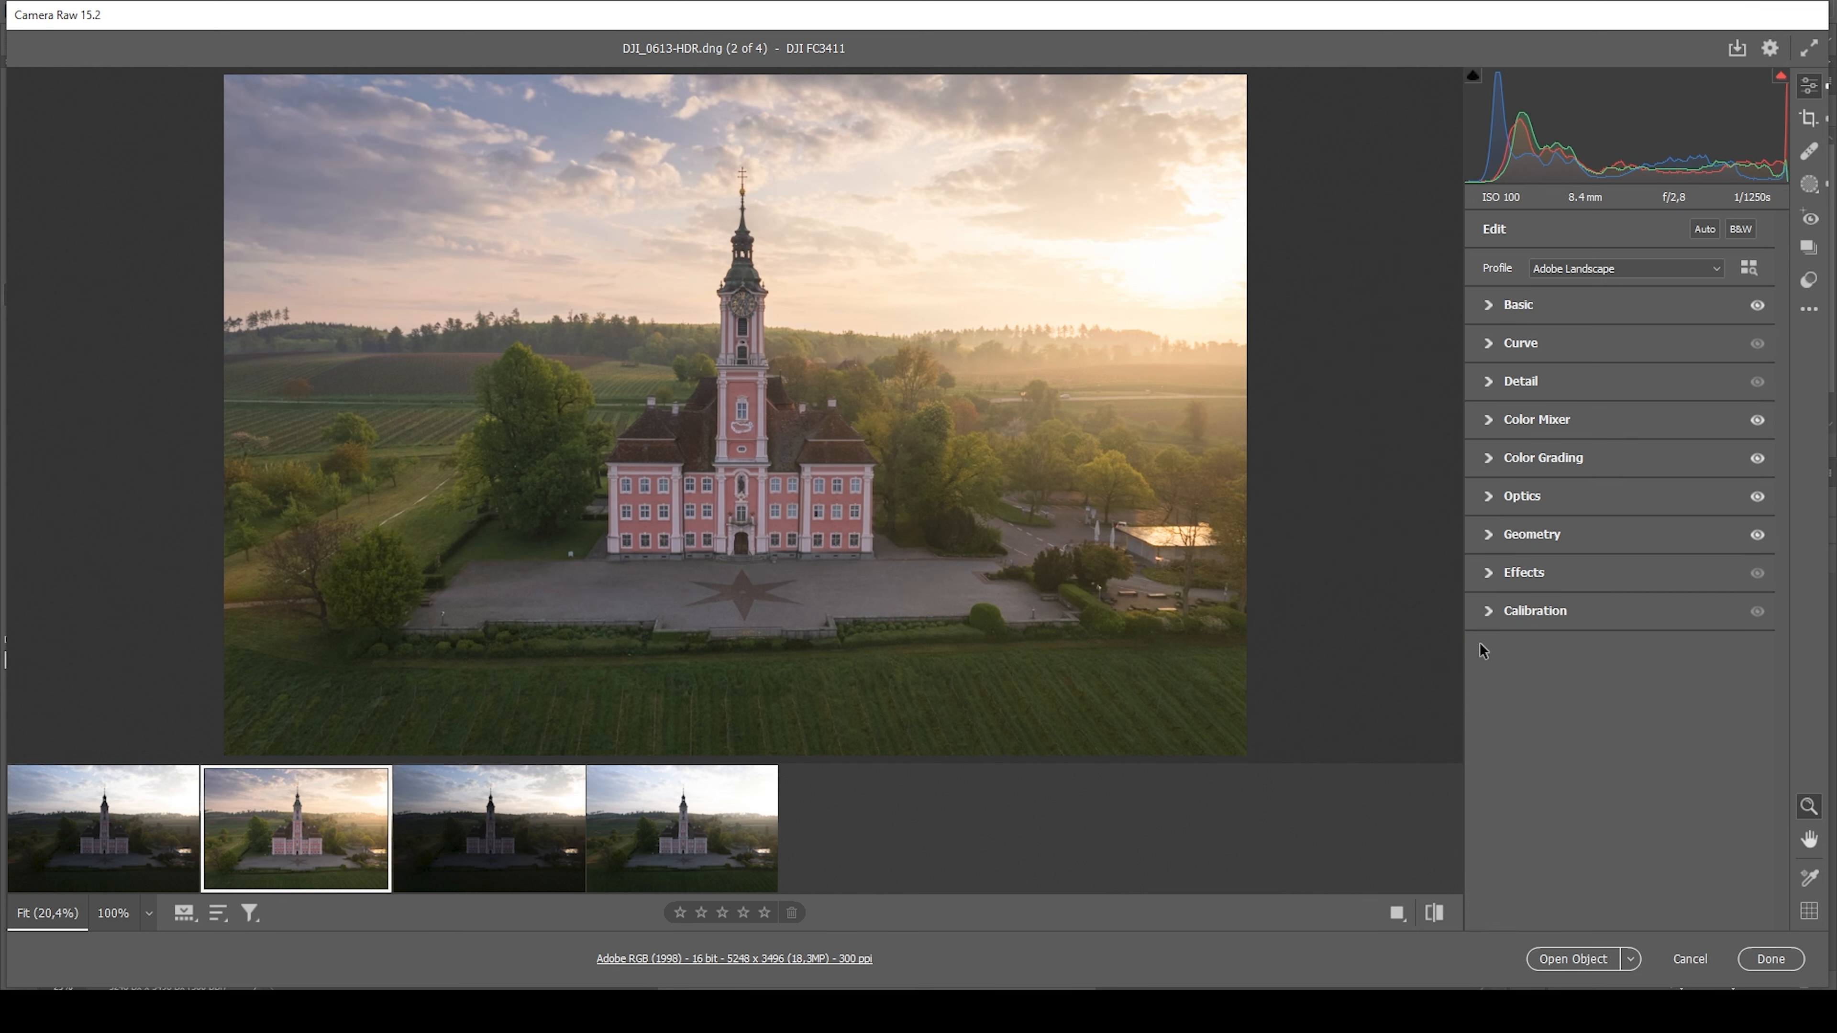
In Calibration, lower the Blue Primary Hue slightly and raise the Blue Primary Saturation moderately
click(1492, 613)
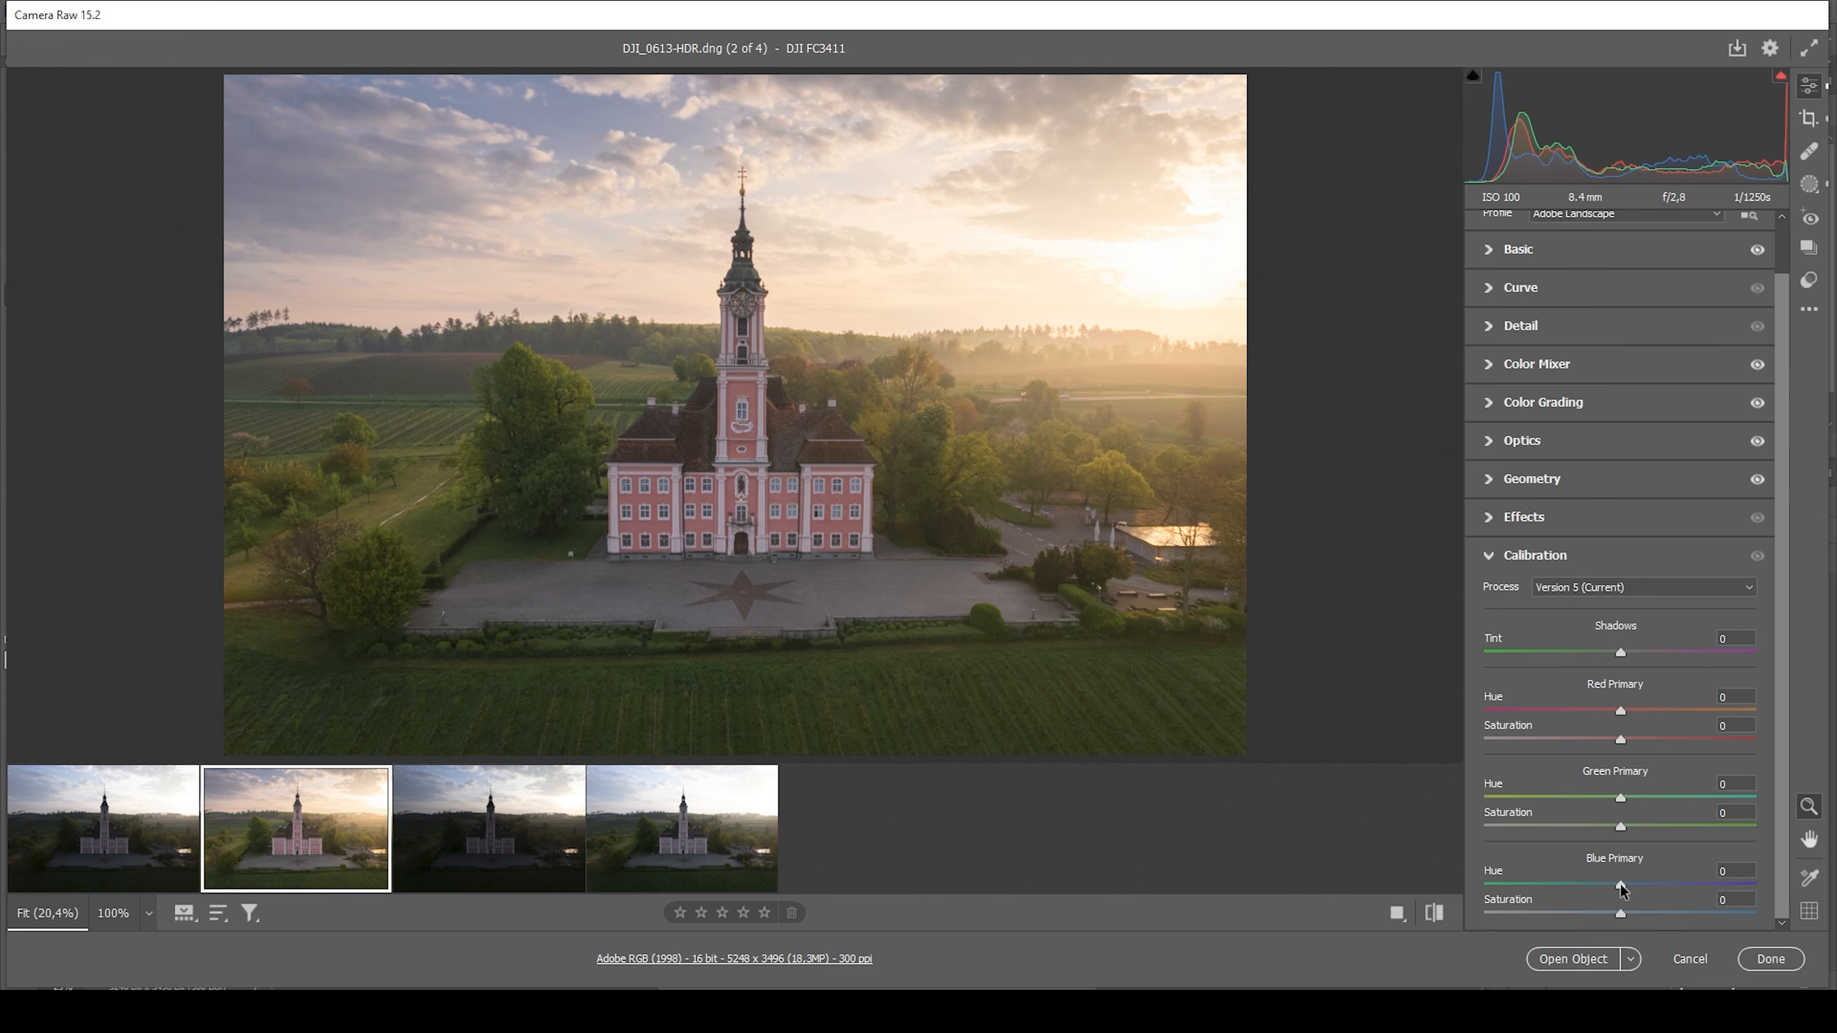
drag(1622, 890, 1616, 890)
drag(1614, 886, 1644, 917)
click(1617, 555)
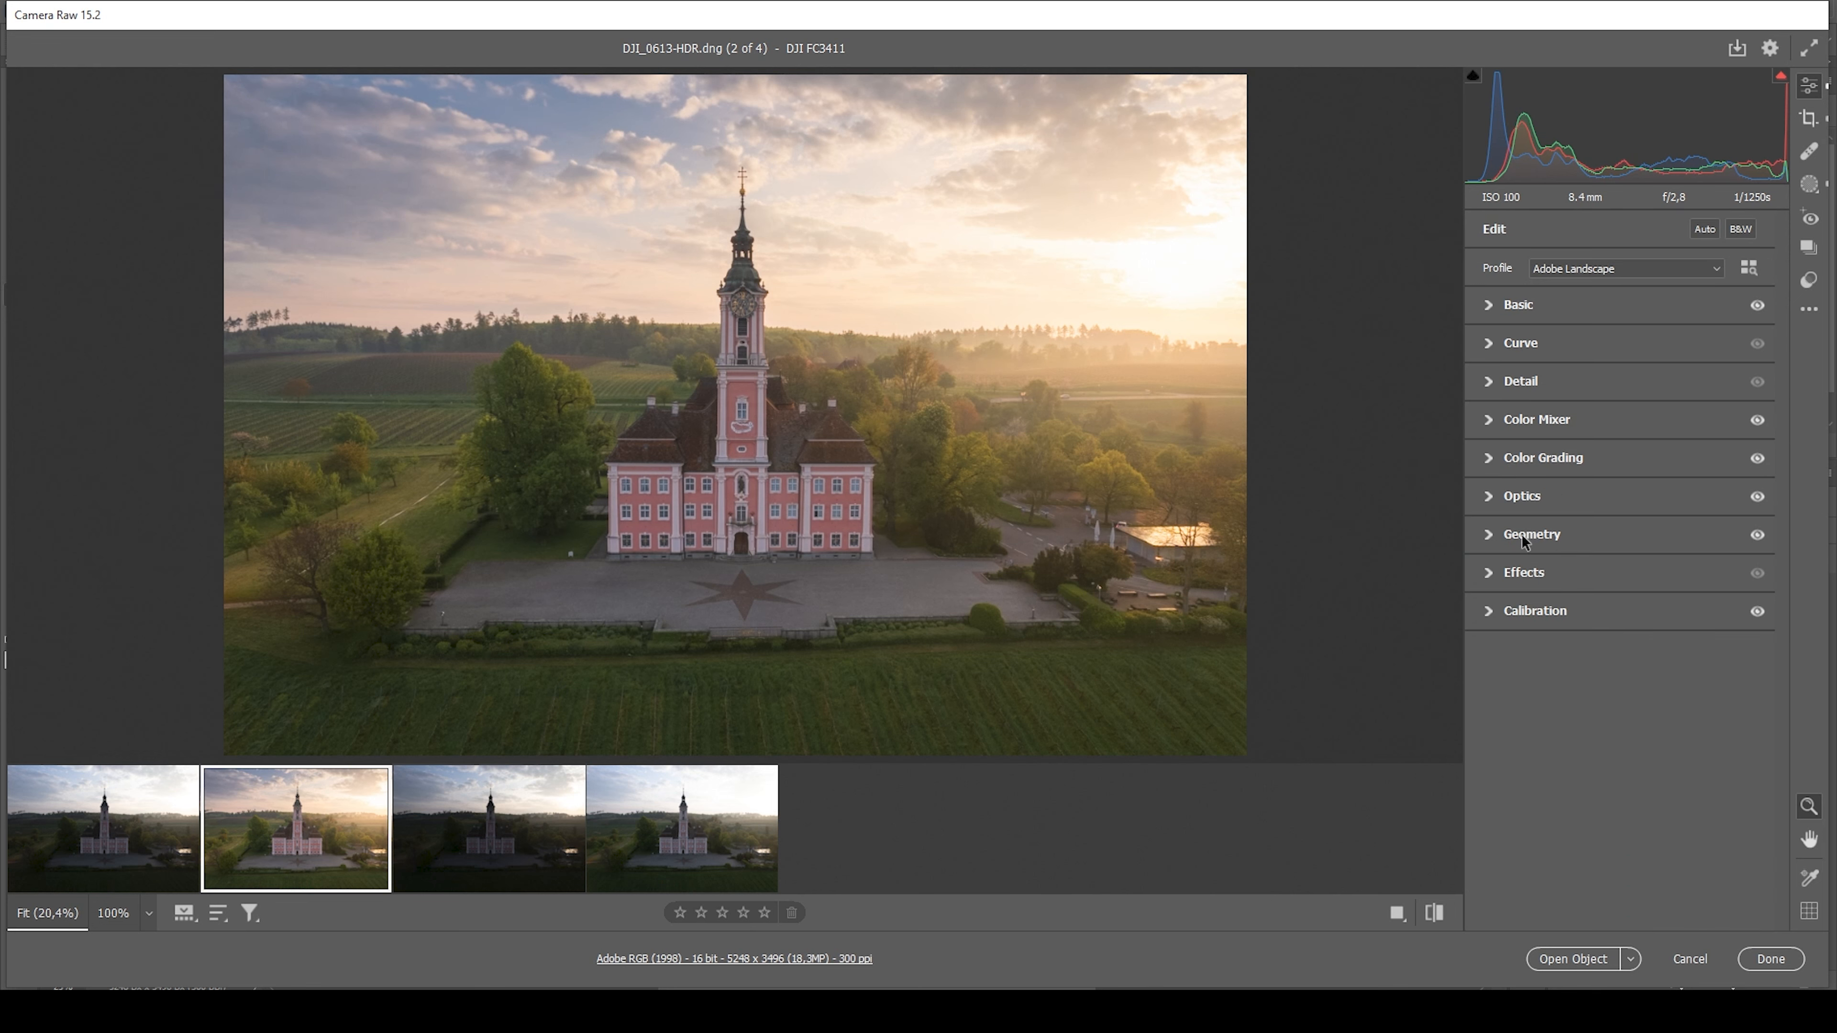
Sharpen the photo with Sharpening 68, Radius 0.5, Detail 100 and Masking 85
click(1488, 382)
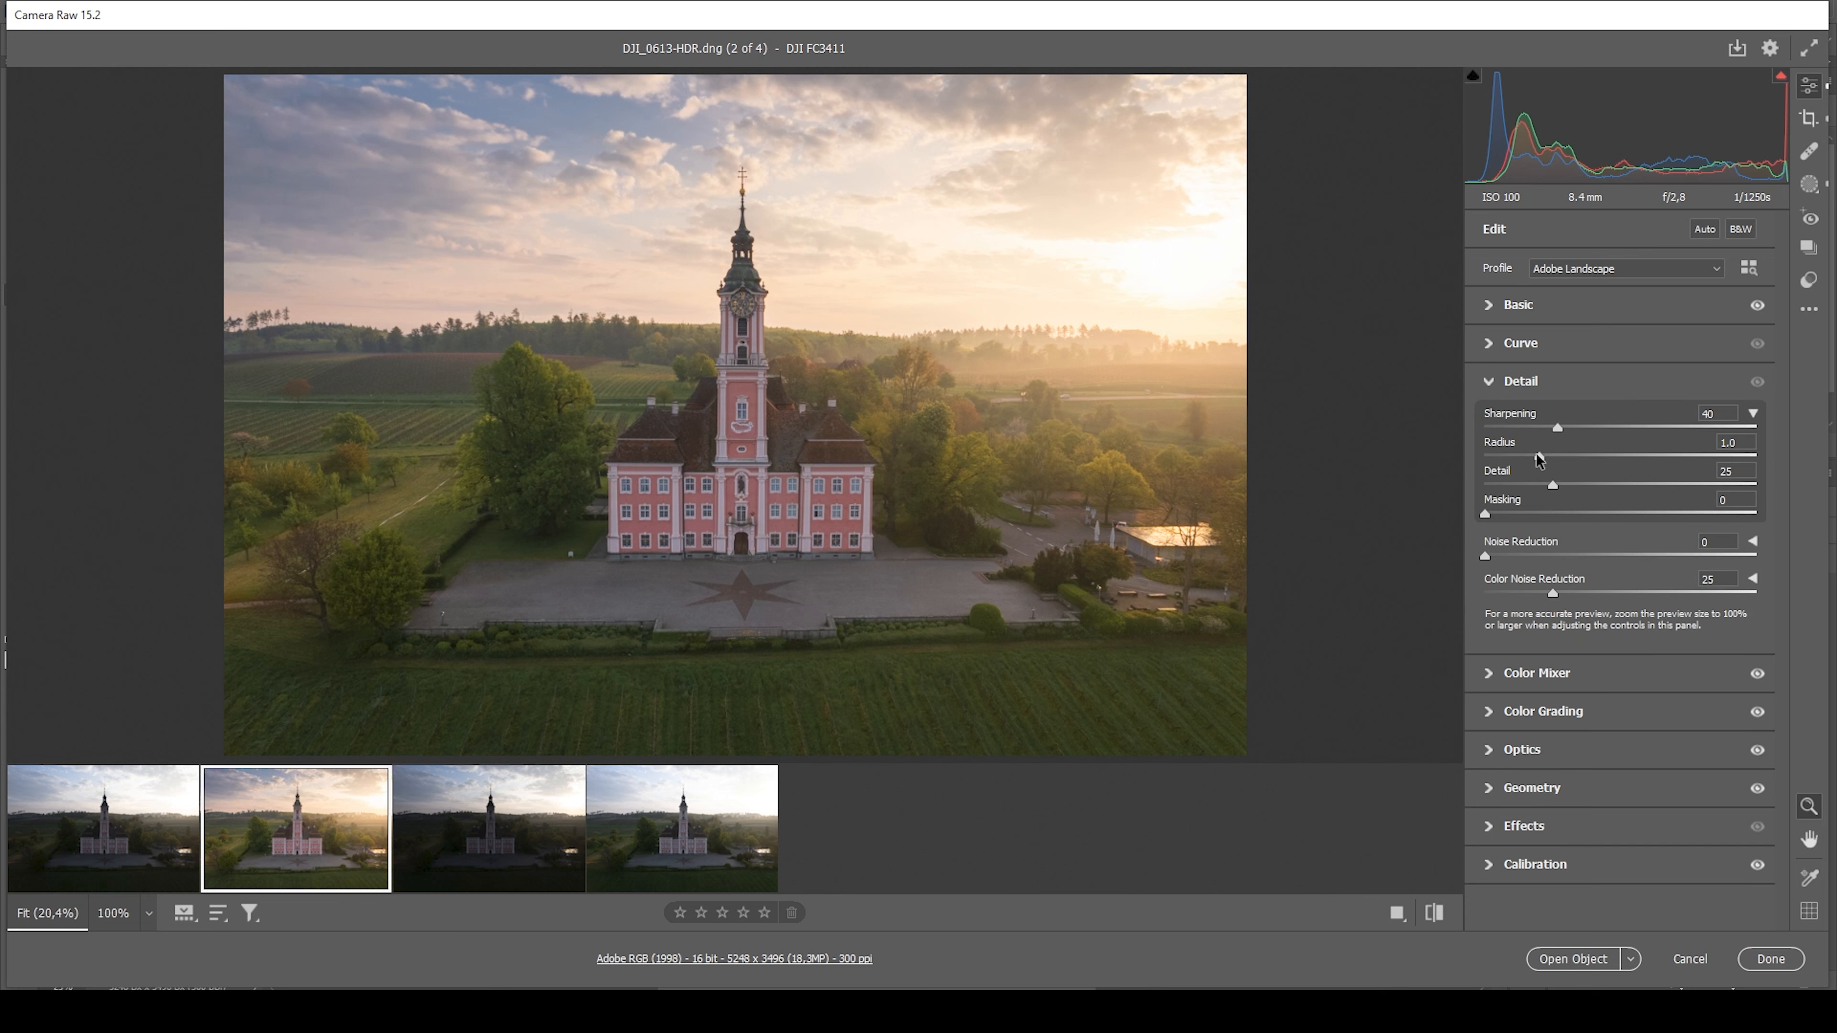
drag(1542, 458, 1416, 460)
drag(1554, 485, 1736, 501)
drag(1490, 514, 1719, 518)
drag(1615, 427, 1608, 427)
Compare the edited photo with its default settings and open the edited version in Photoshop
click(1430, 916)
click(1430, 915)
click(1551, 965)
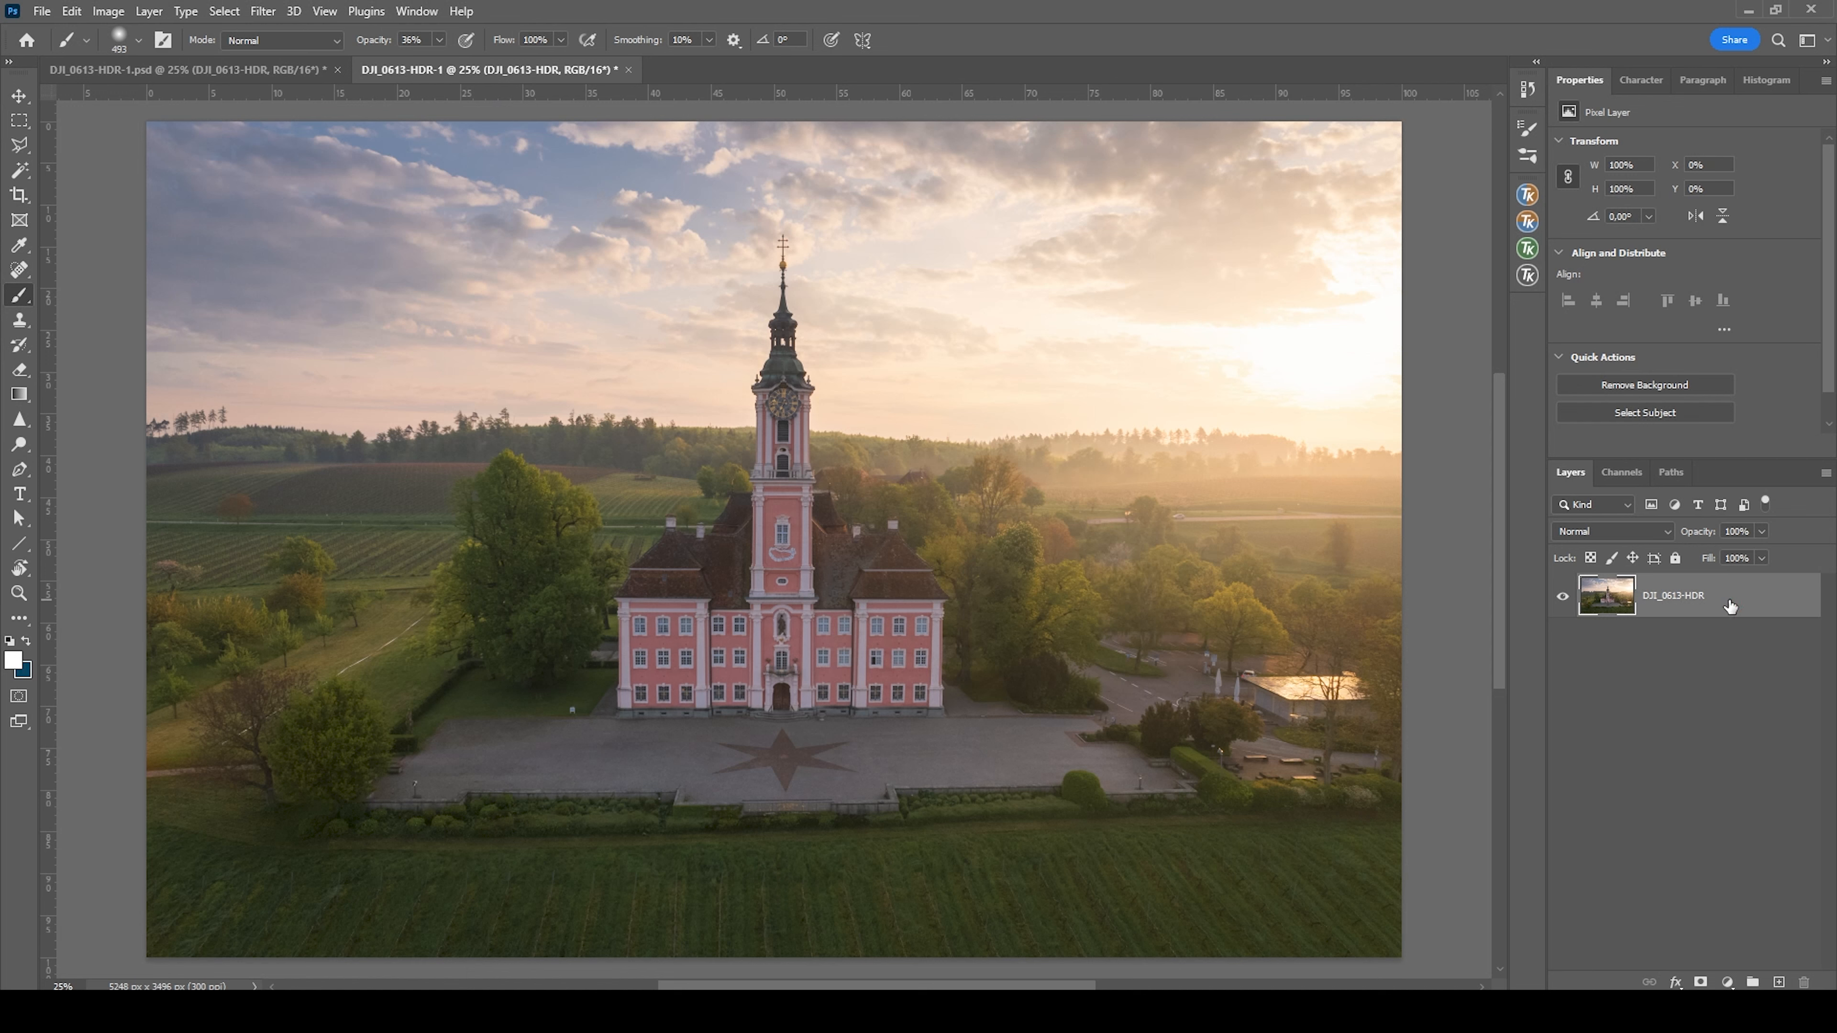
Duplicate the photo layer and warp the copy, nudging its lower-right area slightly downward to level the scene
key(ctrl+j)
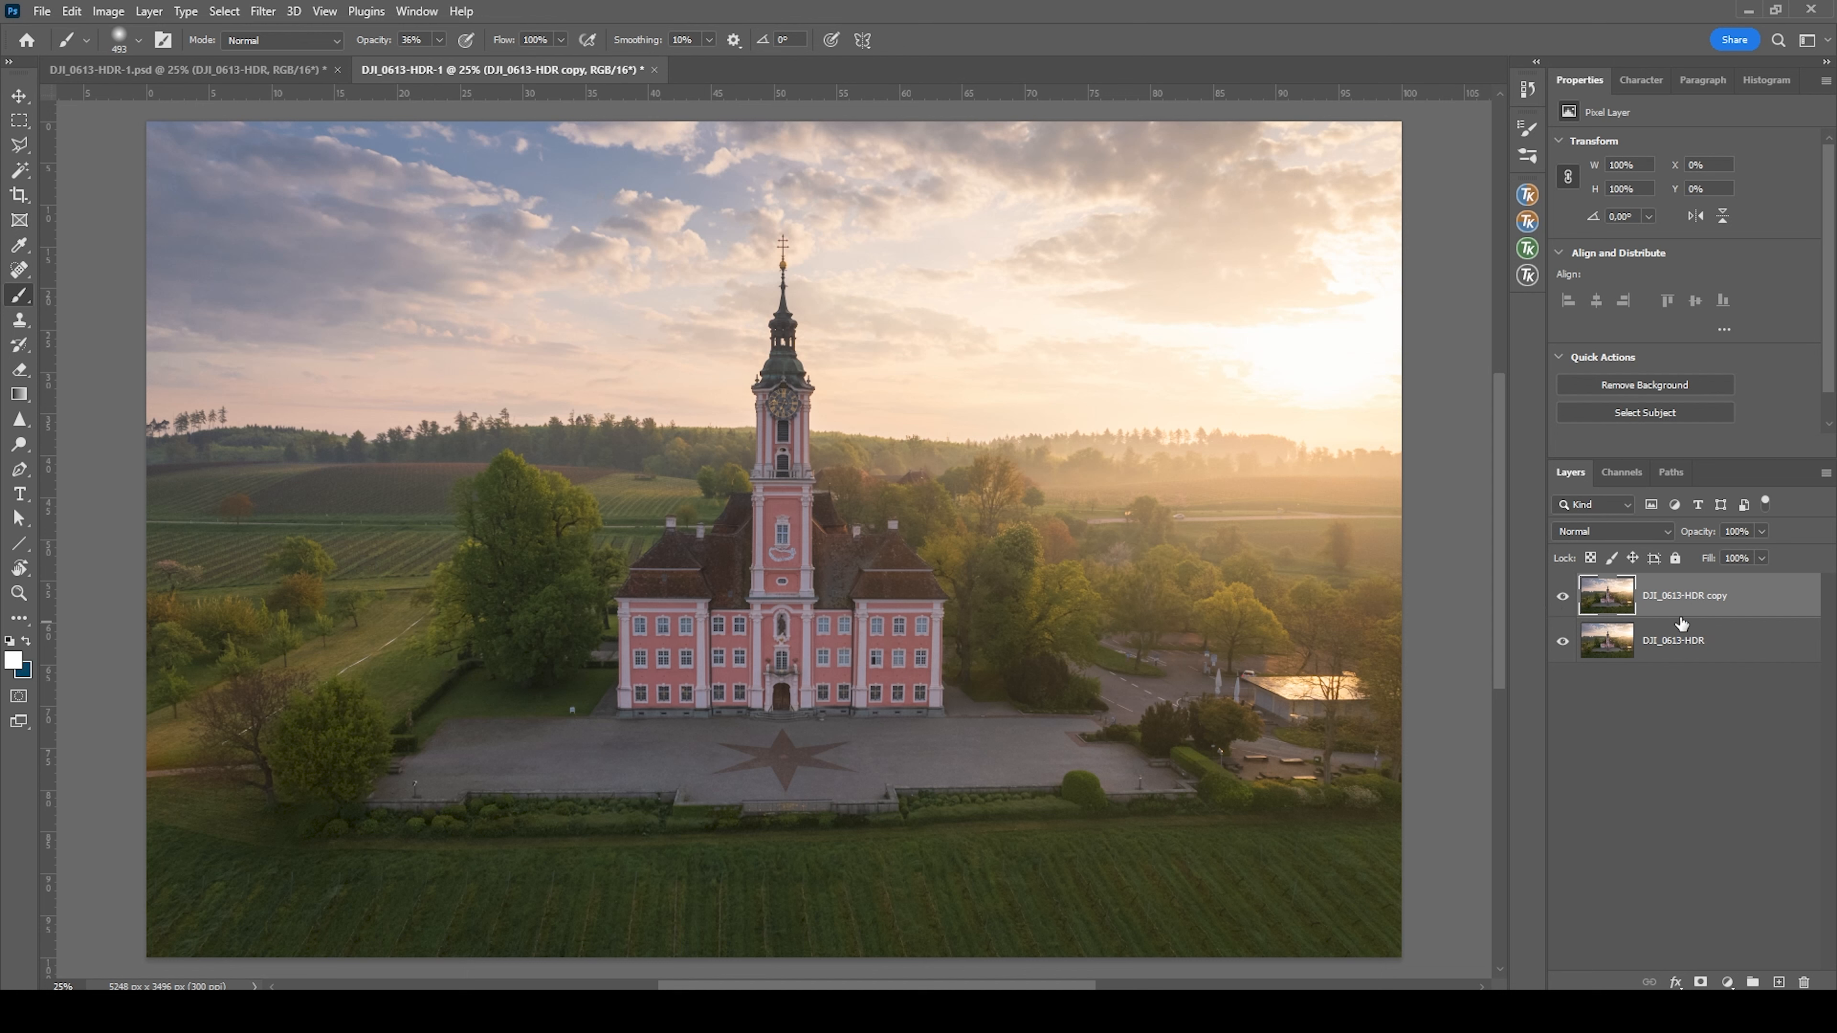
key(ctrl+t)
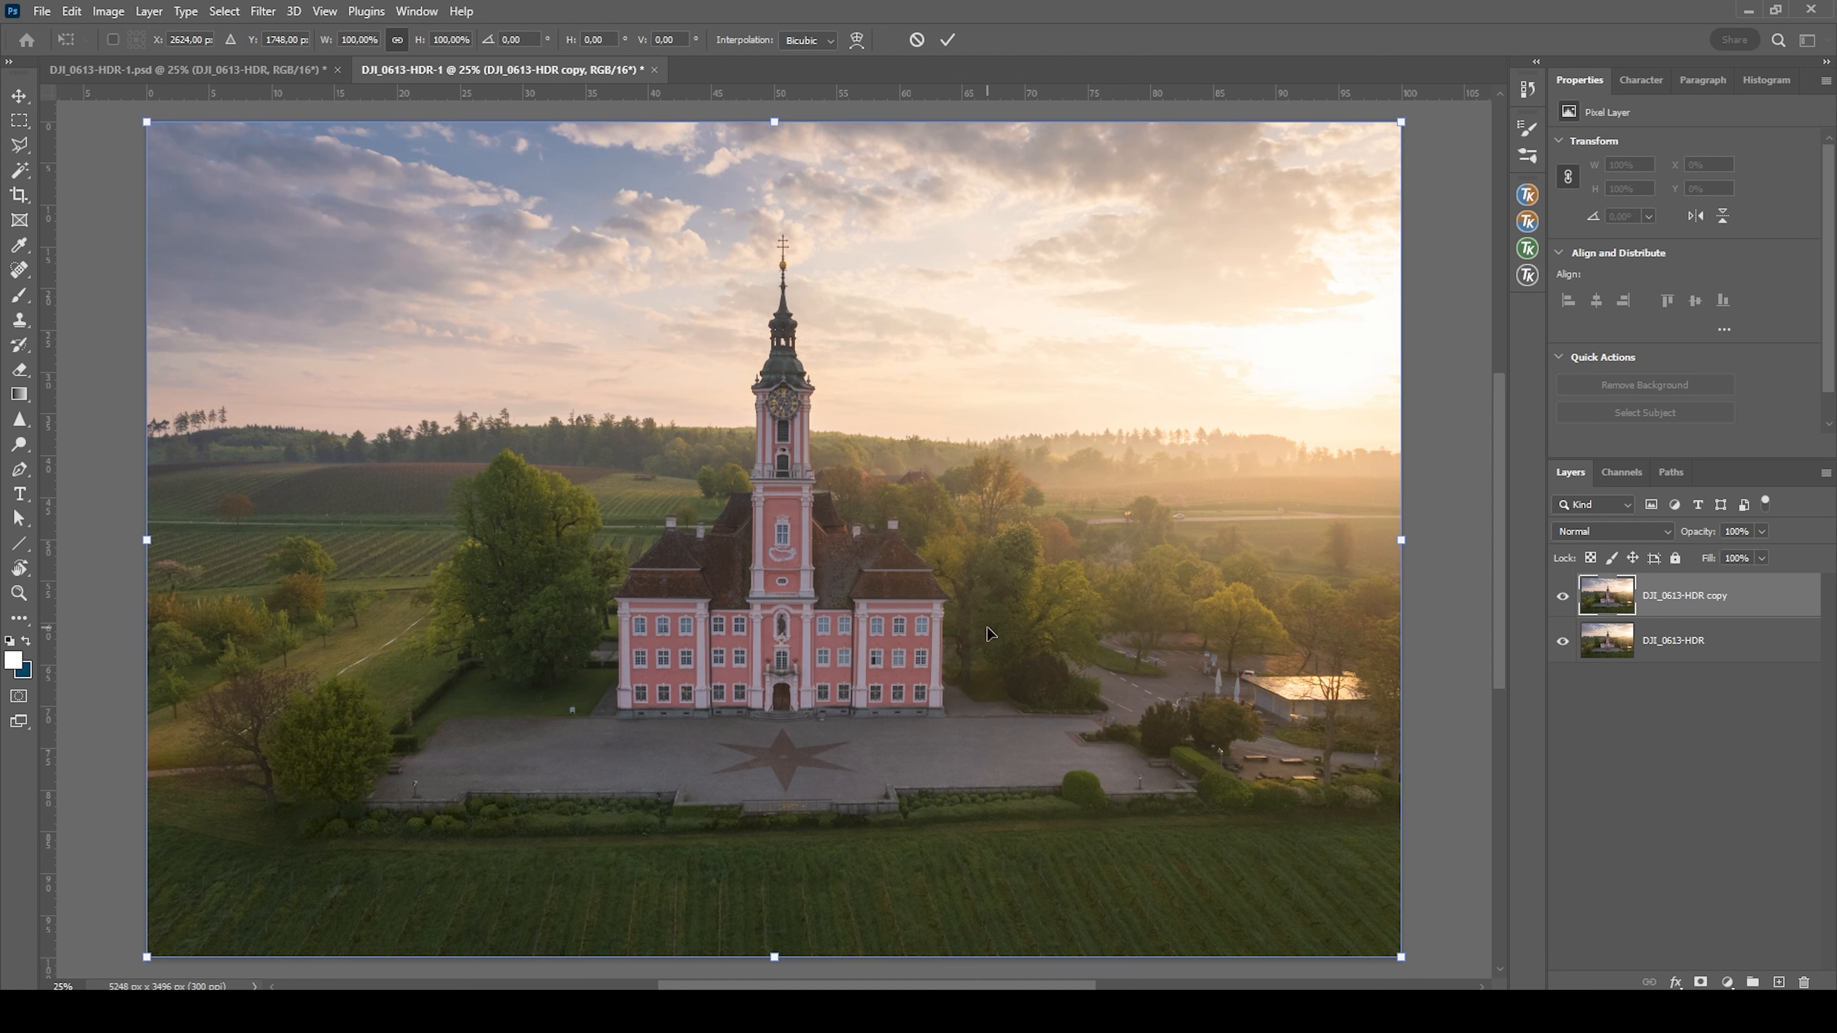
right_click(834, 446)
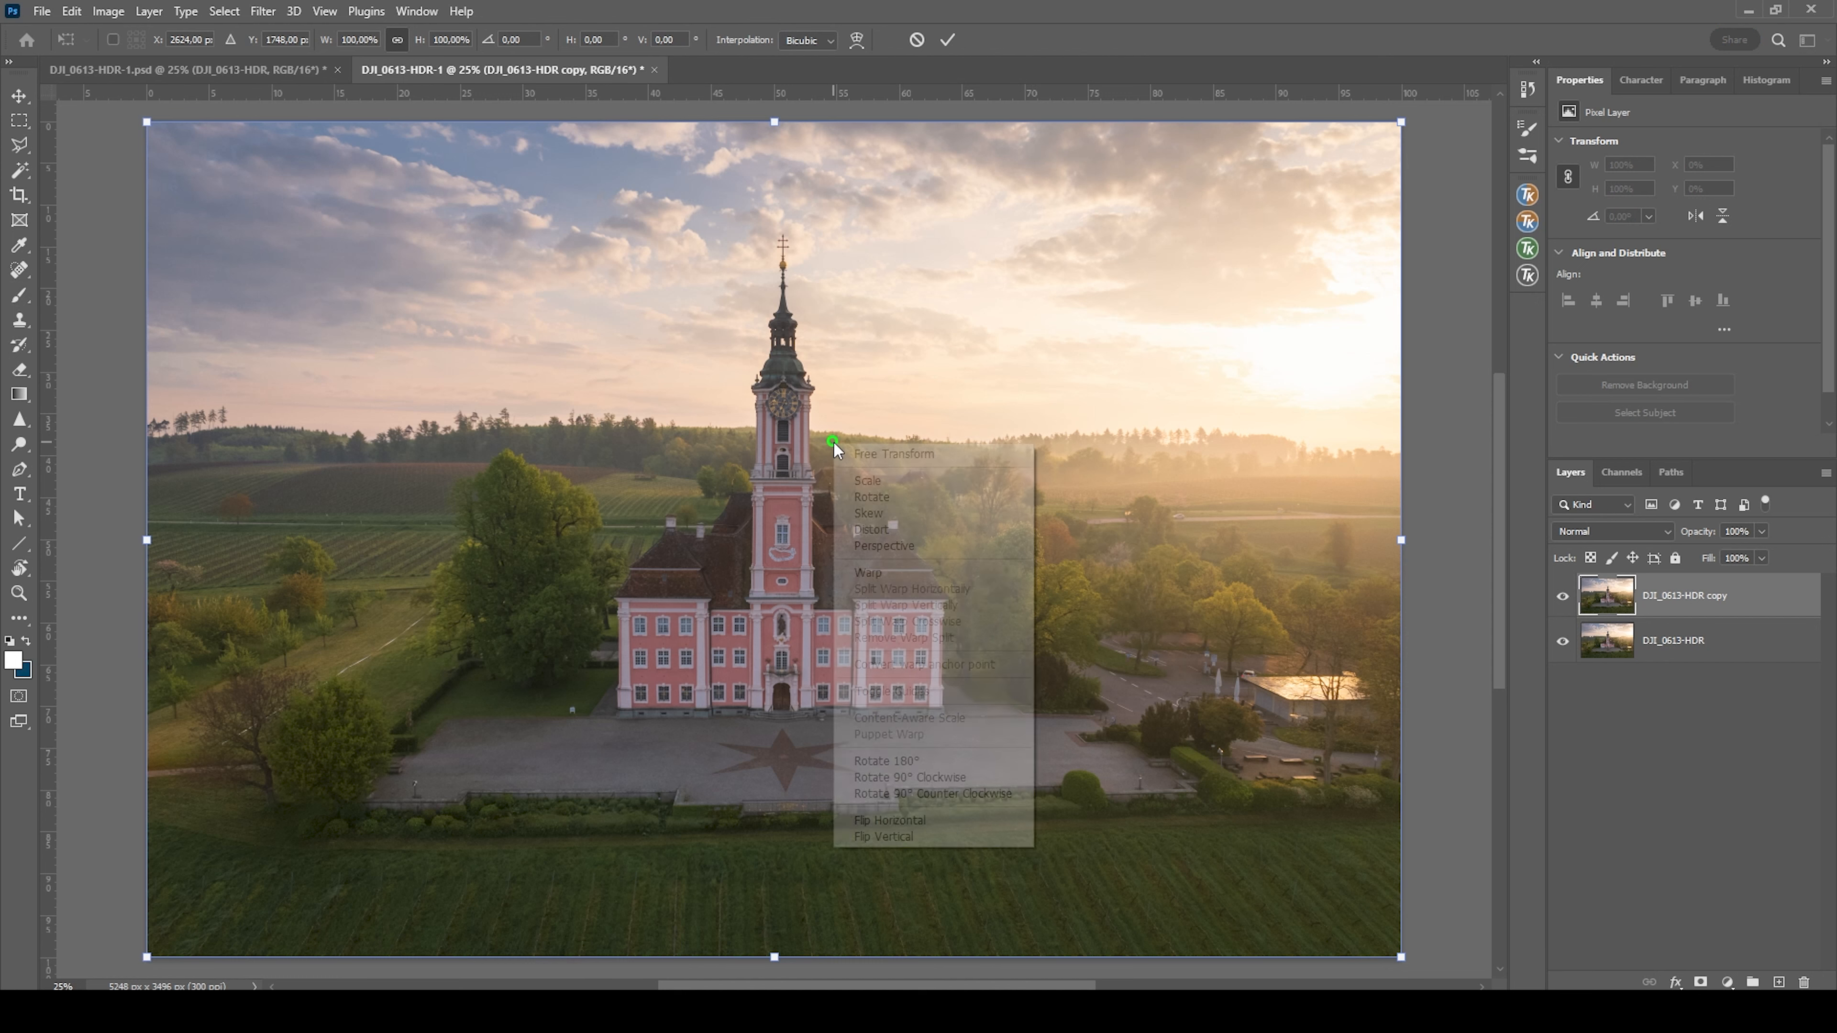
click(917, 573)
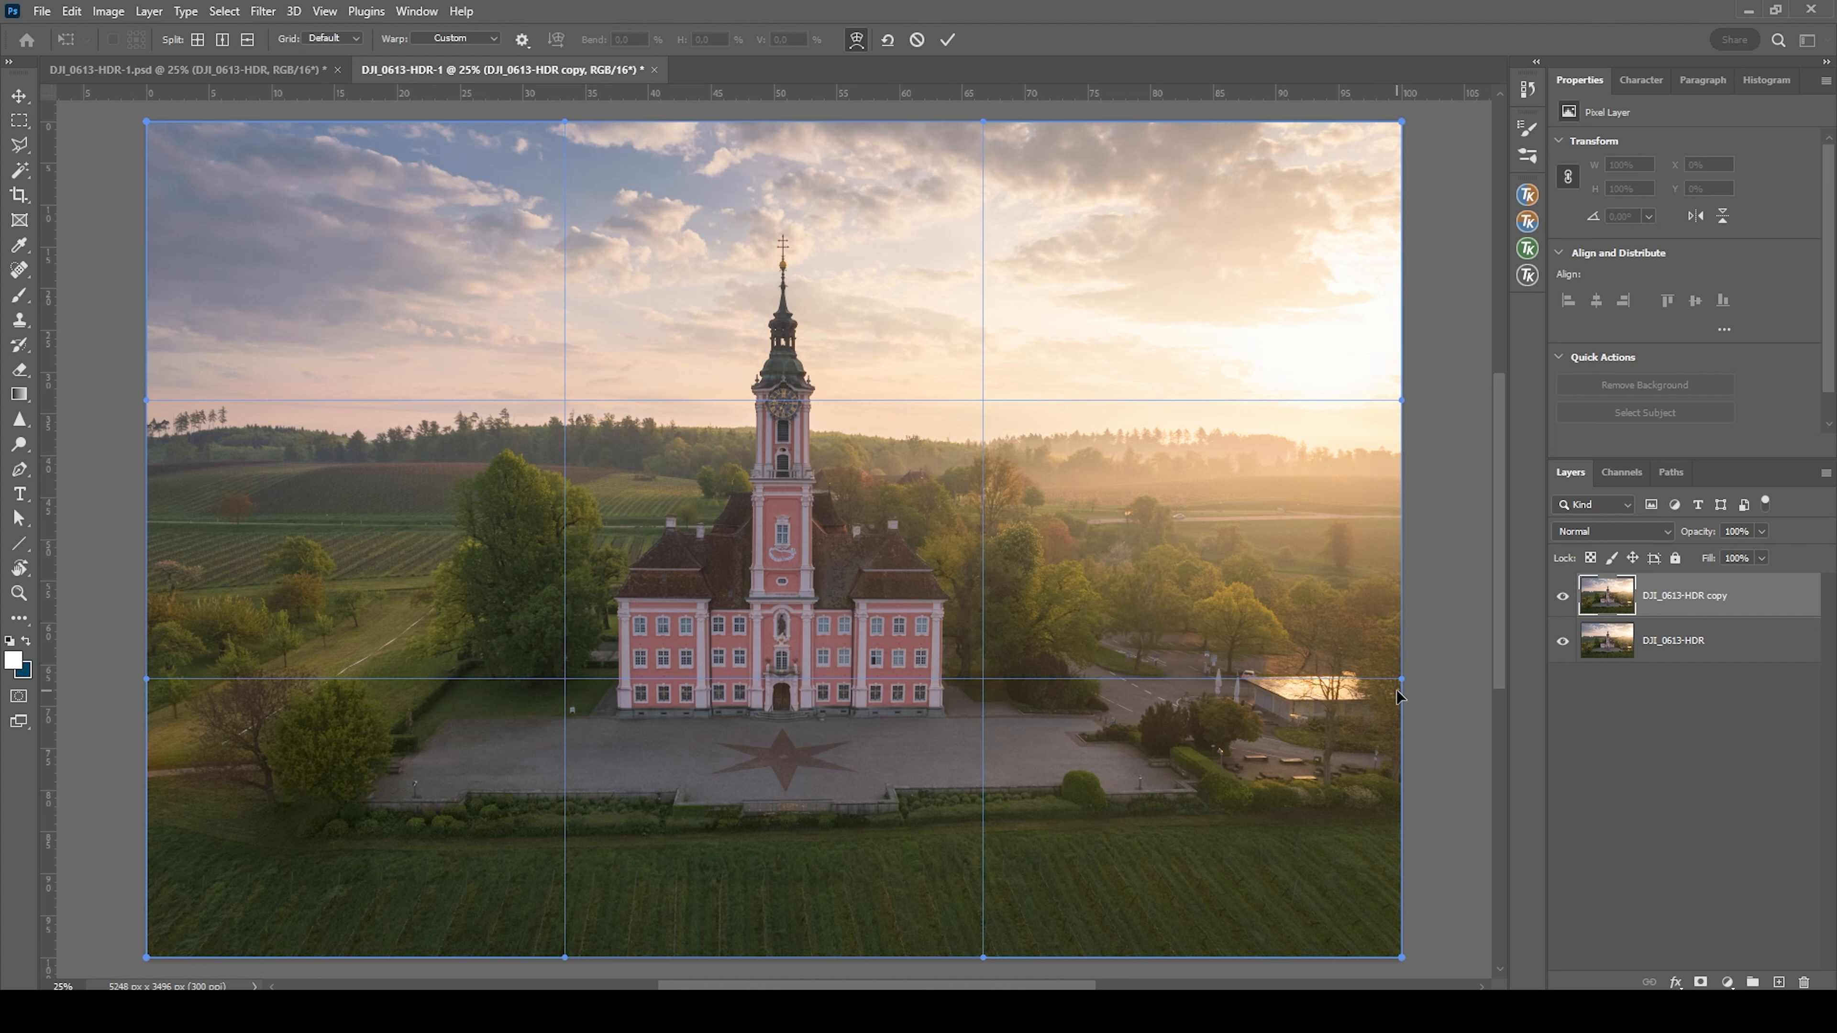
drag(1388, 735, 1392, 739)
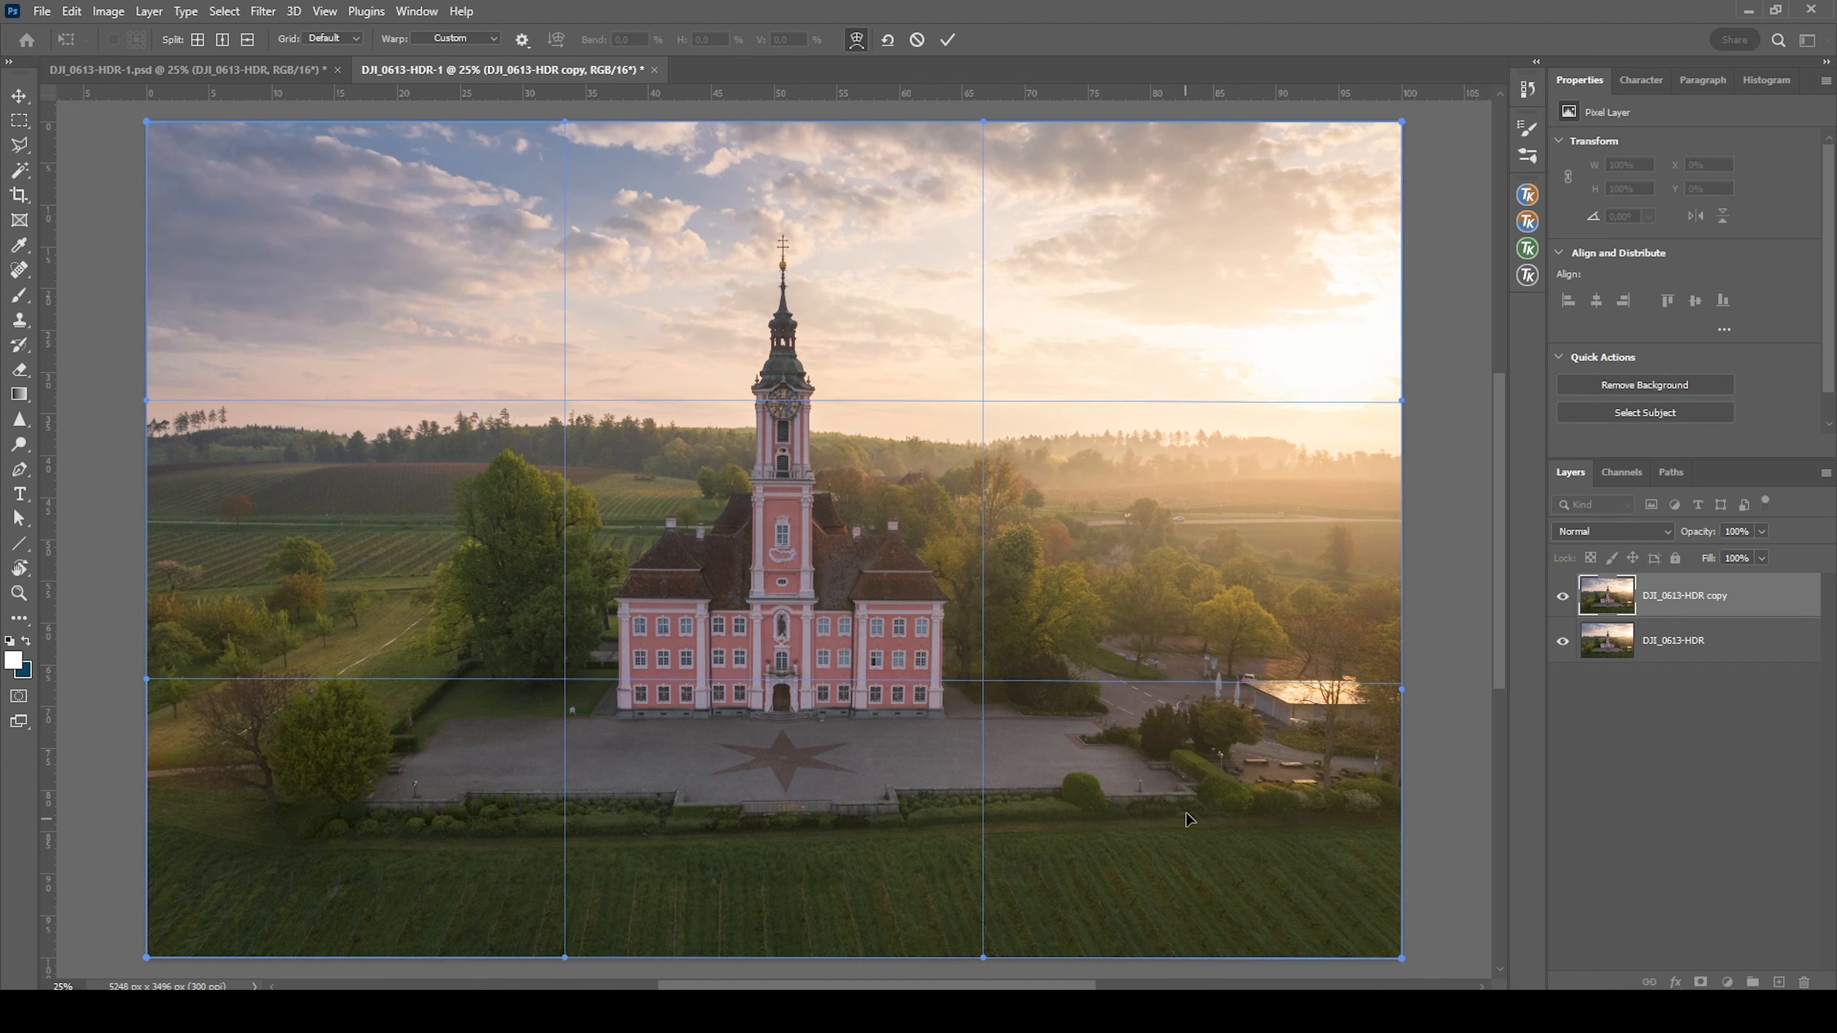
drag(1196, 804, 1197, 807)
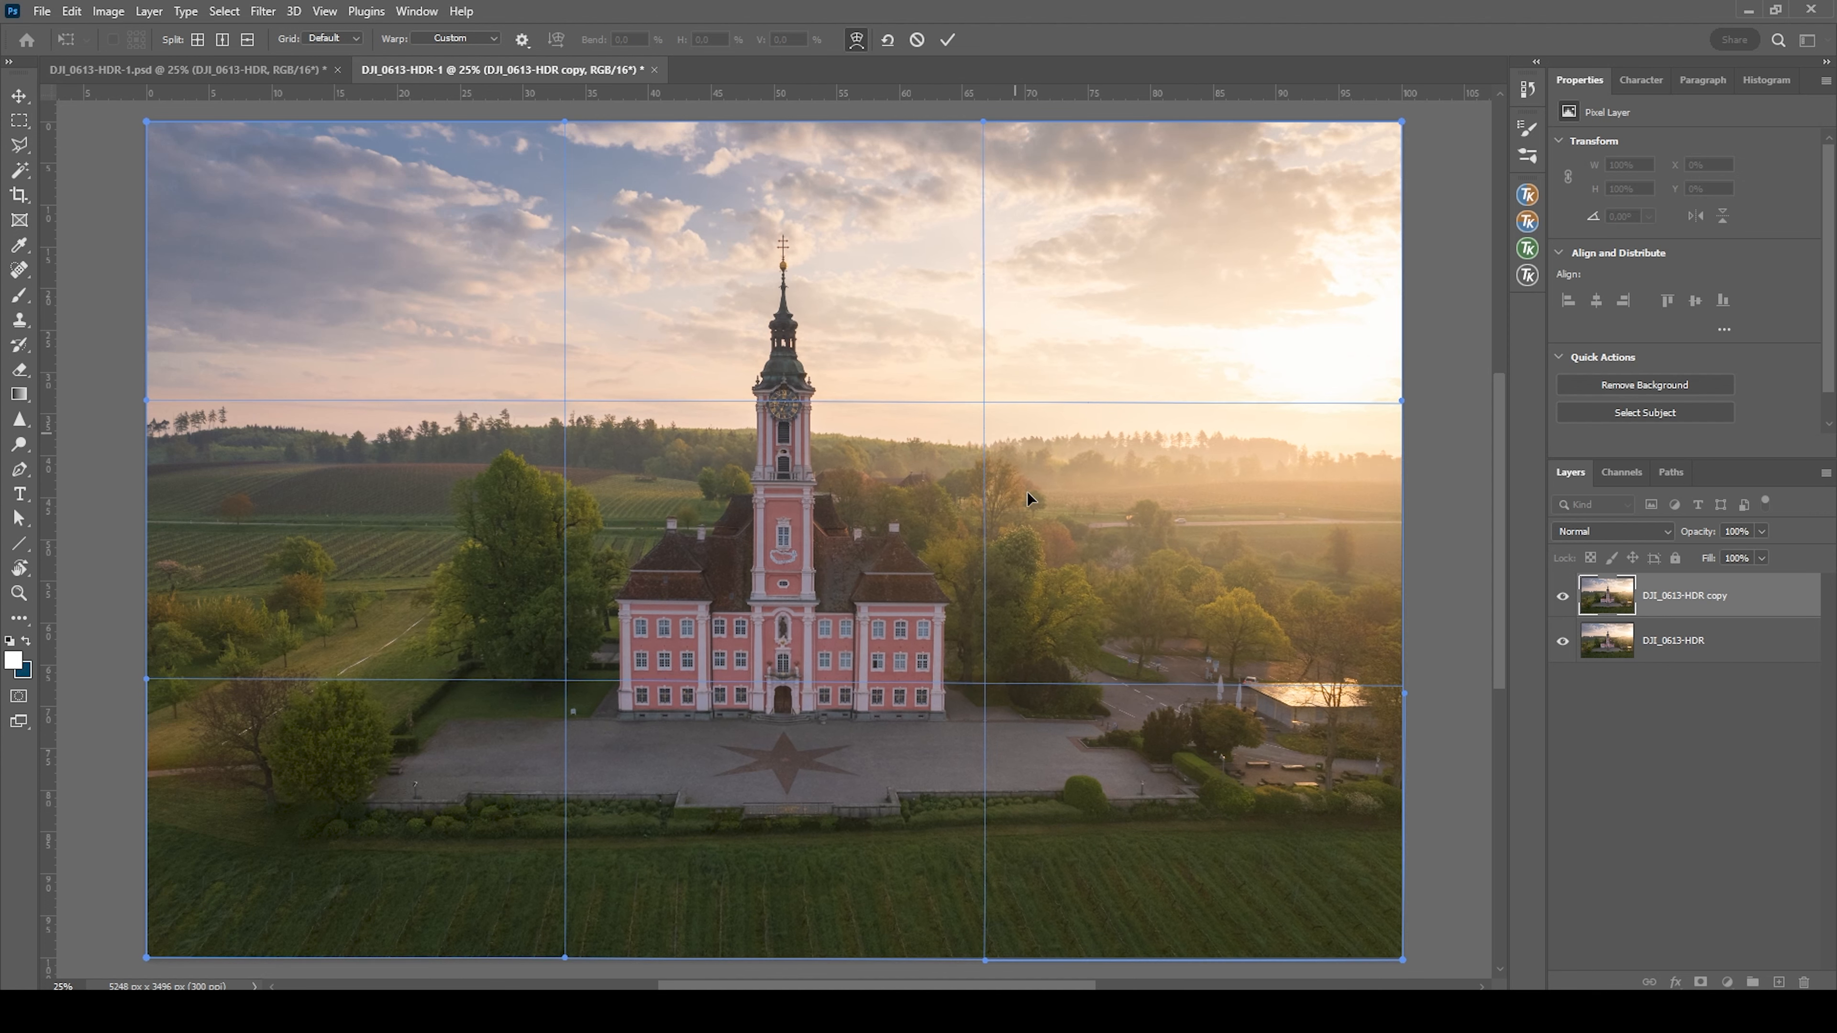
click(947, 40)
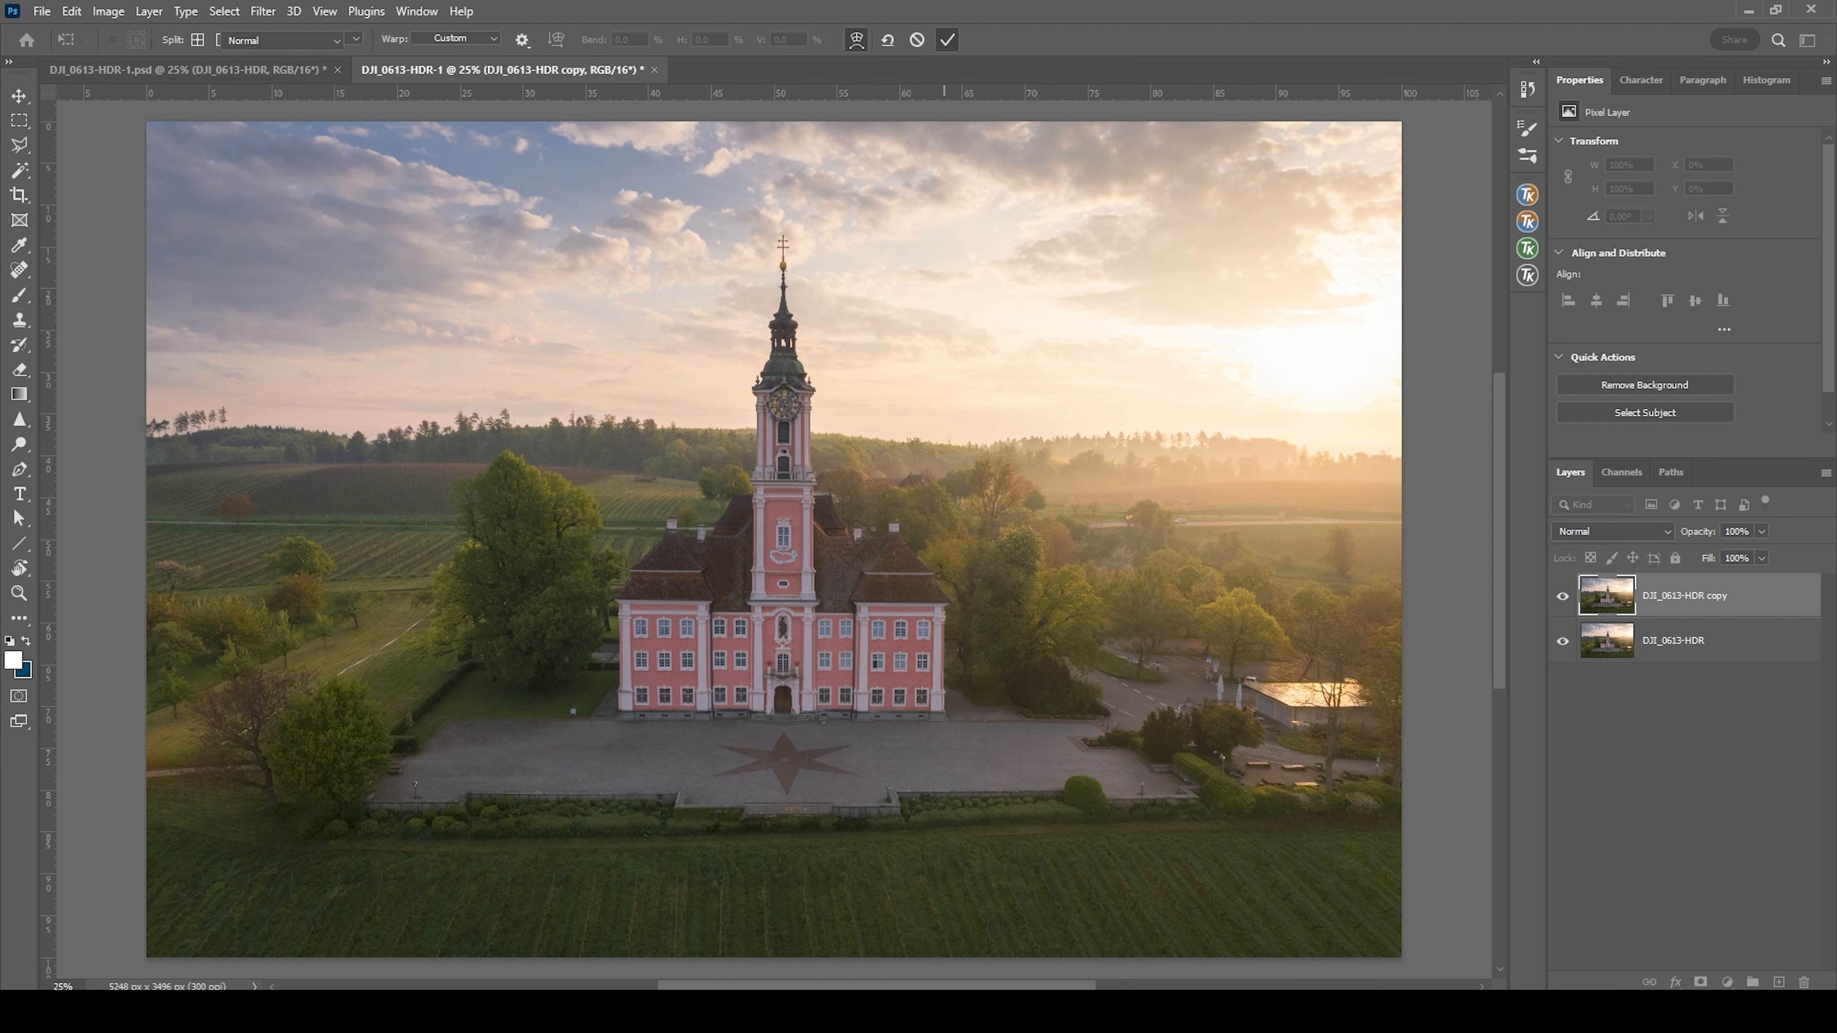
key(b)
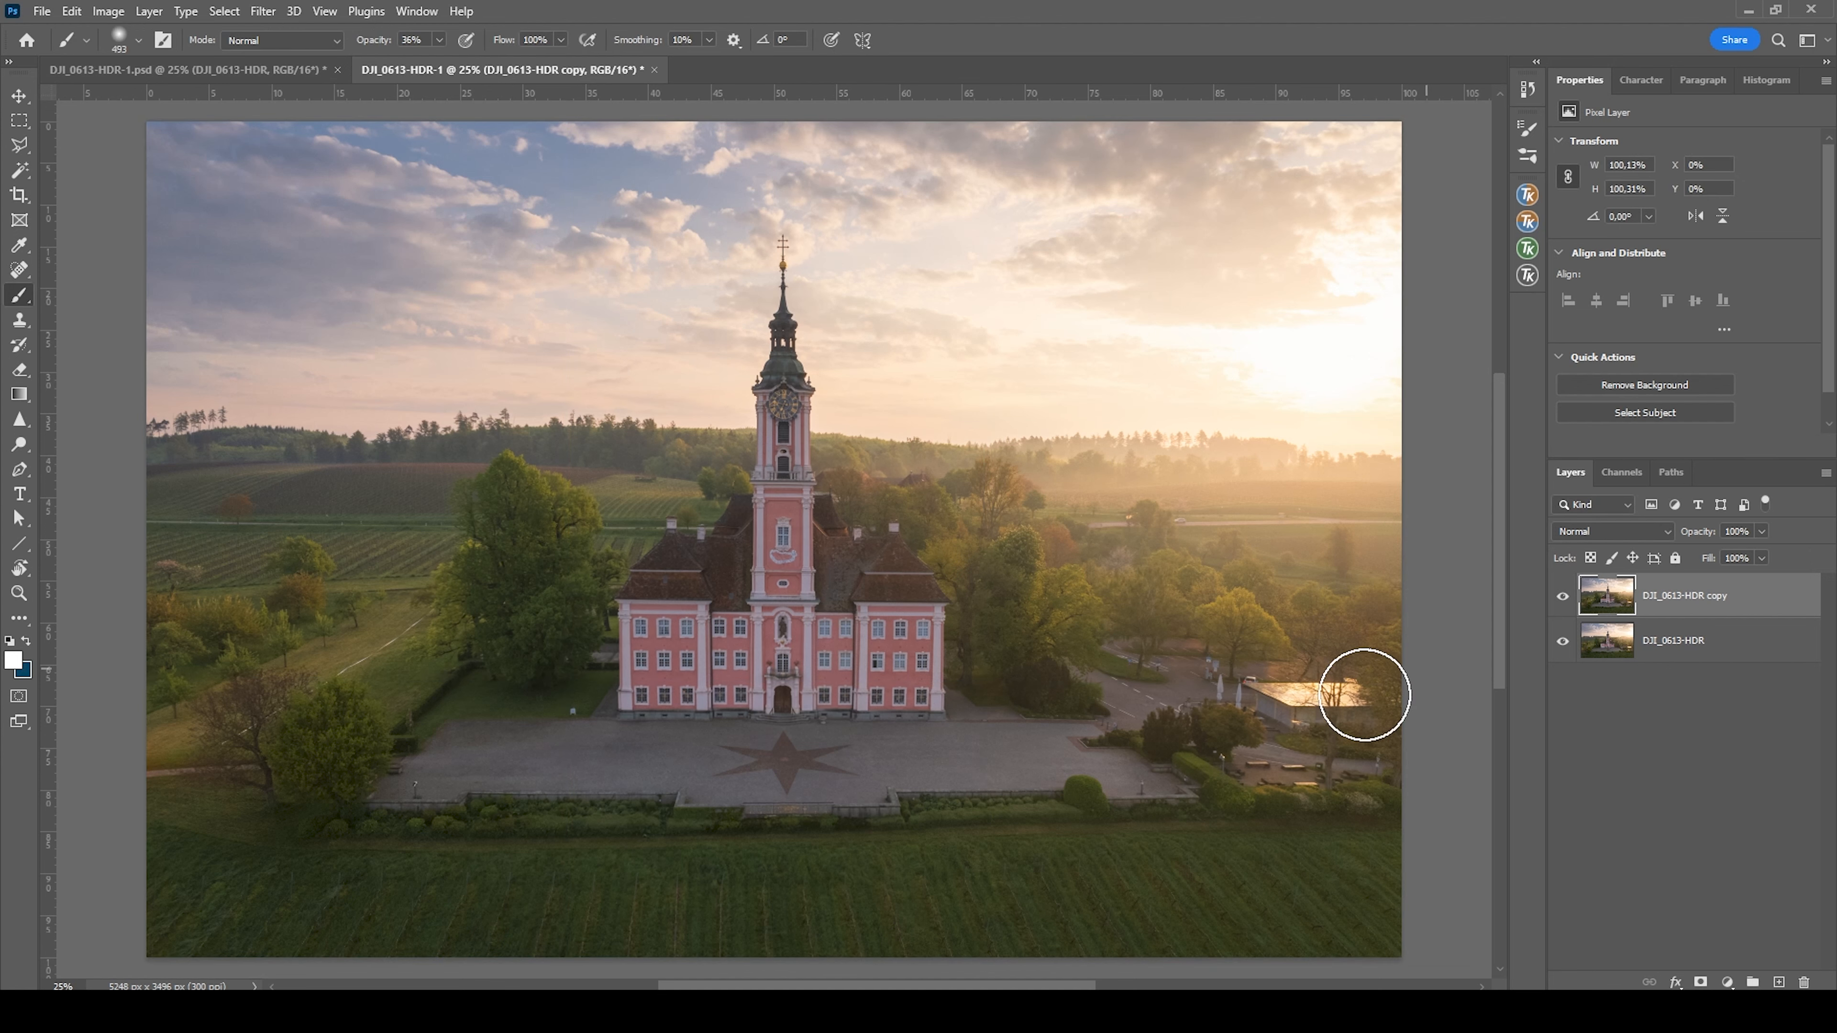
Compare the photo before and after the warp by toggling the duplicate layer's visibility, leaving it visible
click(1563, 600)
click(1562, 600)
click(1563, 602)
click(1563, 600)
click(1563, 601)
click(1563, 601)
click(1563, 600)
click(1563, 601)
click(1562, 602)
click(1563, 603)
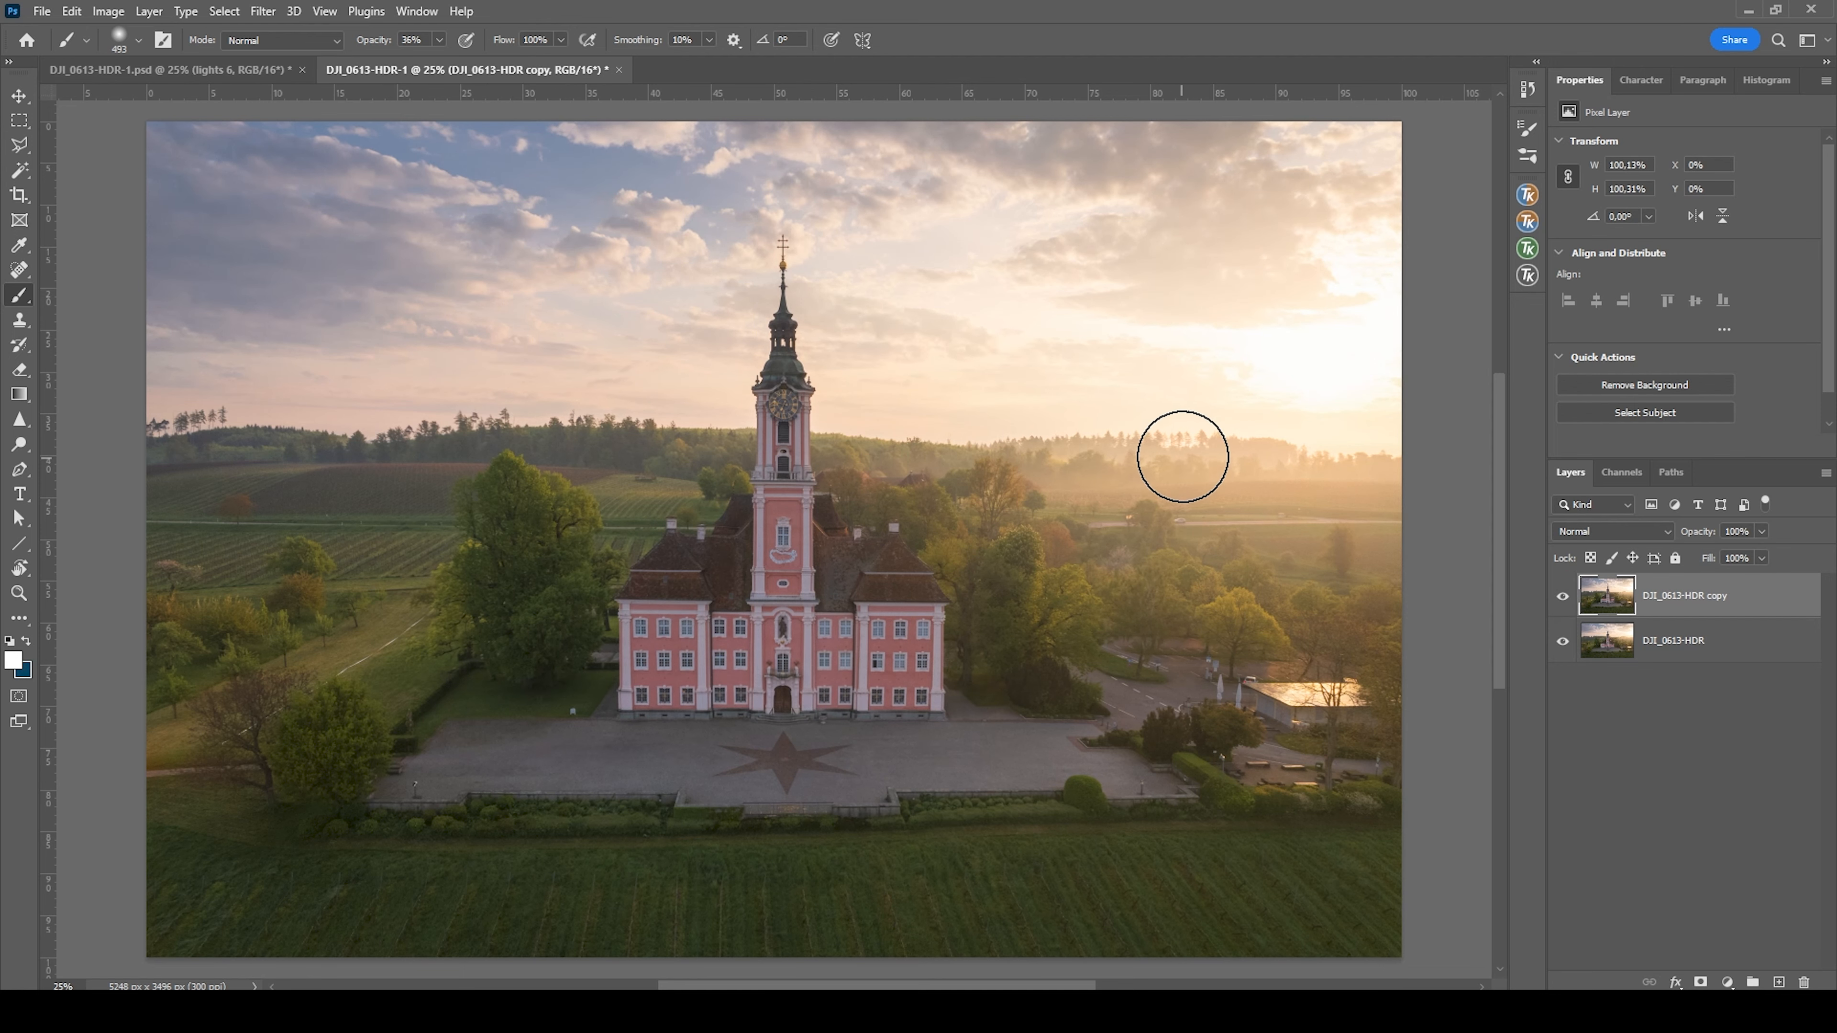
Add a new blank layer above the warped photo layer
key(ctrl)
key(ctrl)
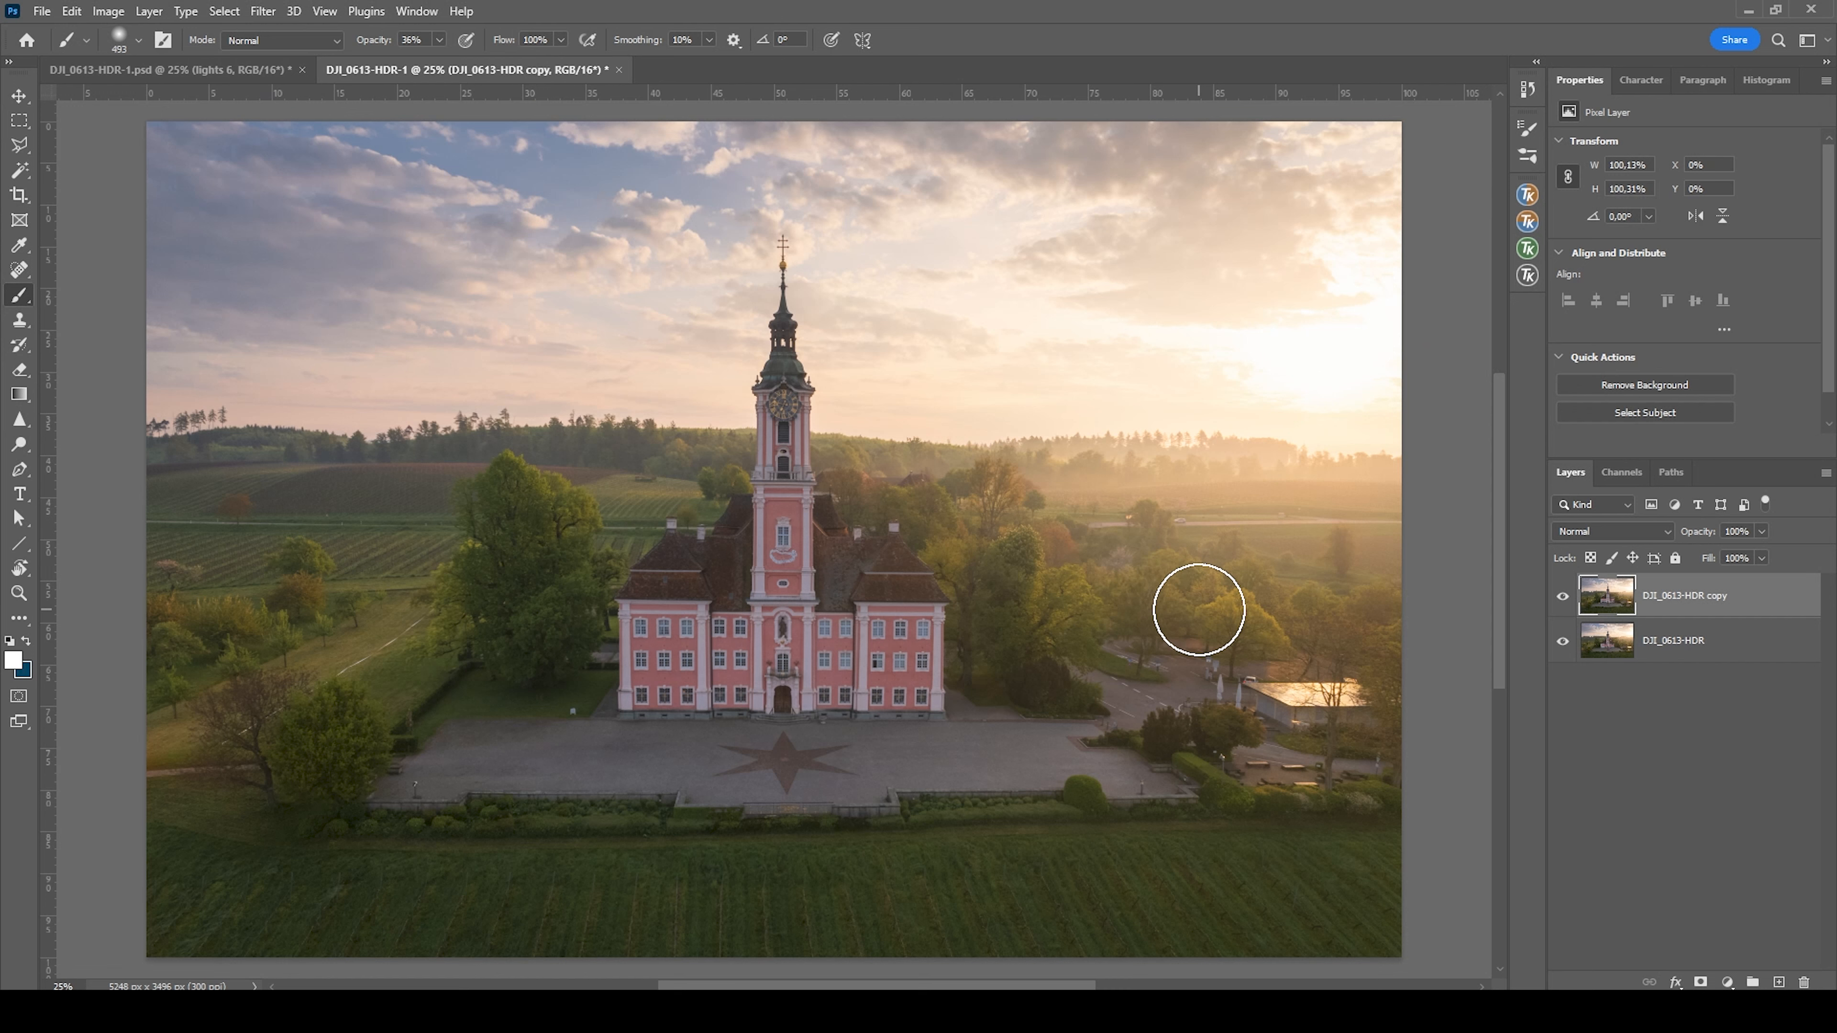
click(1777, 982)
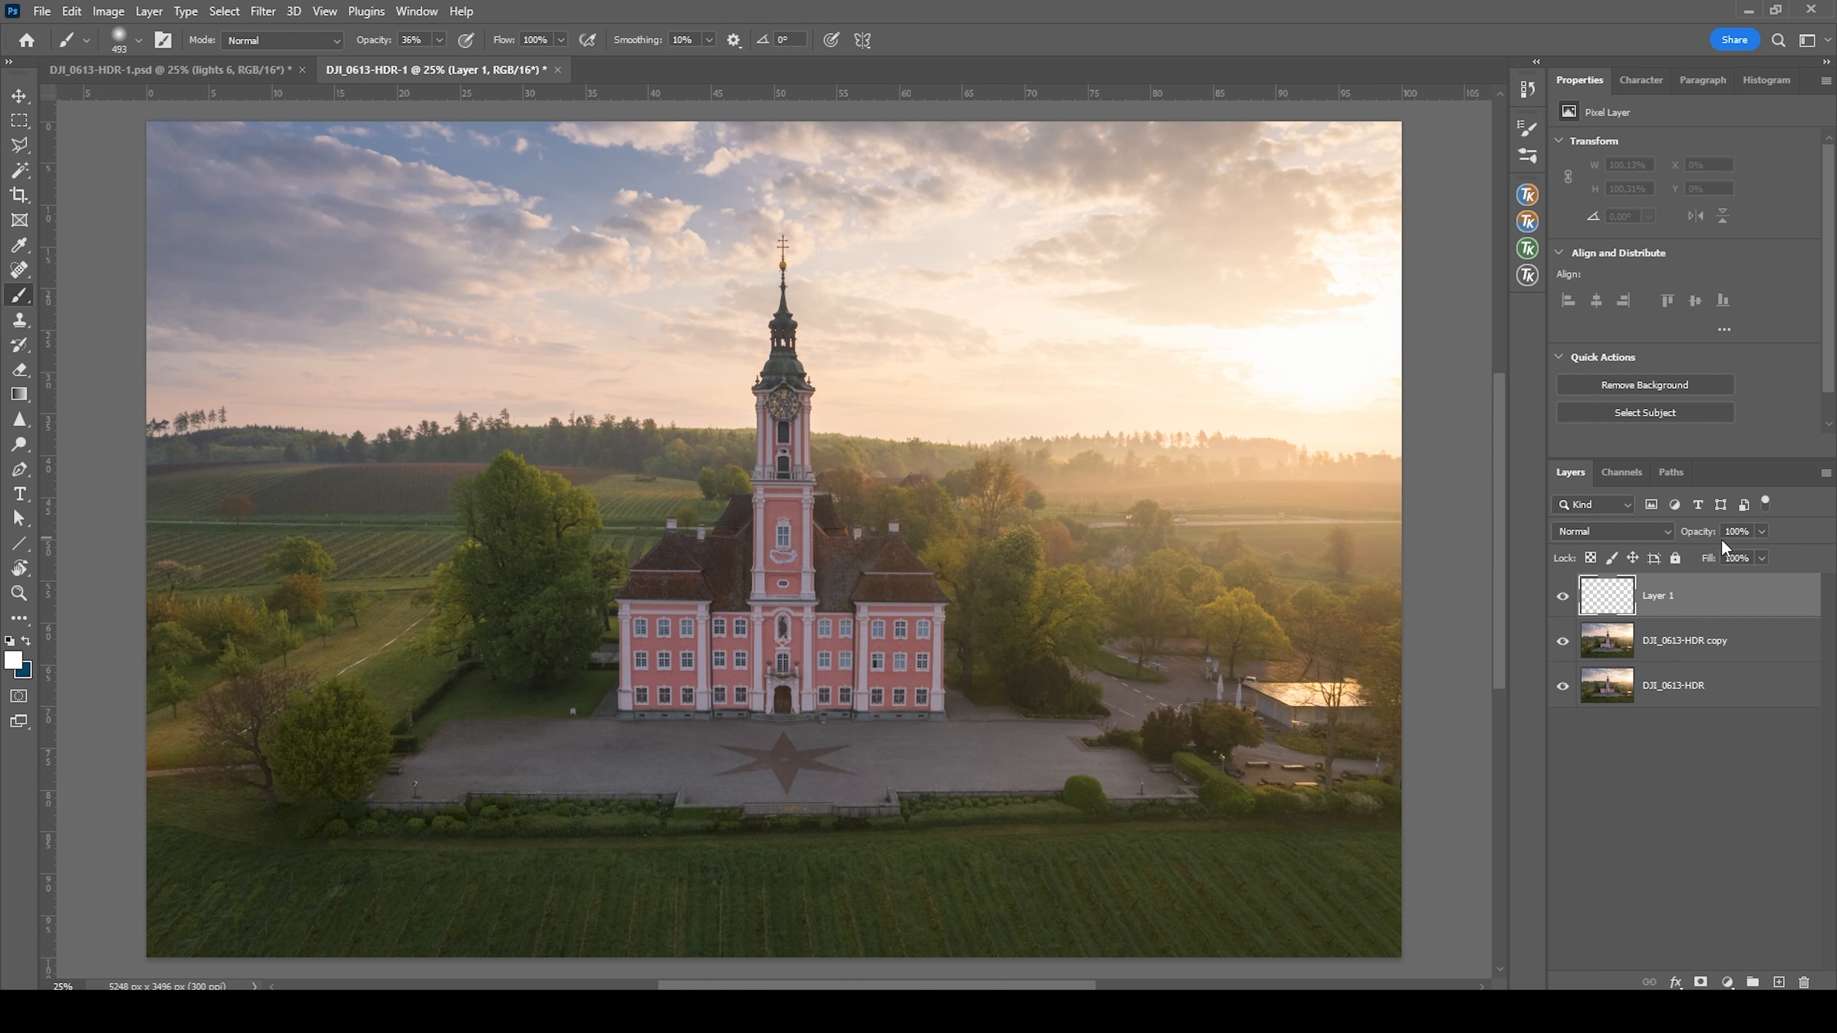
click(1527, 250)
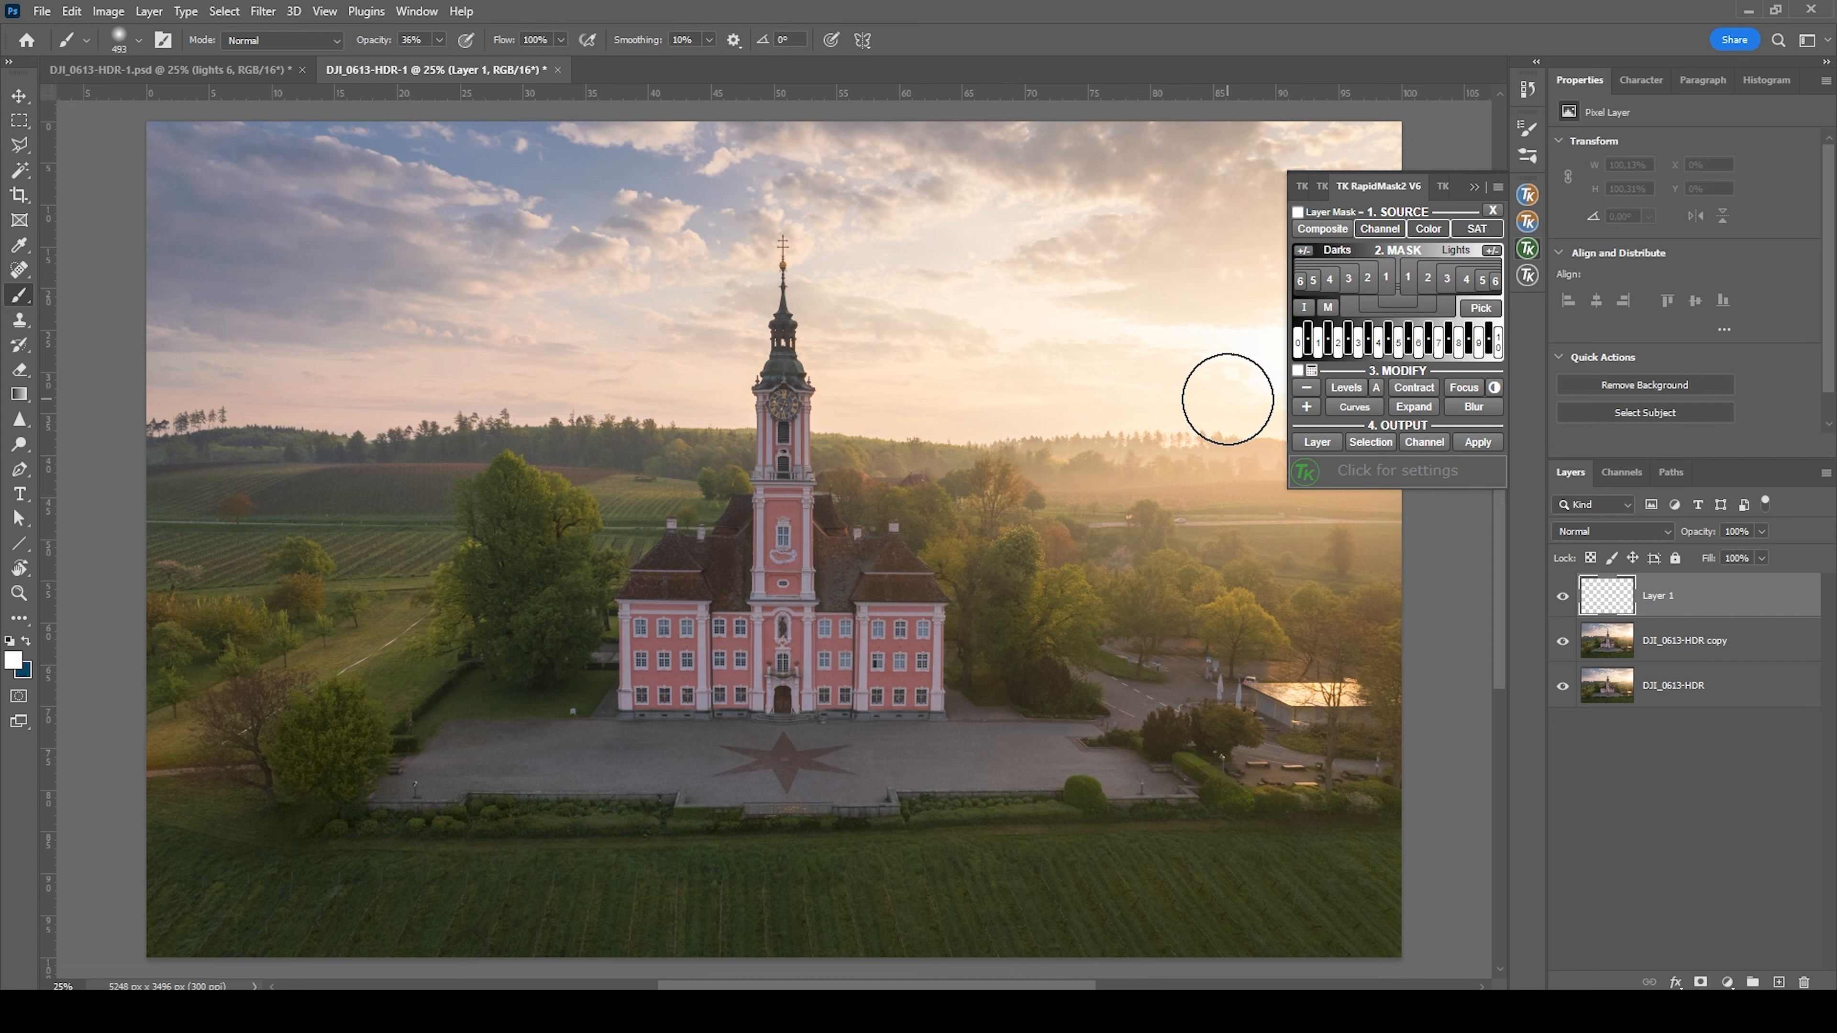
click(1475, 185)
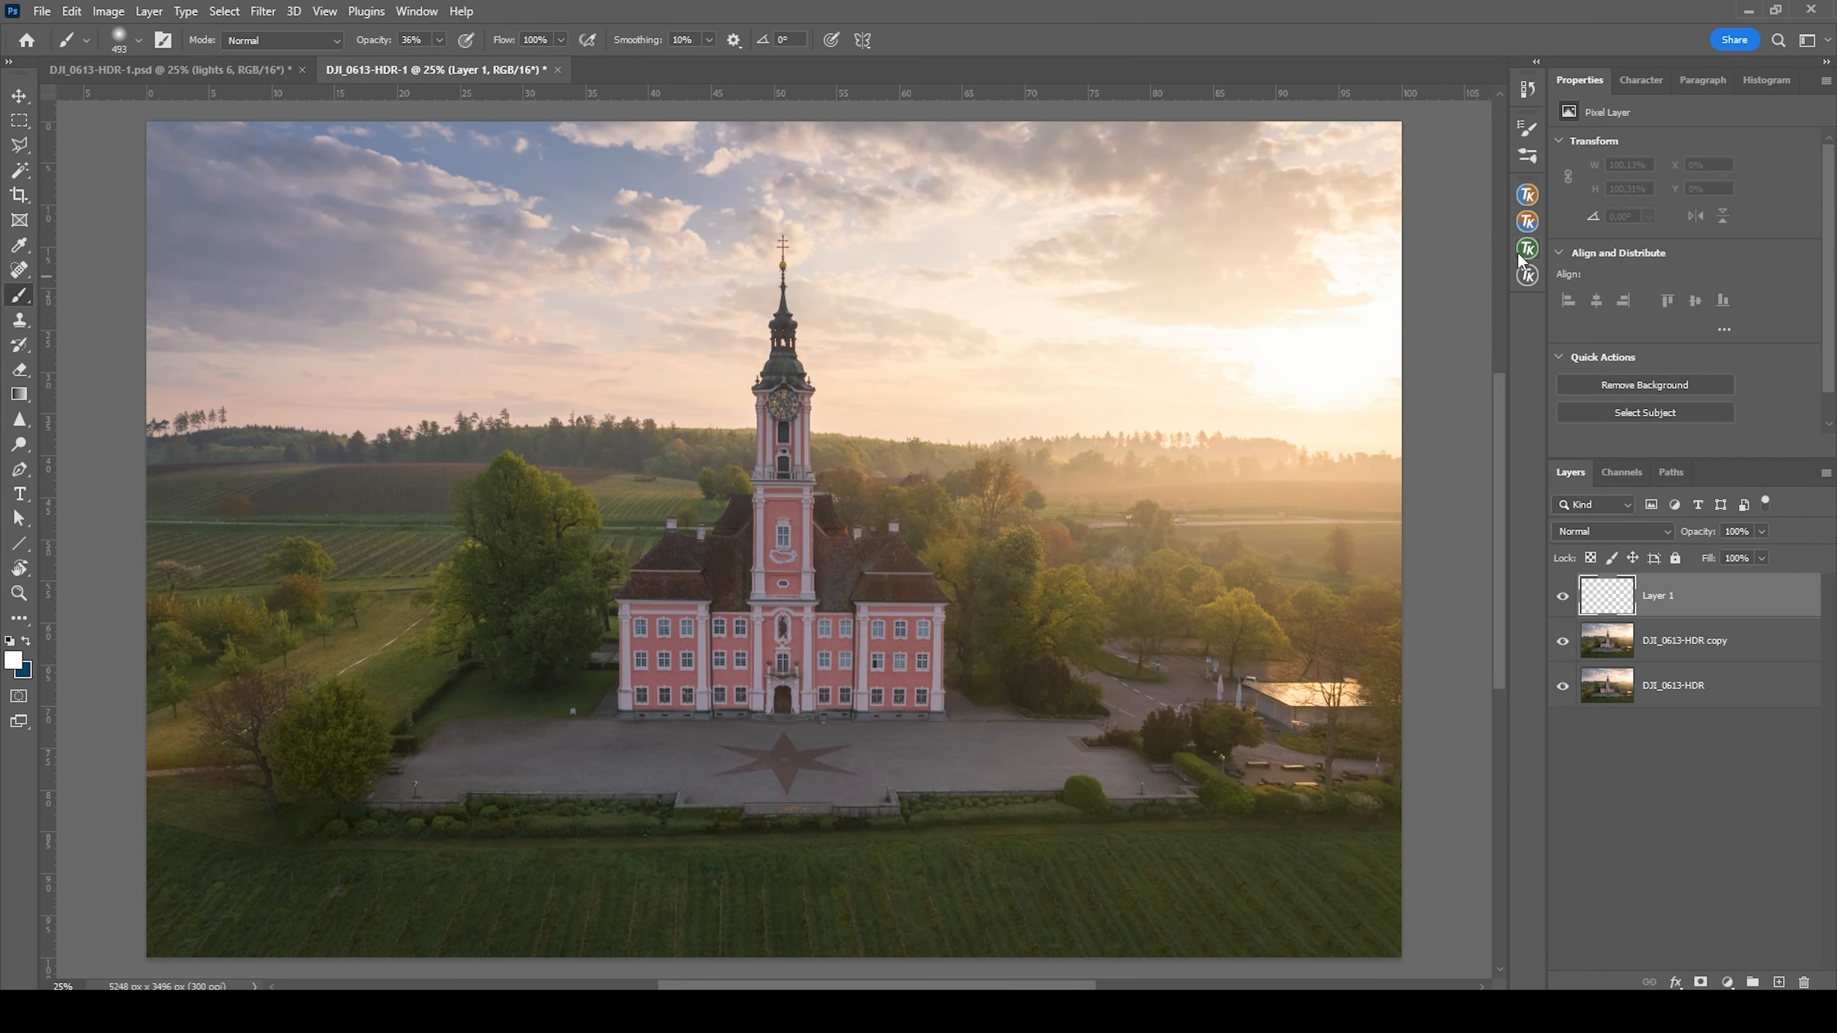
Preview the TK RapidMask2 Lights 6 luminosity mask over the bright sky around the sun
click(1520, 252)
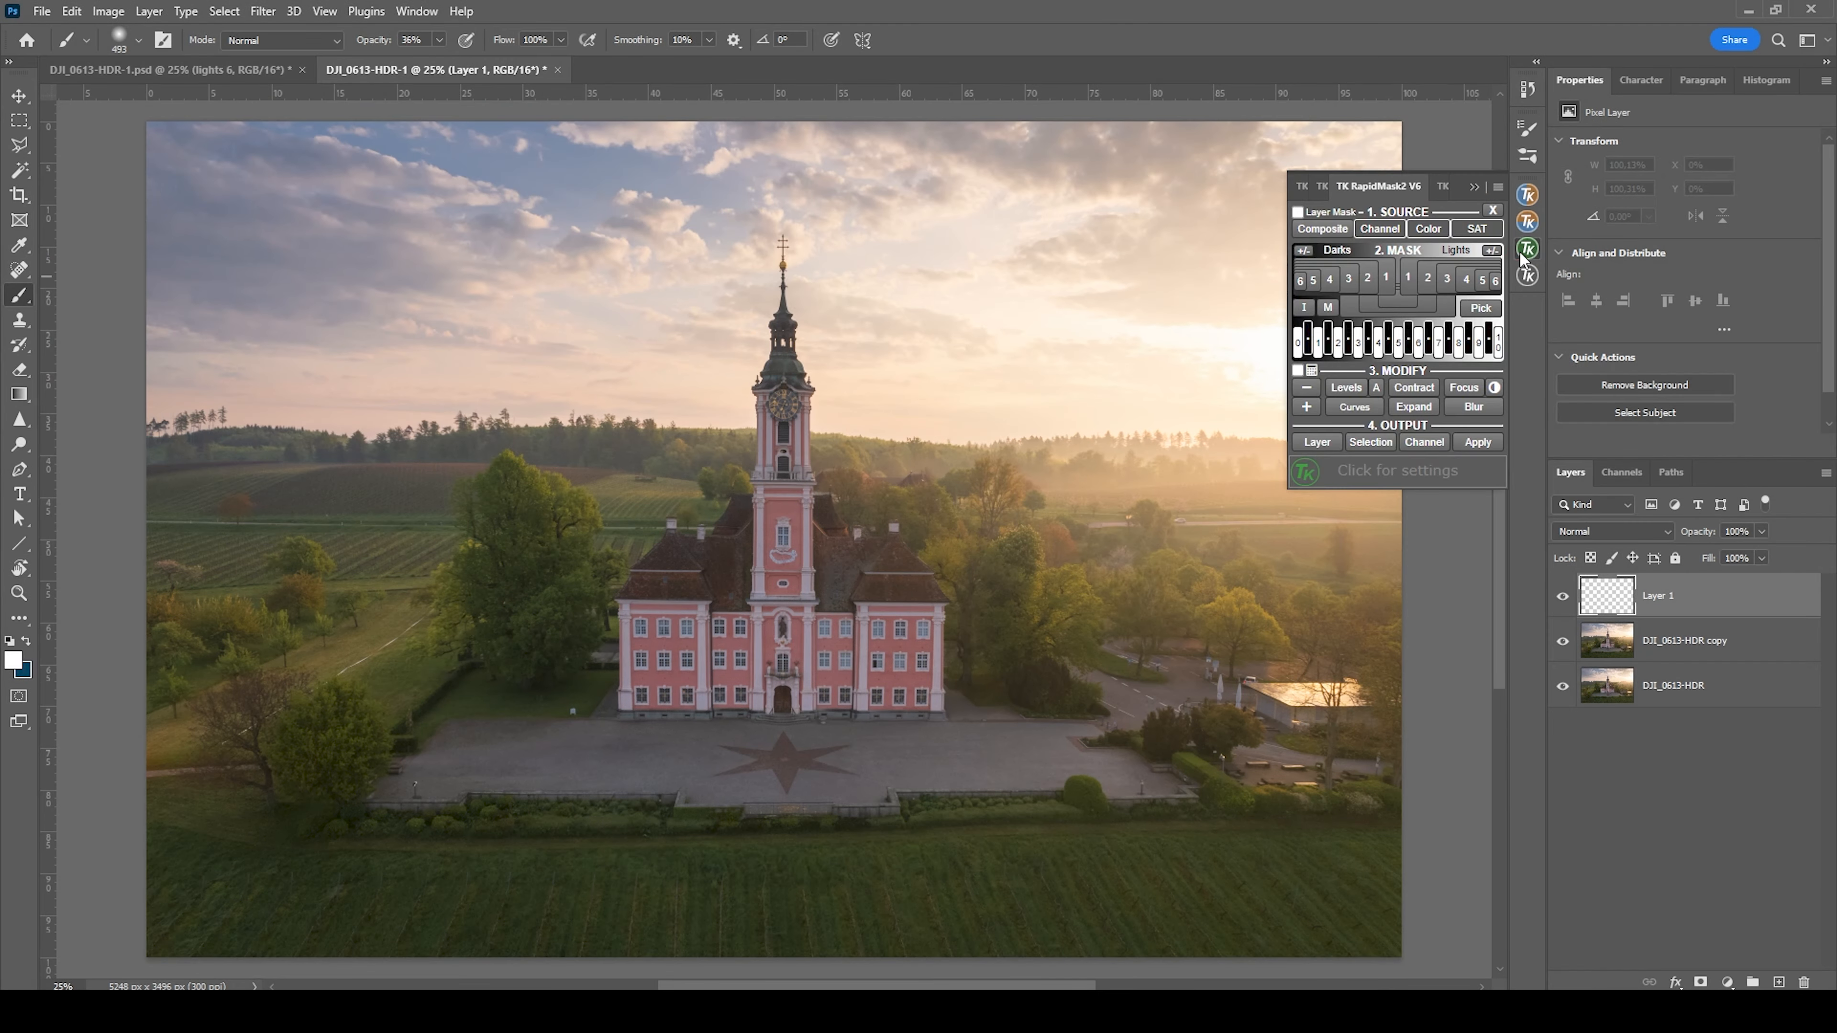
click(1495, 281)
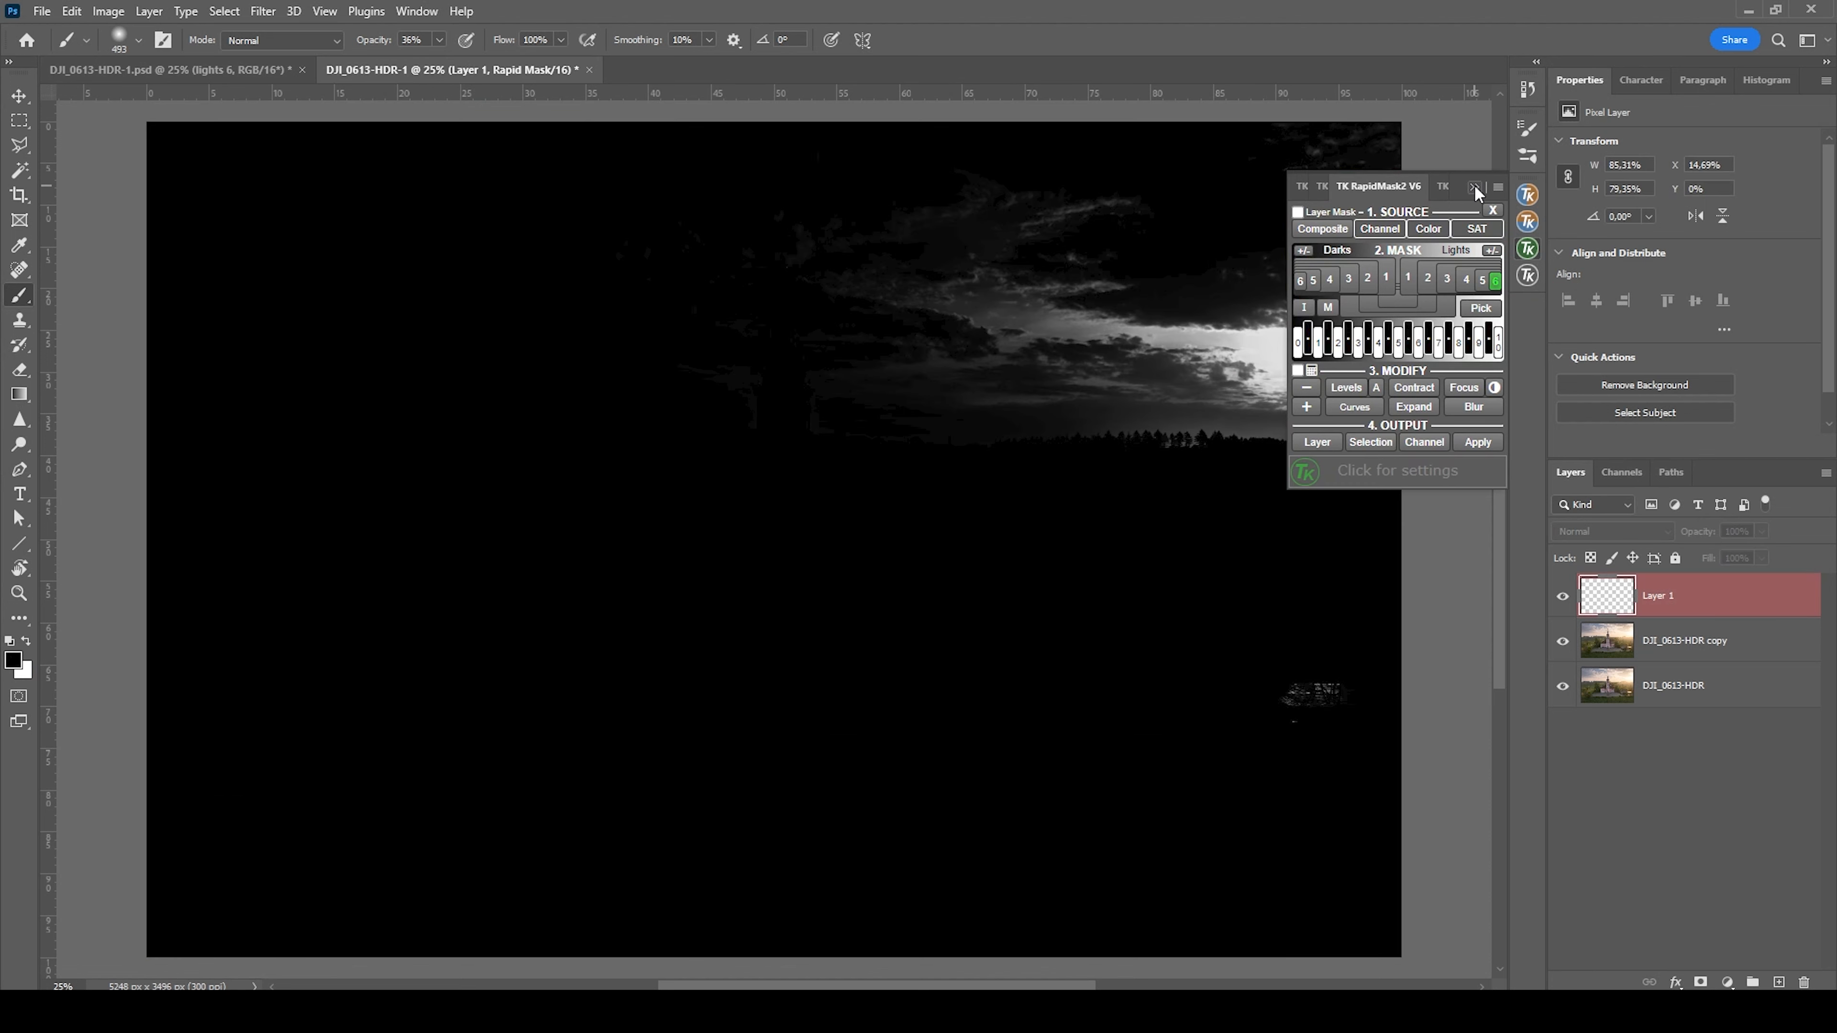
click(1473, 186)
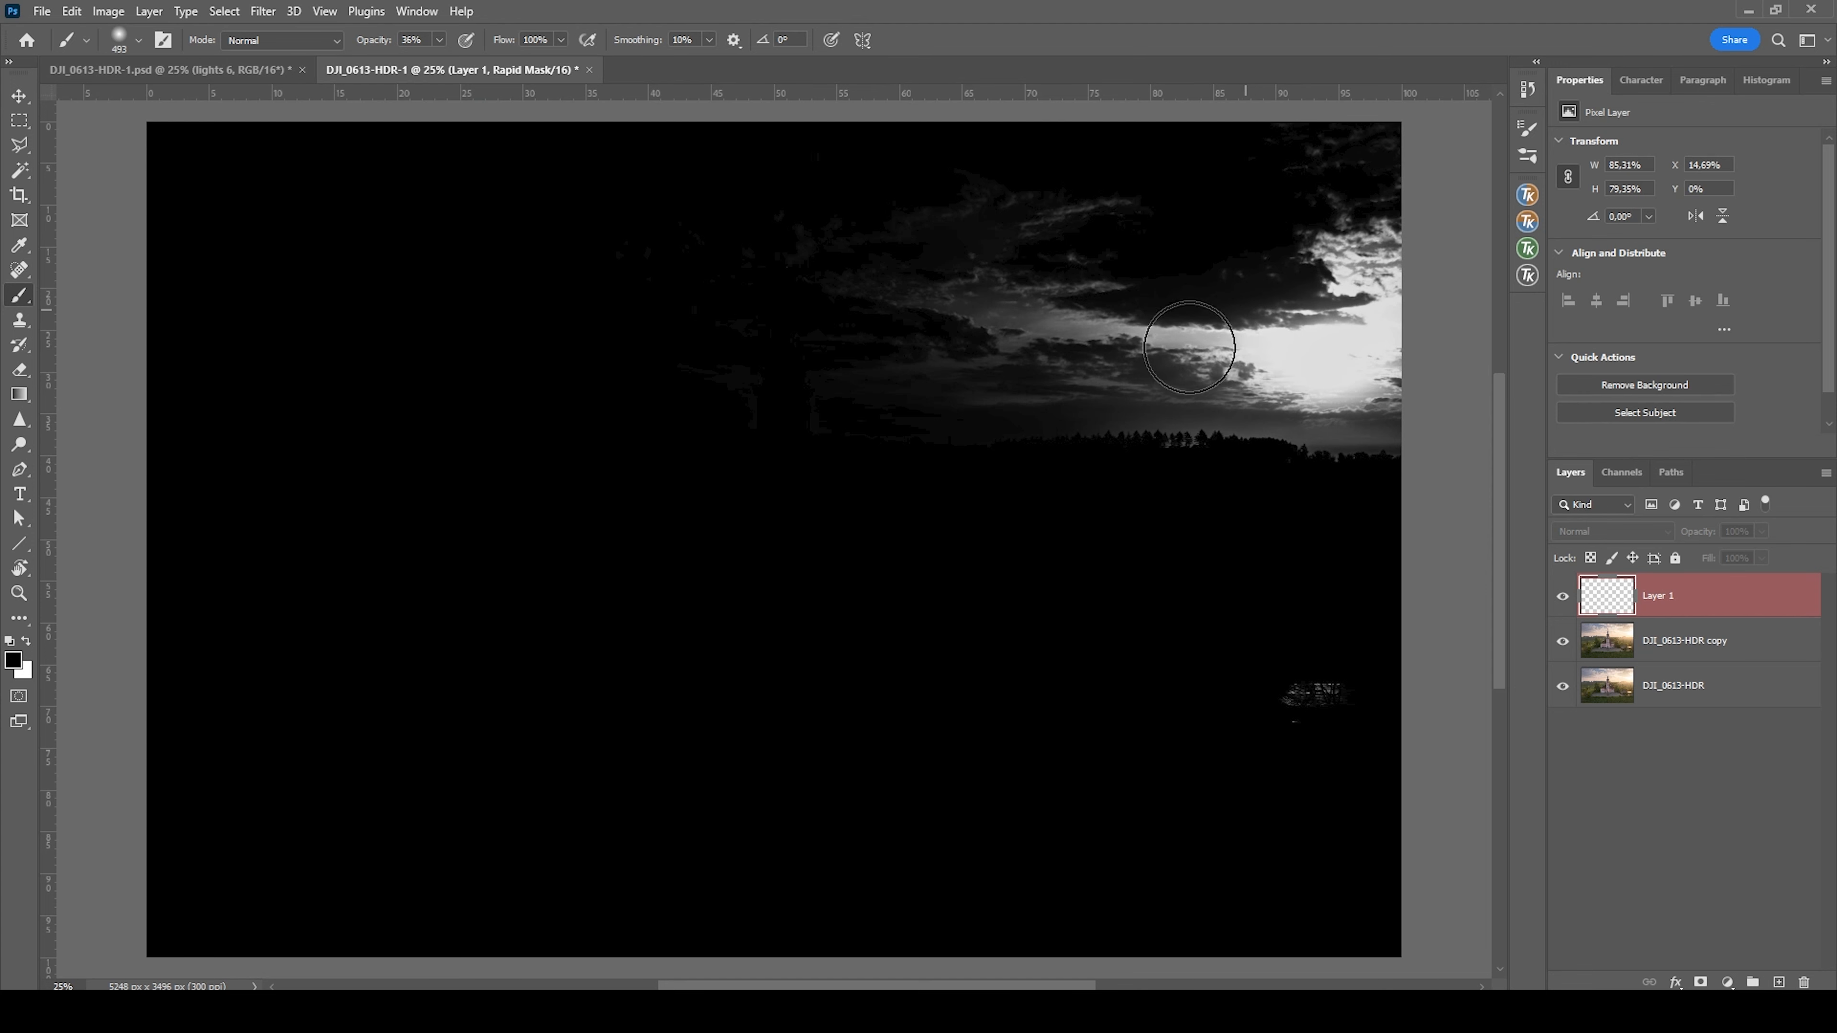
Give the blank layer a Lights 6 luminosity layer mask using RapidMask2's Layer Mask mode
click(1526, 249)
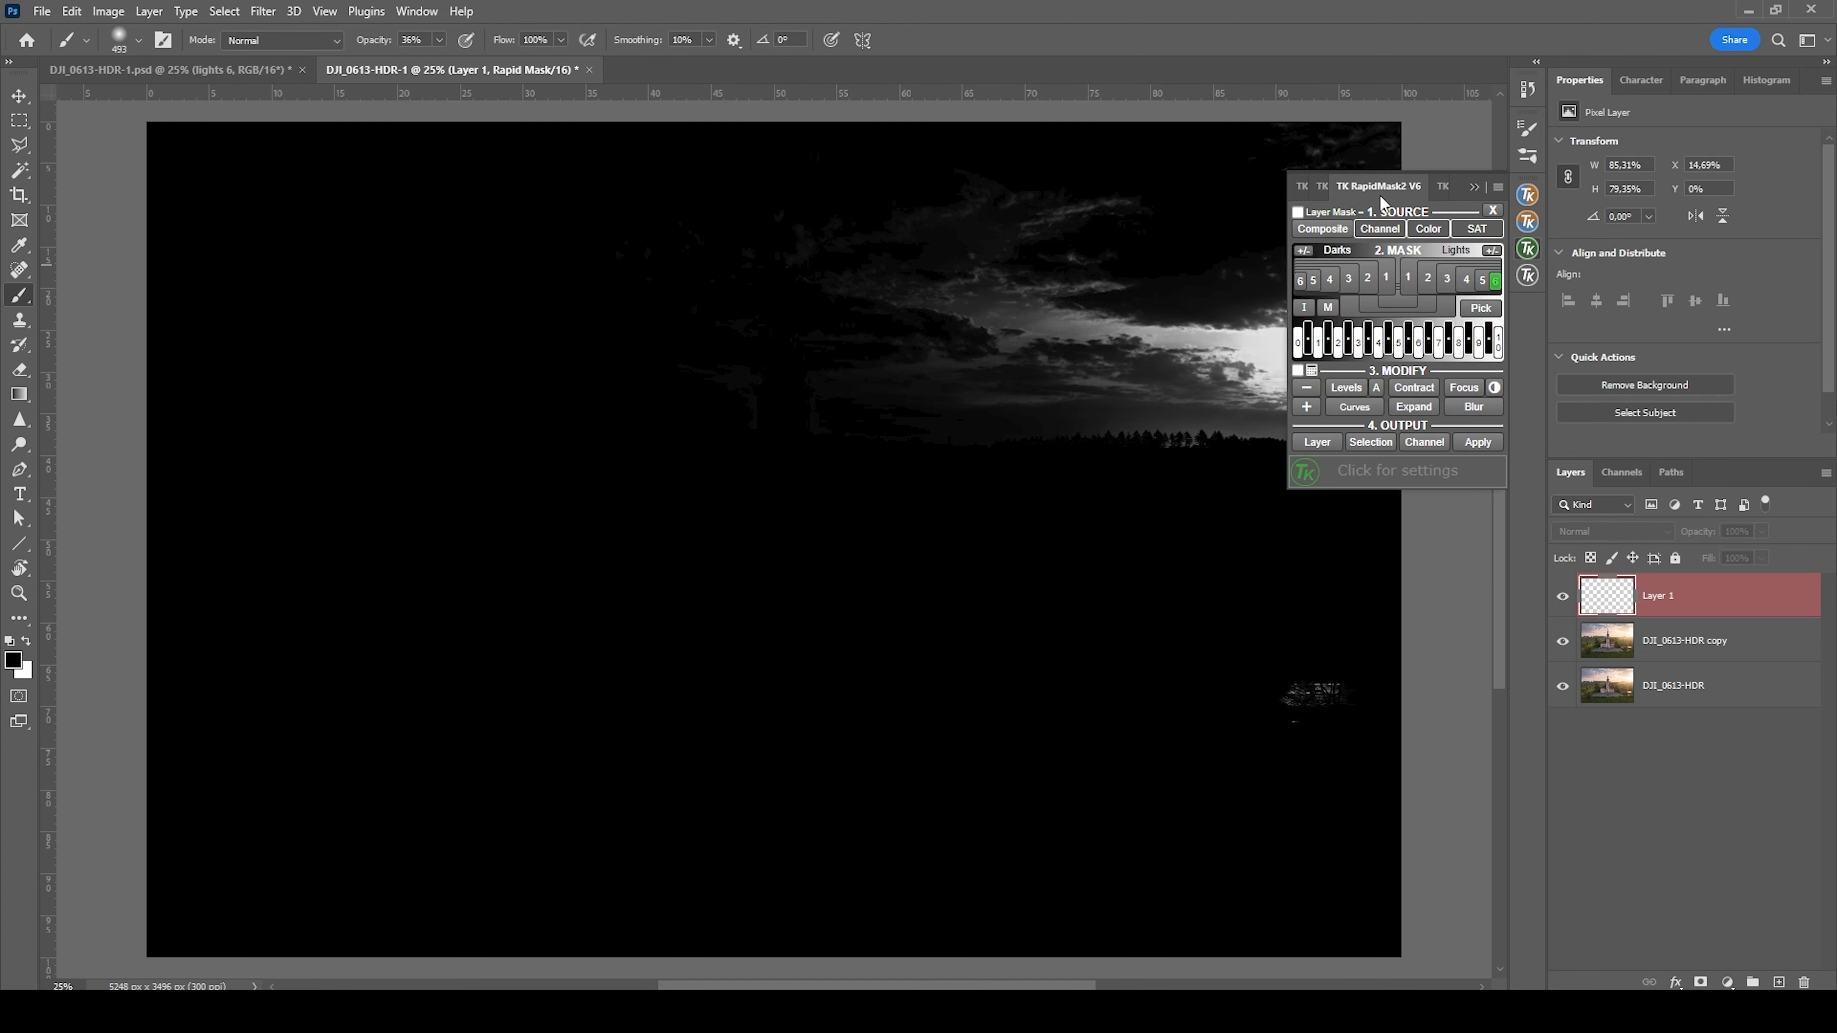
click(1298, 212)
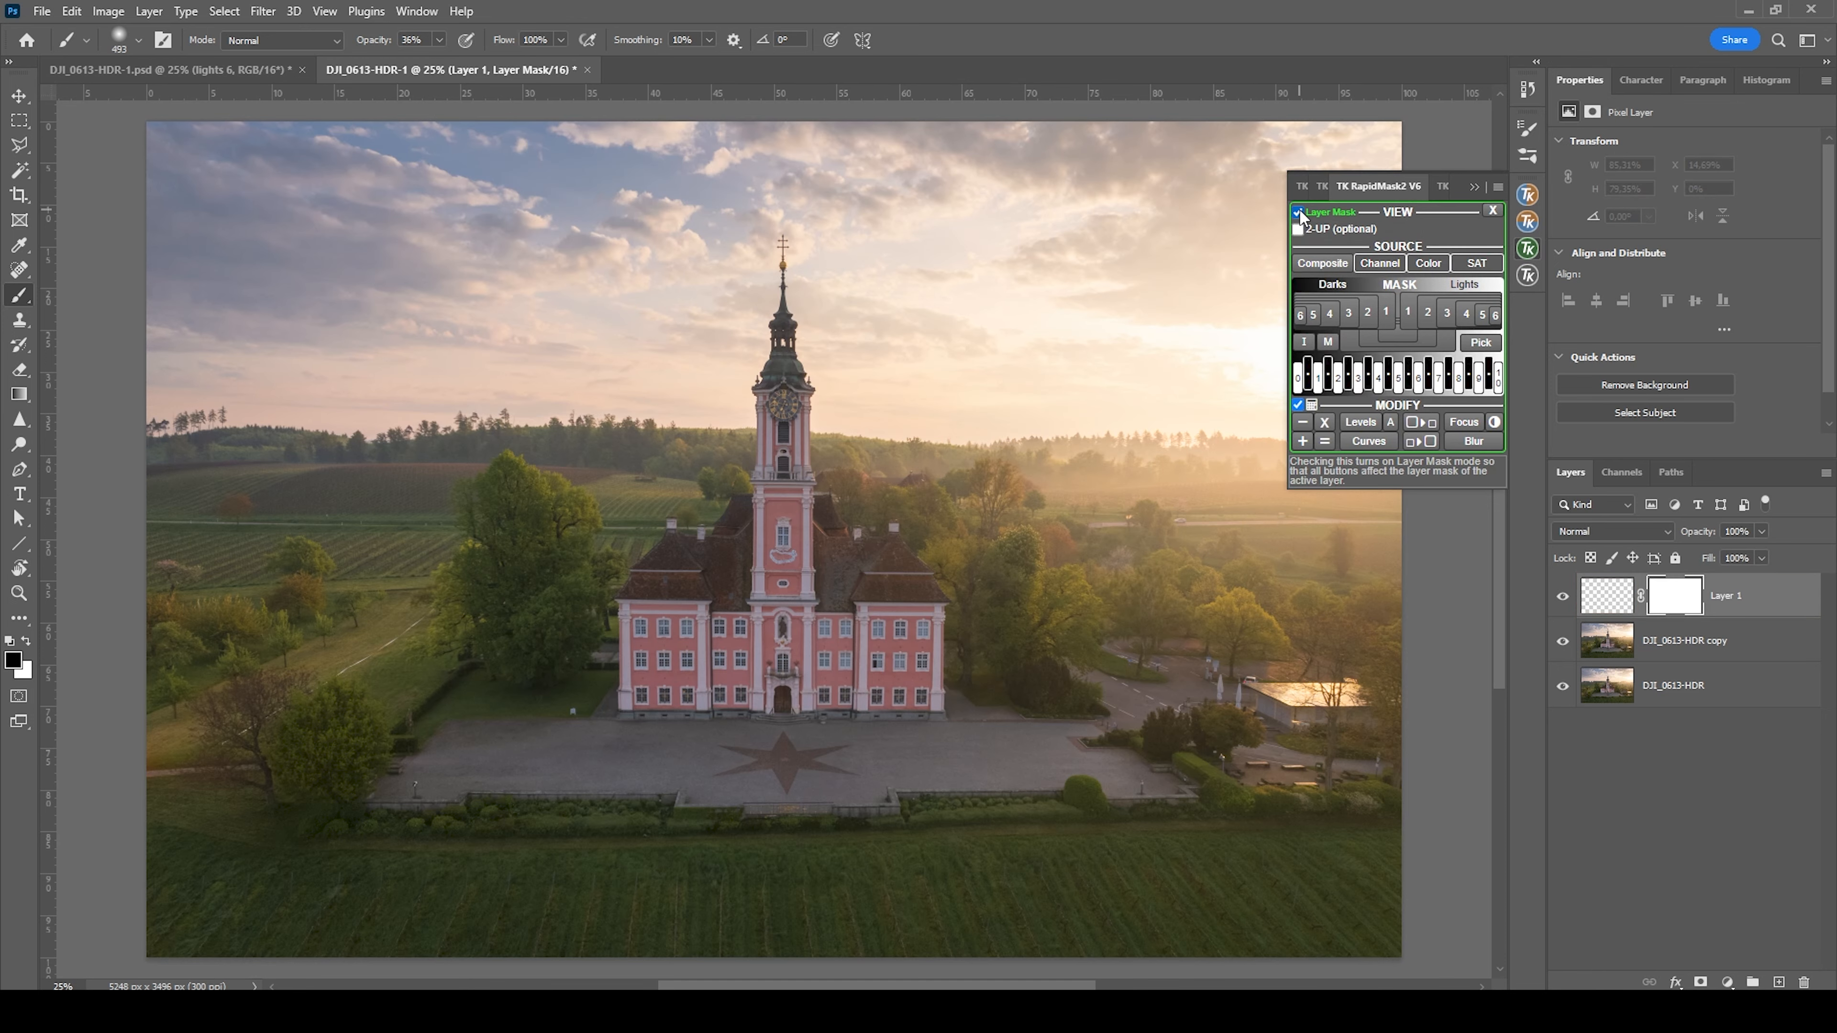
click(1495, 315)
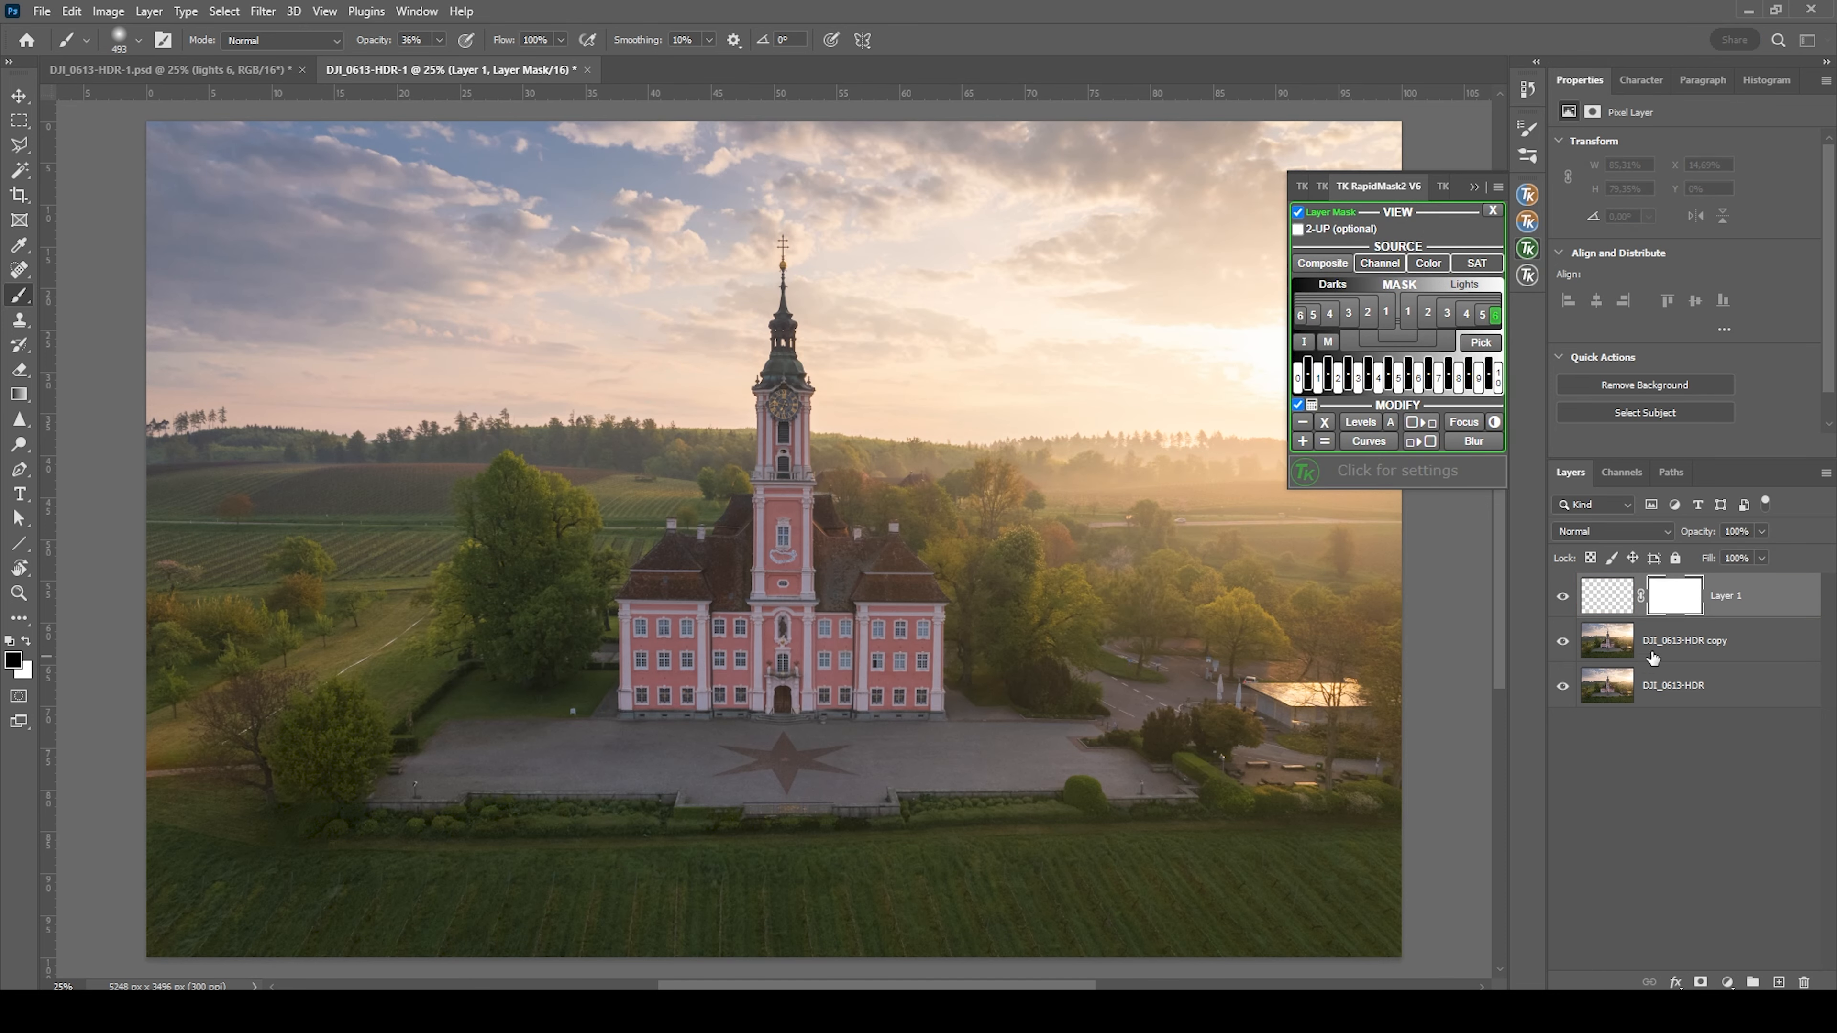
click(1475, 185)
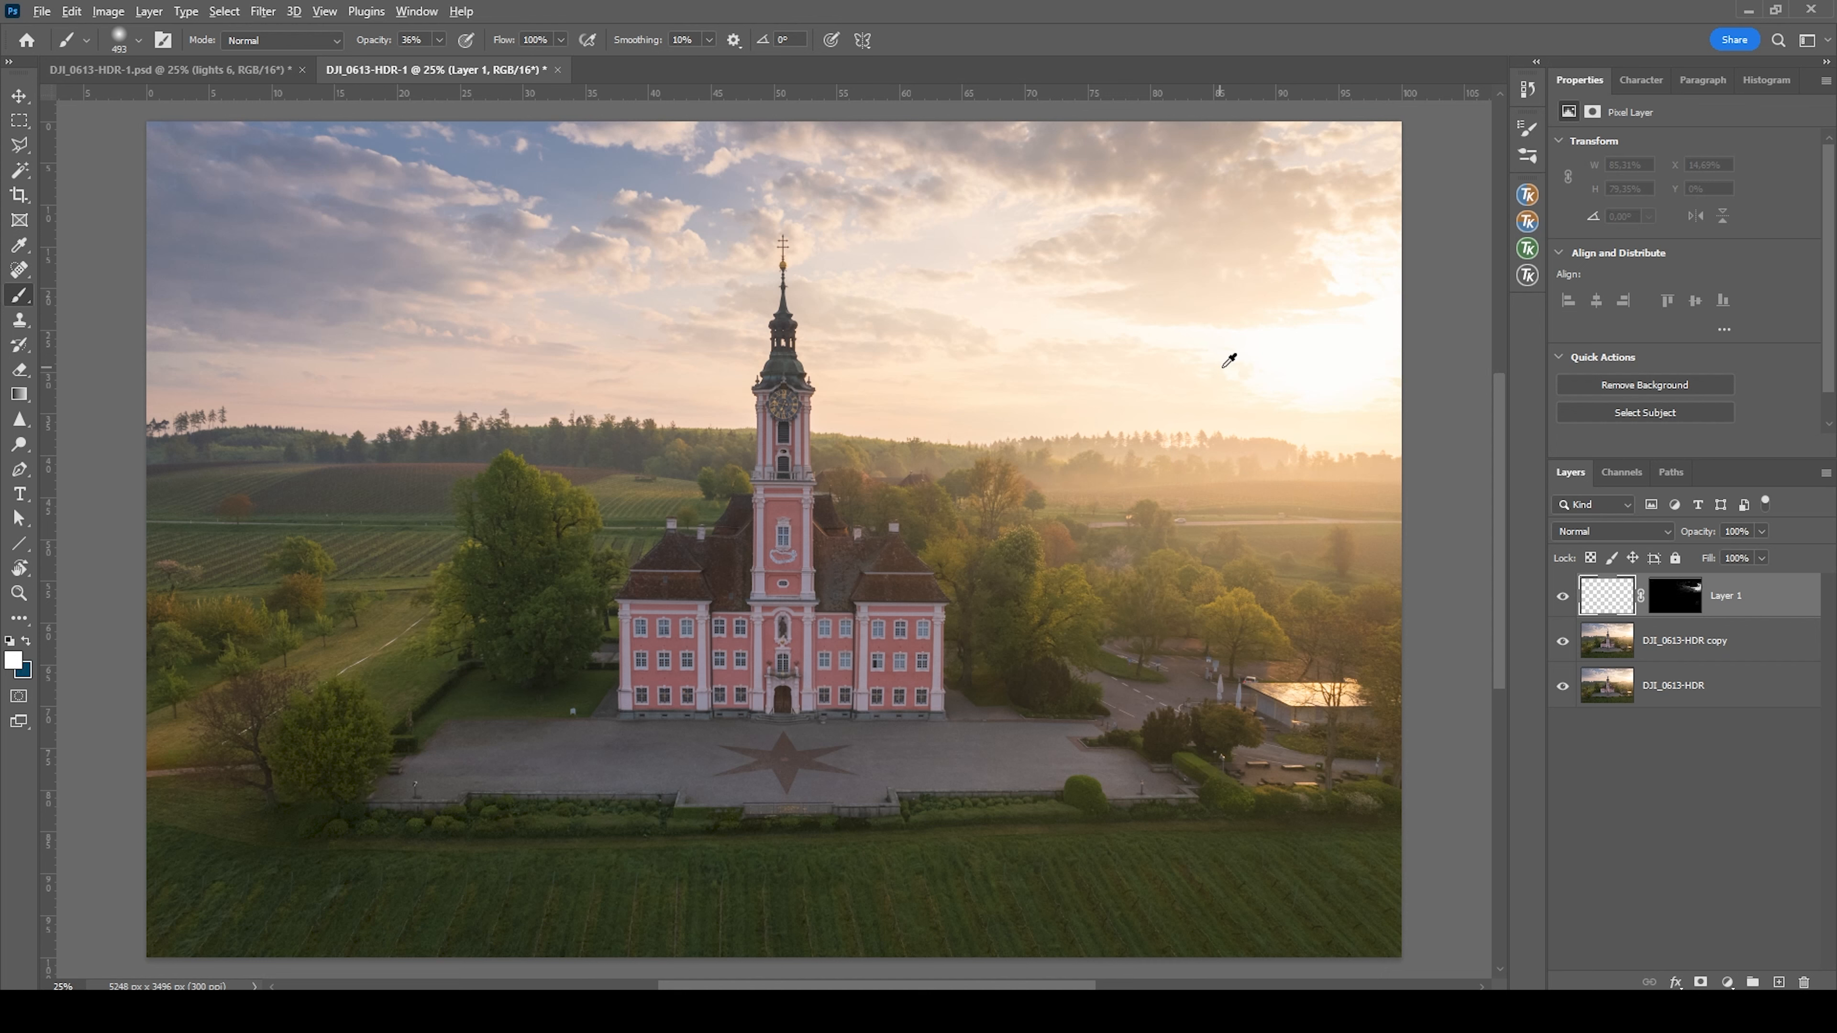
Sample the bright cream color #fff8ea beside the sun as the foreground color and set the brush opacity to 100%
alt+click(1234, 356)
click(18, 663)
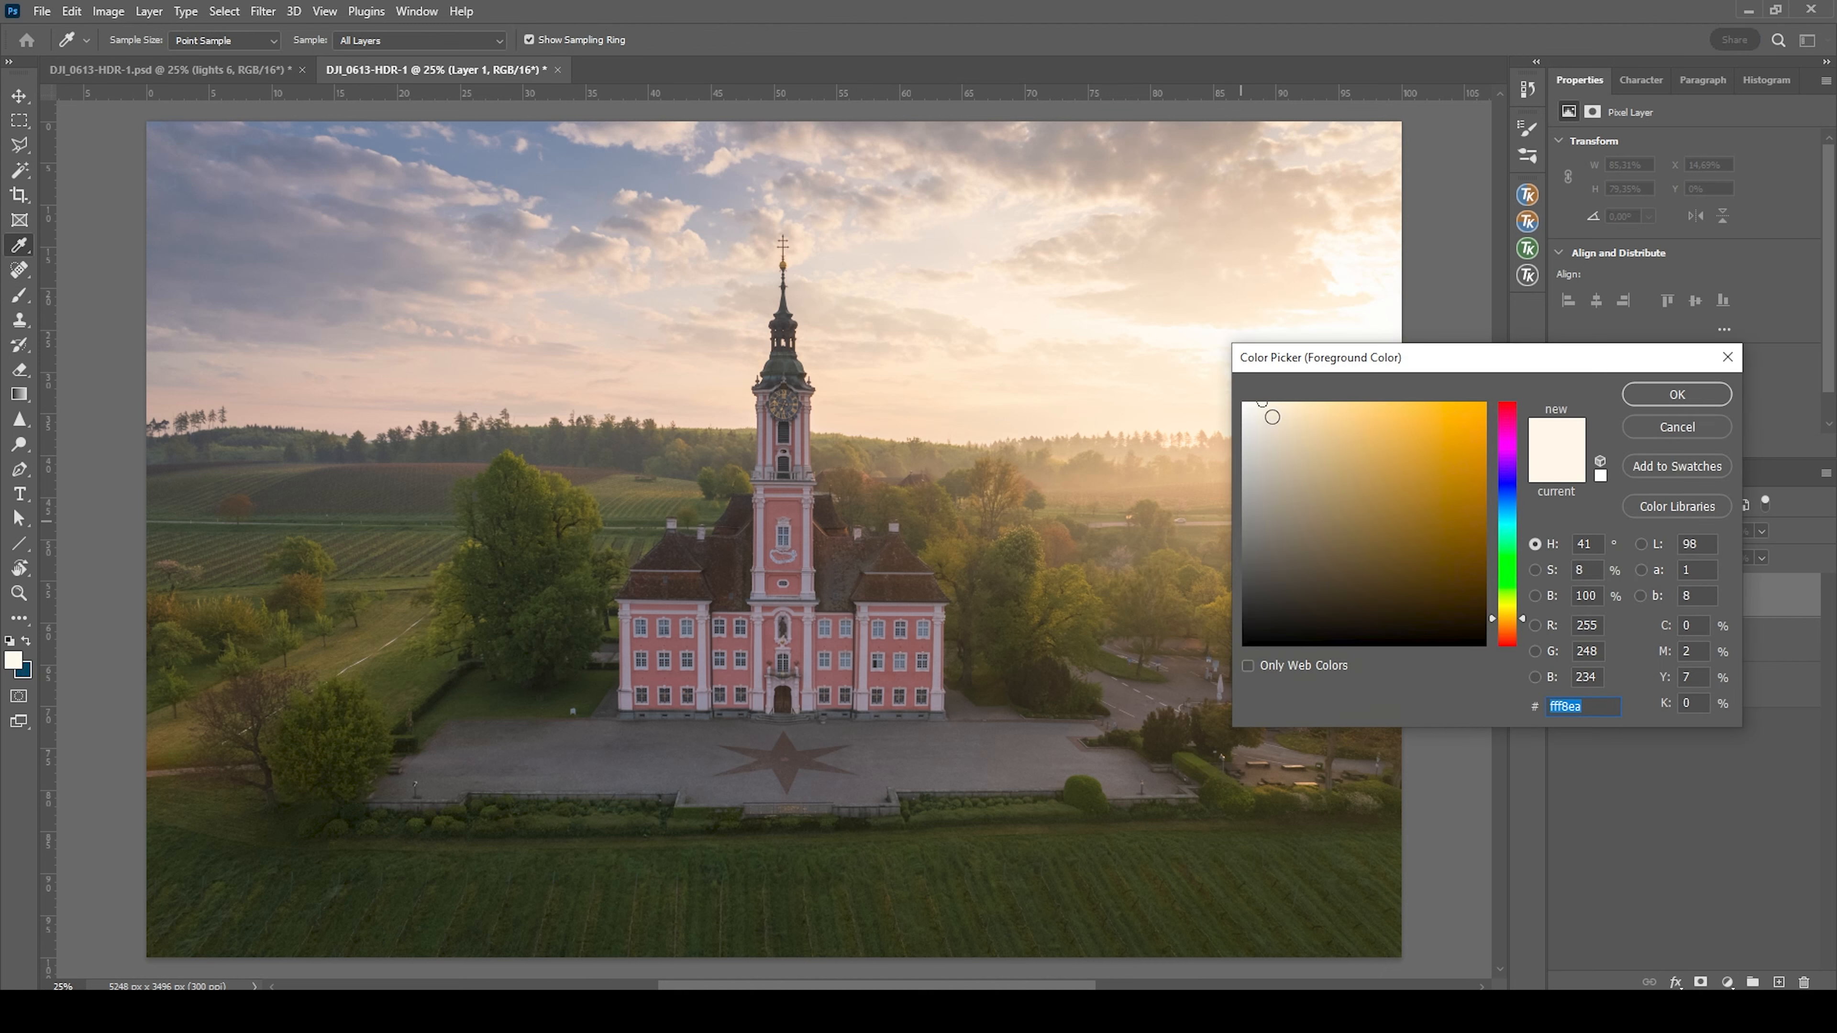
click(1676, 393)
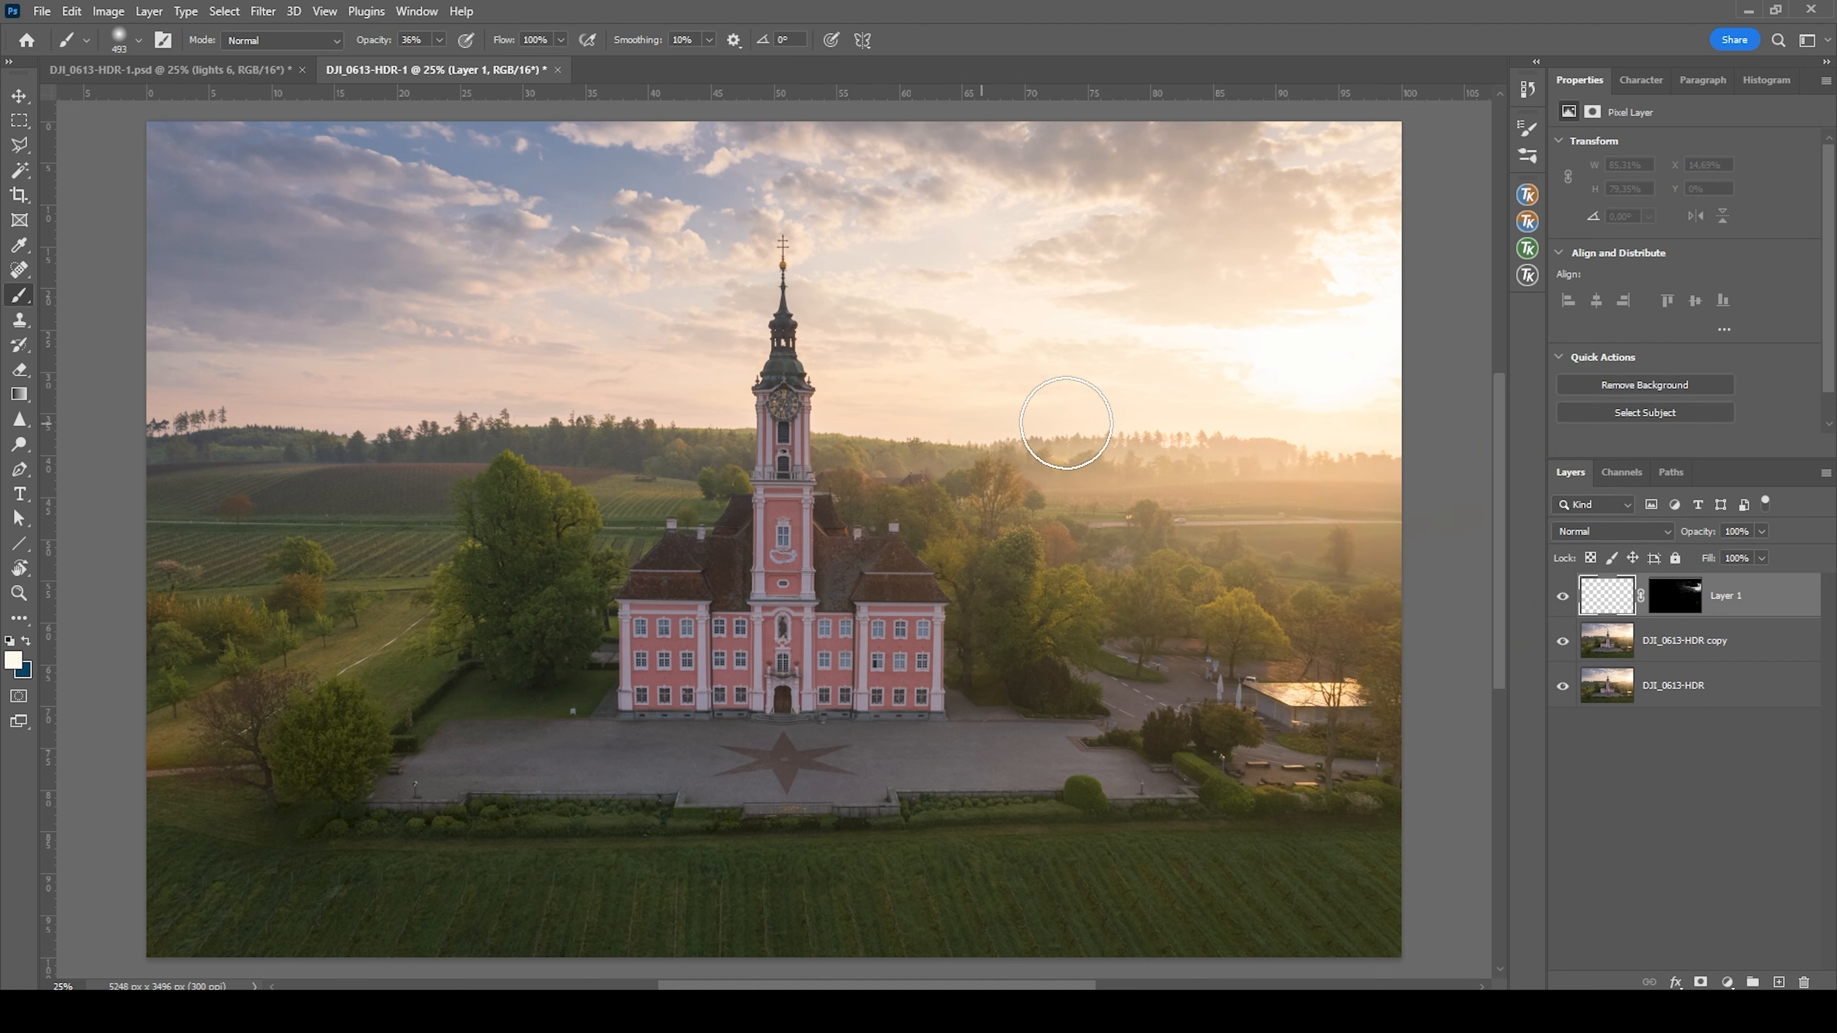
click(440, 43)
drag(440, 62, 899, 9)
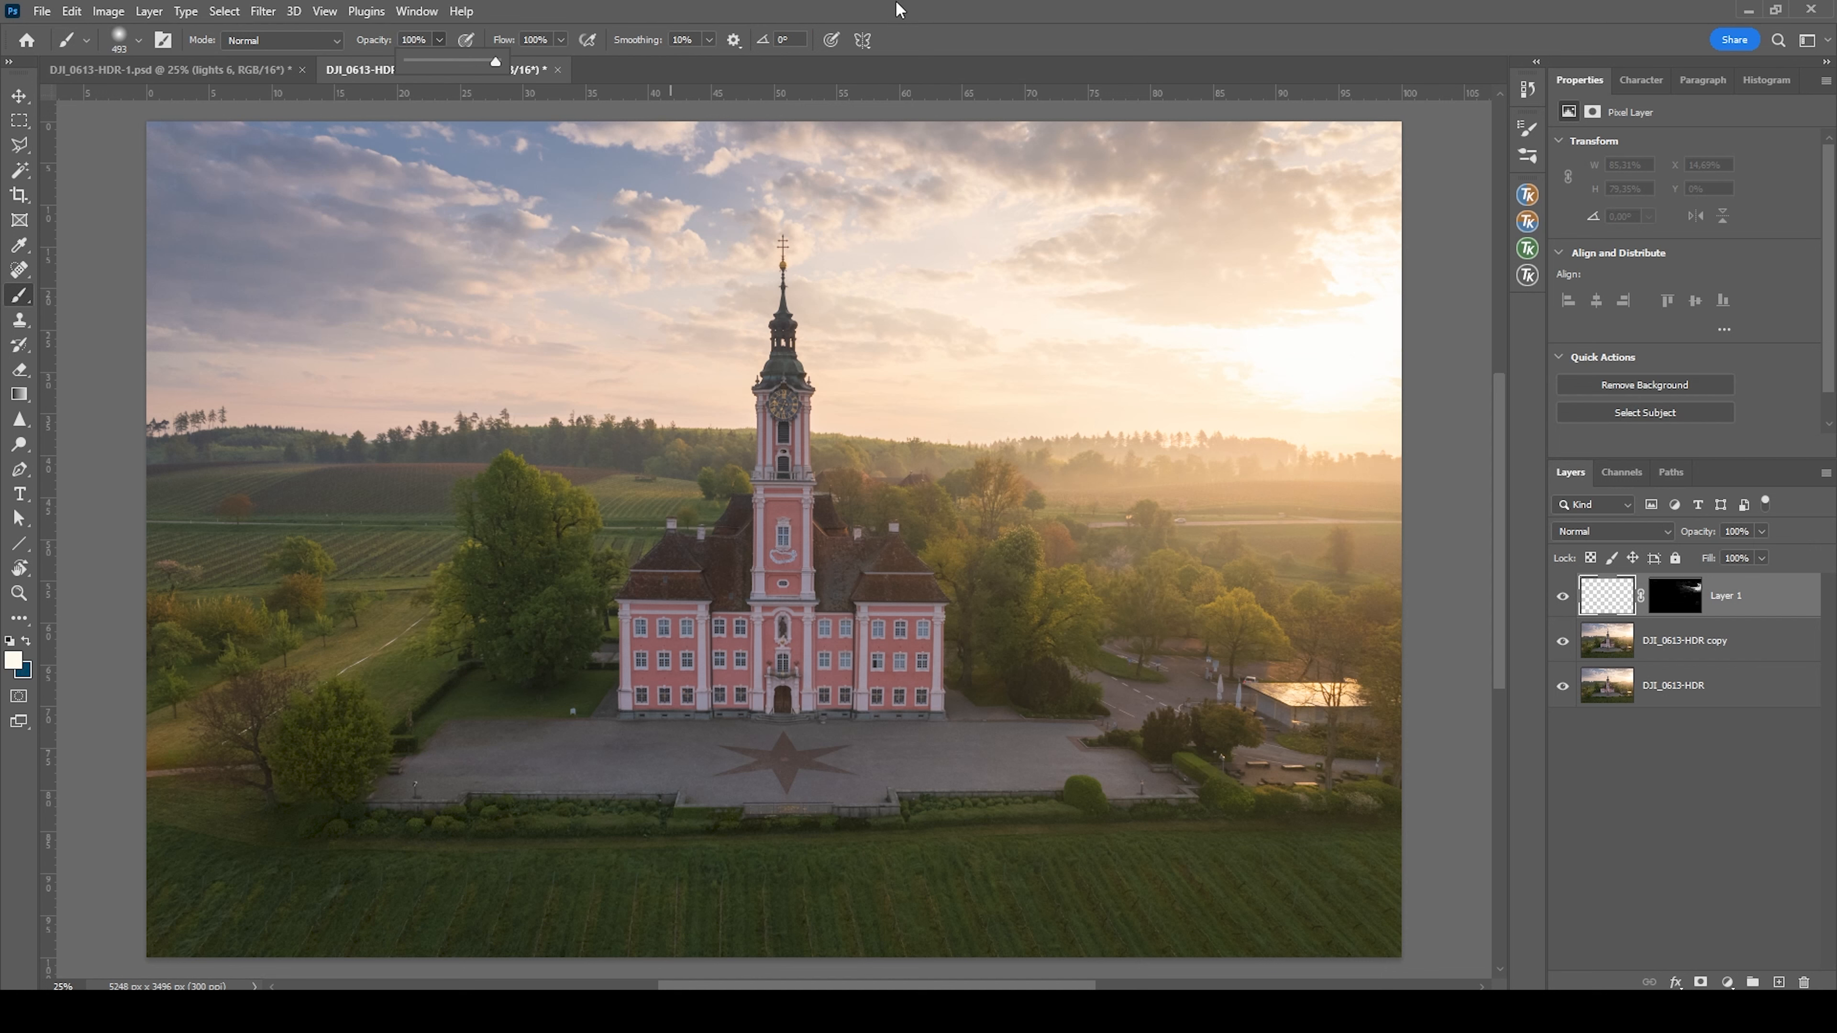
Paint the cream color over the bright sky around the sun on the masked layer, then compare with the layer hidden and shown
drag(1273, 399, 1295, 400)
mouse_move(1197, 323)
mouse_down()
mouse_move(1292, 367)
mouse_move(1365, 330)
mouse_move(1361, 275)
mouse_move(1373, 349)
mouse_up()
drag(1373, 360, 1268, 347)
drag(1331, 346, 1346, 346)
drag(1193, 330, 1200, 329)
mouse_move(1332, 333)
mouse_down()
mouse_move(1307, 288)
mouse_move(1318, 259)
mouse_up()
drag(1391, 333, 1365, 354)
drag(1253, 360, 1281, 366)
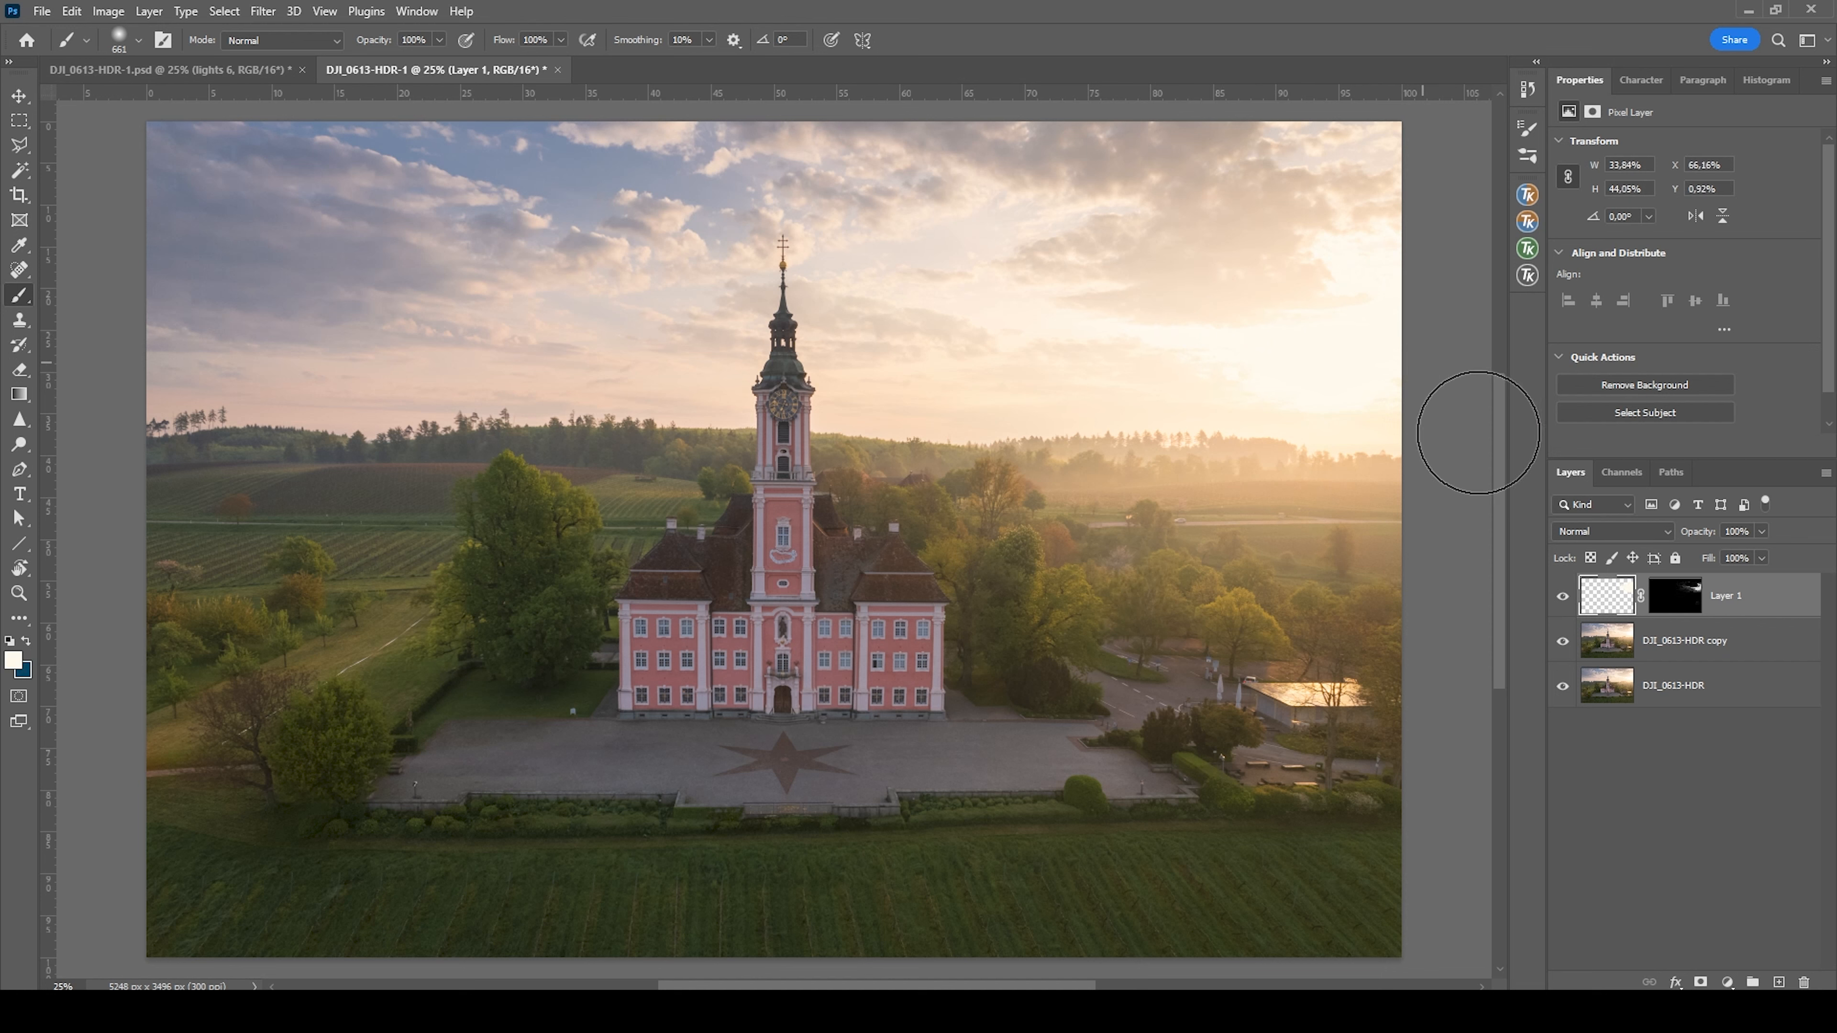
click(1566, 599)
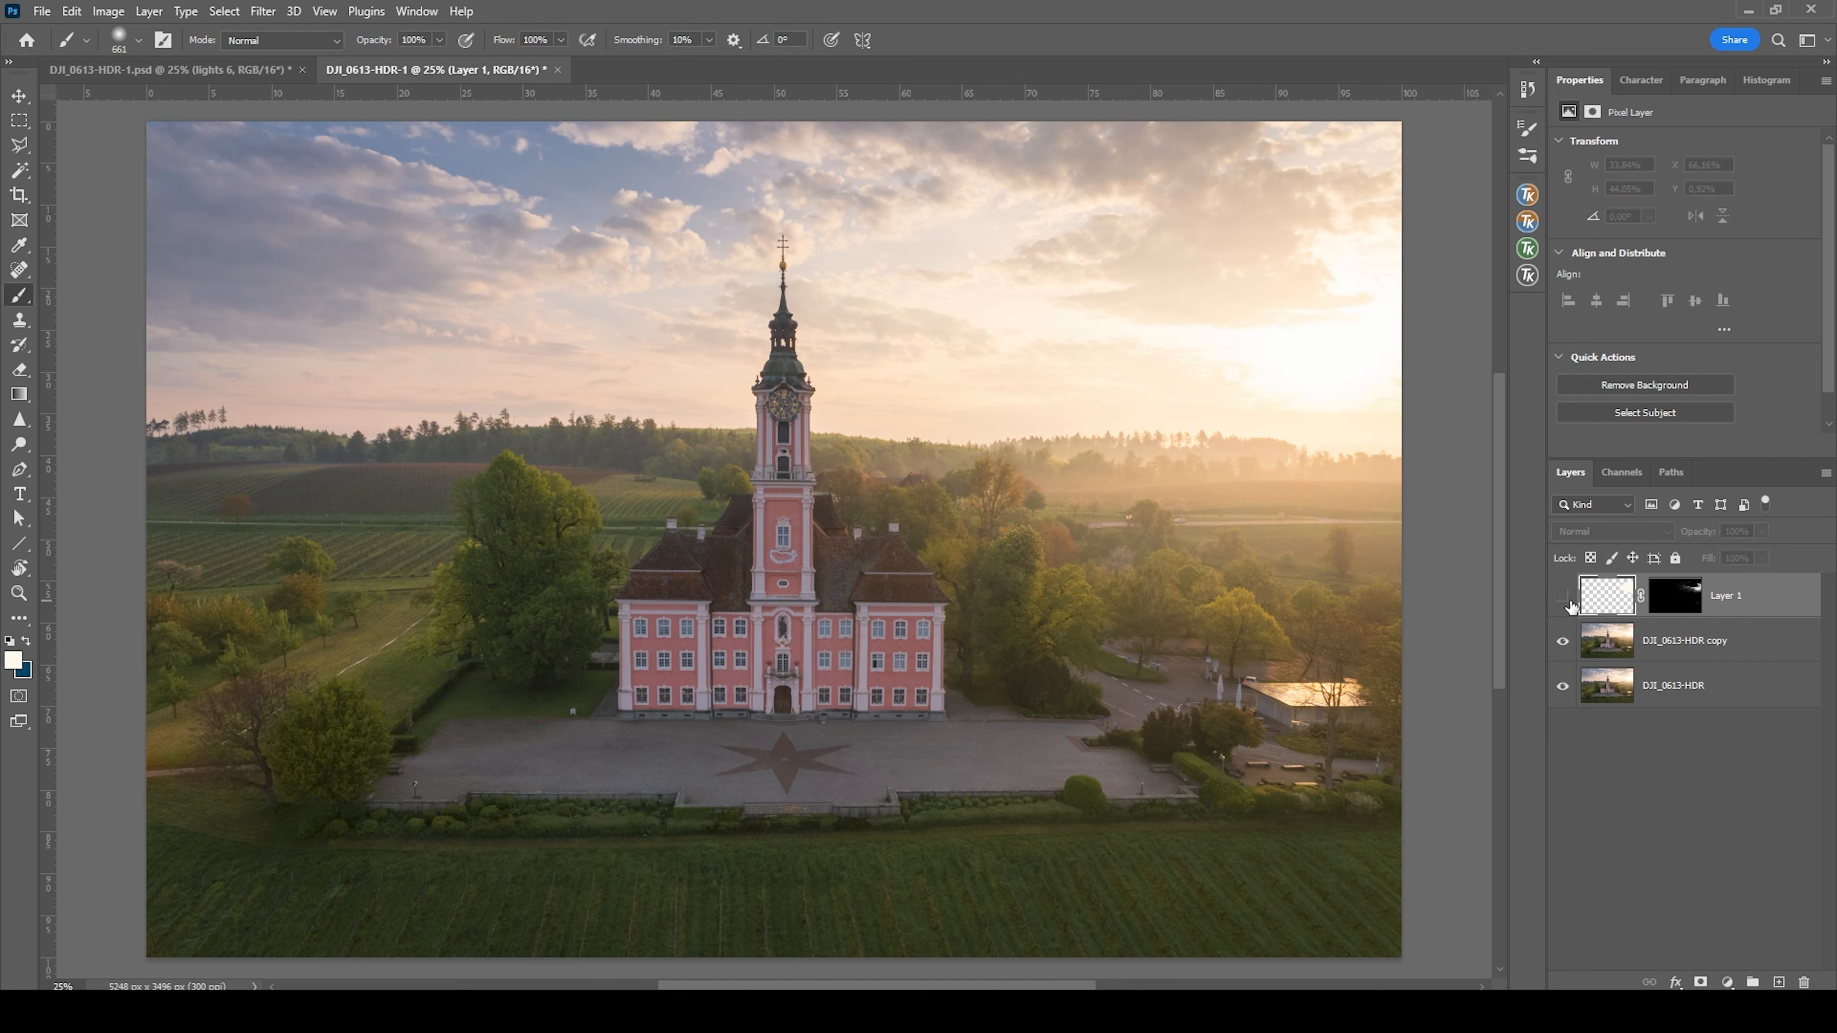
click(1565, 600)
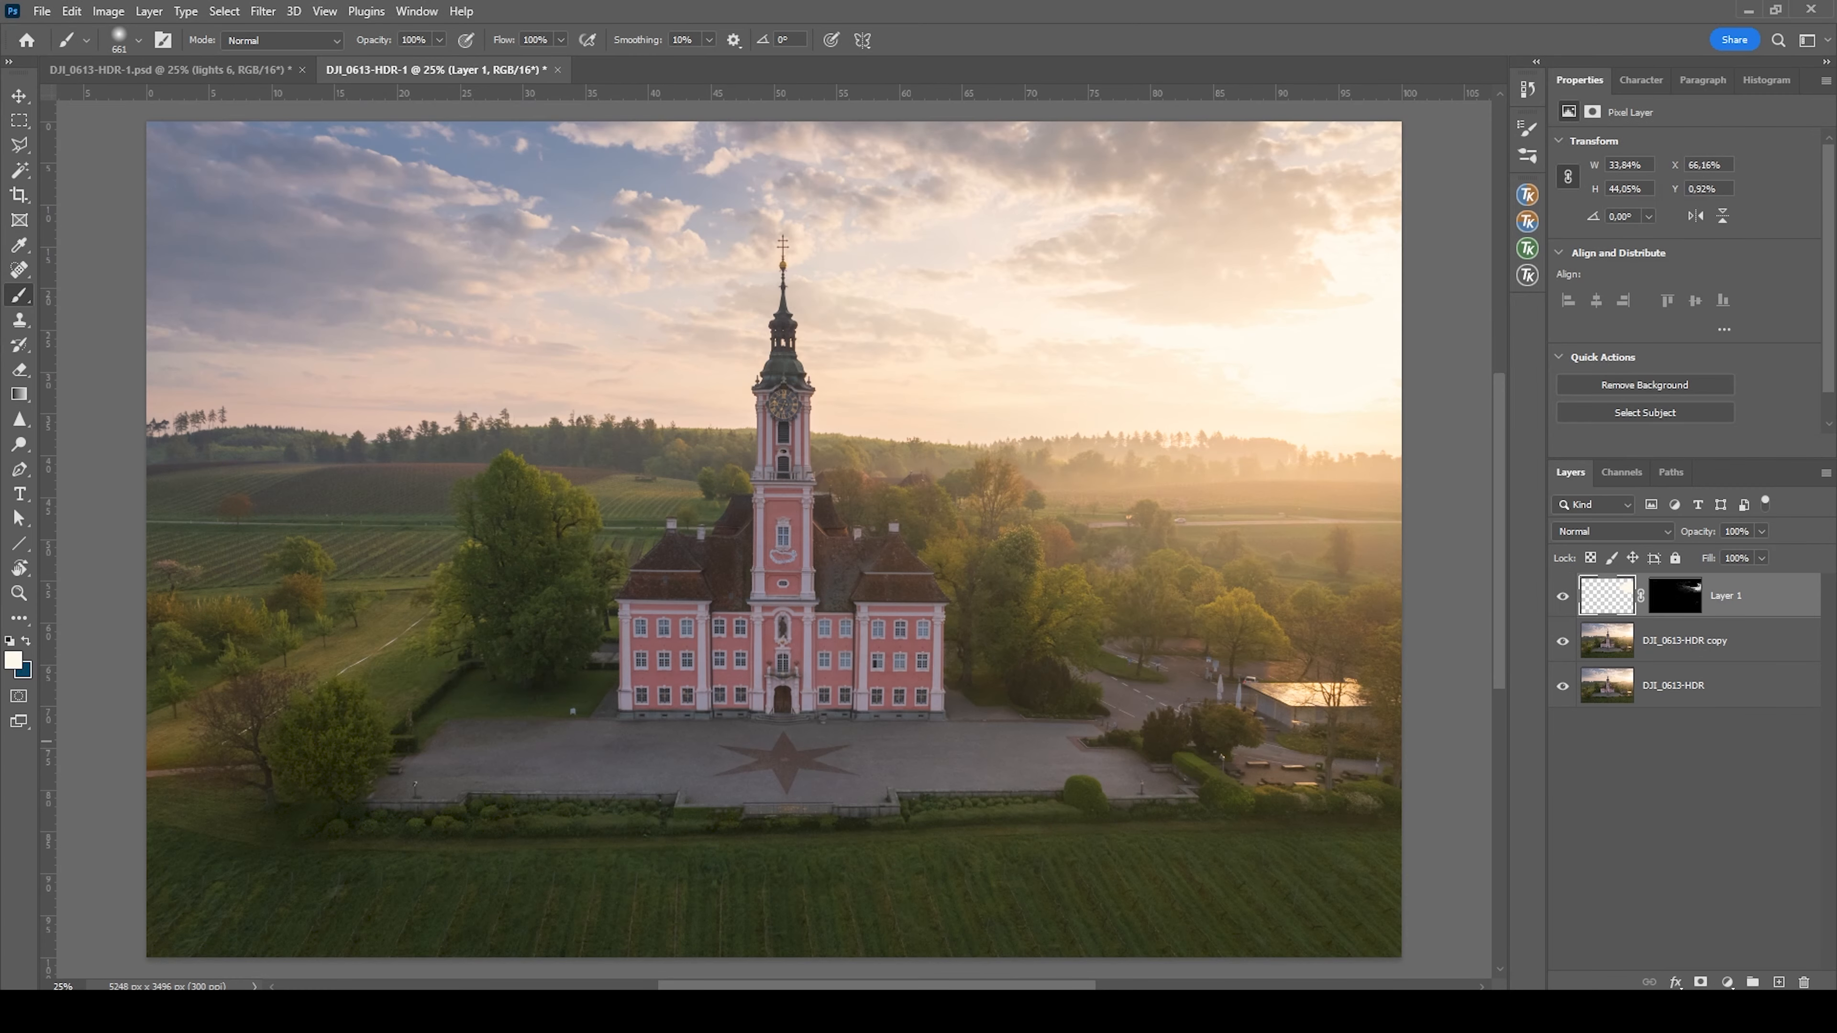
Add a new blank layer on top in Overlay blend mode and give it a RapidMask2 Lights 2 layer mask
click(1778, 982)
click(1584, 532)
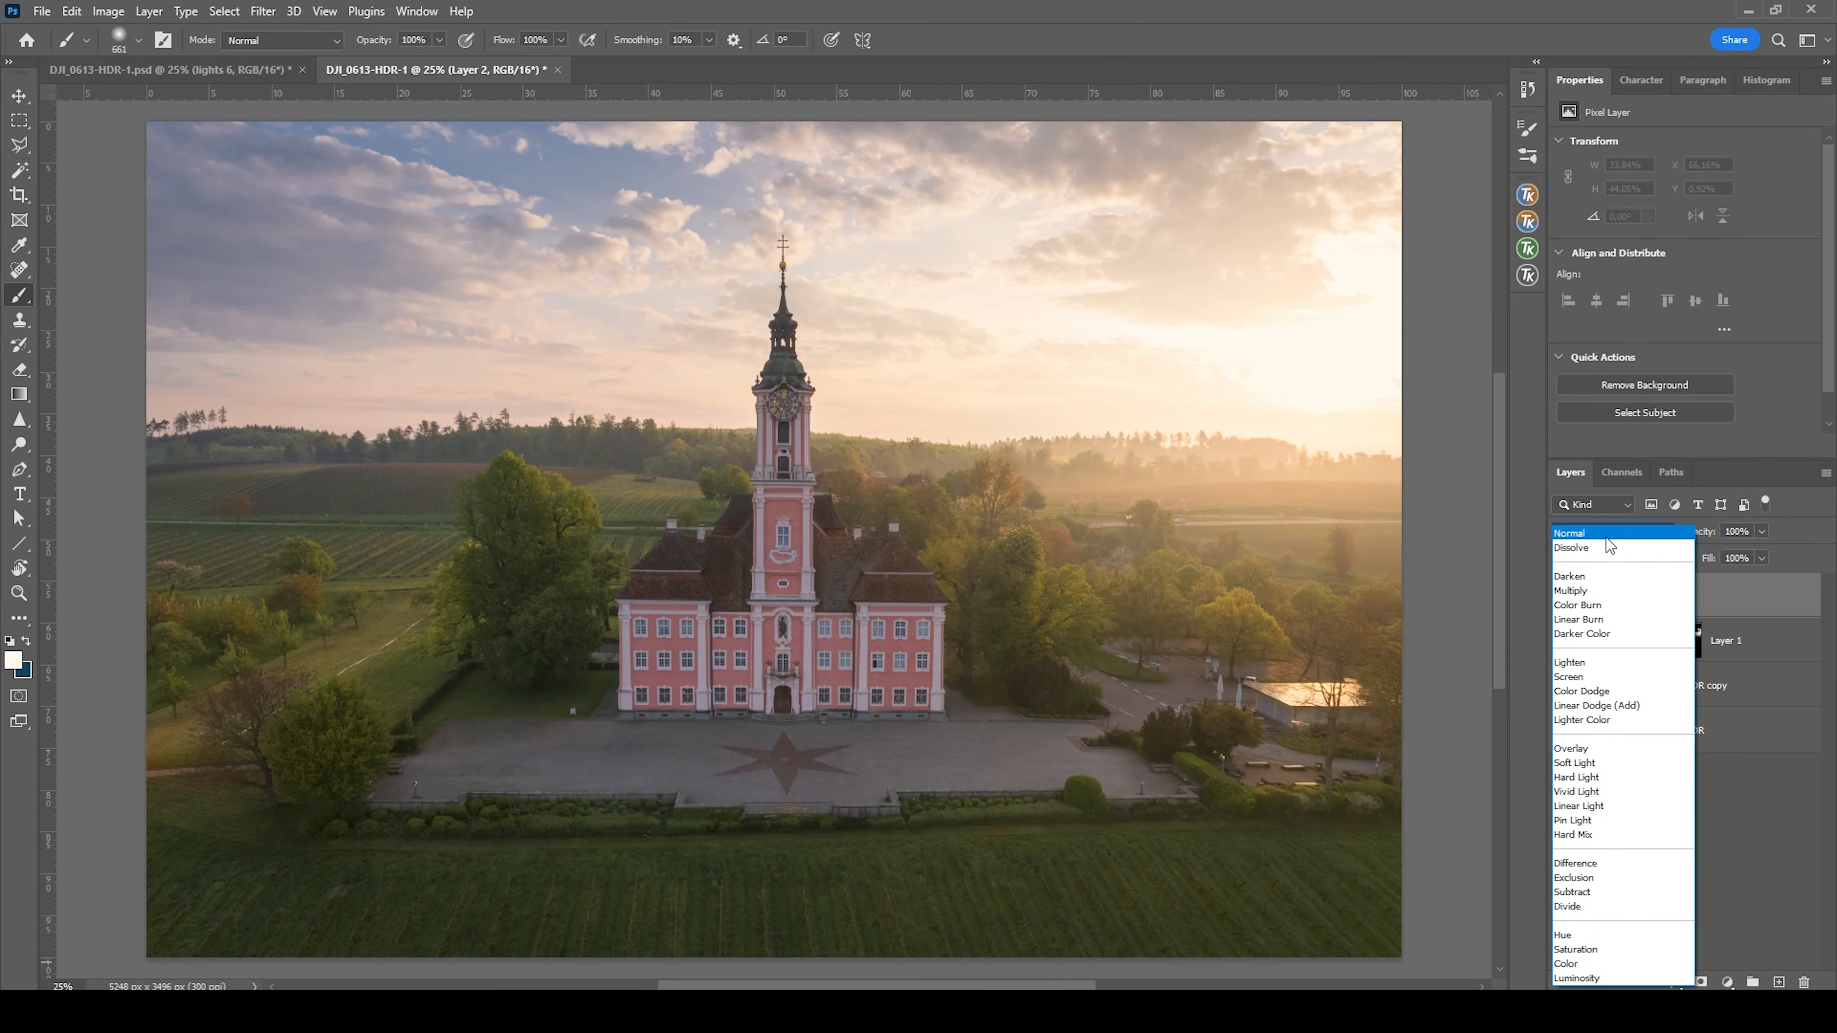
click(1601, 751)
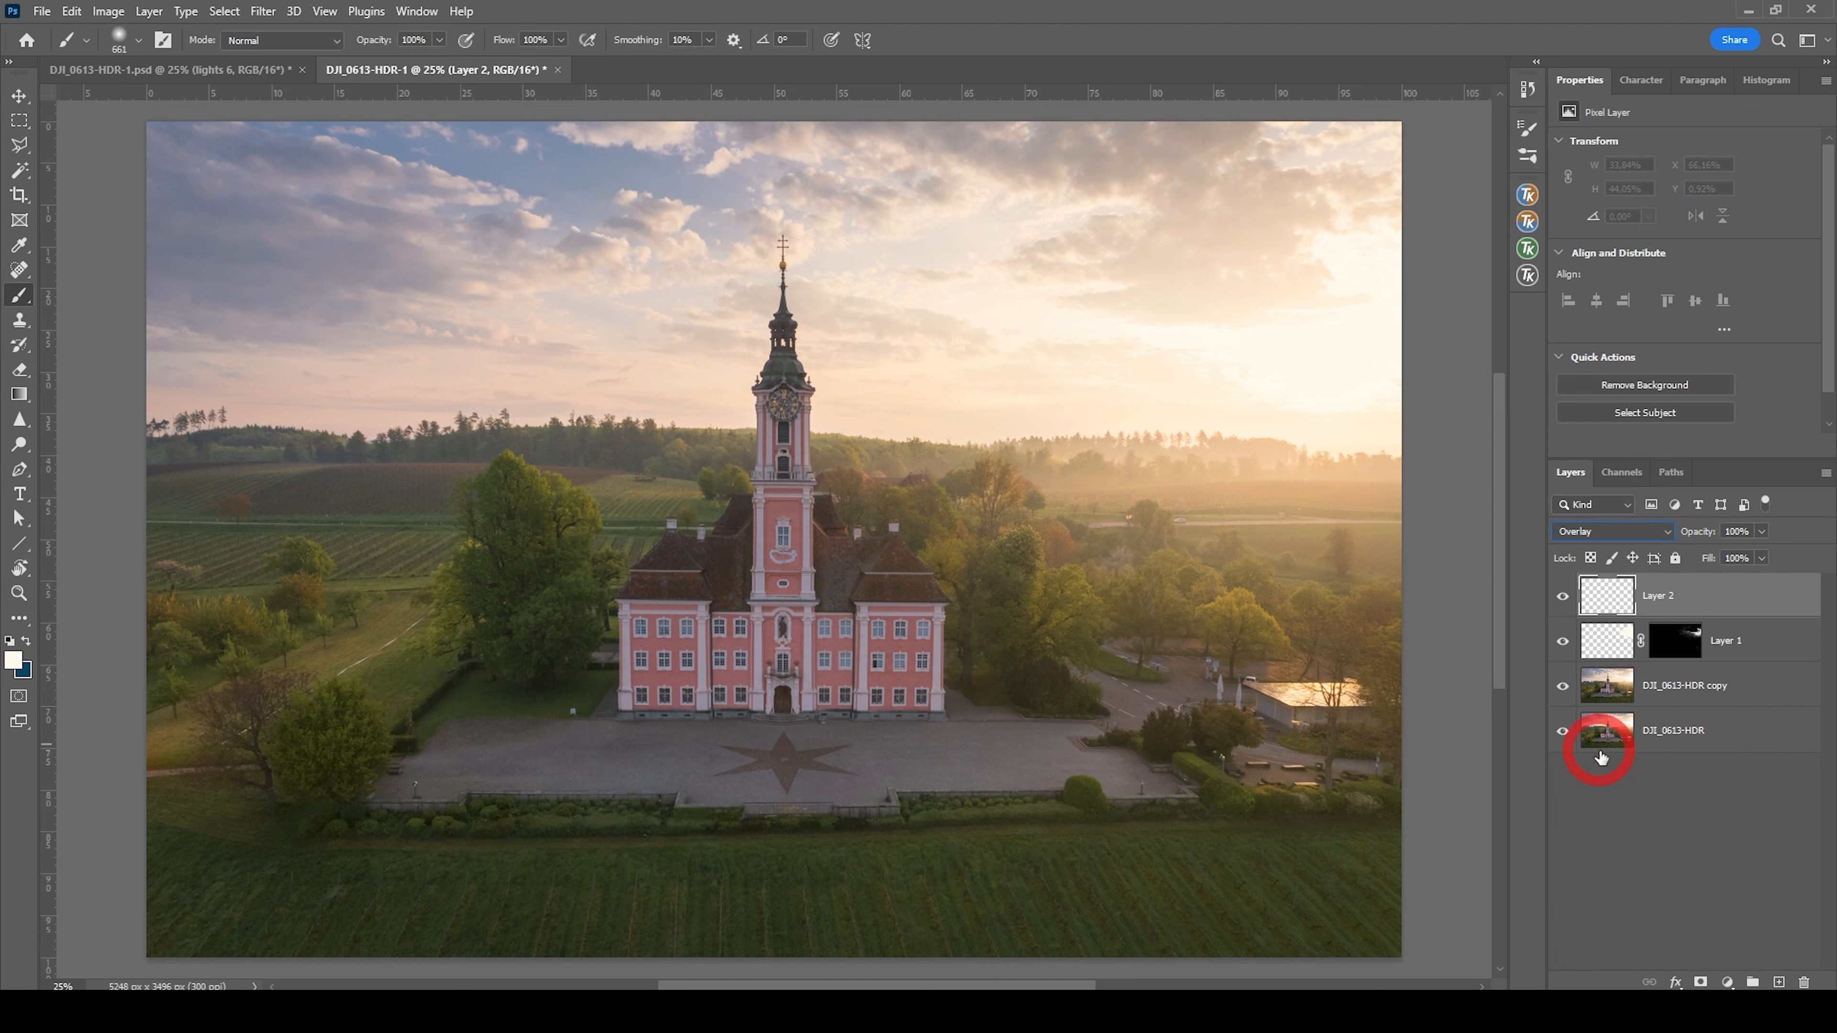
click(1526, 249)
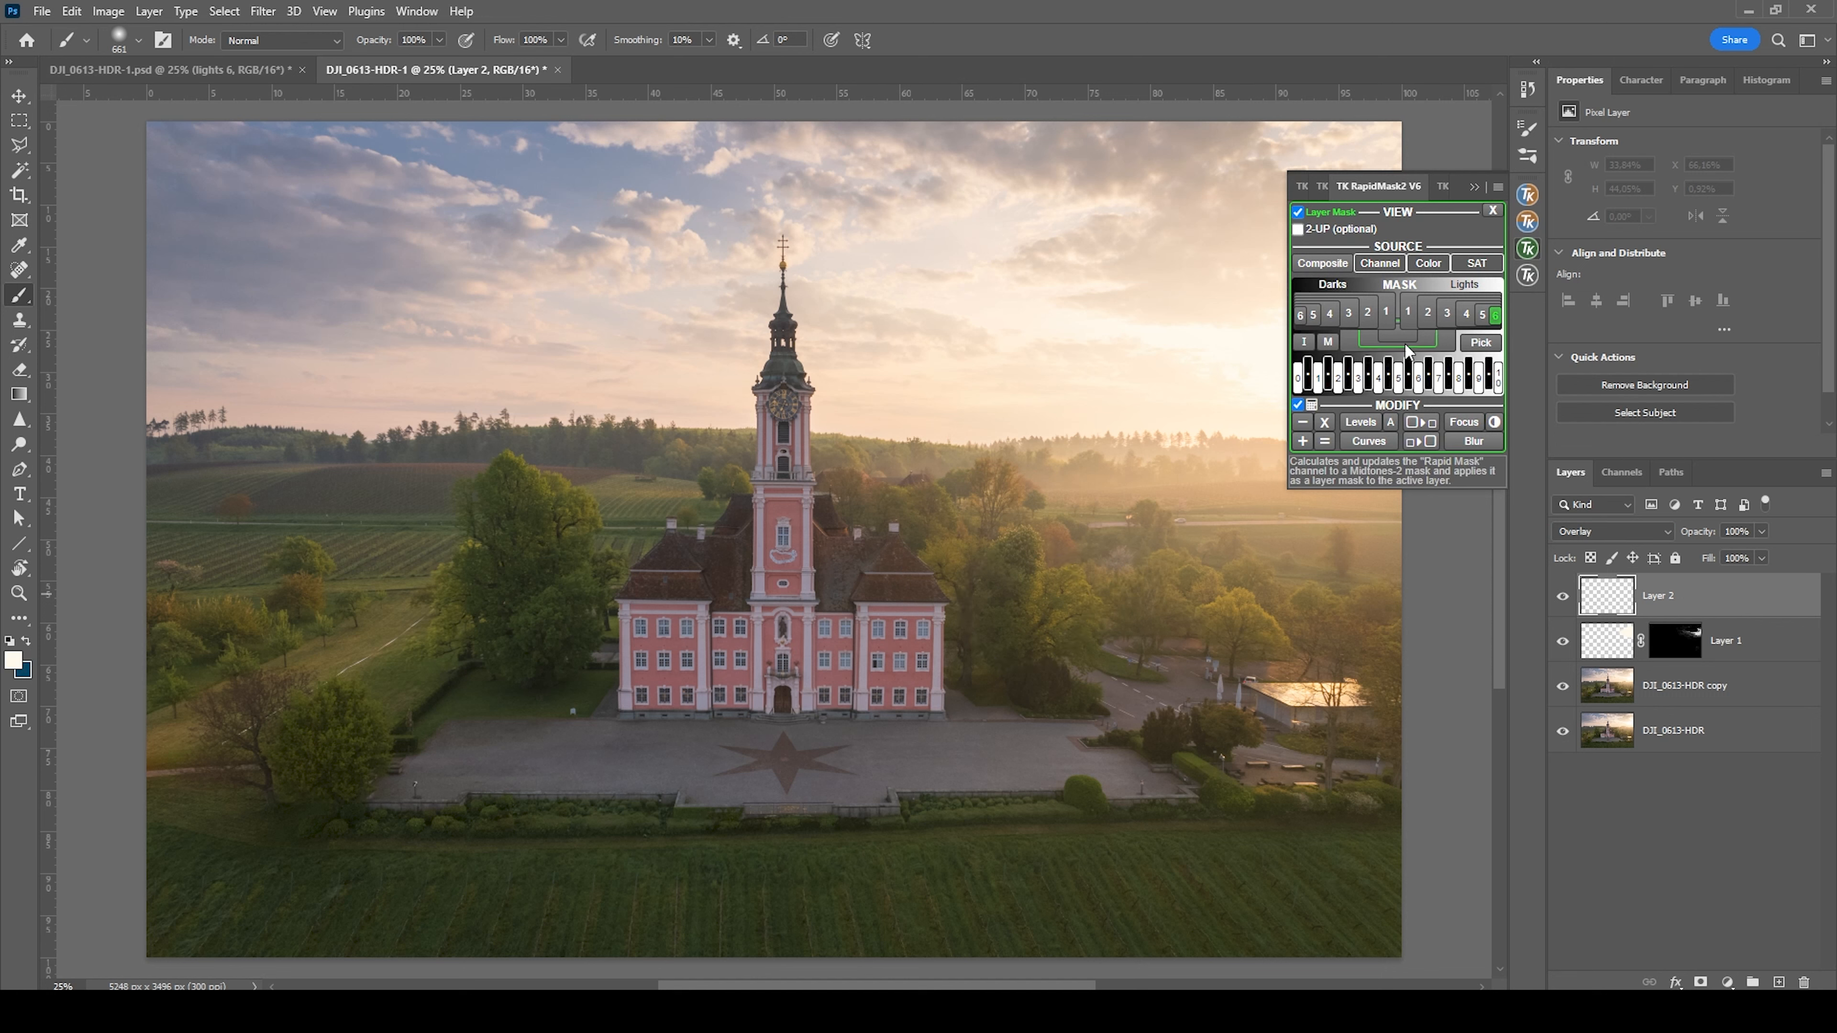
click(1426, 315)
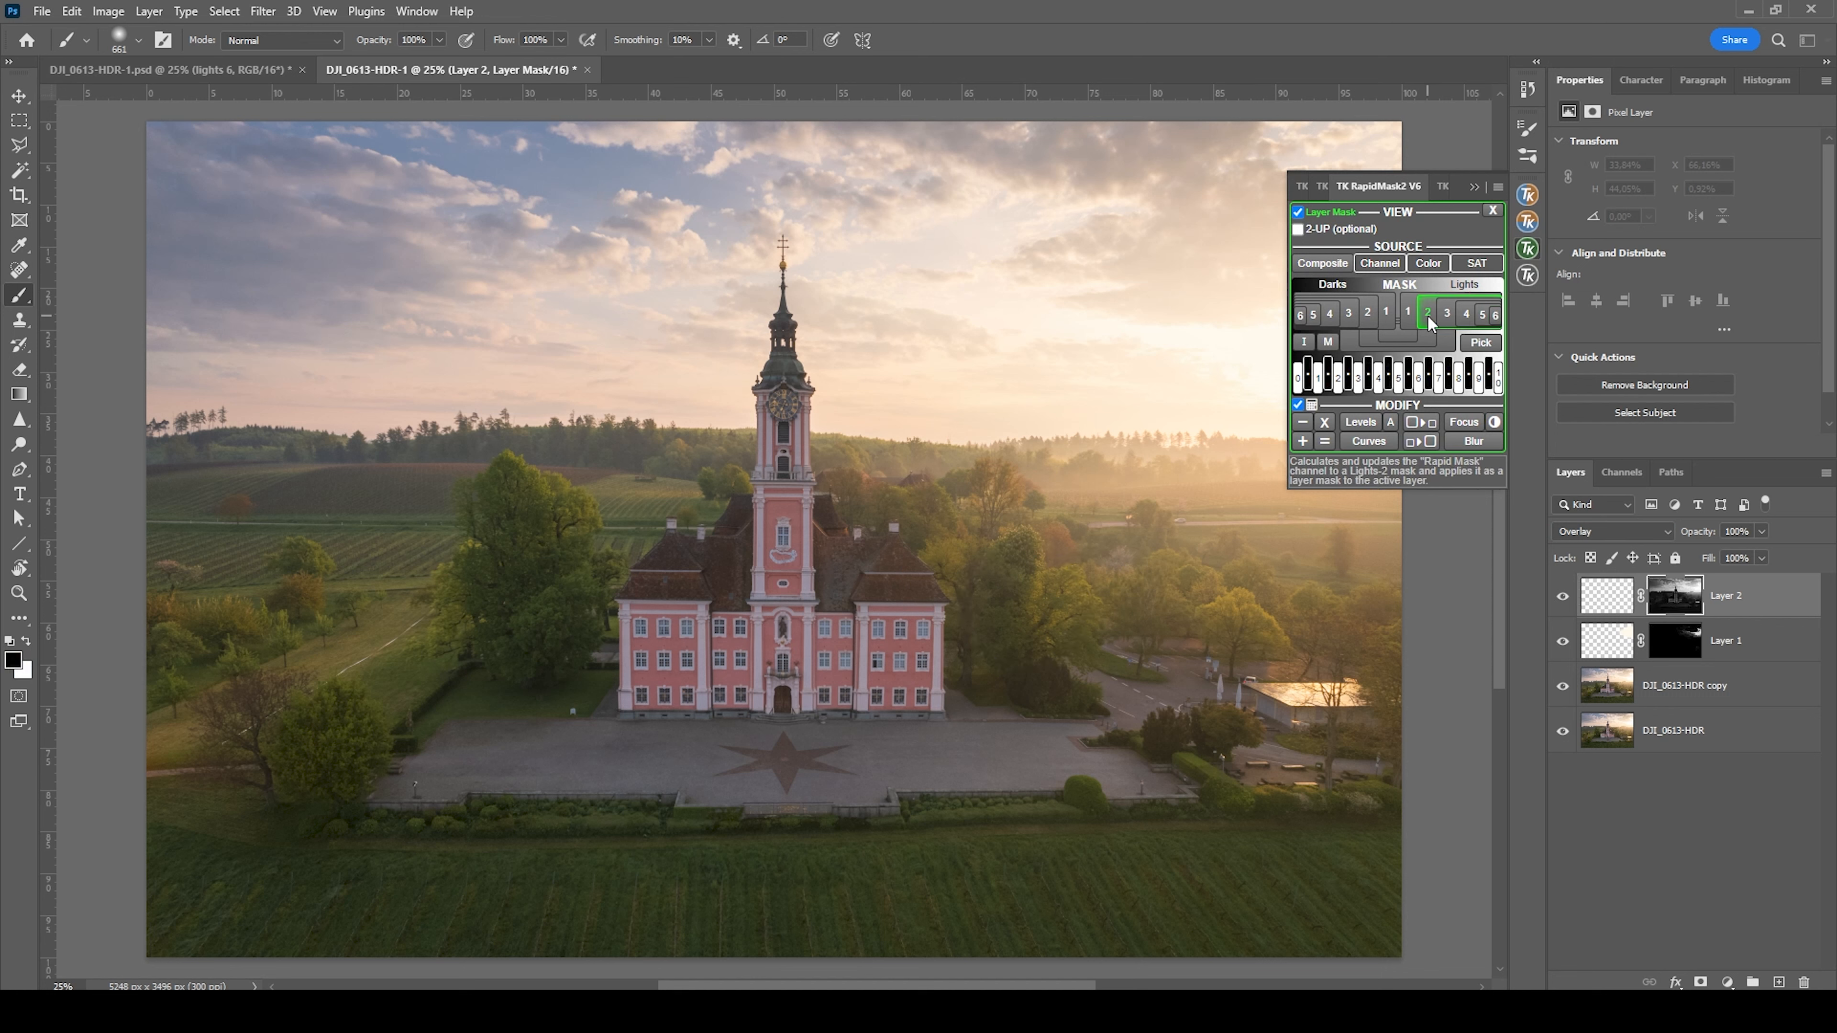
click(1474, 187)
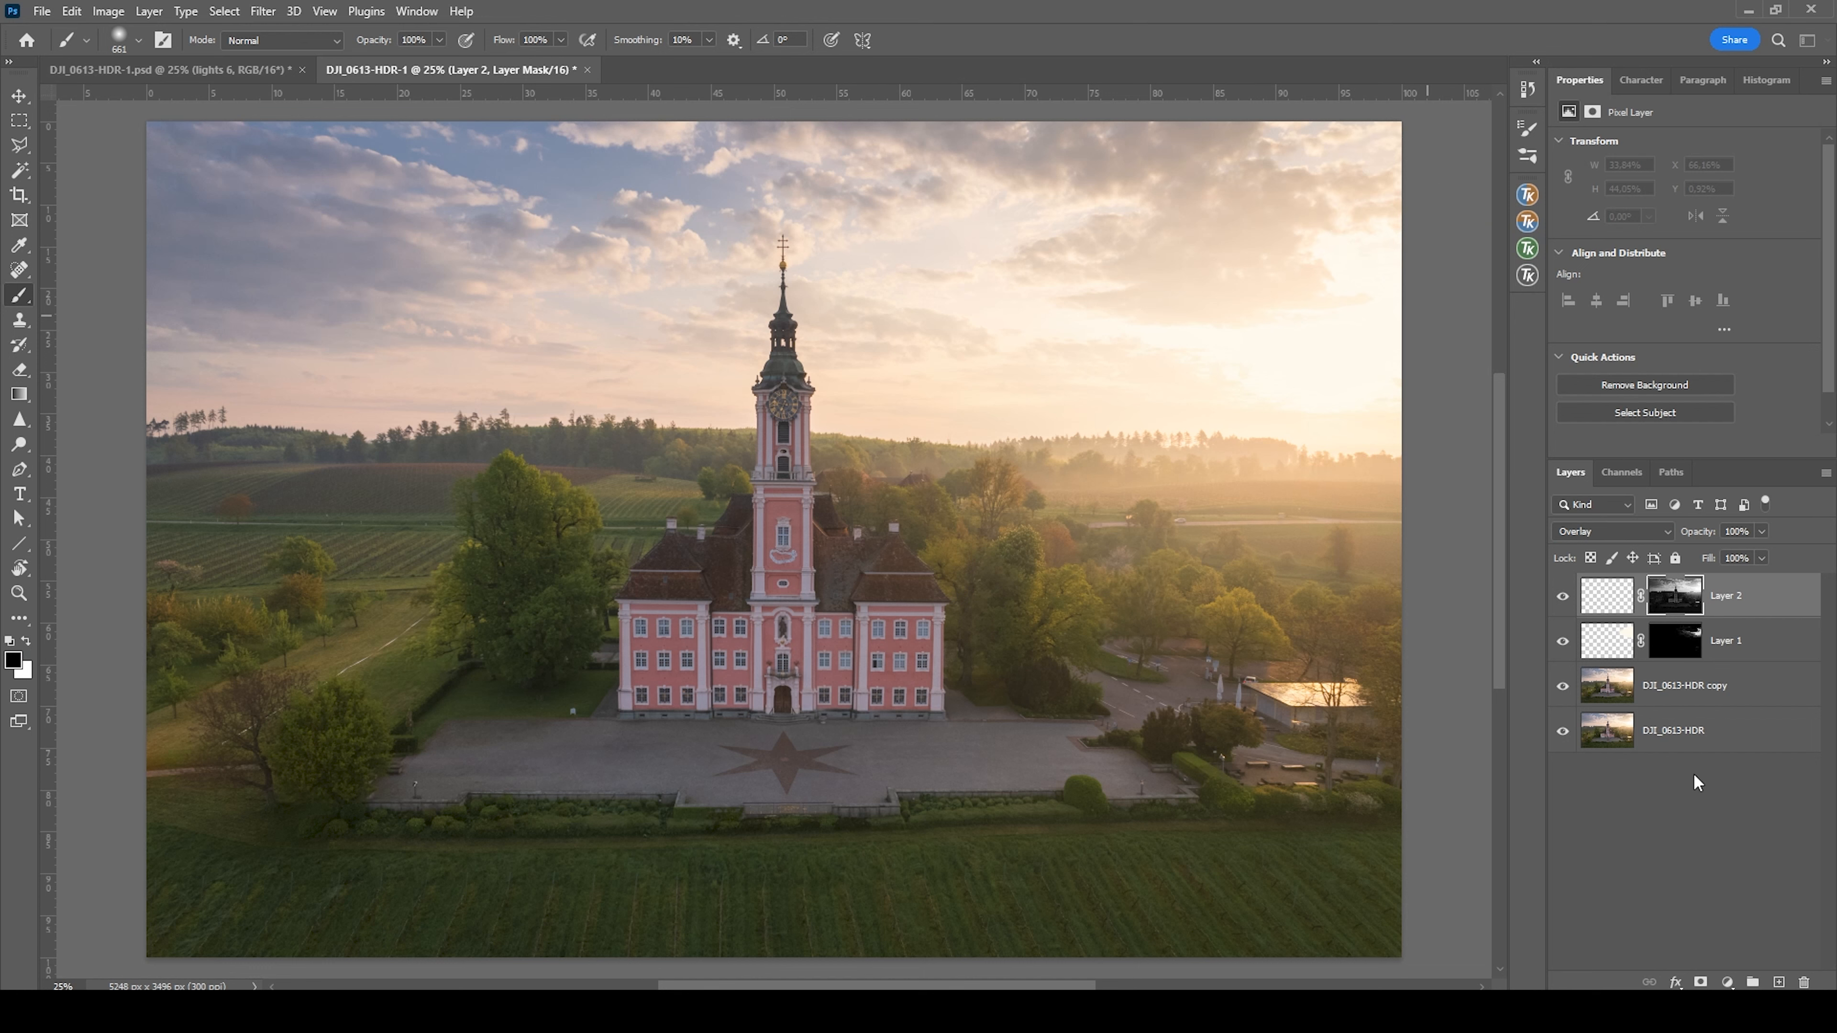
Select the sky automatically from the DJI_0613-HDR copy layer
click(1604, 740)
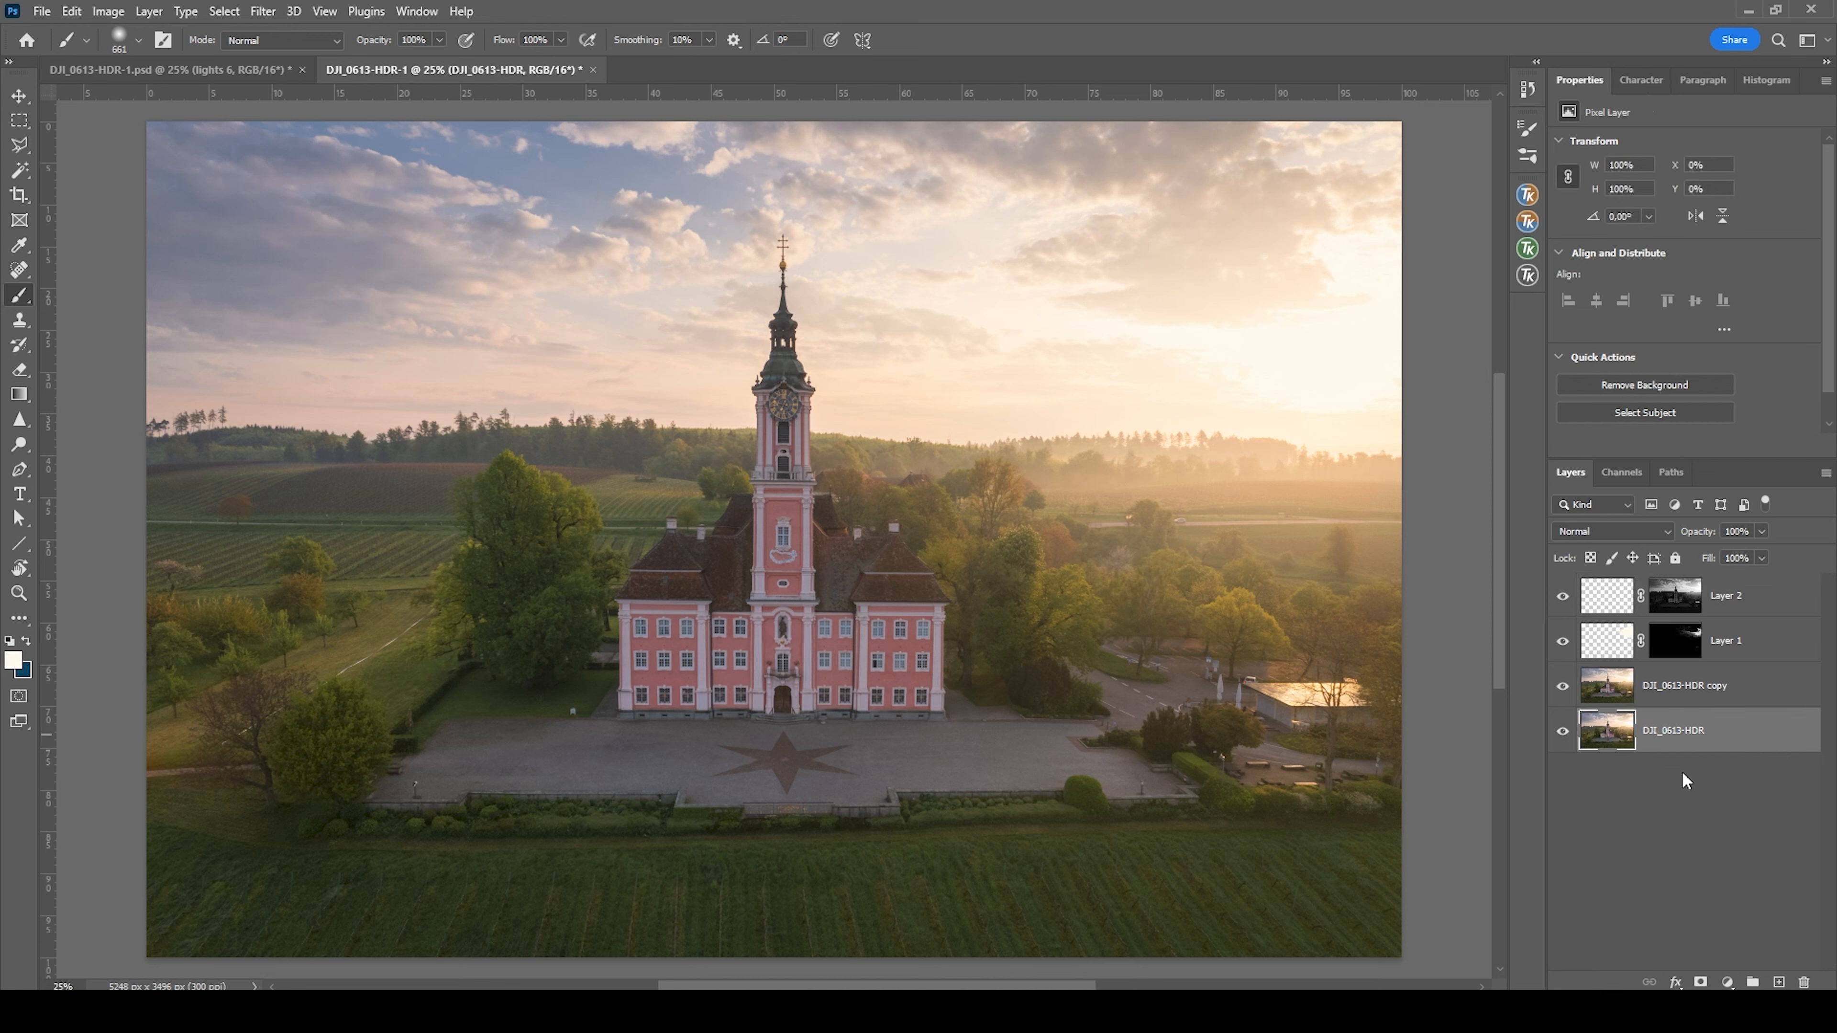
click(1620, 696)
click(224, 11)
click(287, 252)
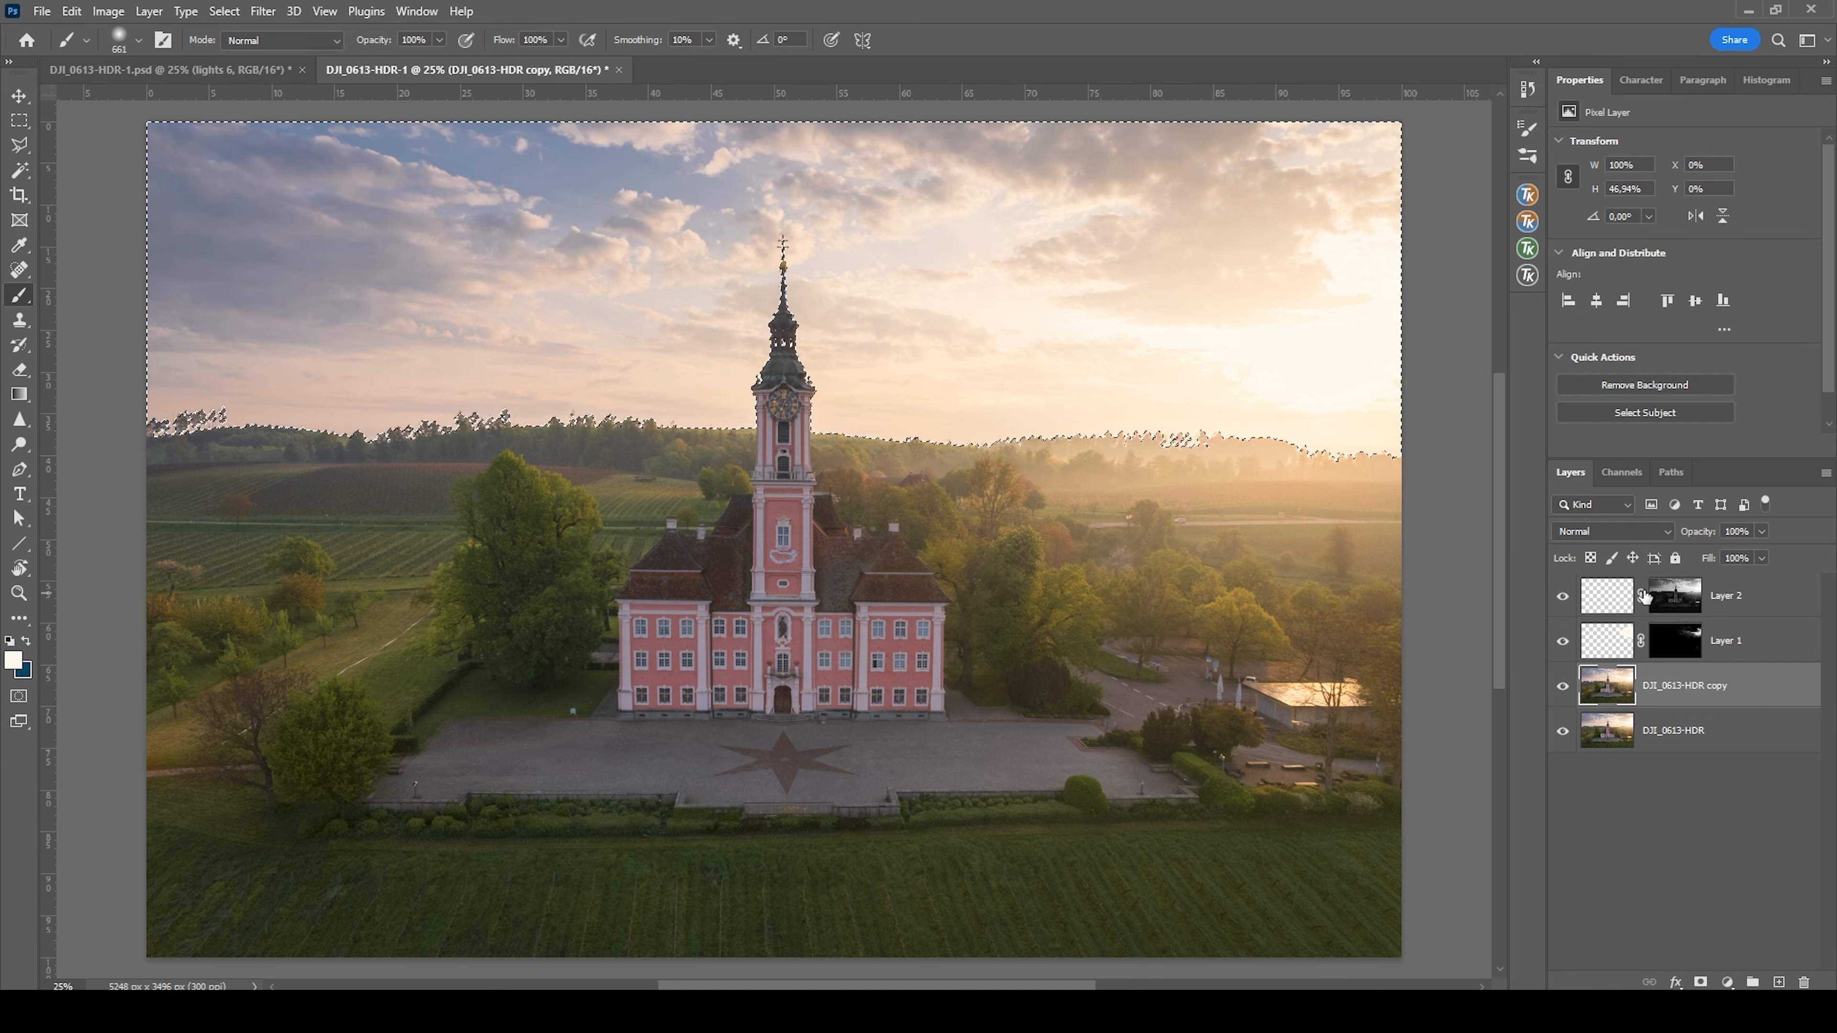
Fill the selected sky with black at 100% opacity on Layer 2's mask and deselect
click(1676, 598)
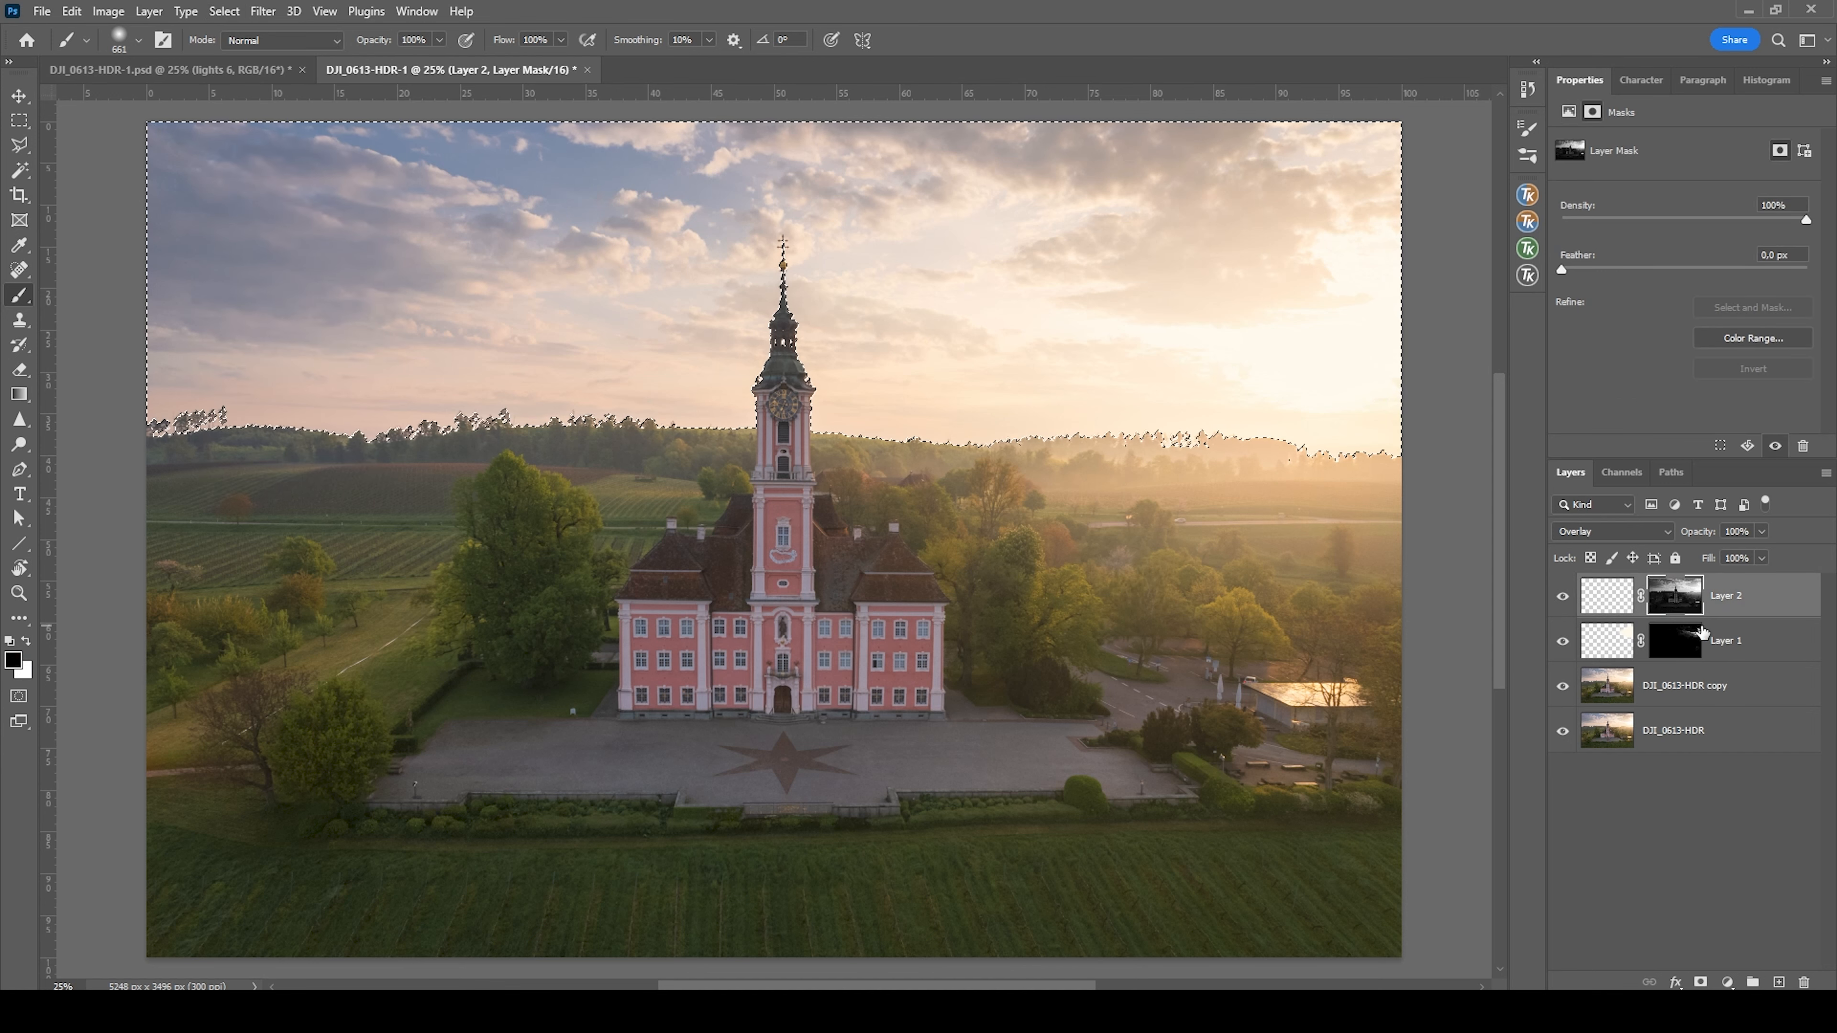
key(shift+F5)
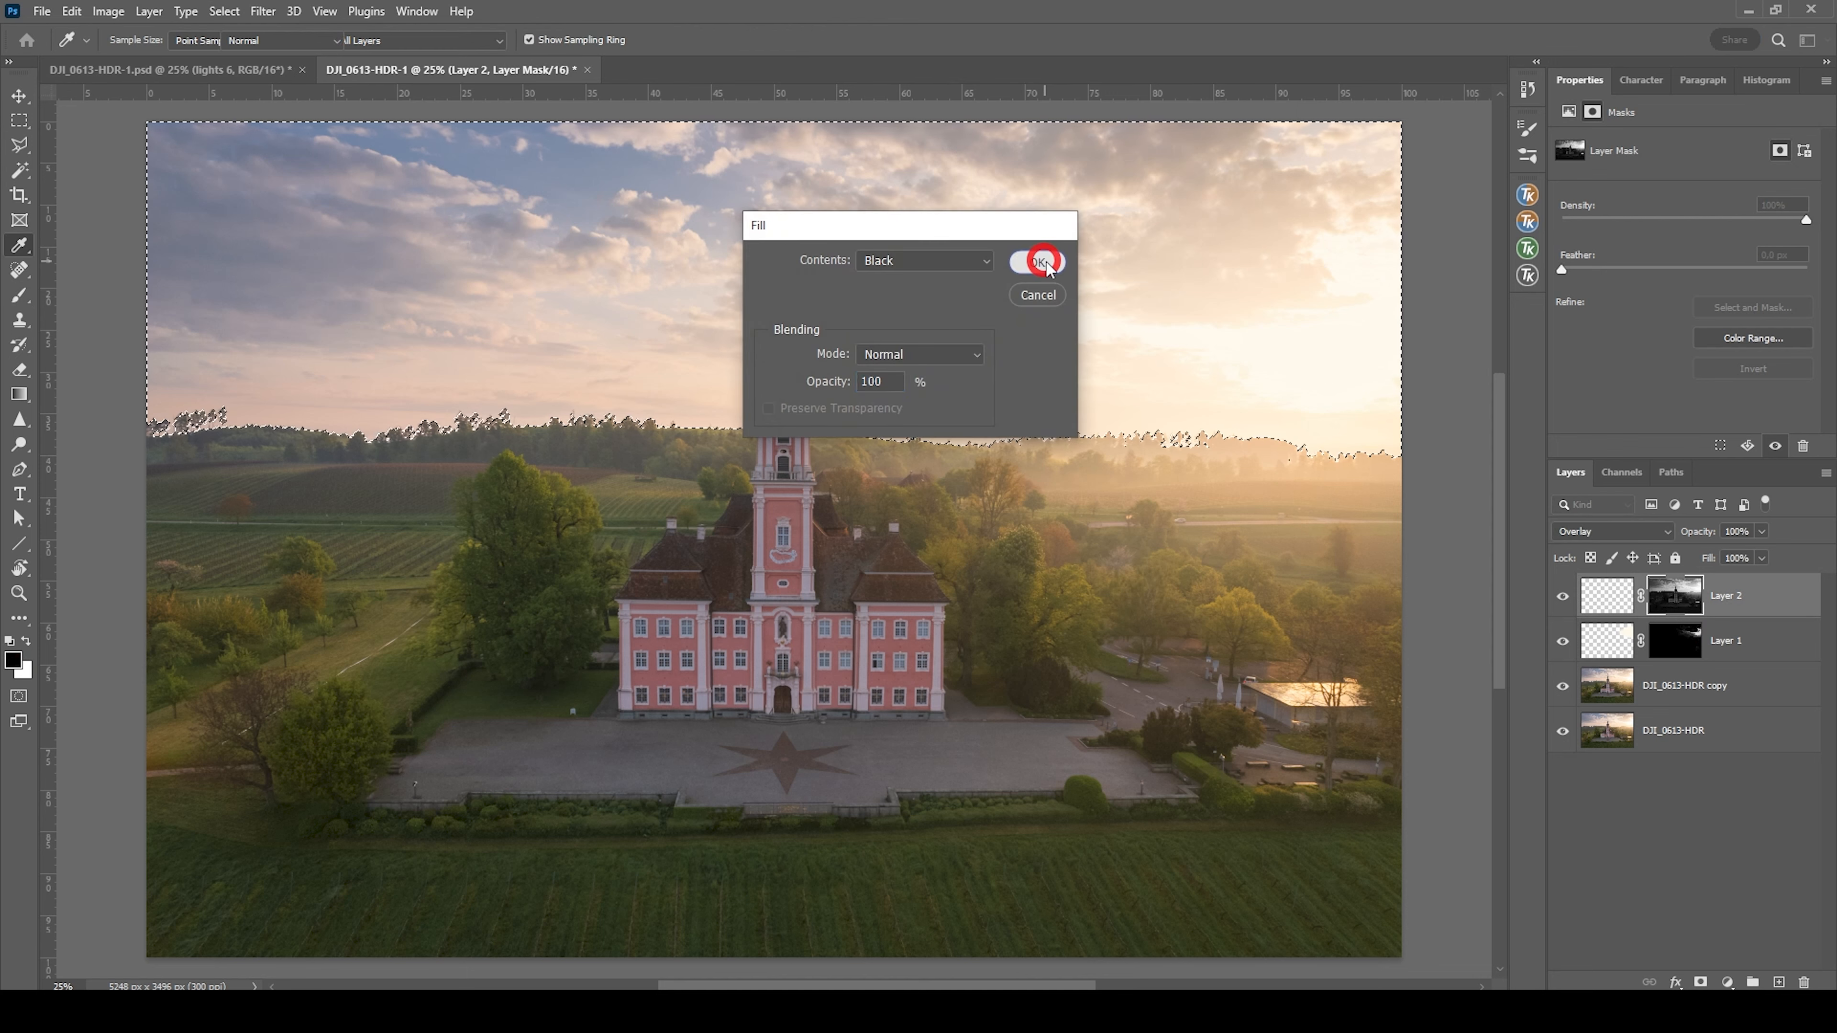
click(1027, 261)
key(ctrl+d)
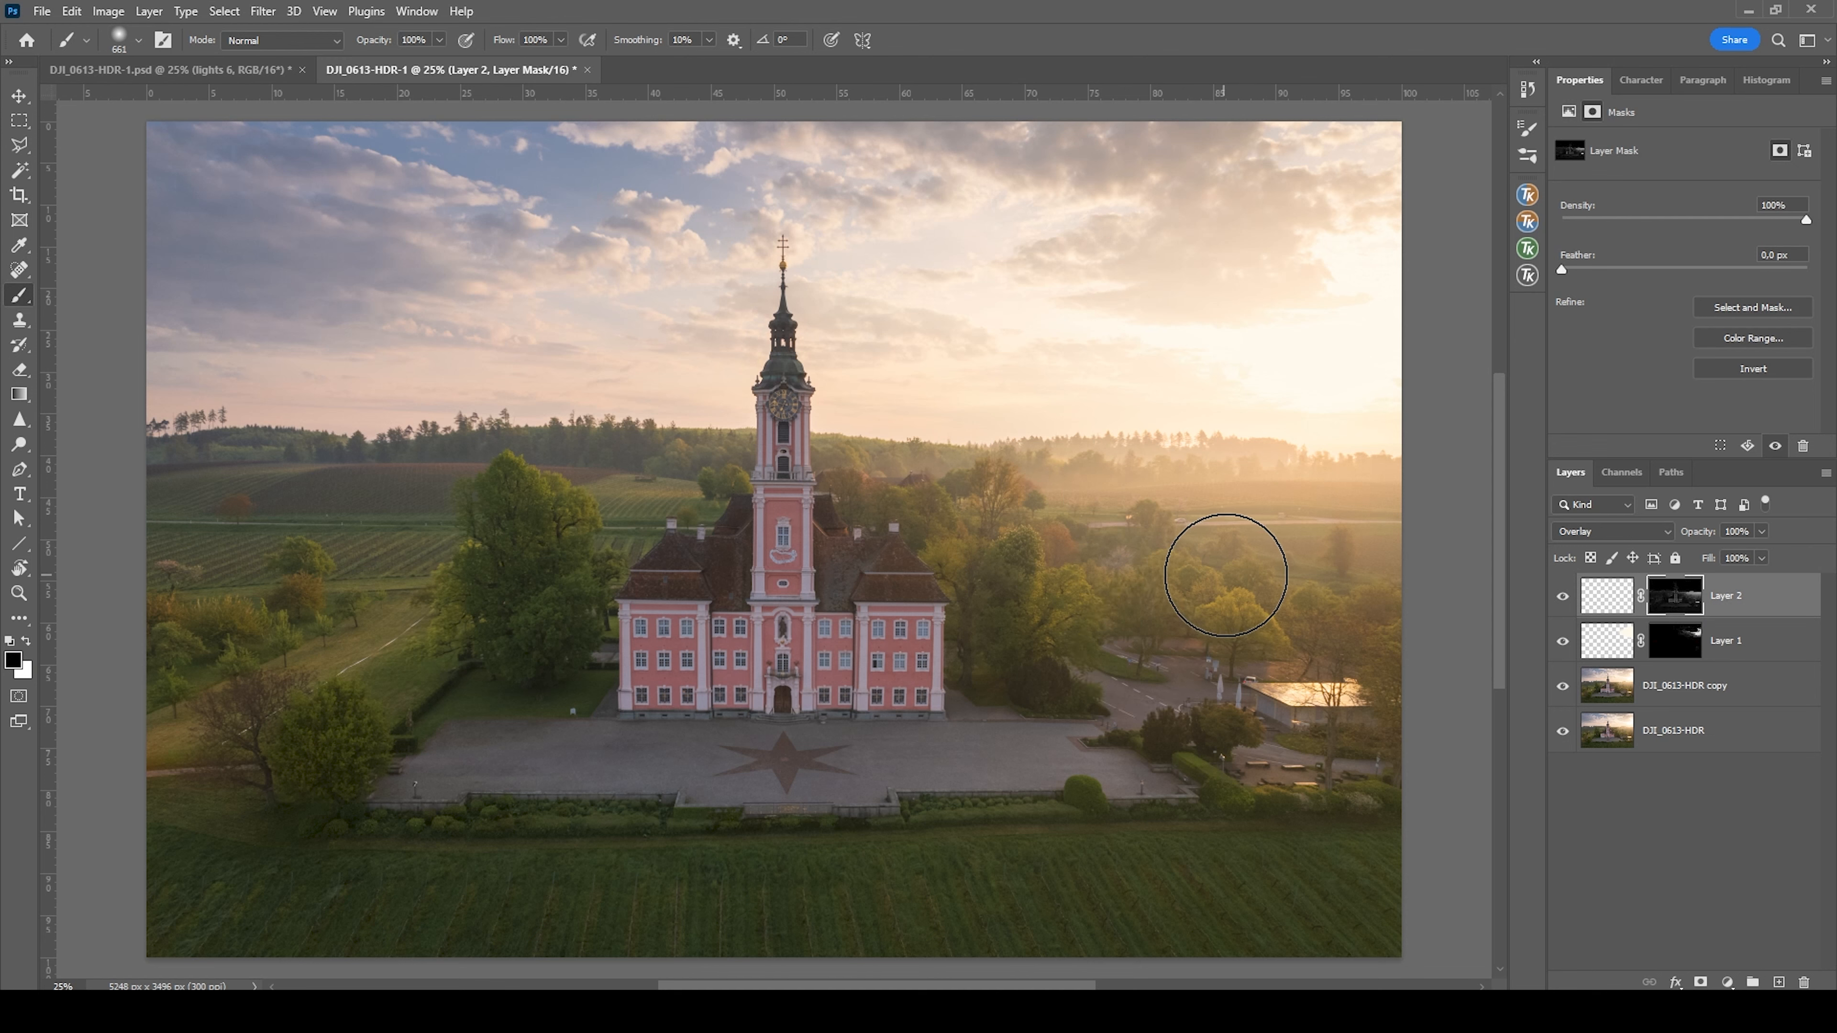
Target Layer 2's pixels, set the foreground color to white and lower the brush opacity to 43%
click(1591, 603)
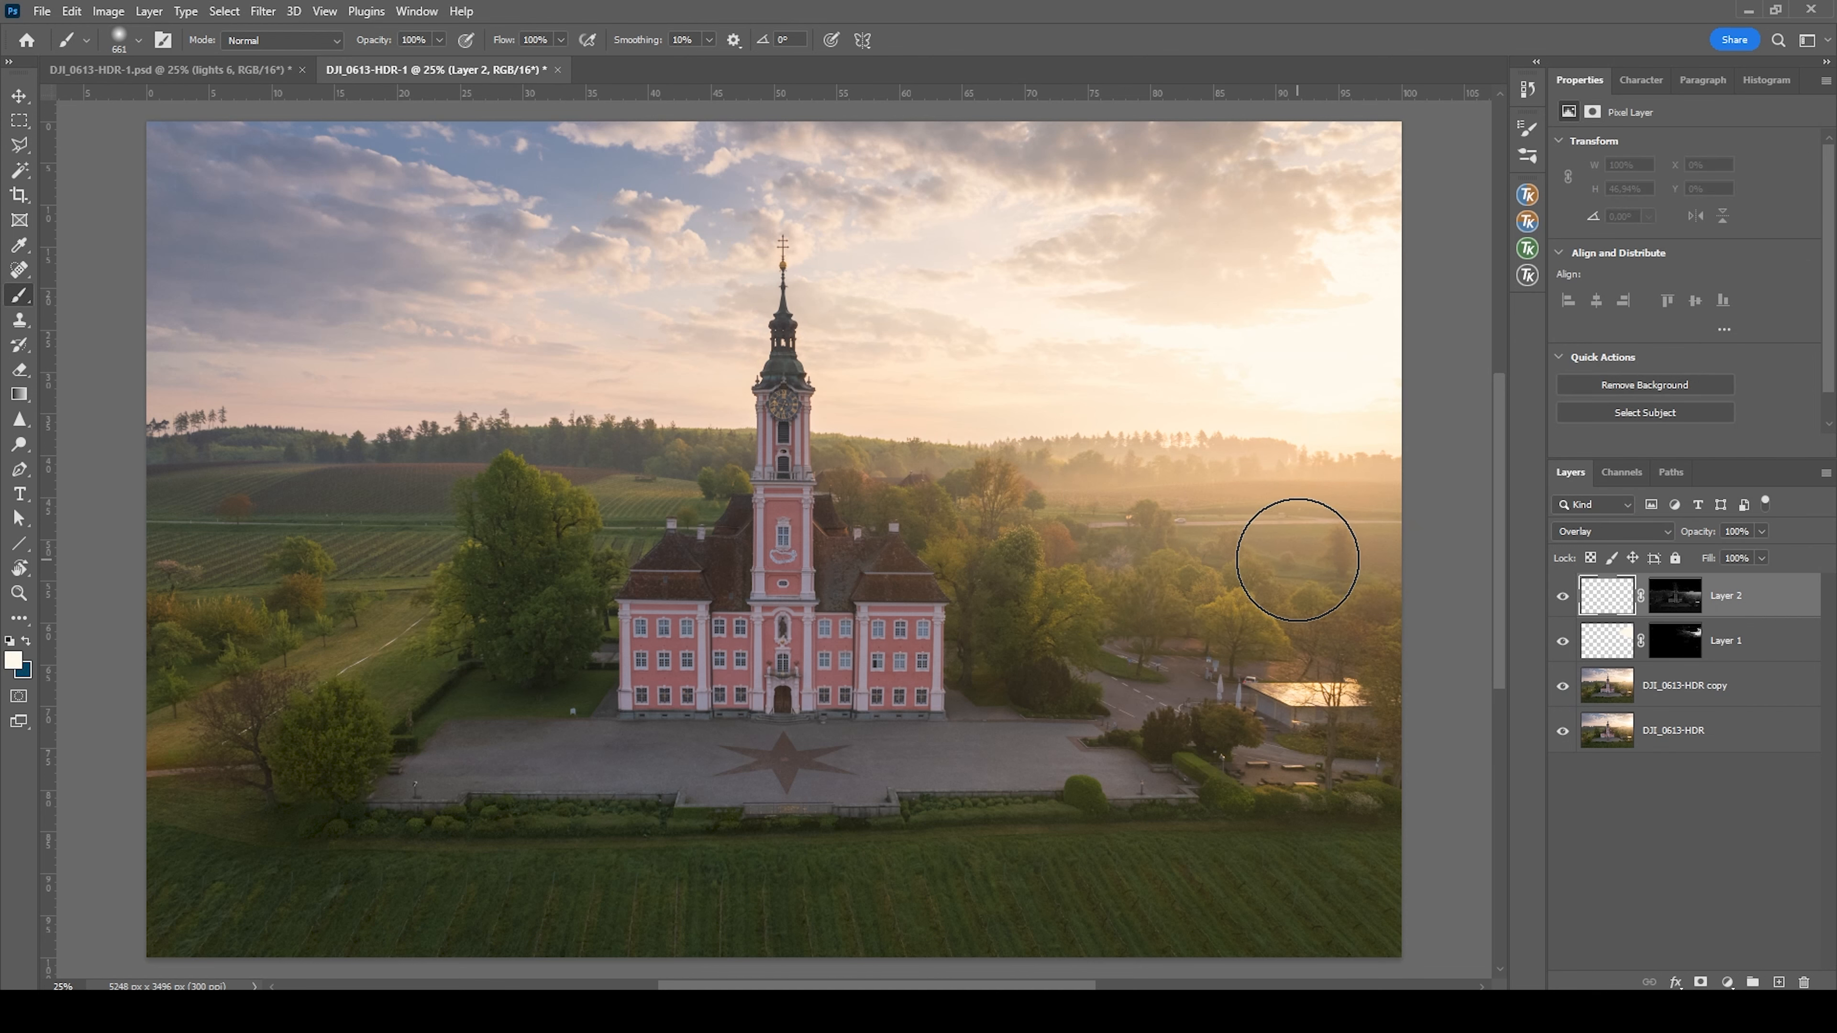
click(13, 660)
click(1144, 315)
click(1677, 394)
click(439, 39)
drag(386, 64, 388, 63)
Paint light over the trees and fields on Layer 2, using a smaller brush for the last dab, and compare with the layer hidden
drag(1068, 547, 1013, 576)
drag(1053, 585, 1021, 587)
mouse_move(1312, 592)
mouse_down()
mouse_move(1358, 594)
mouse_move(1222, 562)
mouse_up()
mouse_move(1021, 534)
mouse_down()
mouse_move(791, 480)
mouse_move(548, 489)
mouse_move(451, 546)
mouse_move(312, 673)
mouse_up()
key(bracketleft)
key(bracketleft)
key(bracketleft)
click(1213, 568)
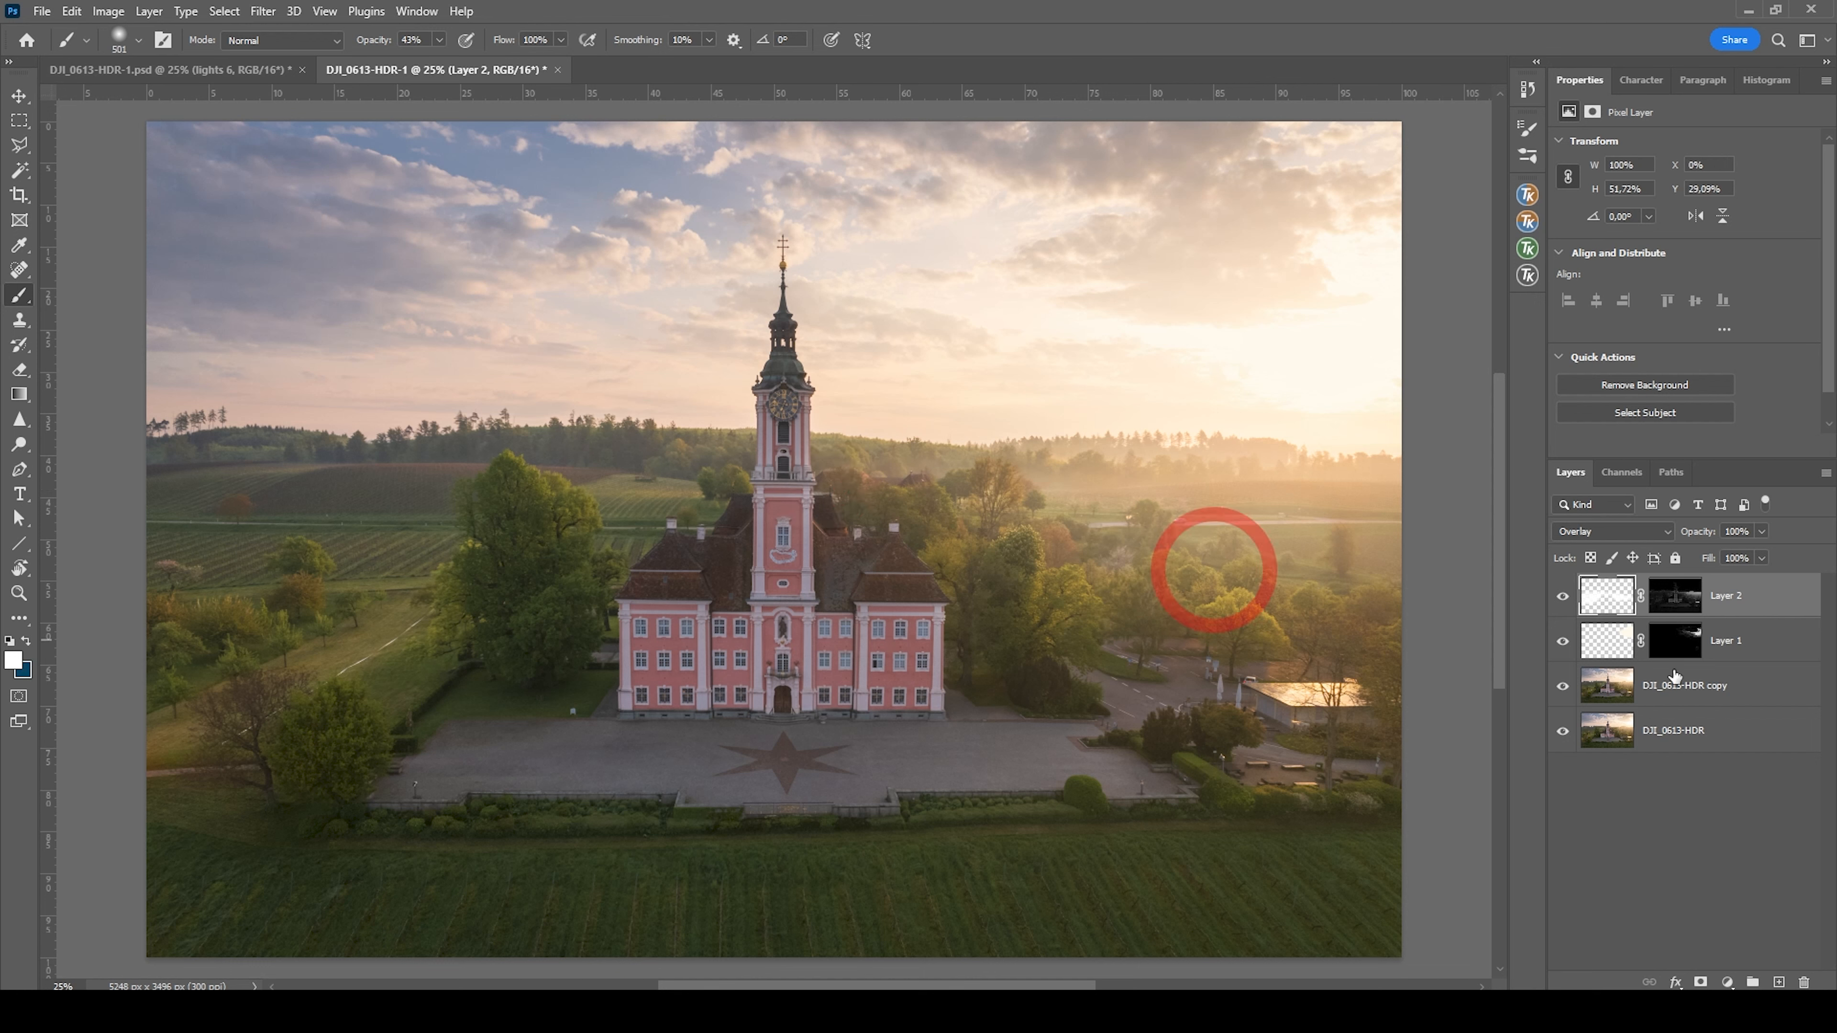
click(1564, 598)
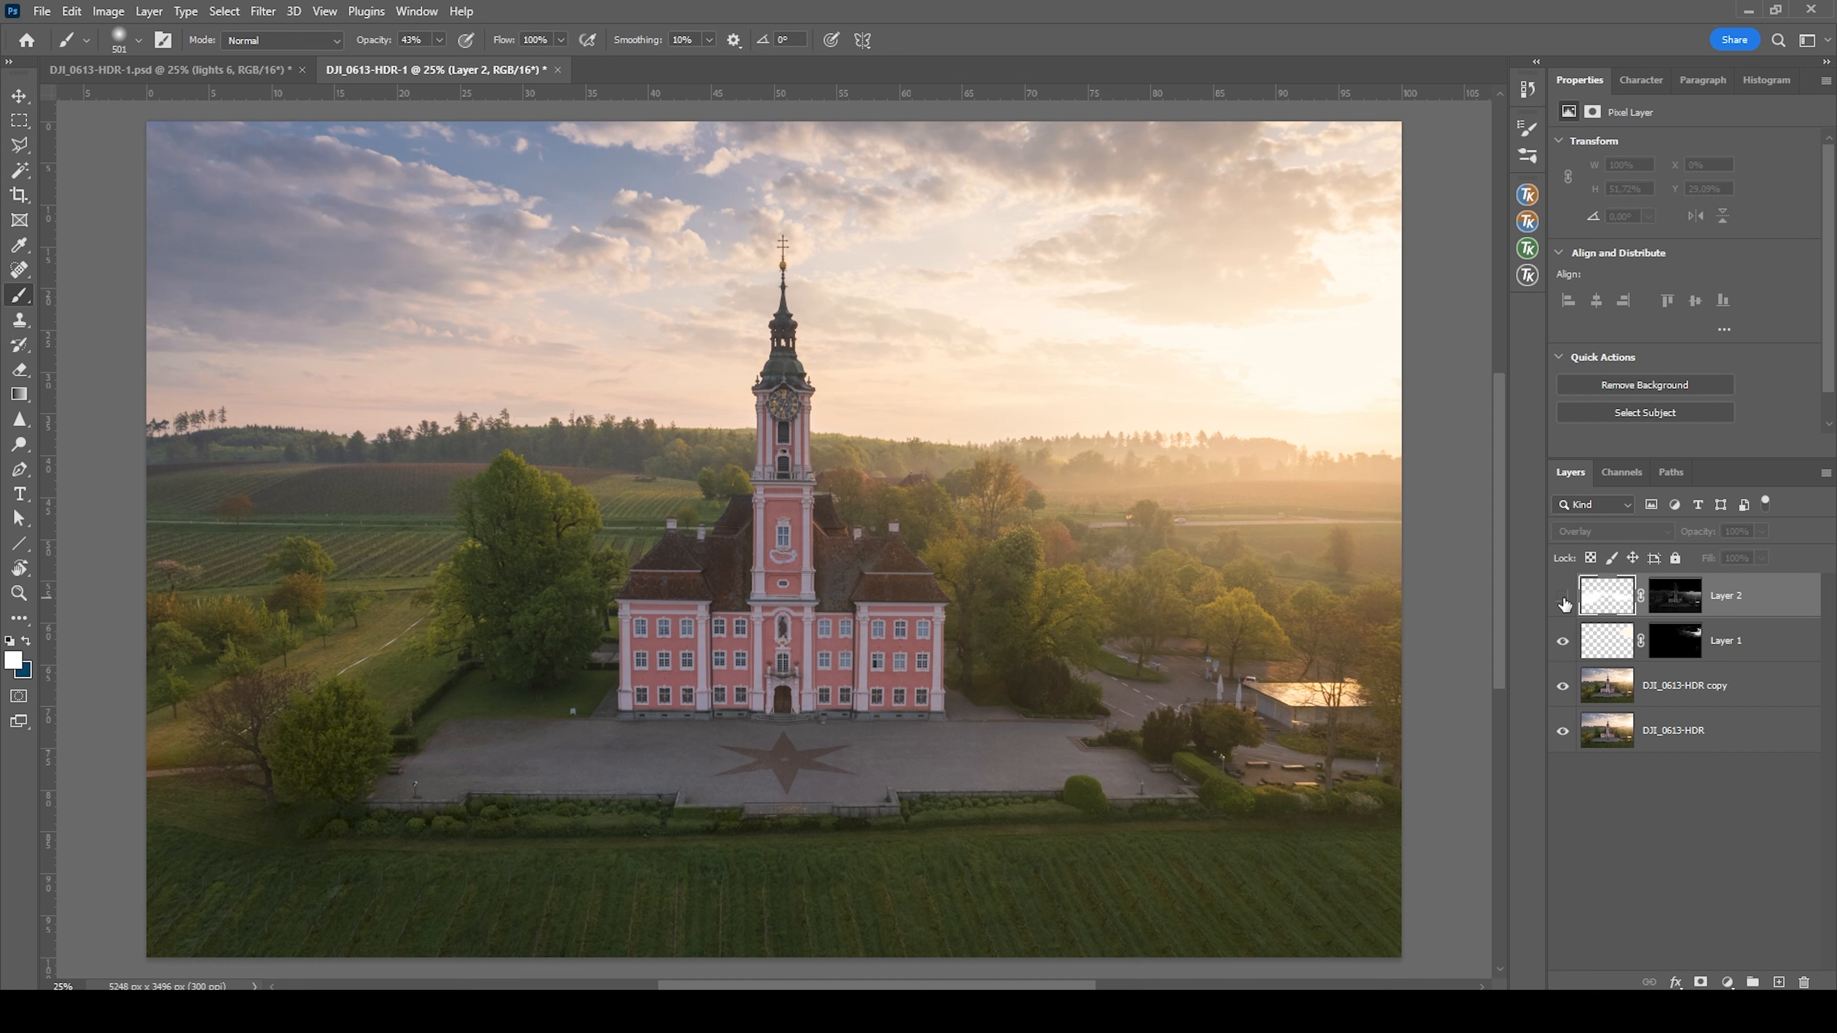
click(1564, 597)
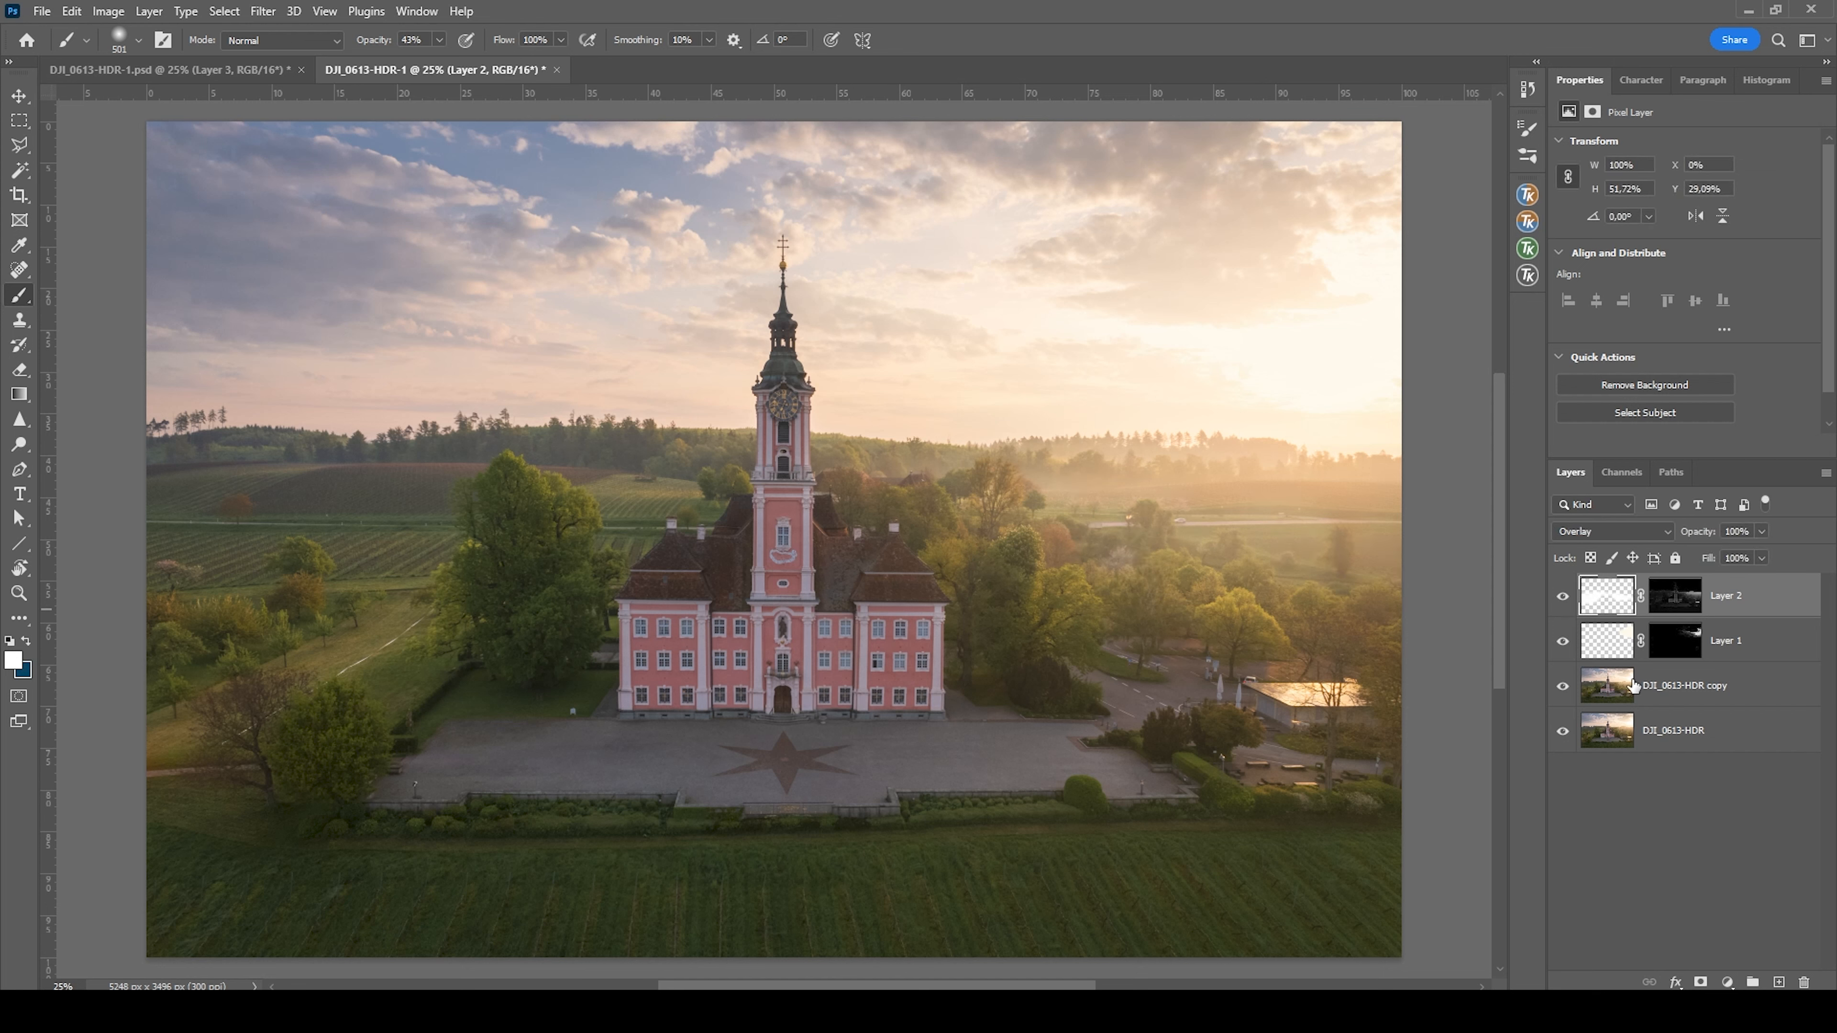
Stamp all visible layers into a new top layer and open it in Color Efex Pro 4
drag(1634, 685, 1636, 688)
key(ctrl+shift+alt+e)
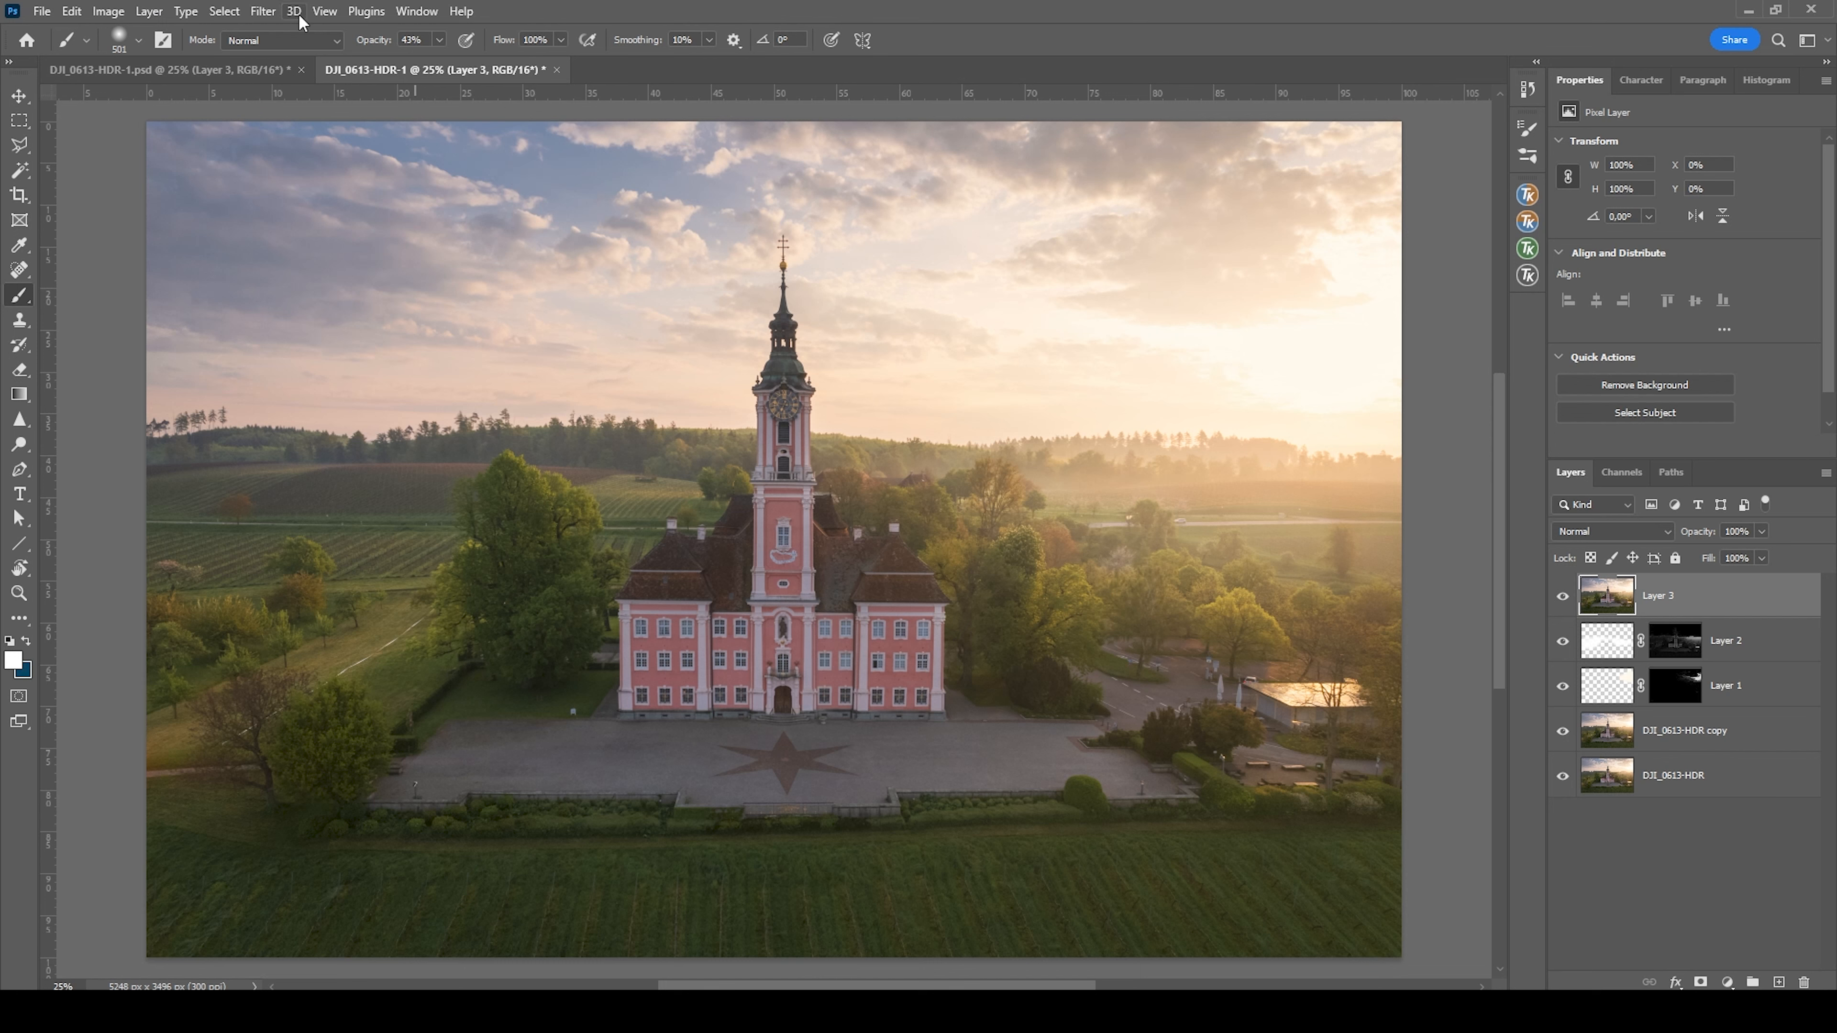
click(276, 16)
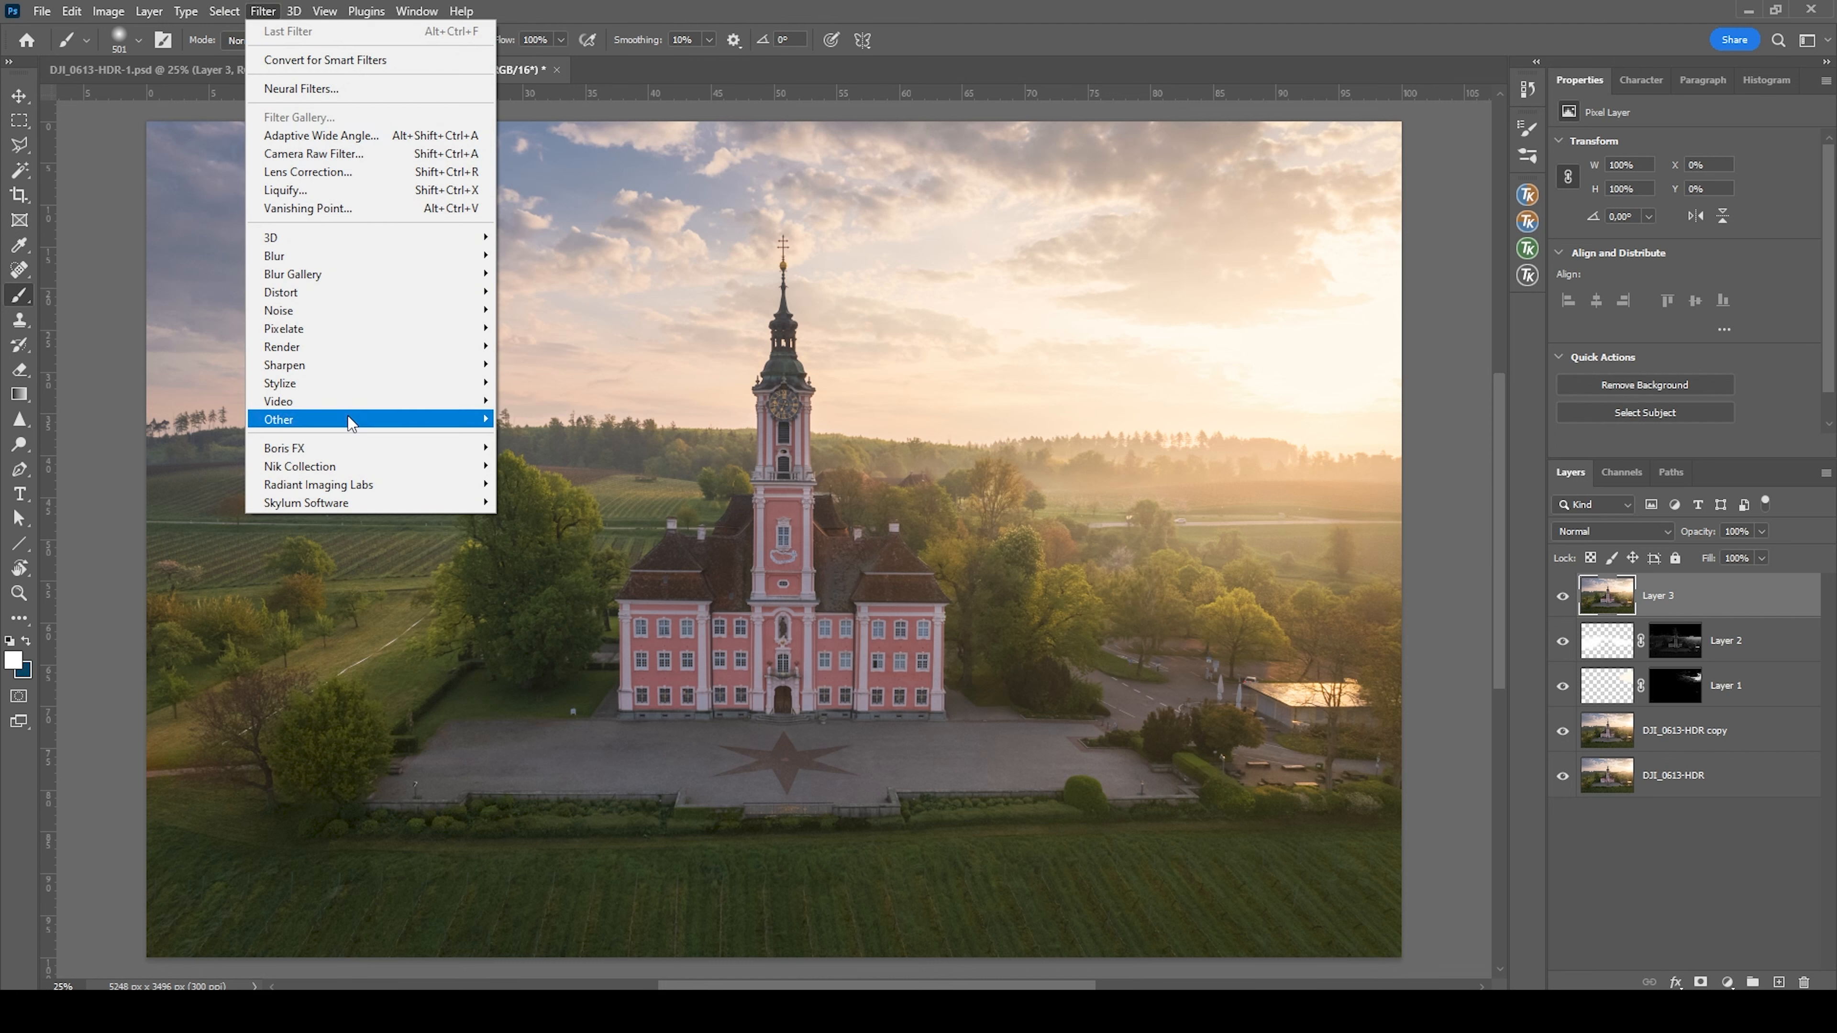
mouse_move(382, 470)
click(551, 482)
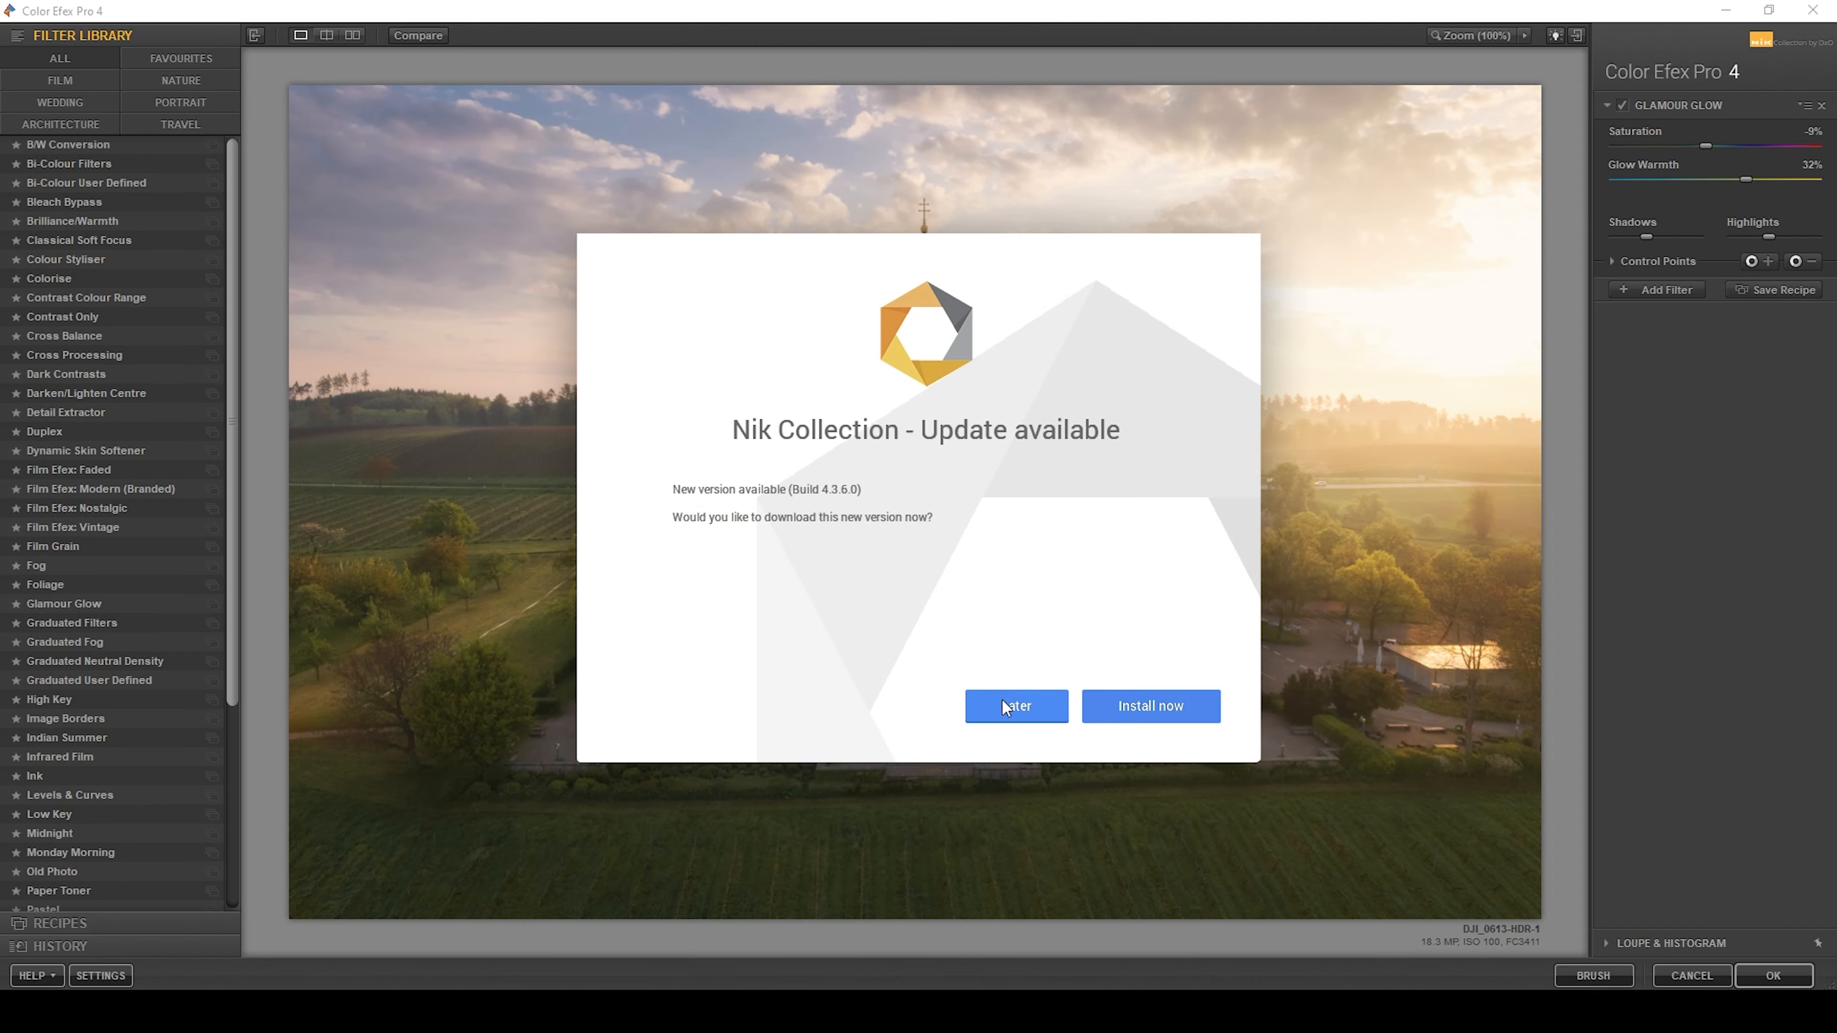
Apply the Glamour Glow filter with 34% glow, 2% saturation and 32% glow warmth after comparing it with the unfiltered photo
click(1004, 707)
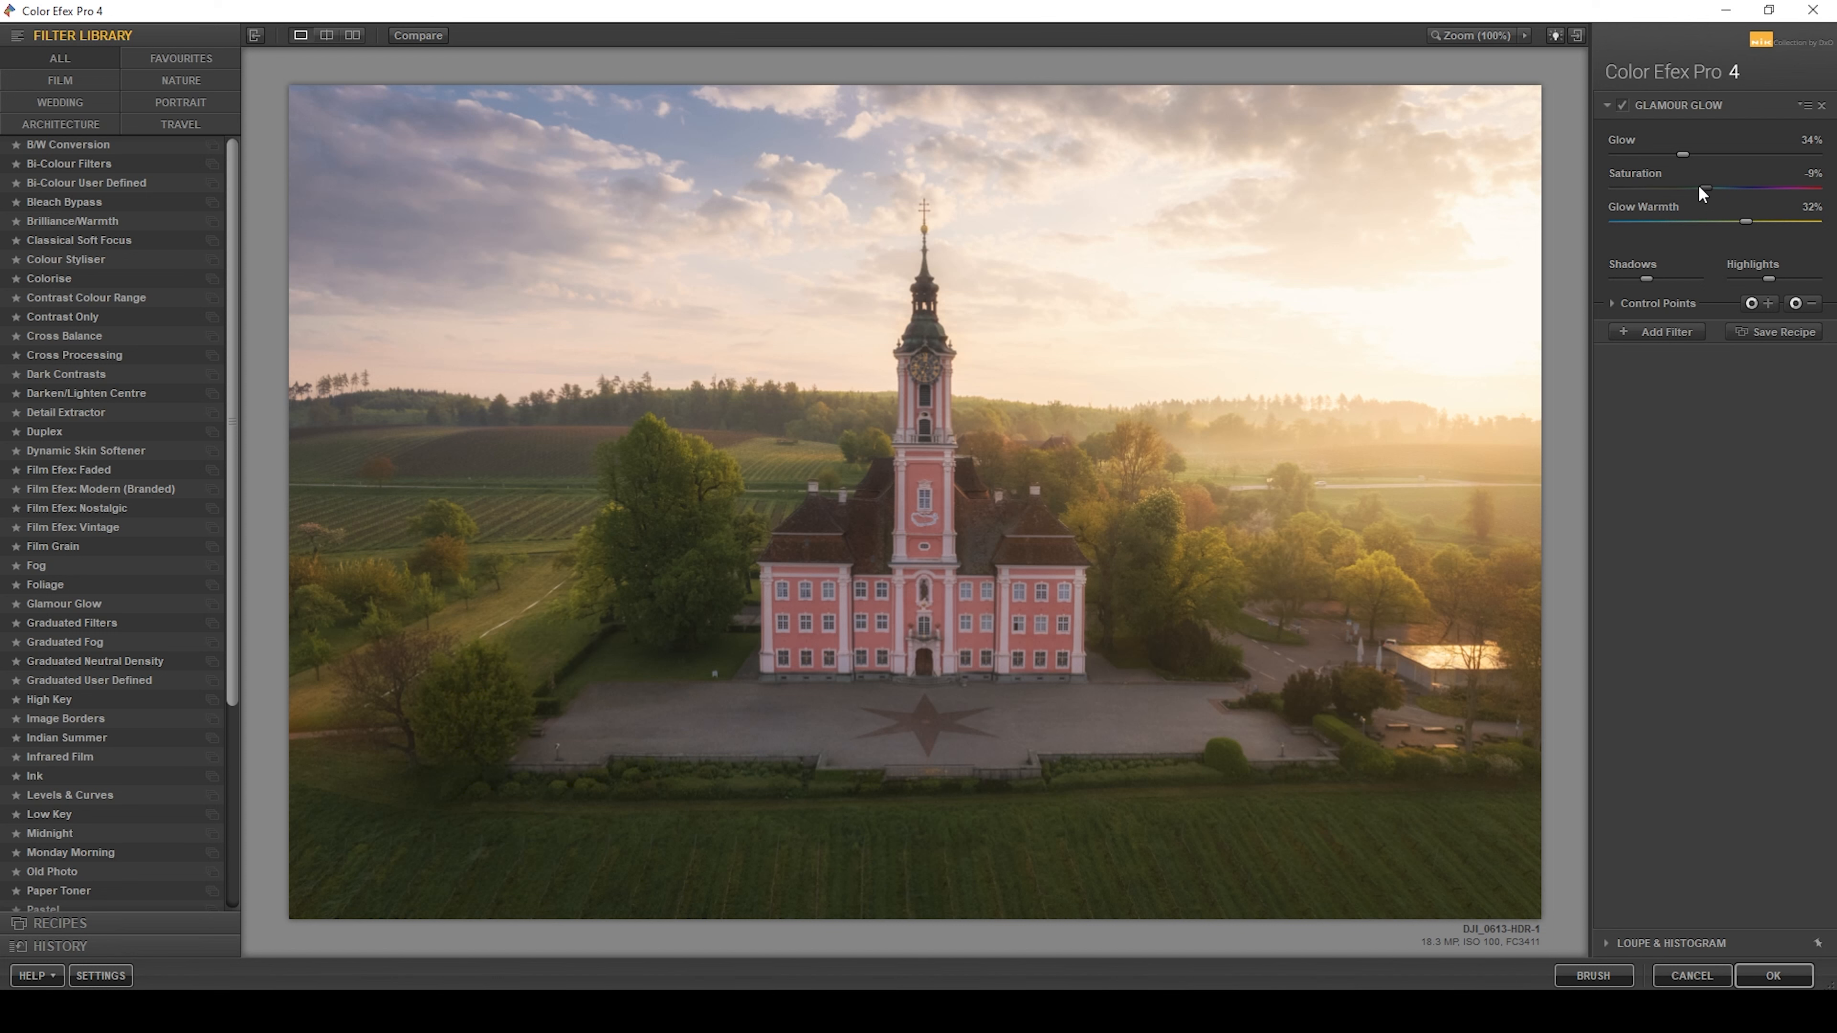
drag(1708, 186, 1716, 186)
click(1627, 105)
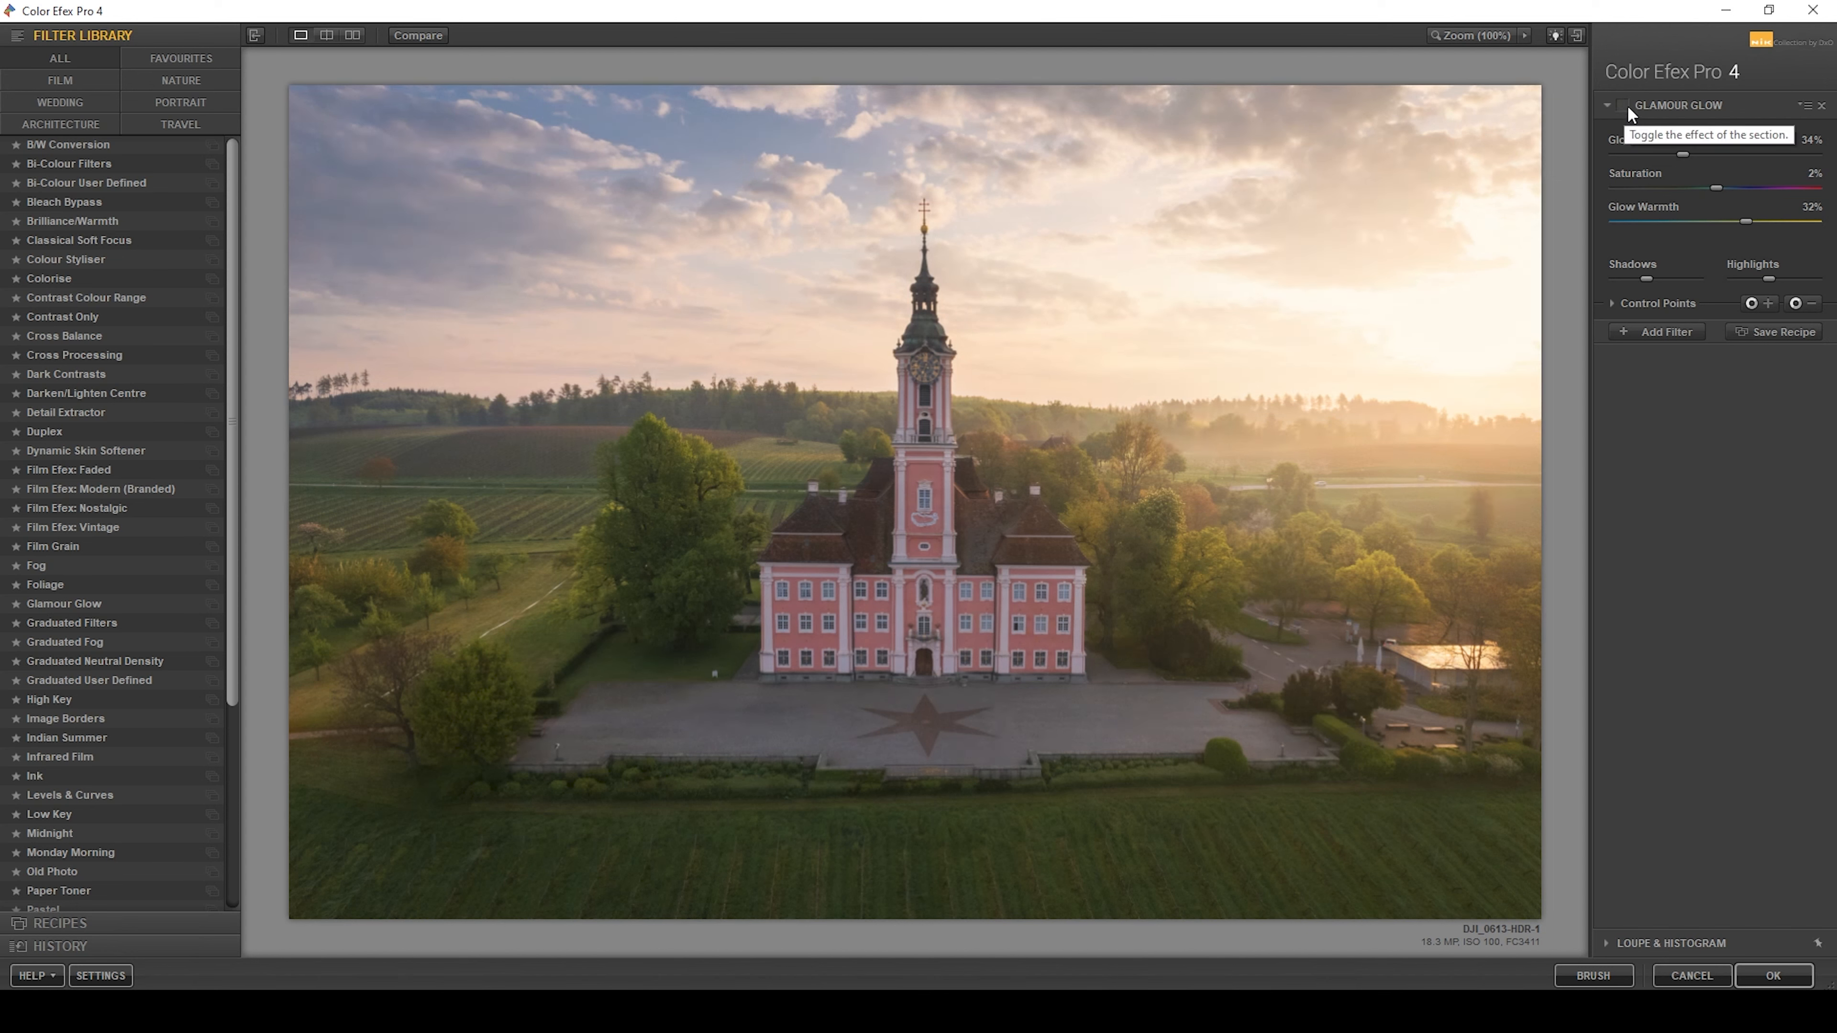
click(1628, 105)
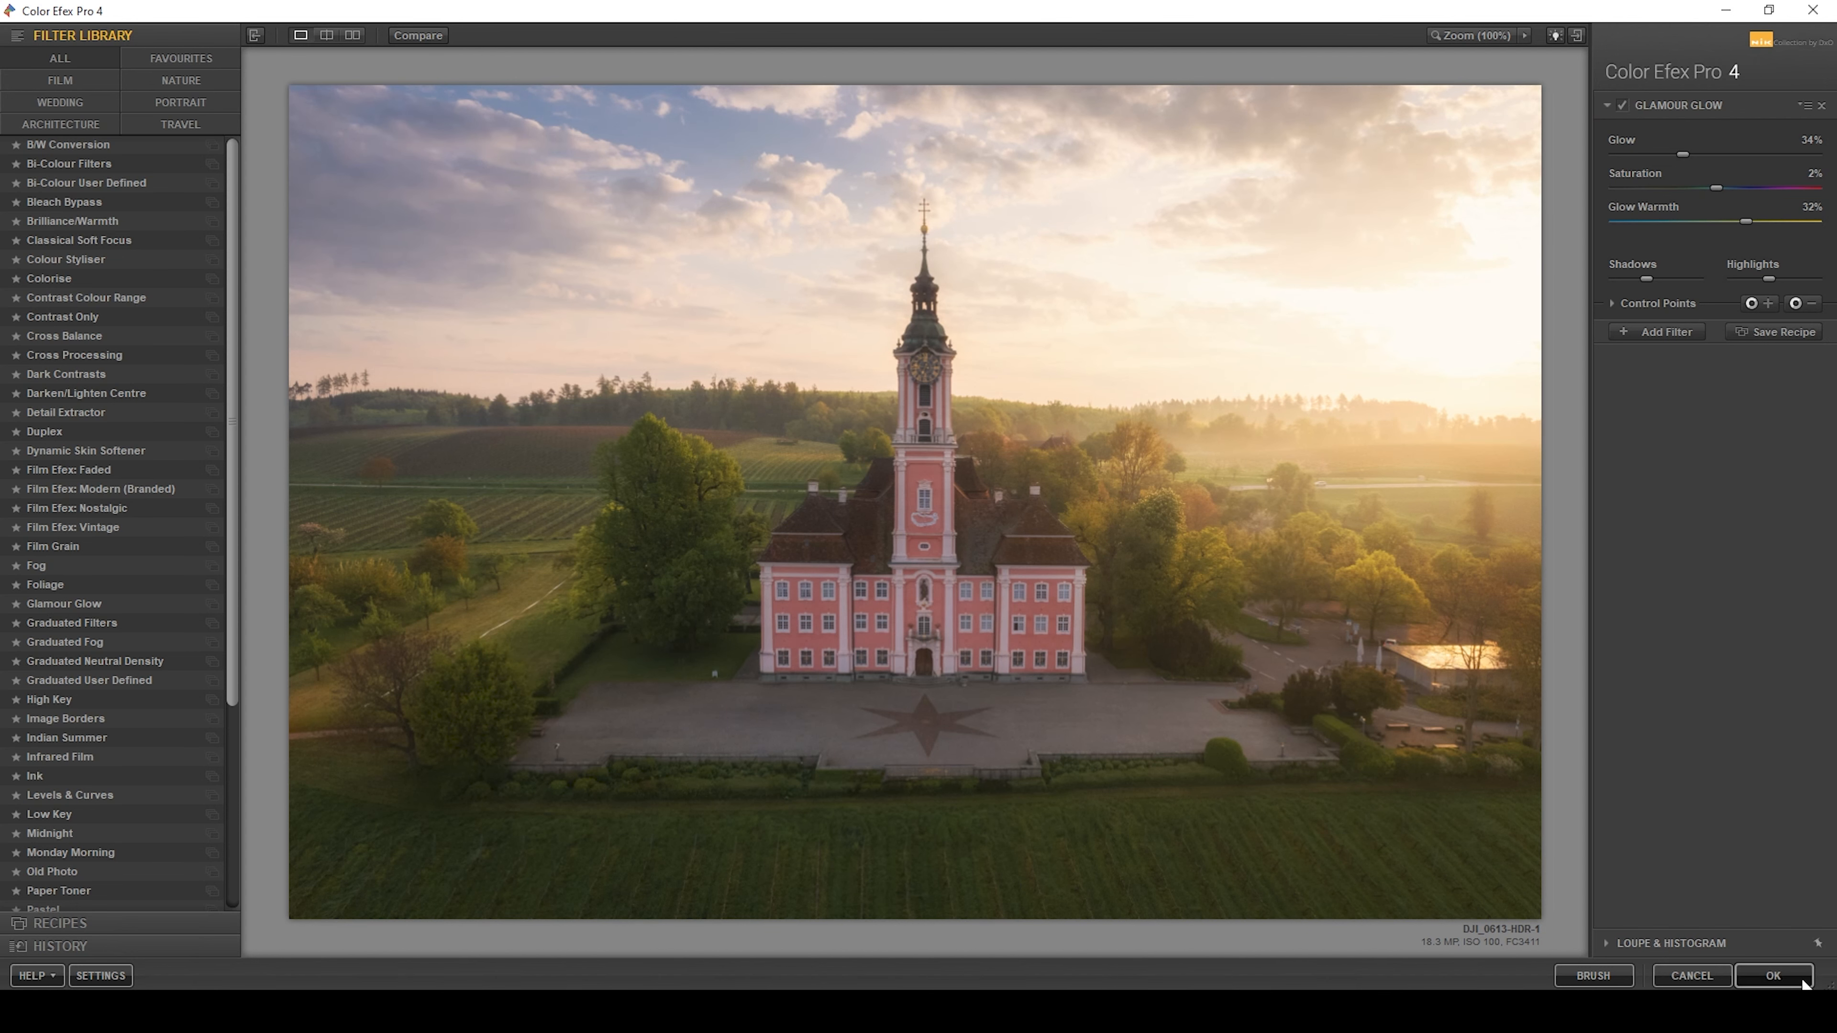
click(1773, 975)
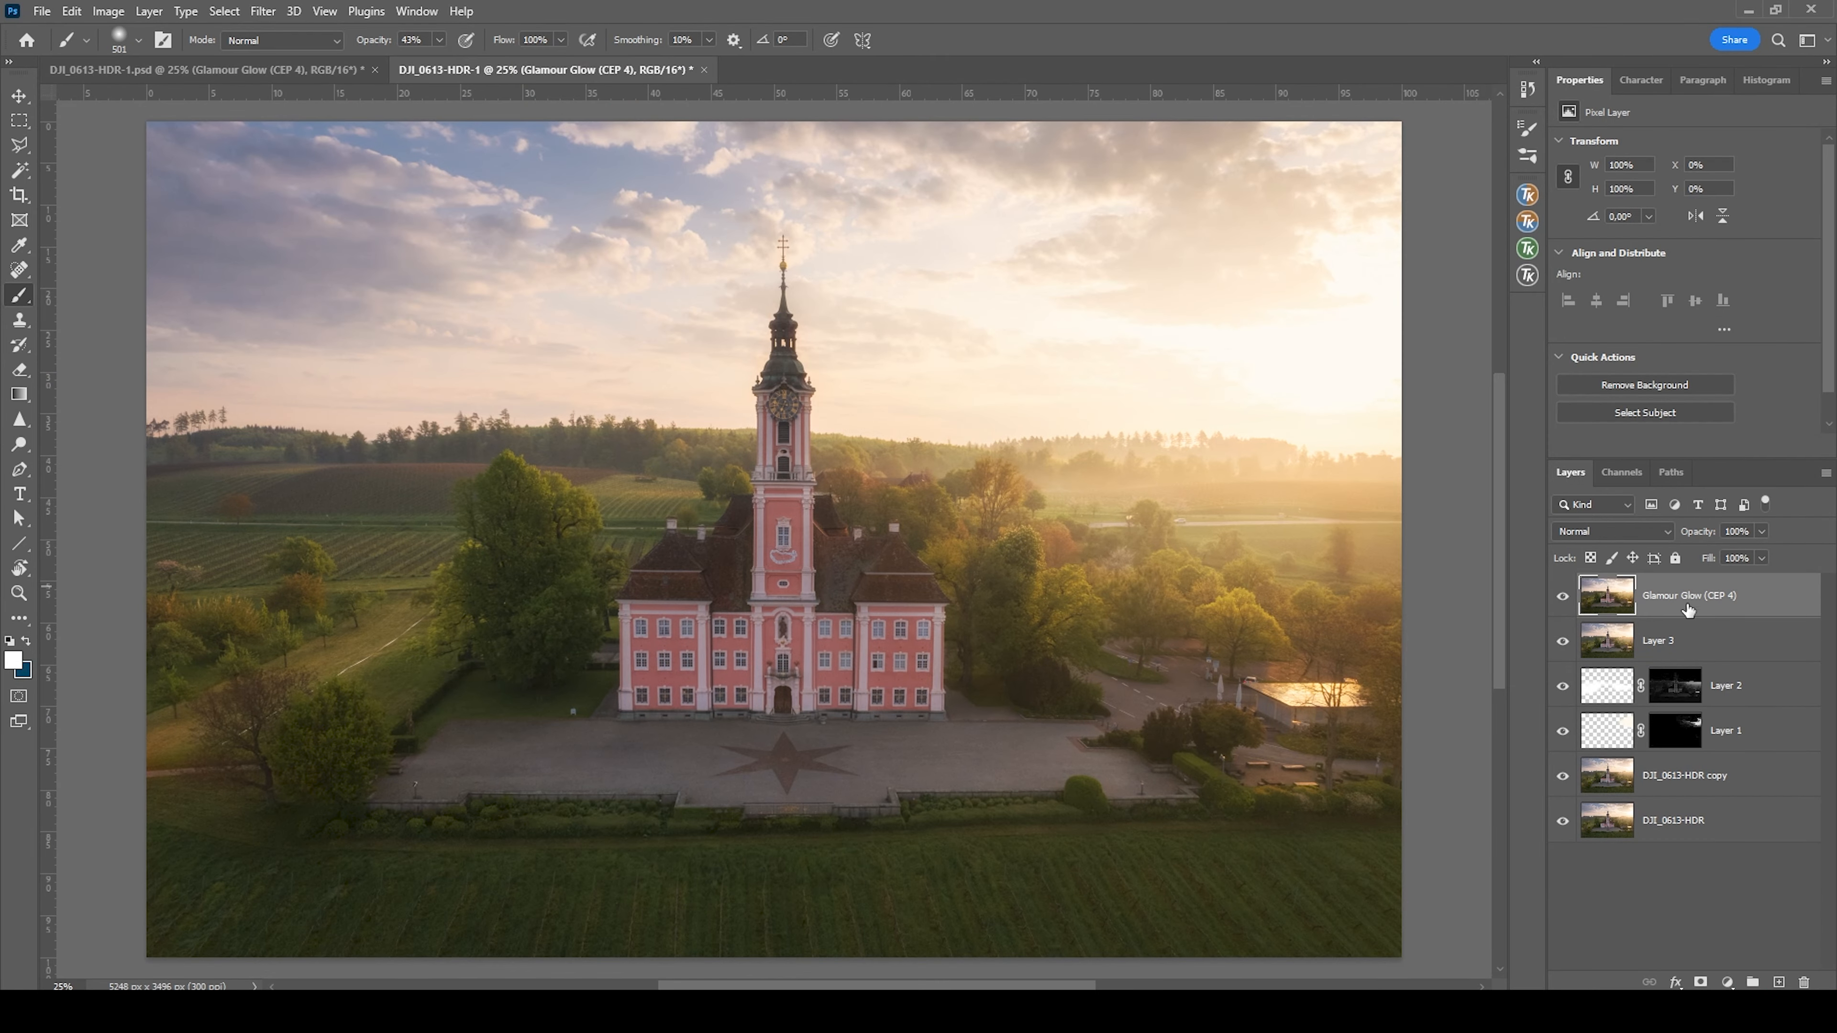
Reduce the Glamour Glow layer's opacity to 55% and check its effect by toggling its visibility
click(1761, 533)
mouse_move(1727, 554)
mouse_down()
mouse_move(1705, 554)
mouse_move(1723, 554)
mouse_up()
click(1560, 597)
Add a blank Overlay layer above the Glamour Glow layer and give it a RapidMask2 Lights 2 layer mask
click(1779, 982)
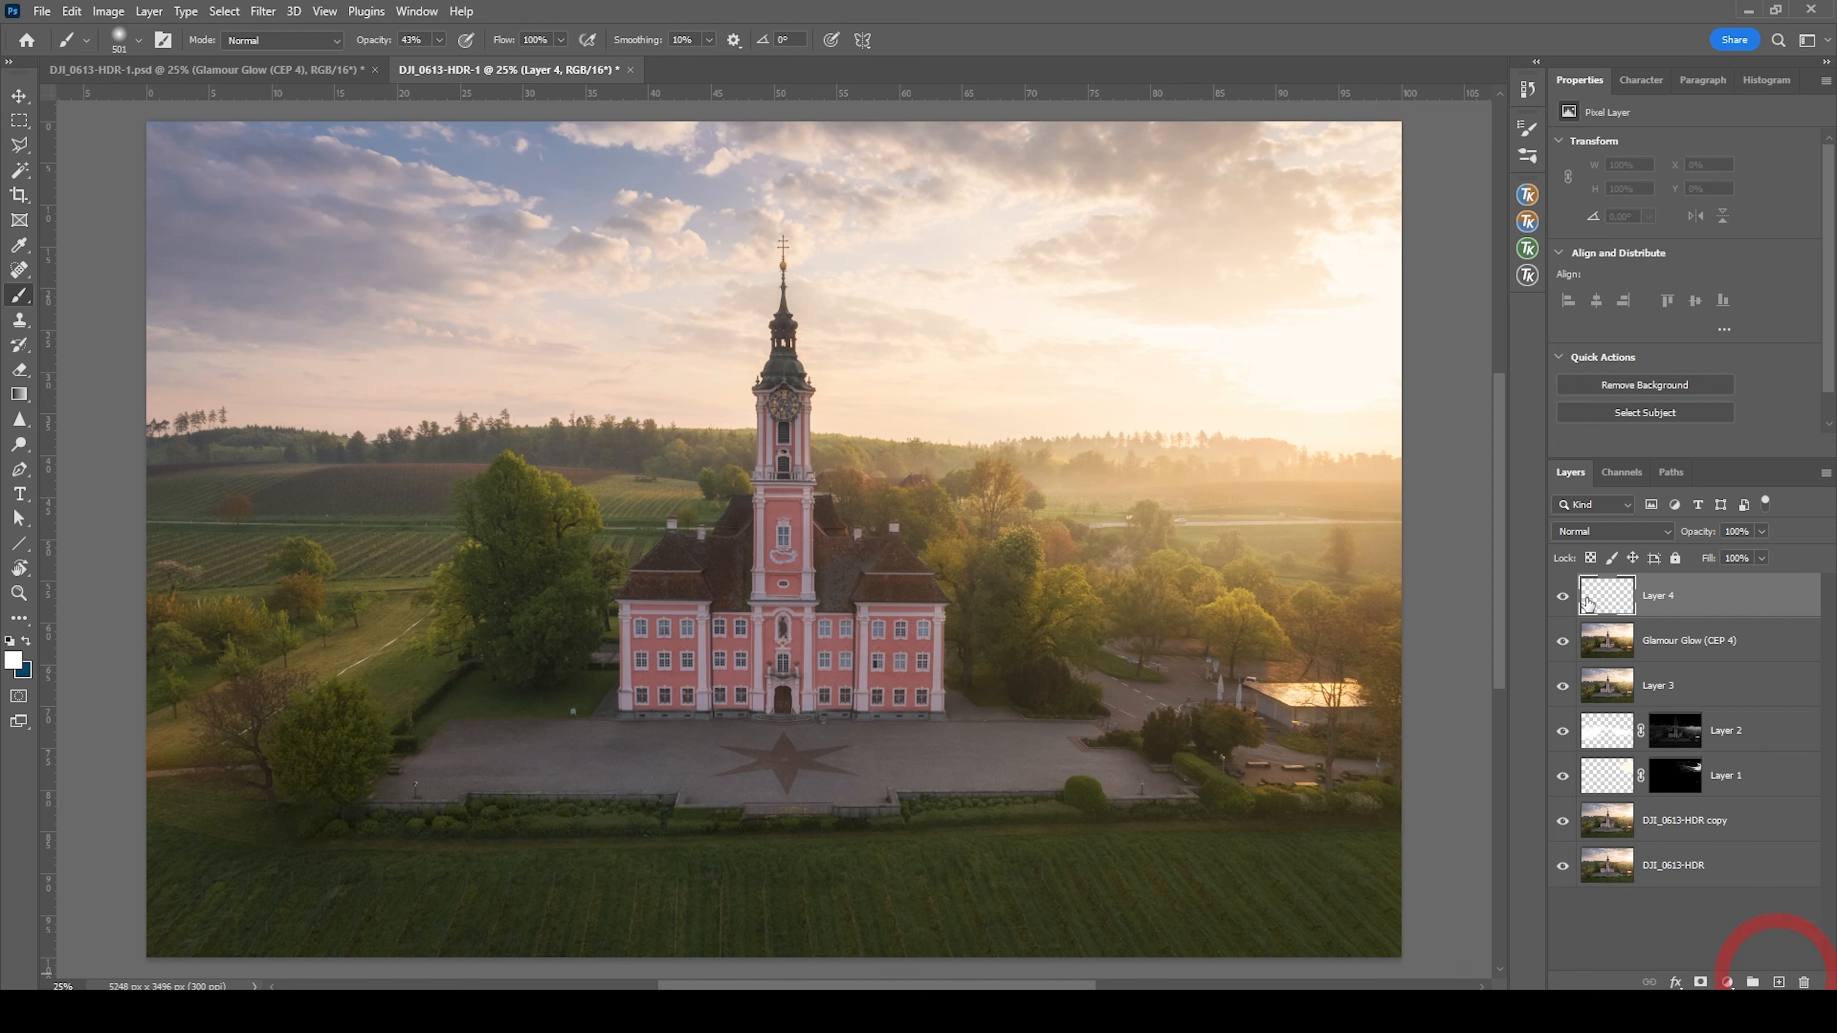
click(1612, 531)
click(1607, 749)
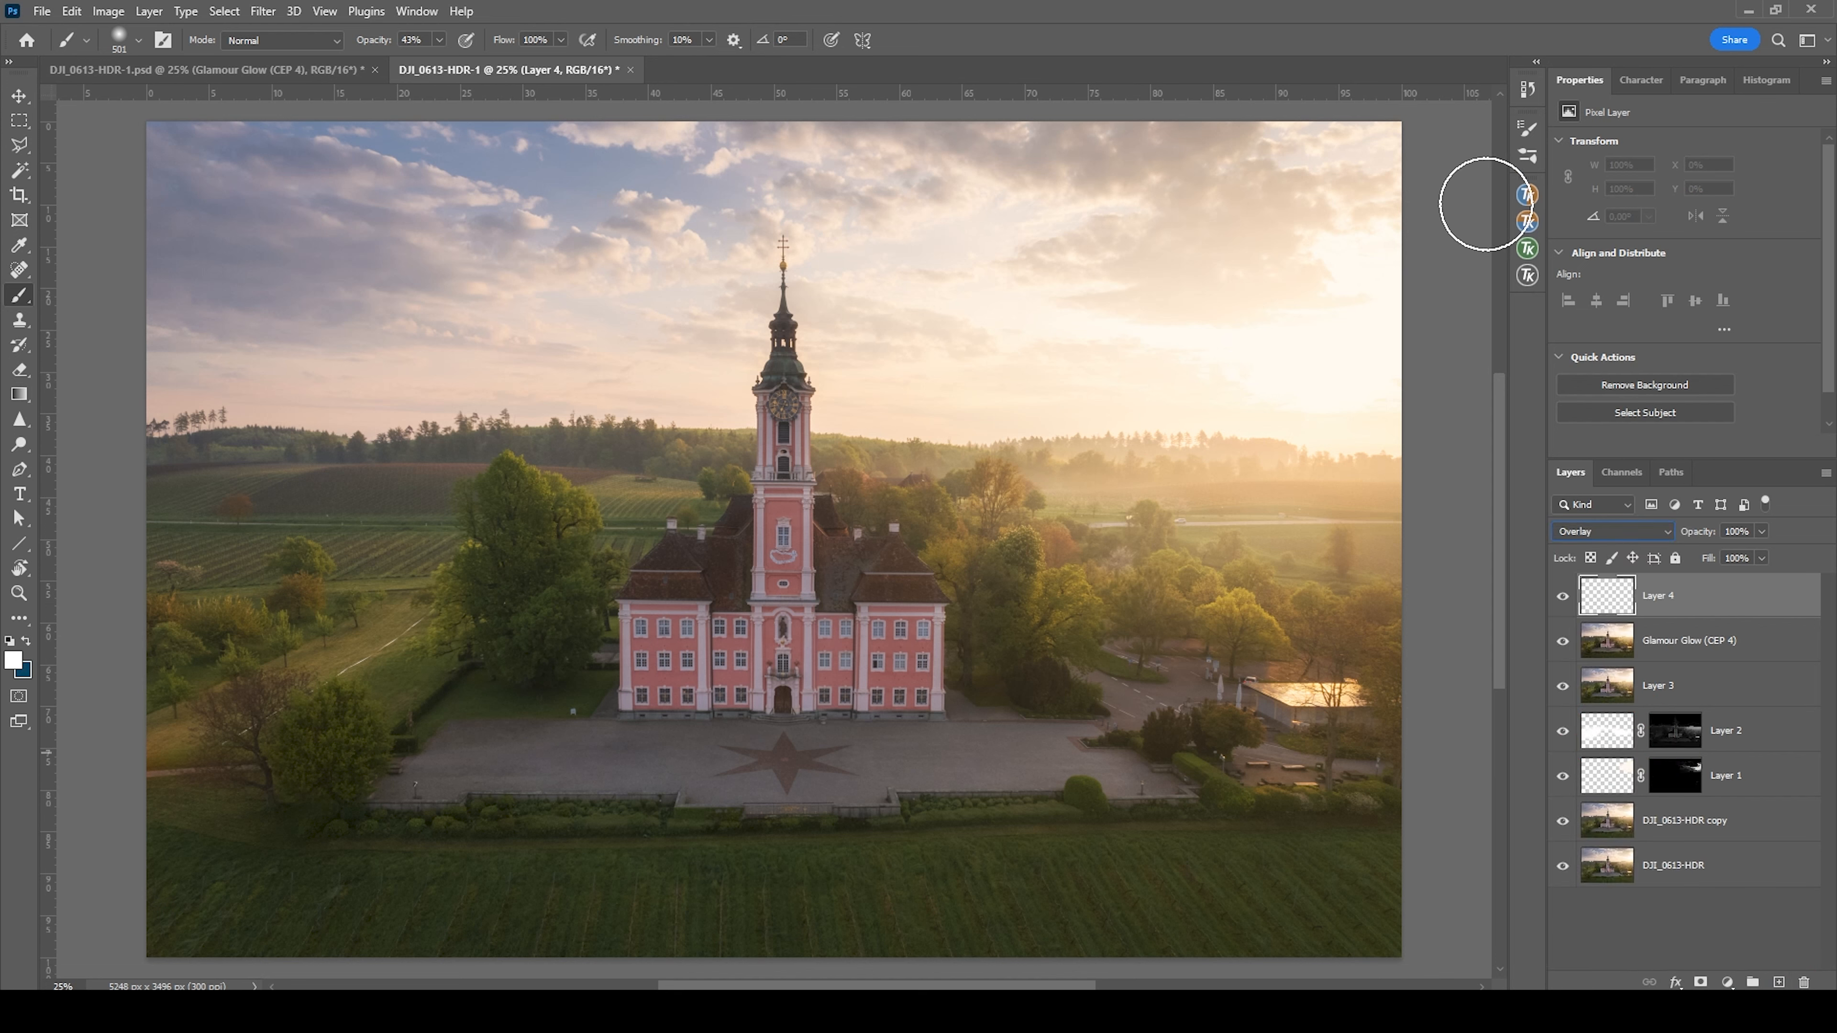
click(1529, 248)
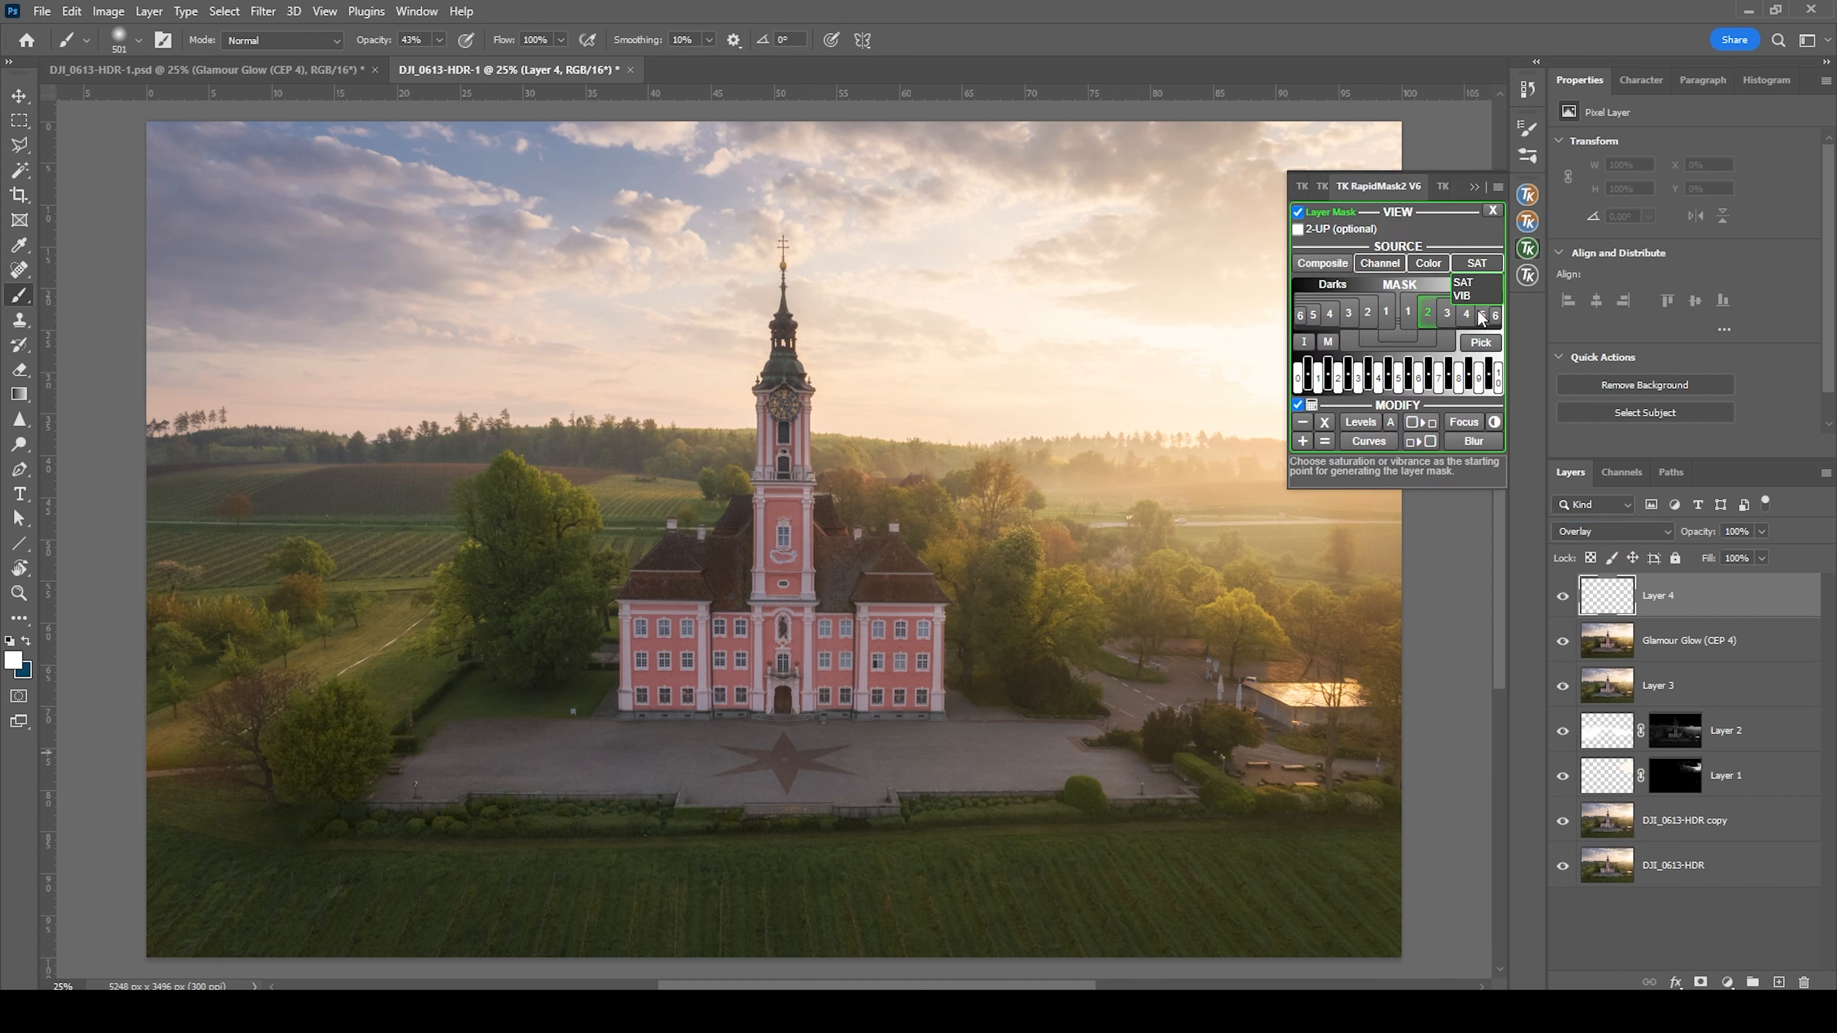
click(1430, 326)
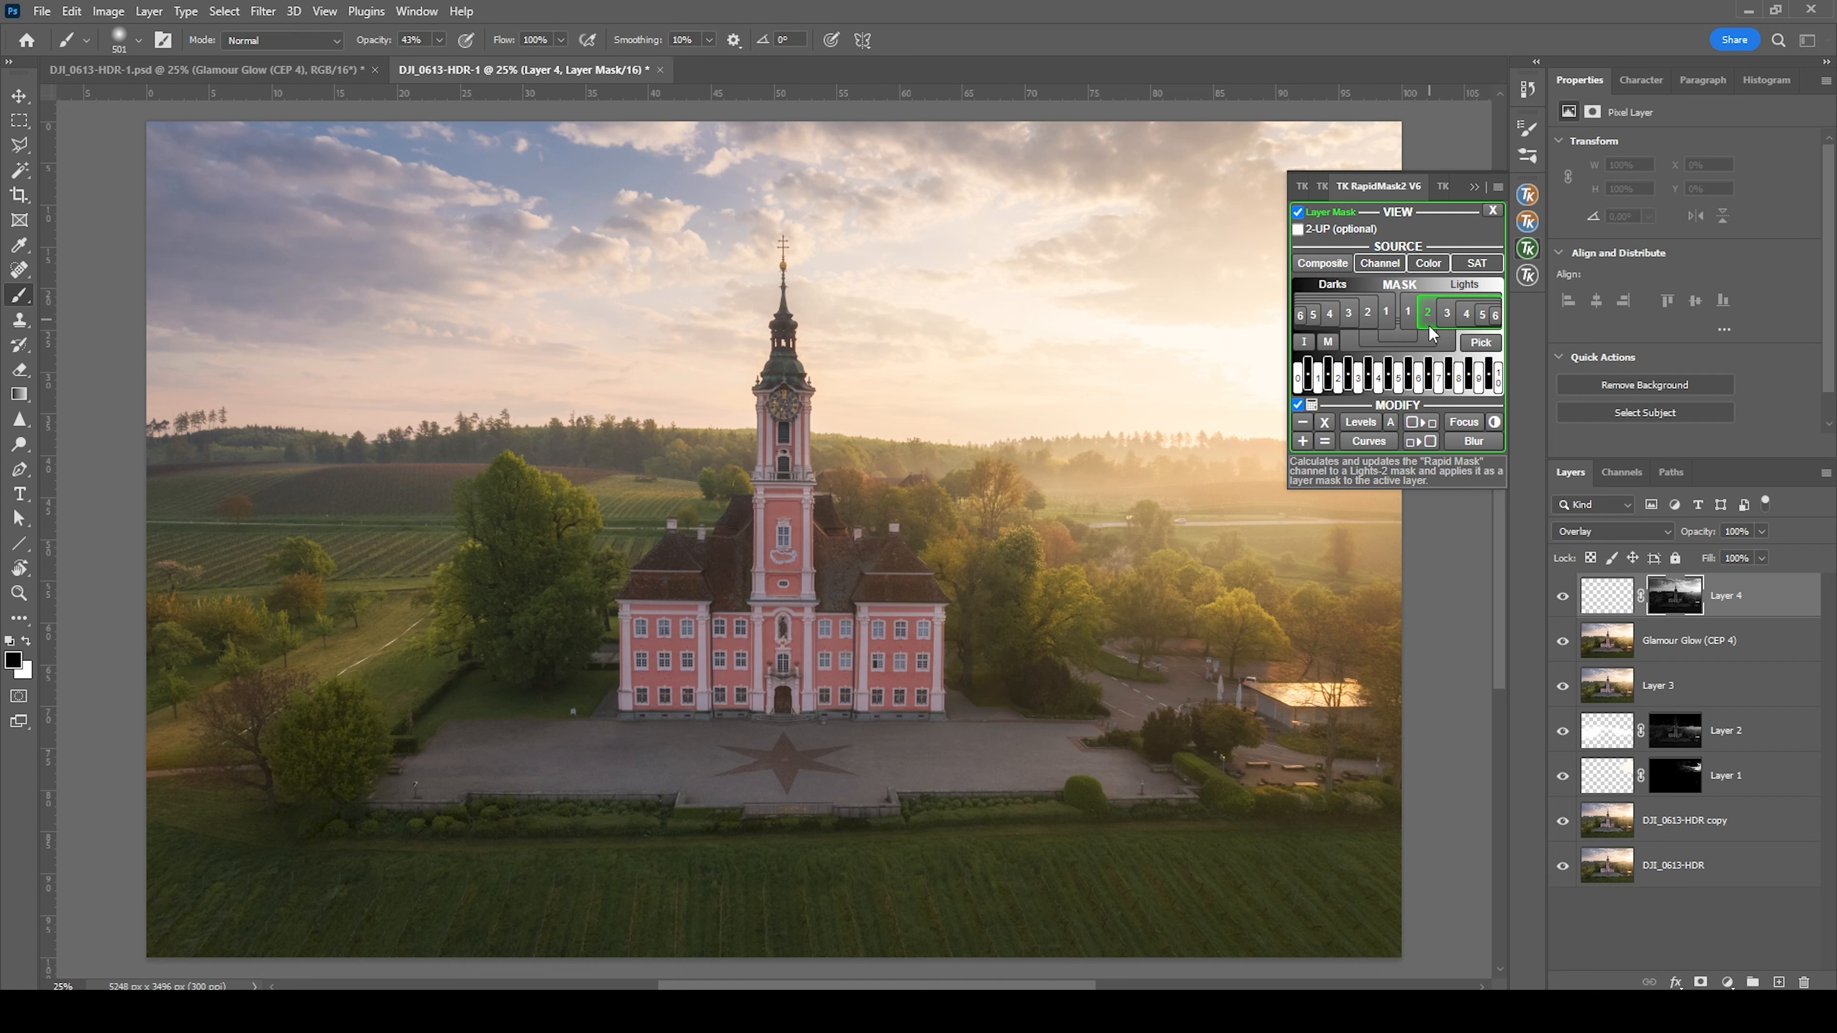
Select the sky automatically from the Glamour Glow layer
click(1629, 832)
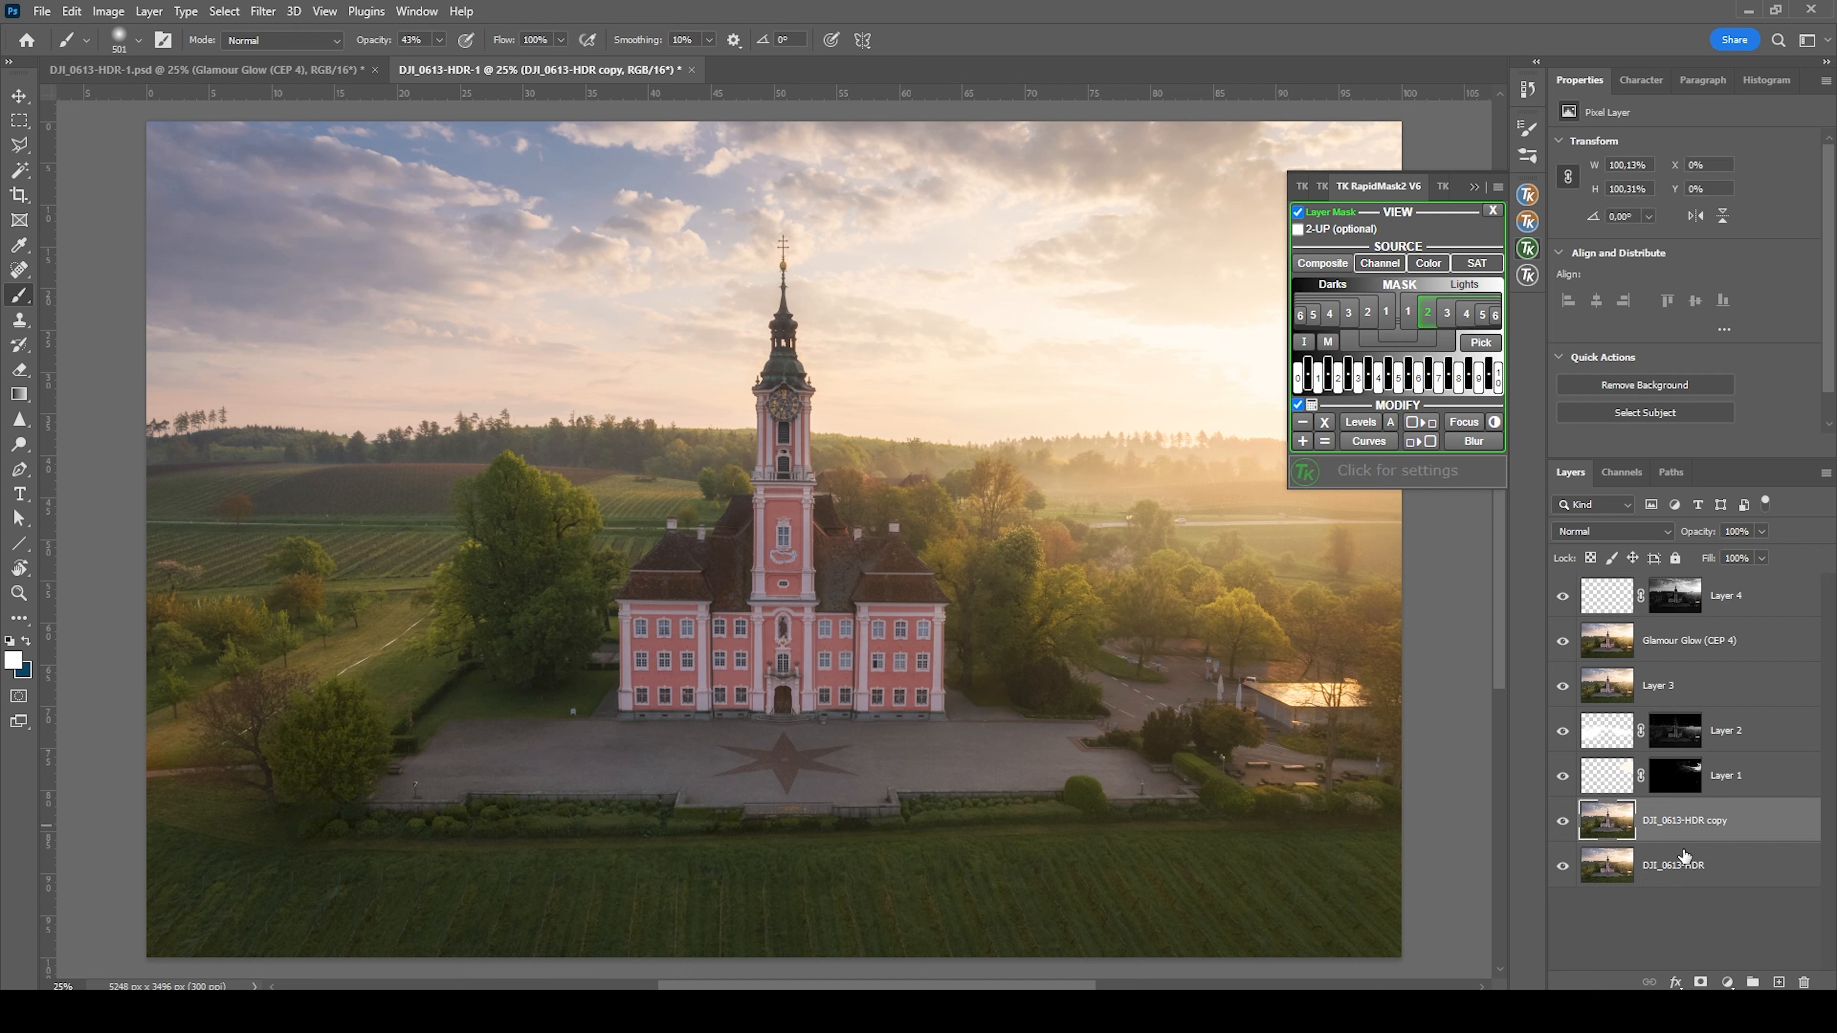
click(1590, 654)
click(224, 11)
click(274, 250)
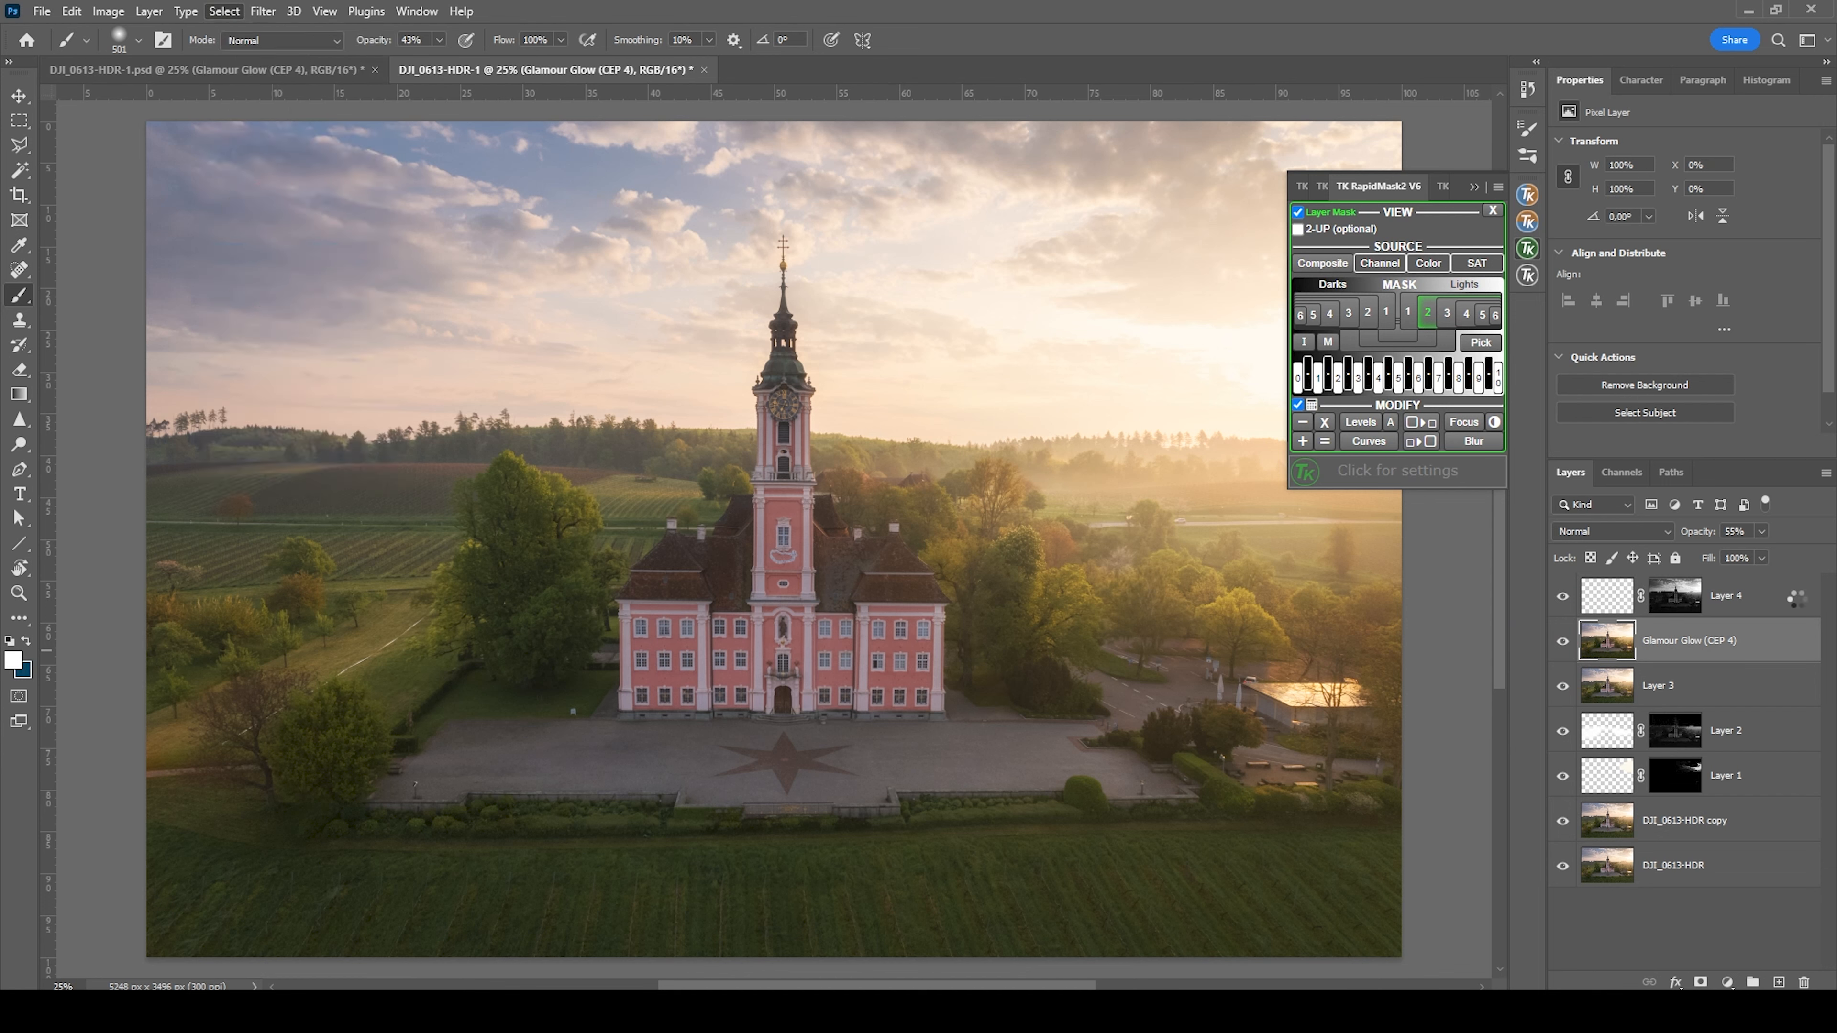
Fill the selected sky with black at 100% opacity on Layer 4's mask and deselect
click(1672, 604)
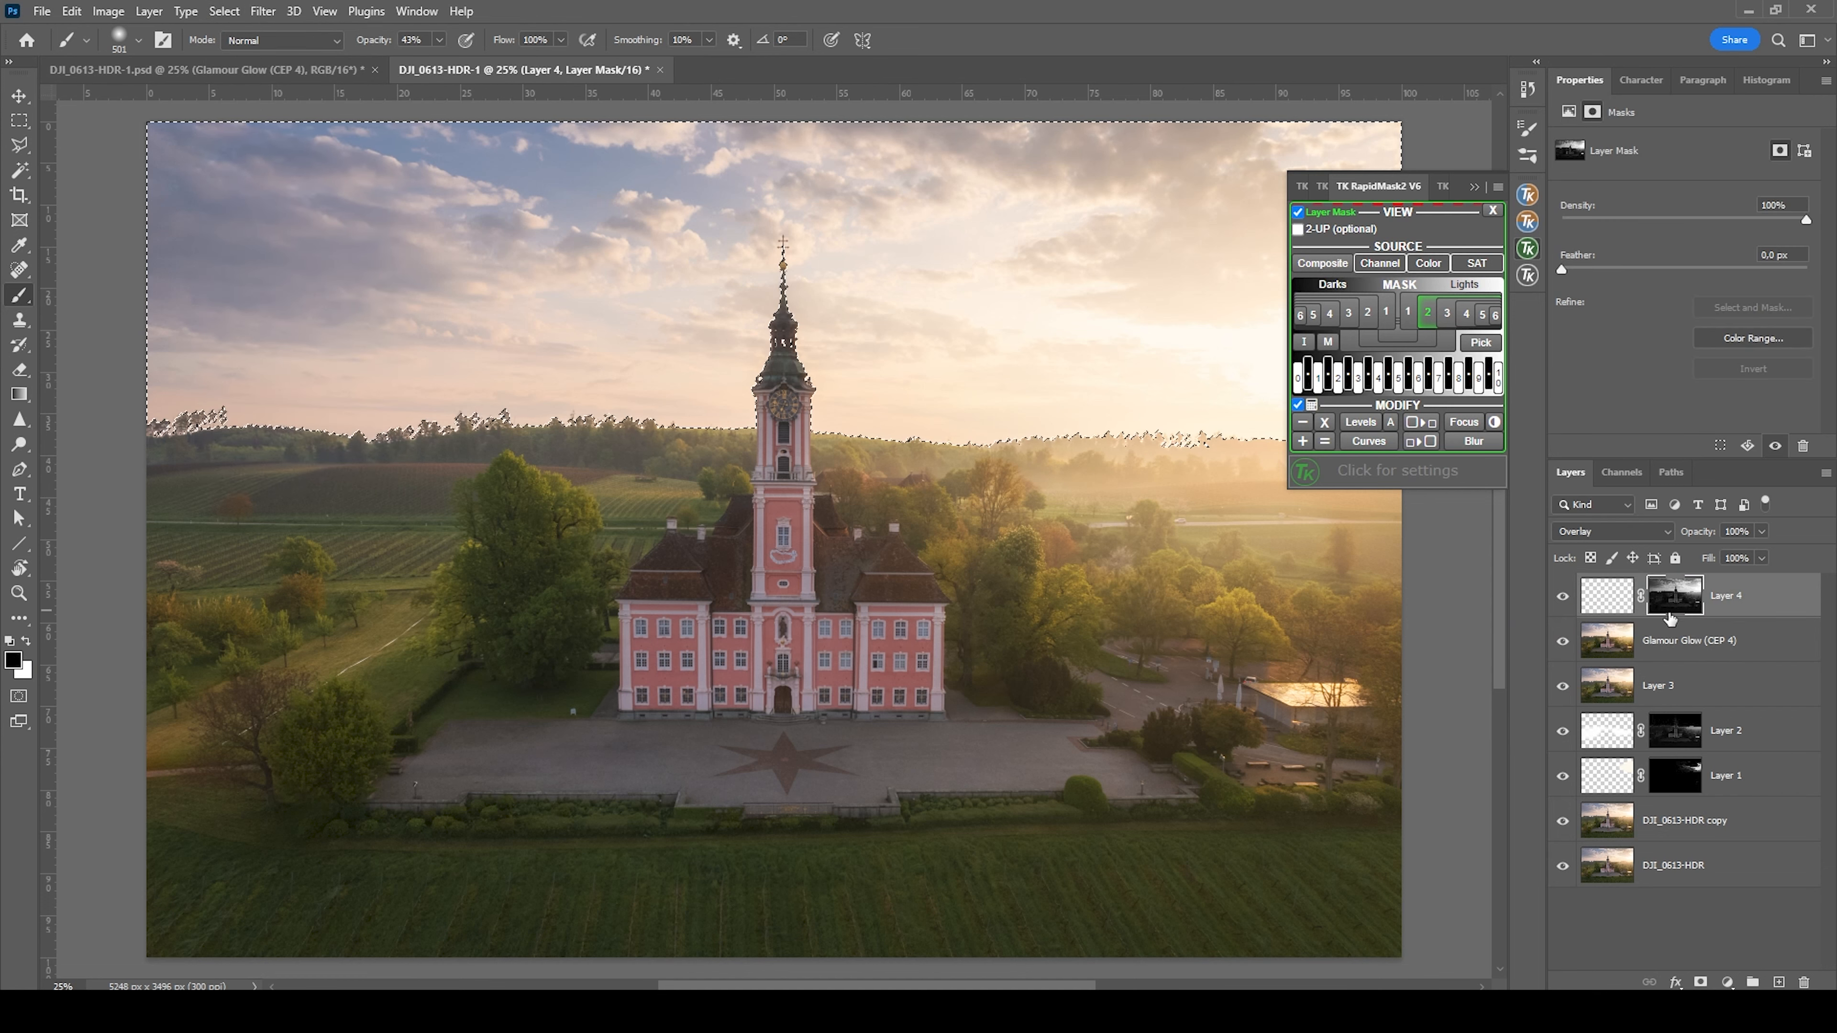
key(shift+F5)
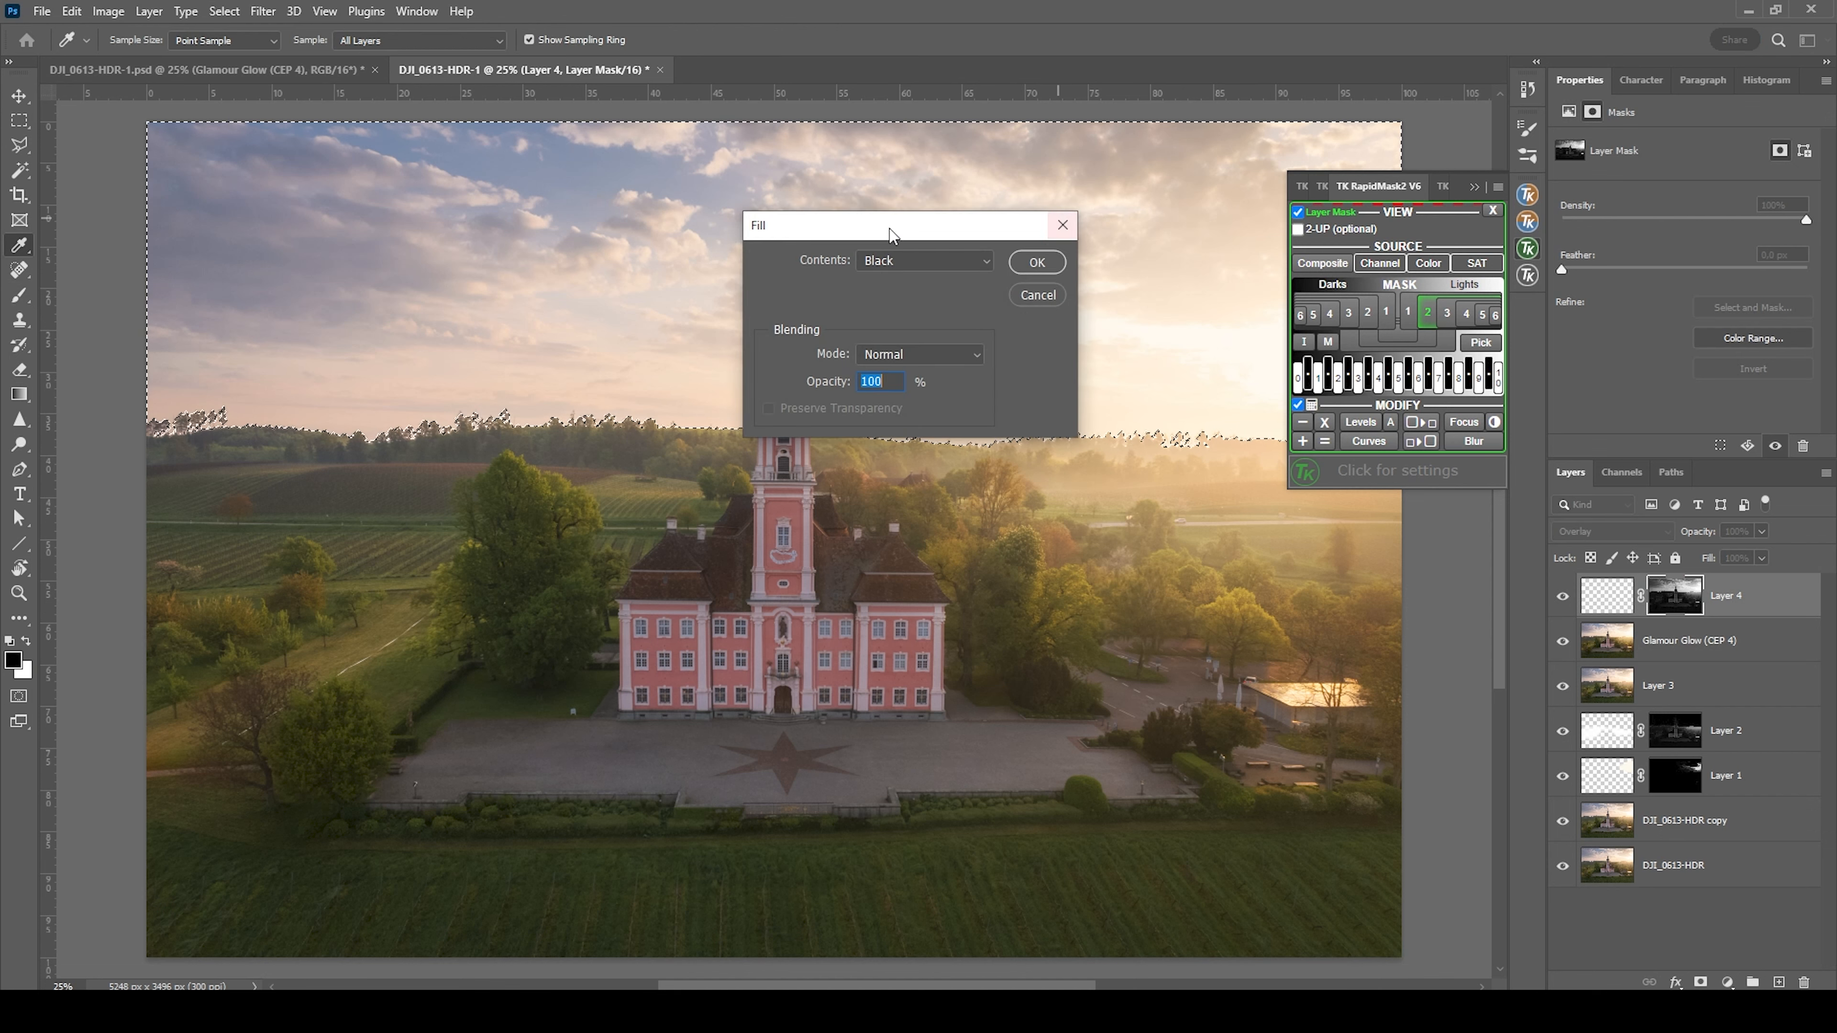
key(Return)
key(ctrl+d)
Target Layer 4's pixels, keep white as the foreground color and set the brush opacity to 100%
click(1610, 596)
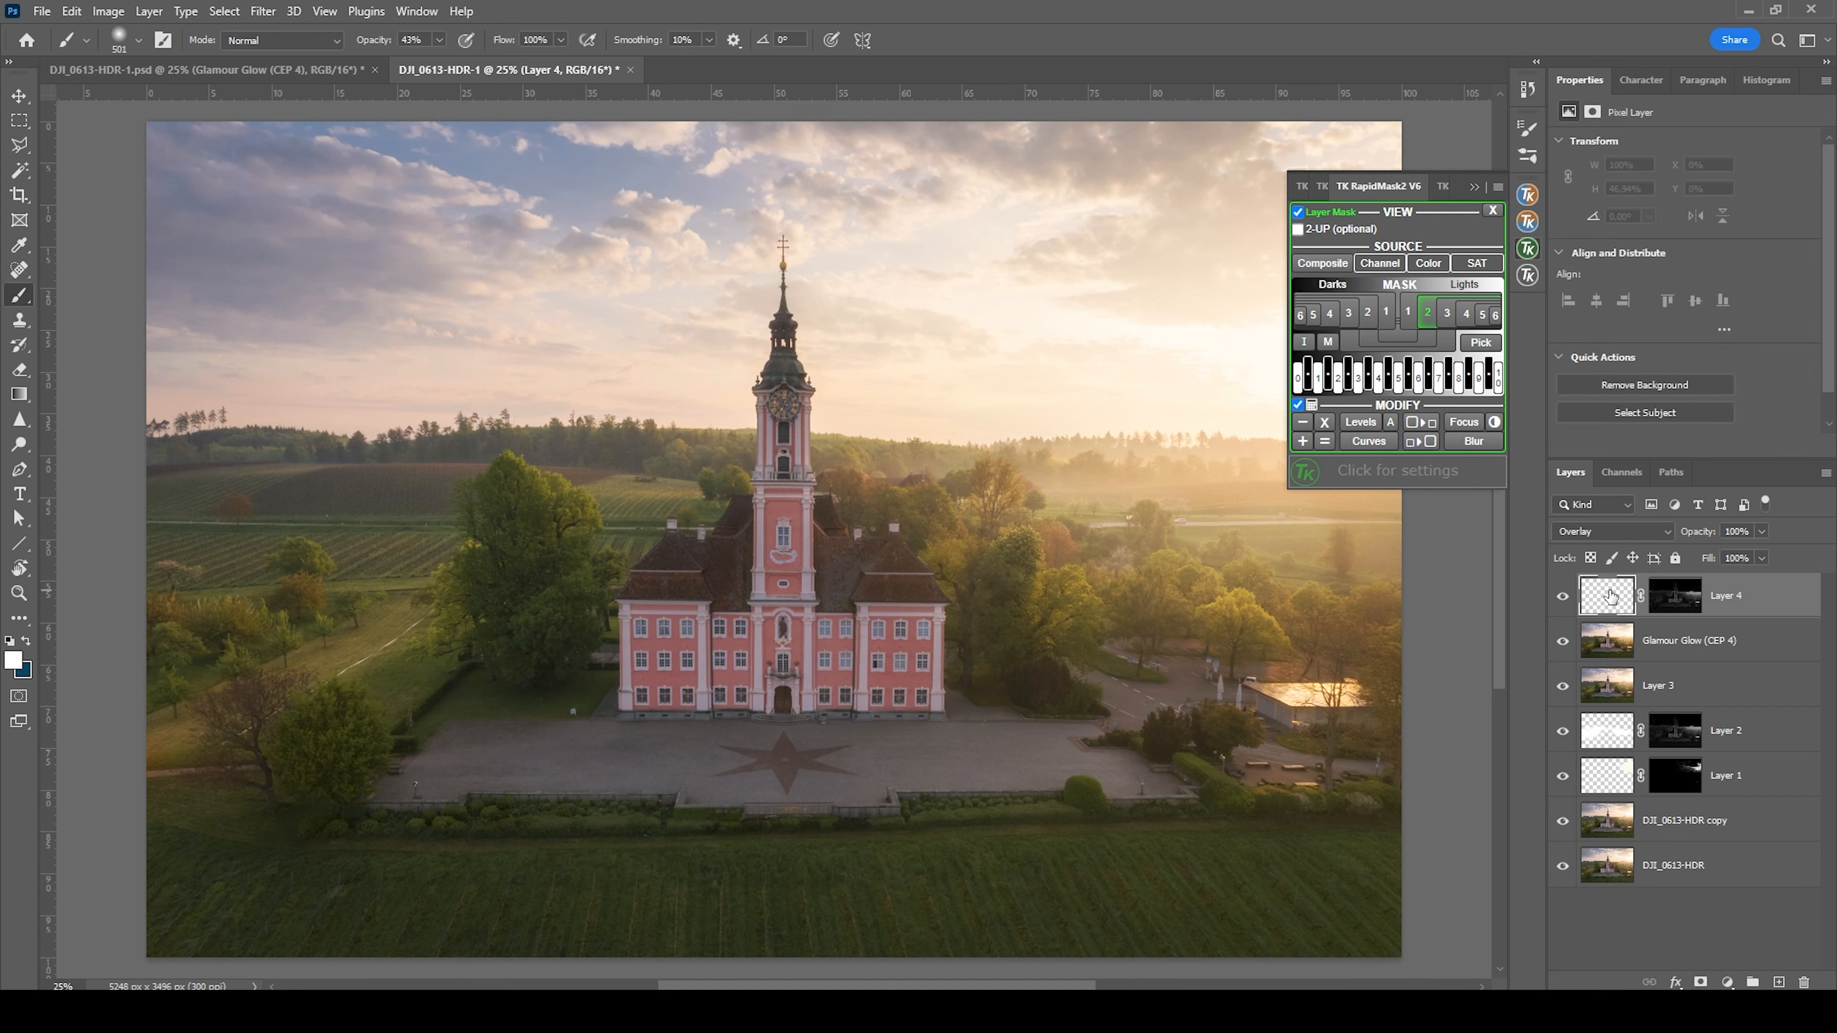
click(13, 659)
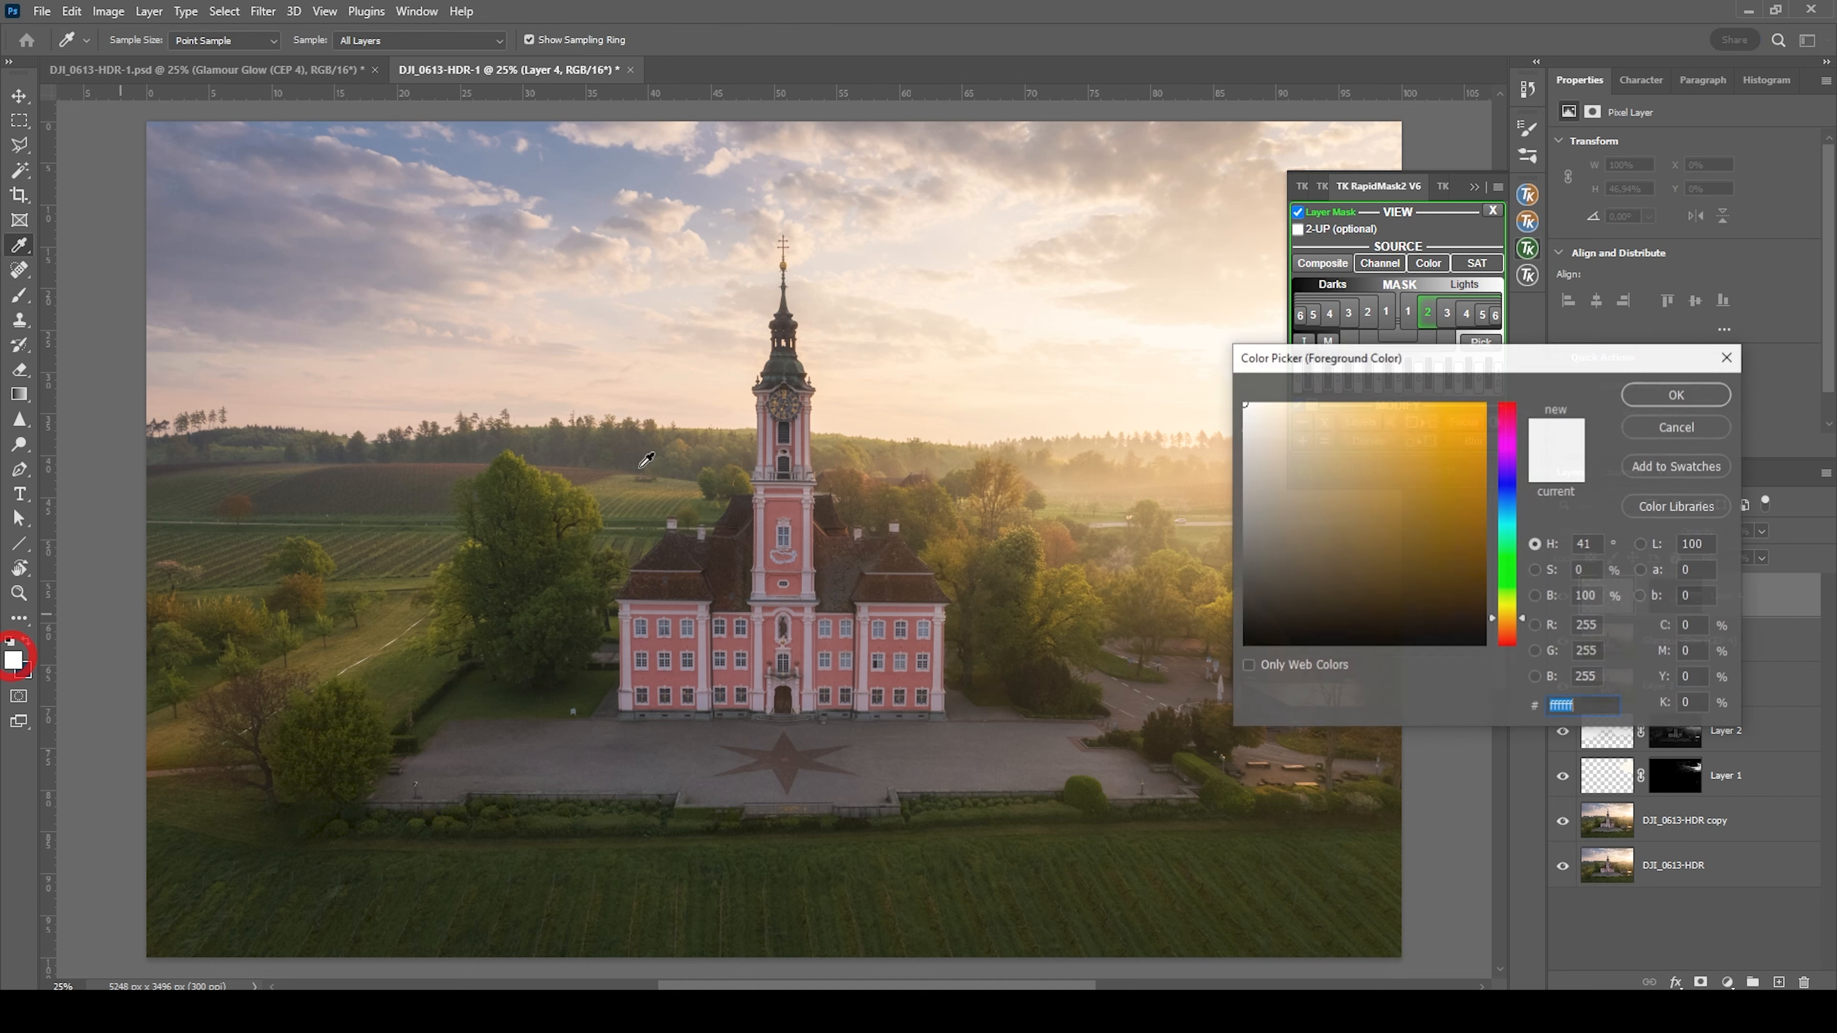
click(1676, 394)
click(439, 41)
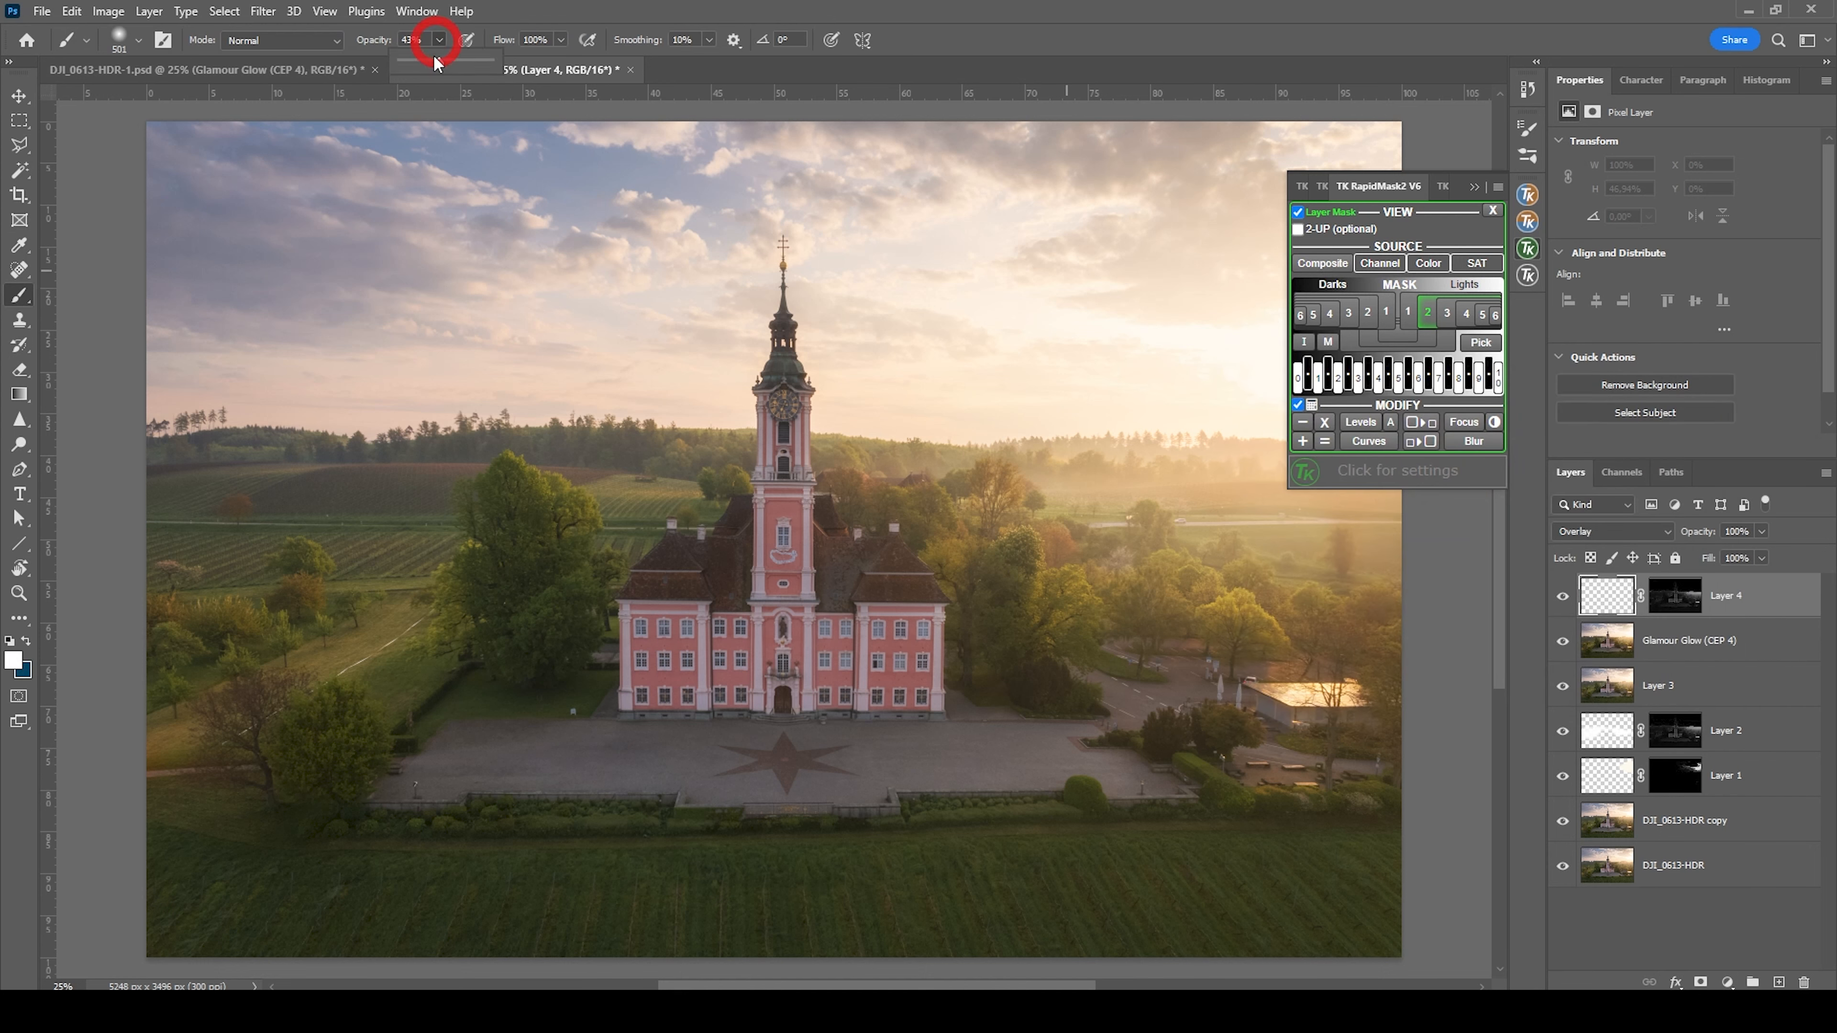
click(600, 57)
Paint white highlights over the trees on both sides of the church on Layer 4 and compare with the layer hidden
drag(1047, 606, 1360, 608)
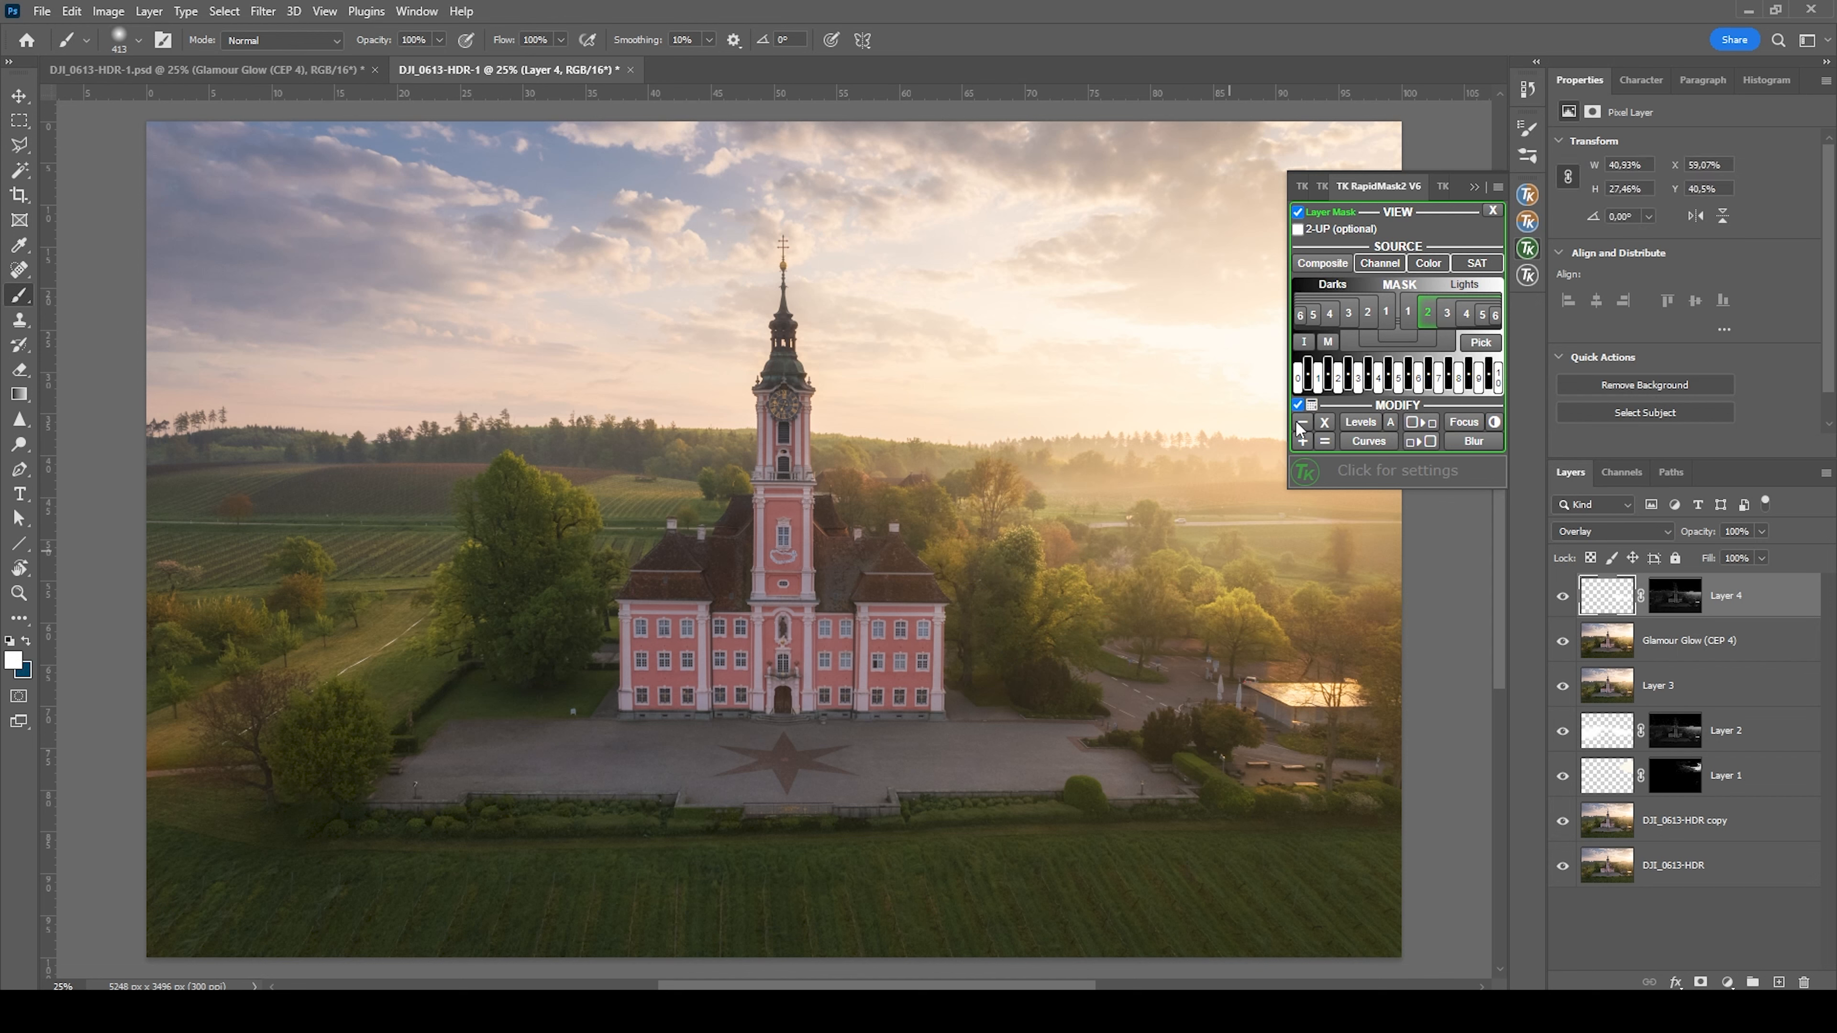
click(1477, 188)
drag(1145, 546, 1178, 546)
drag(622, 556, 397, 612)
drag(698, 496, 667, 496)
click(1563, 596)
click(1562, 596)
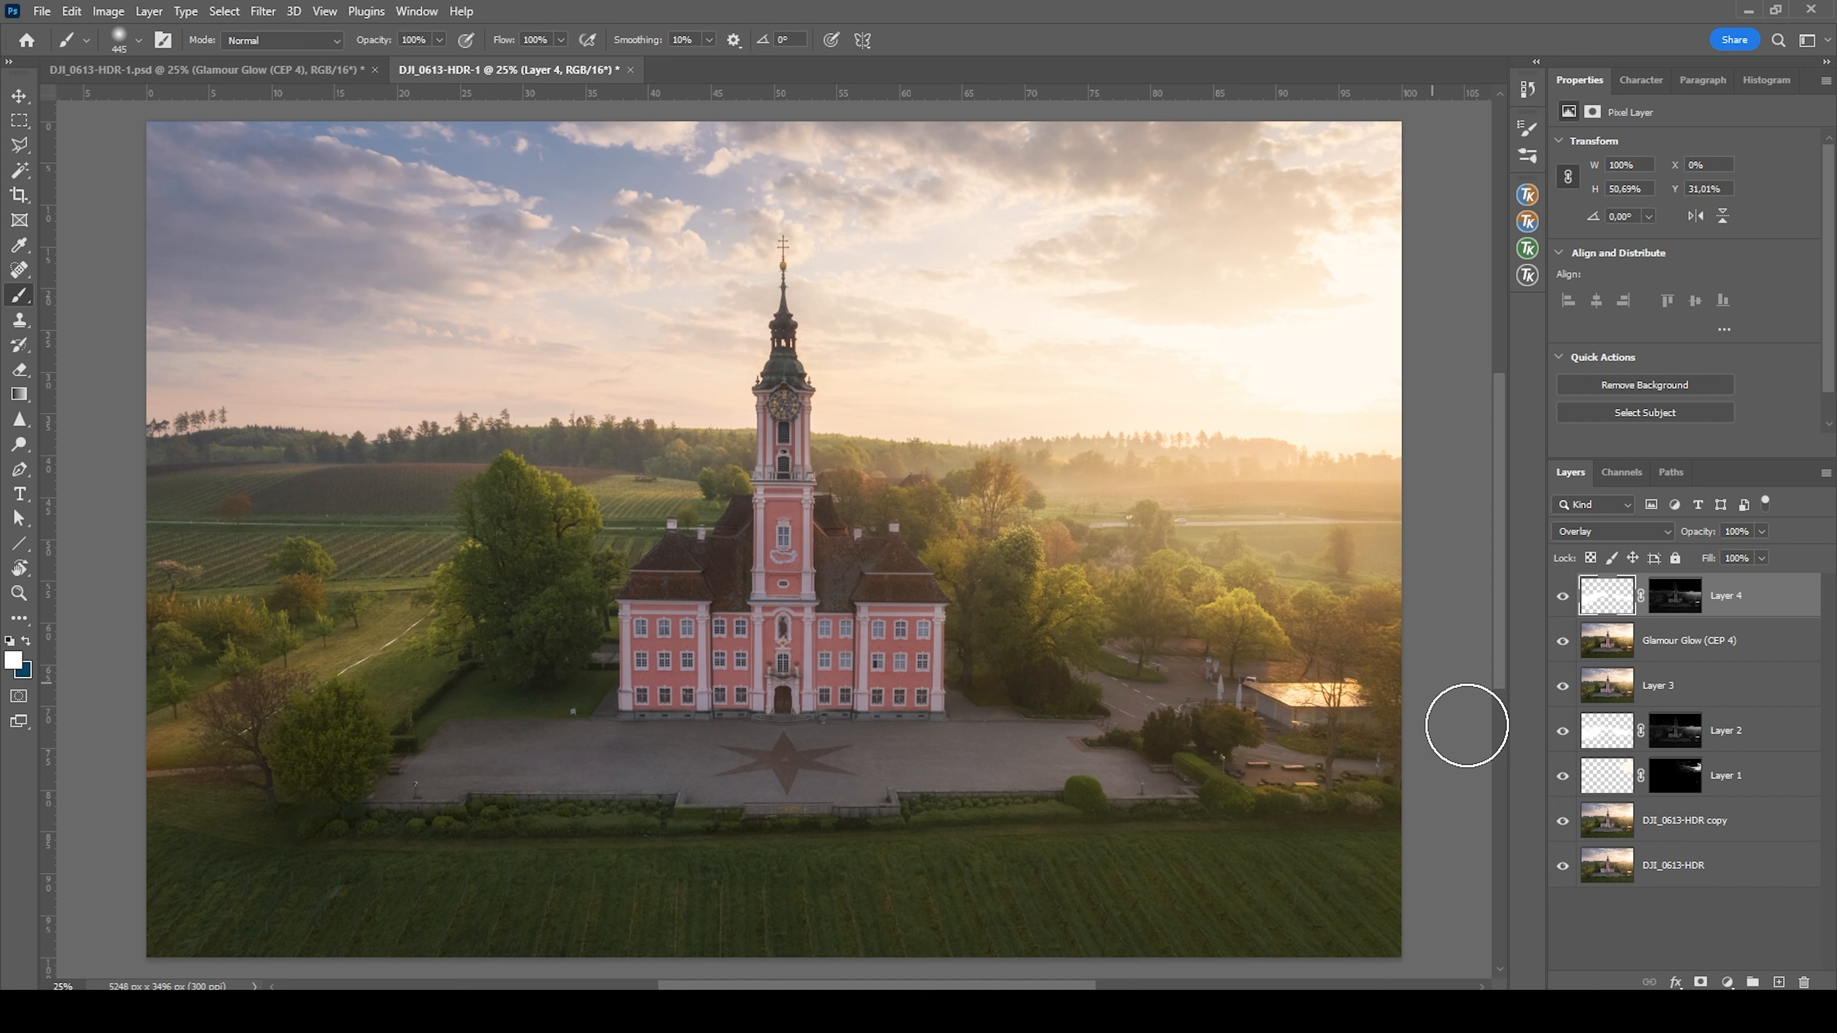
Add a Vibrance adjustment layer with vibrance at +17 and compare the photo with it hidden and shown
click(1726, 983)
click(1742, 780)
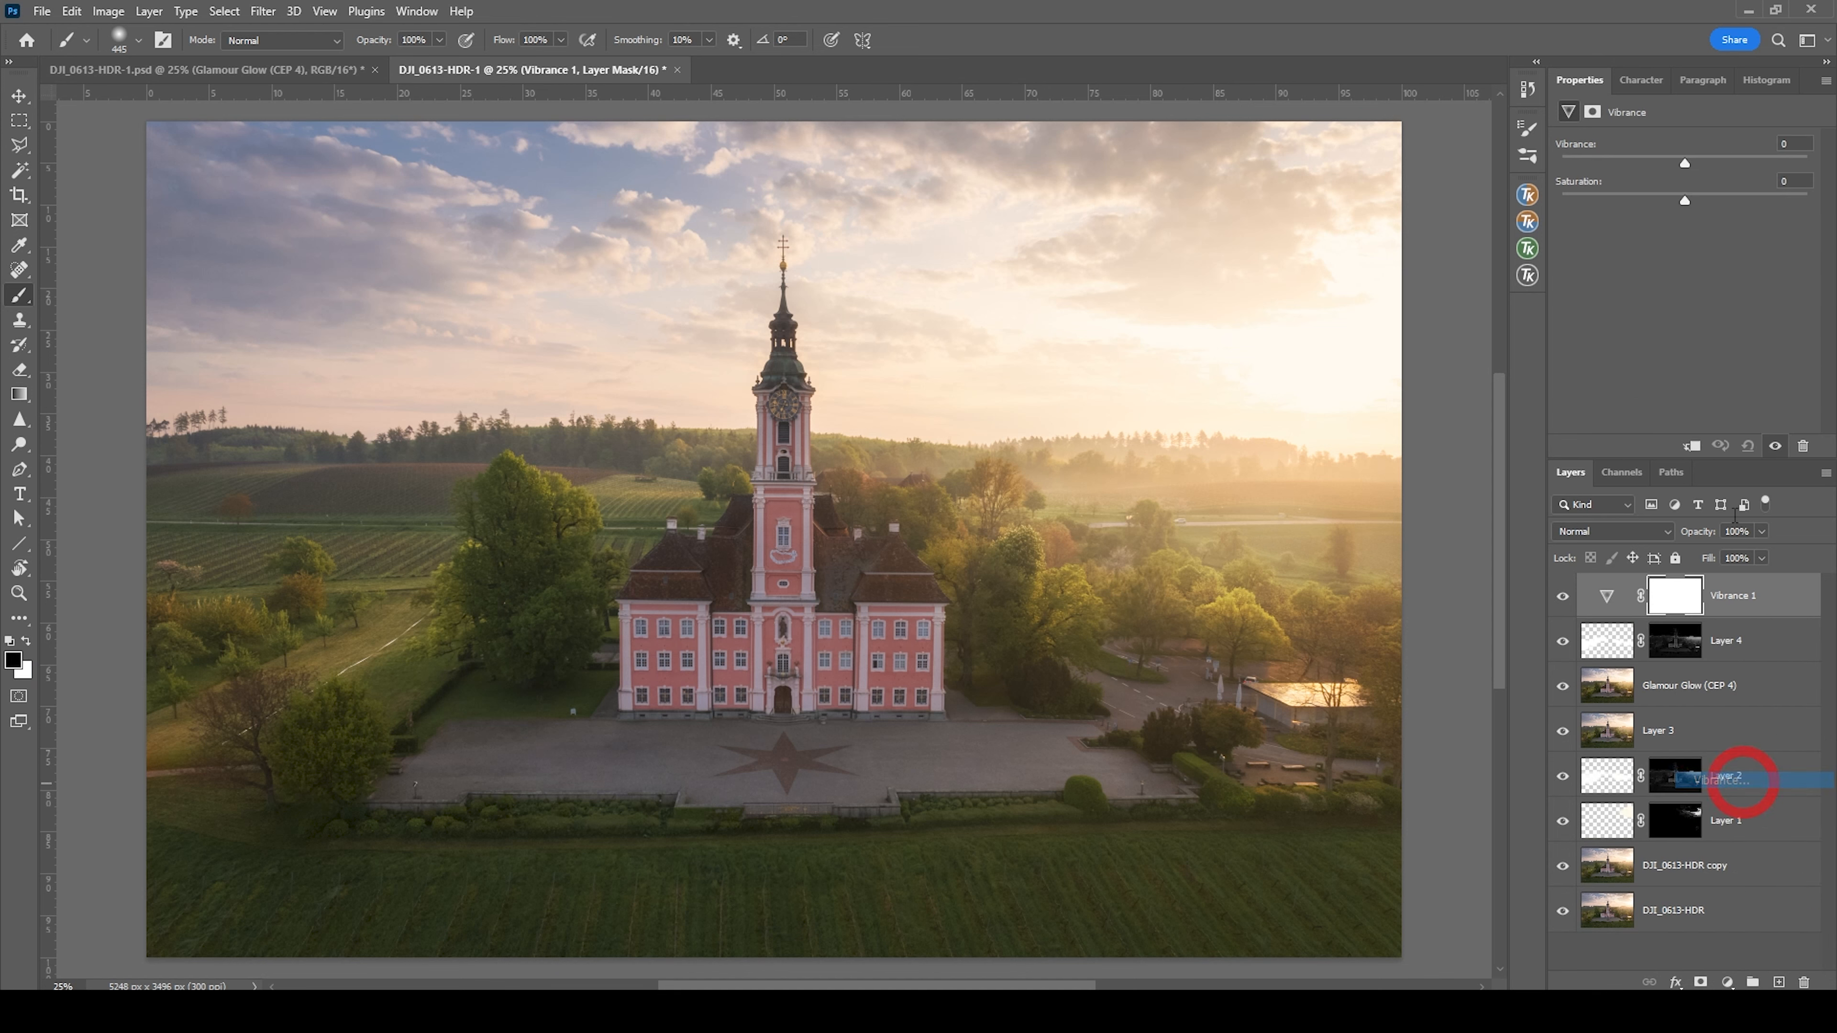
drag(1687, 158, 1703, 156)
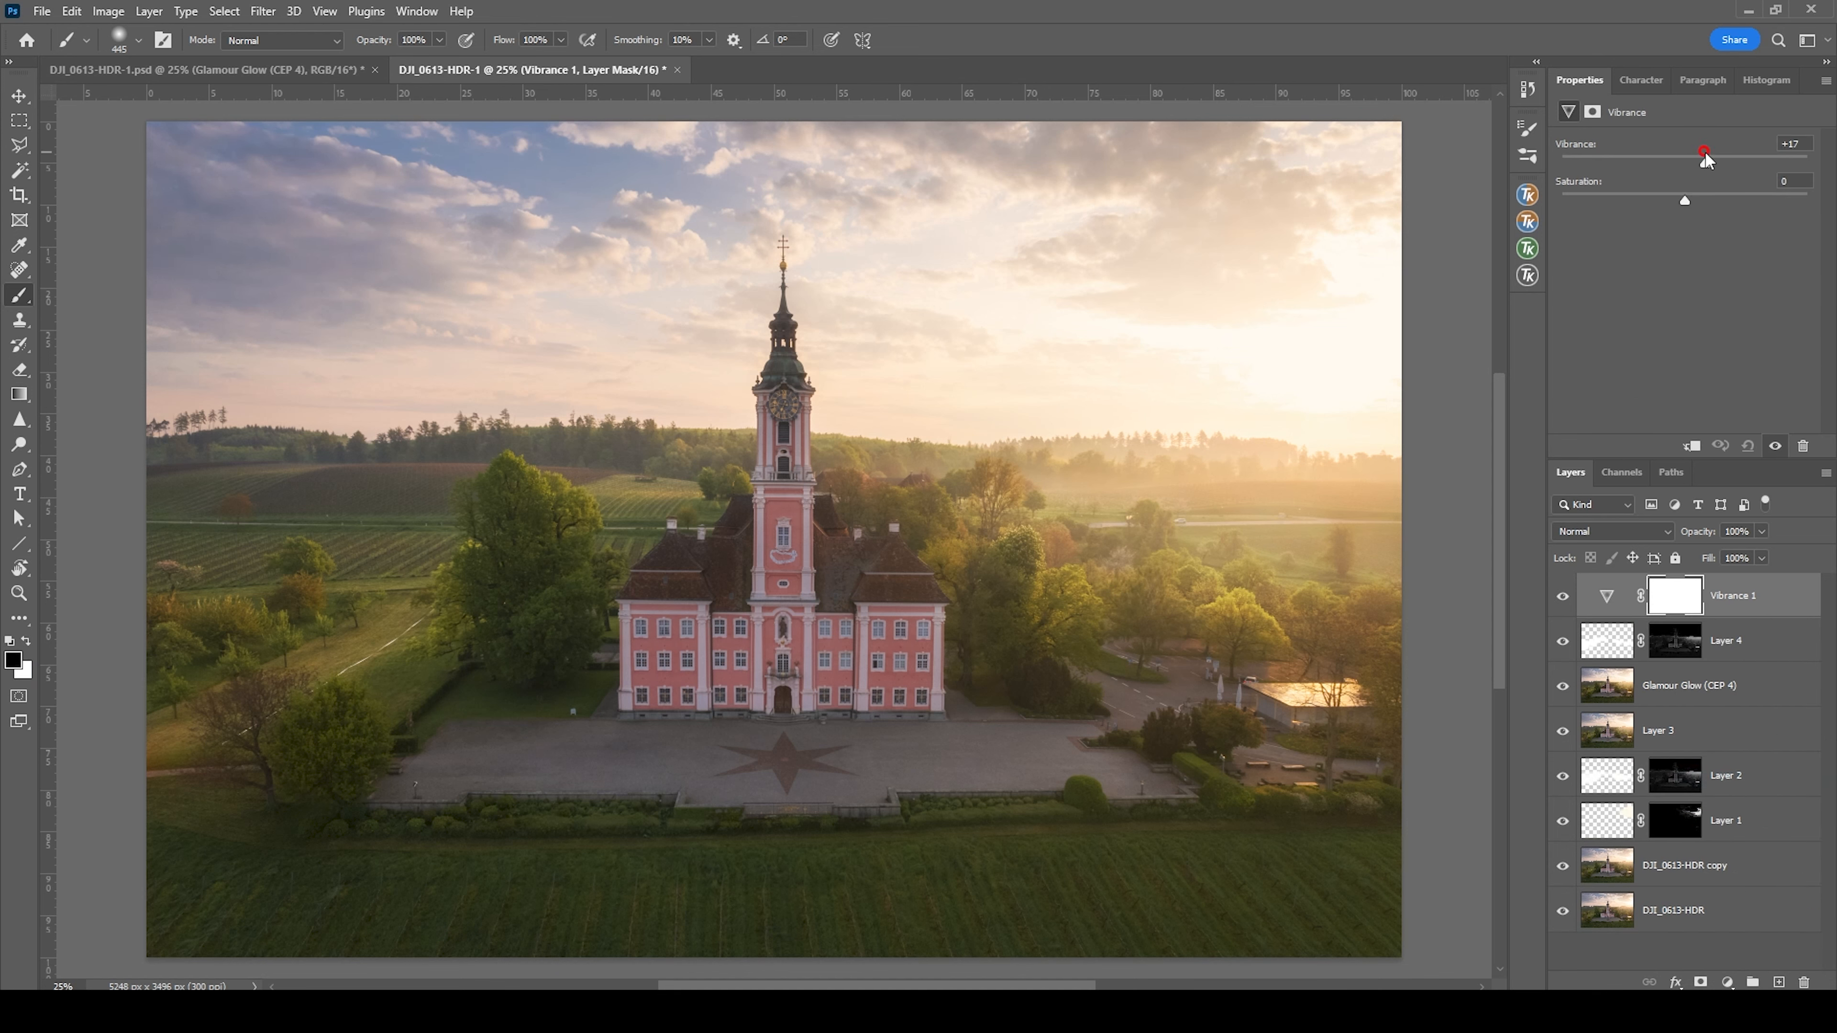
click(1563, 597)
click(1563, 597)
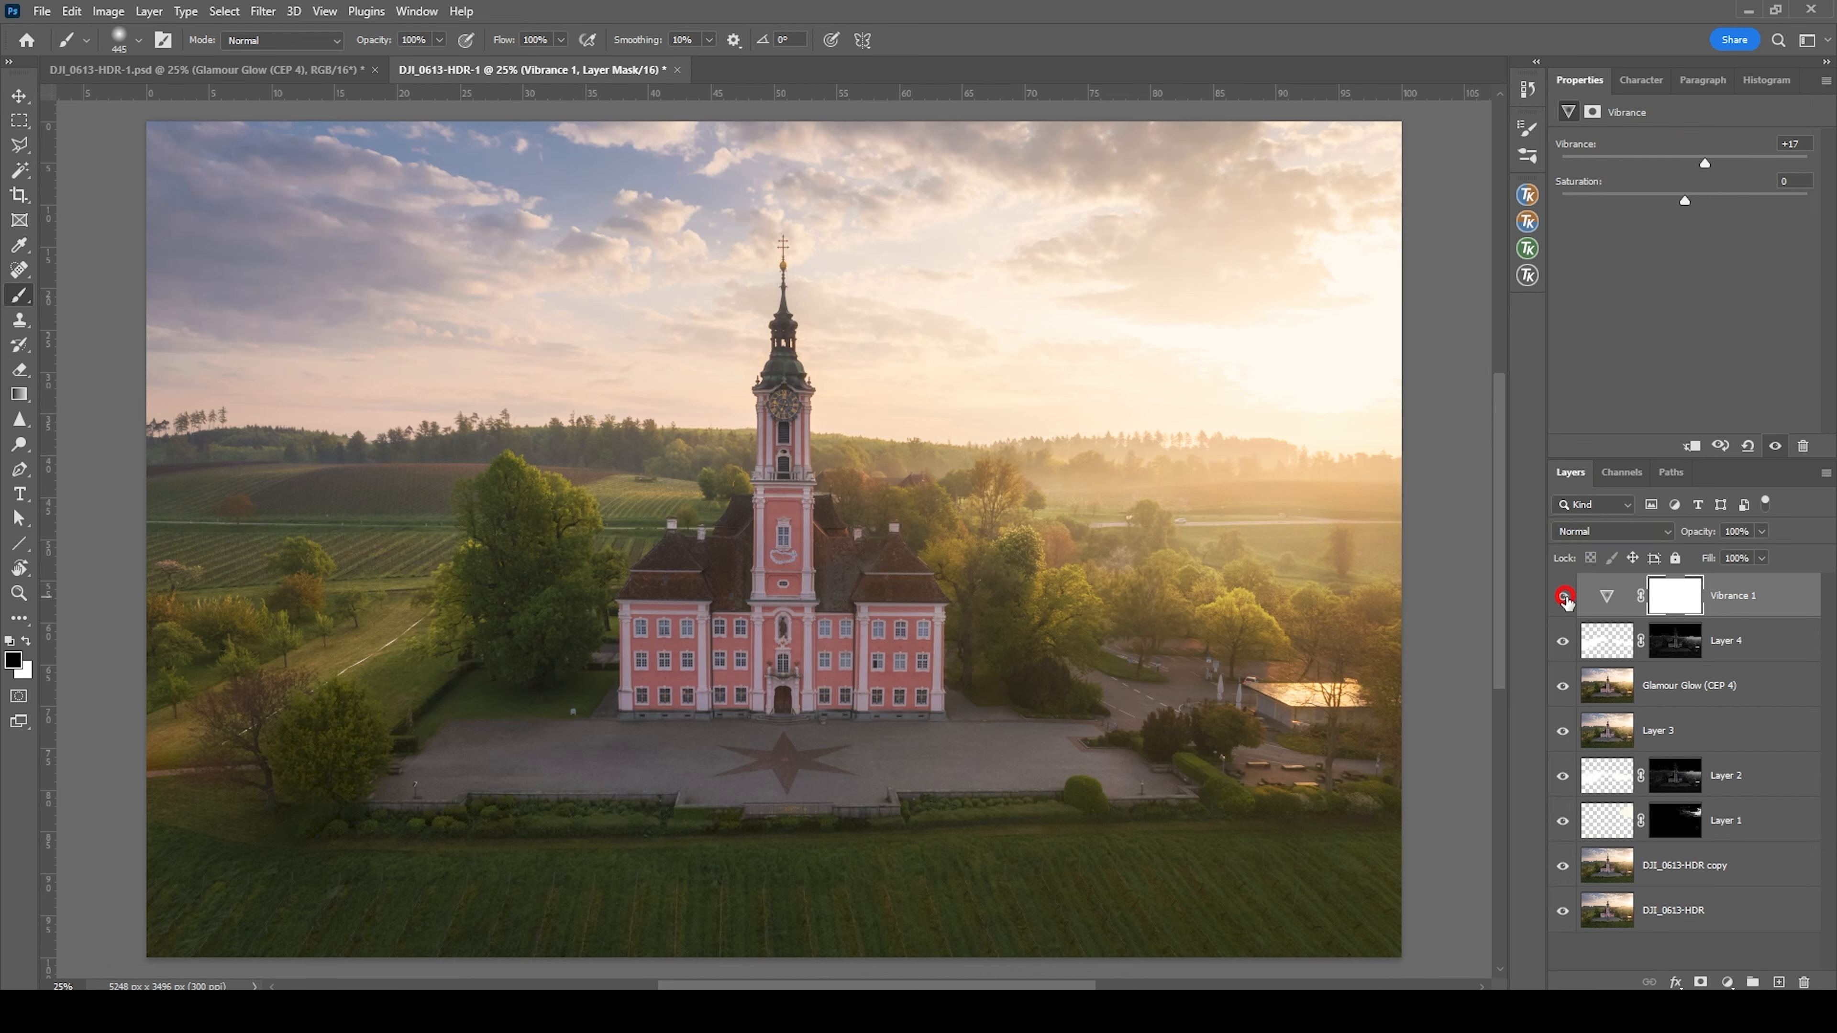